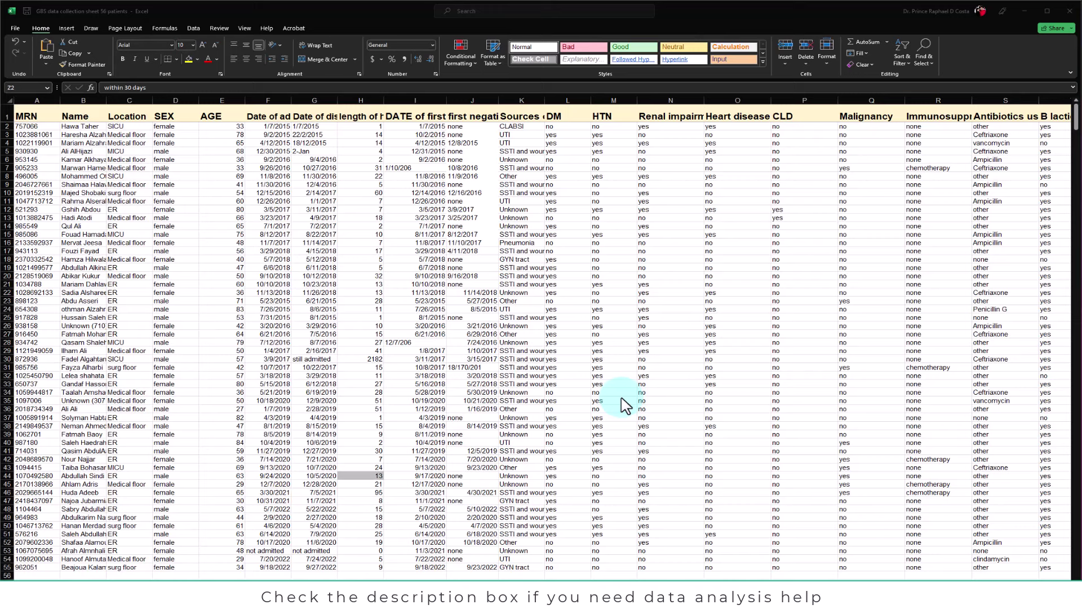
Step: Select the patient records from A2 to AA55 on Sheet1 and switch to the SPSS Data Editor
click(521, 391)
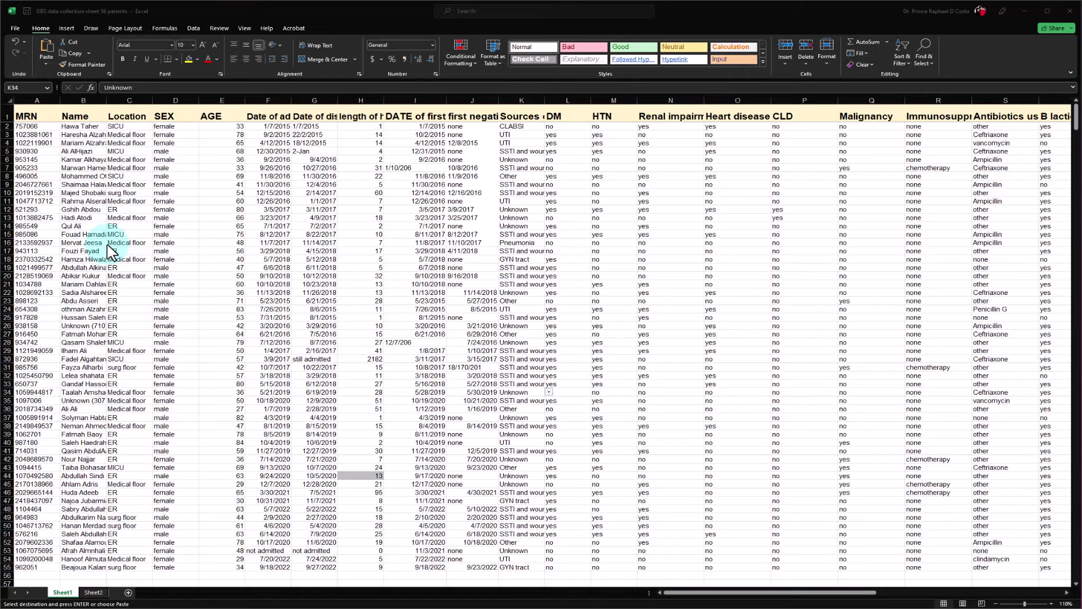
drag(28, 125, 850, 569)
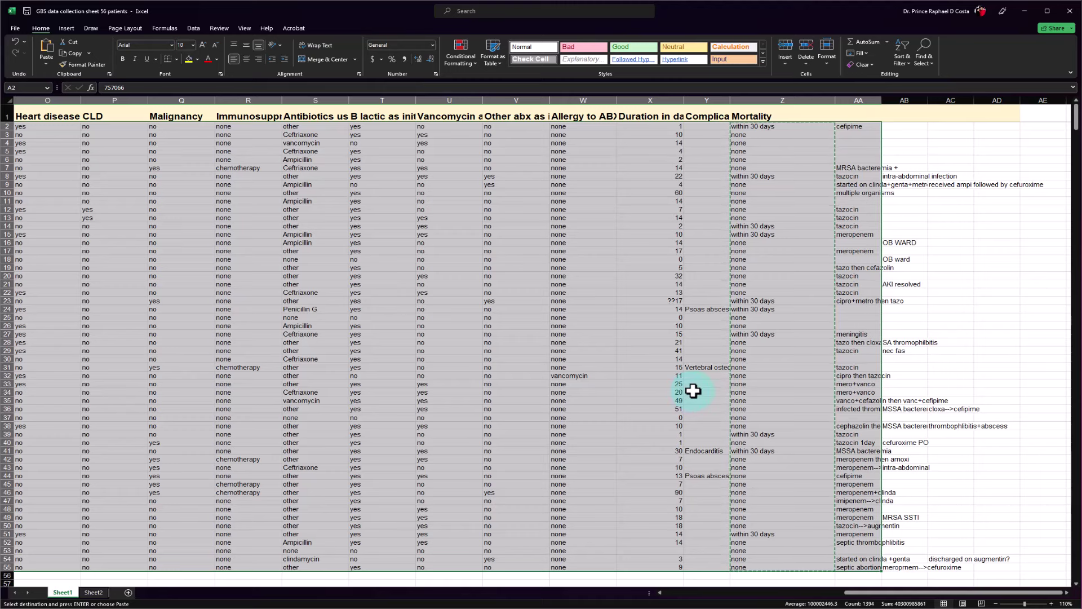
key(alt+Tab)
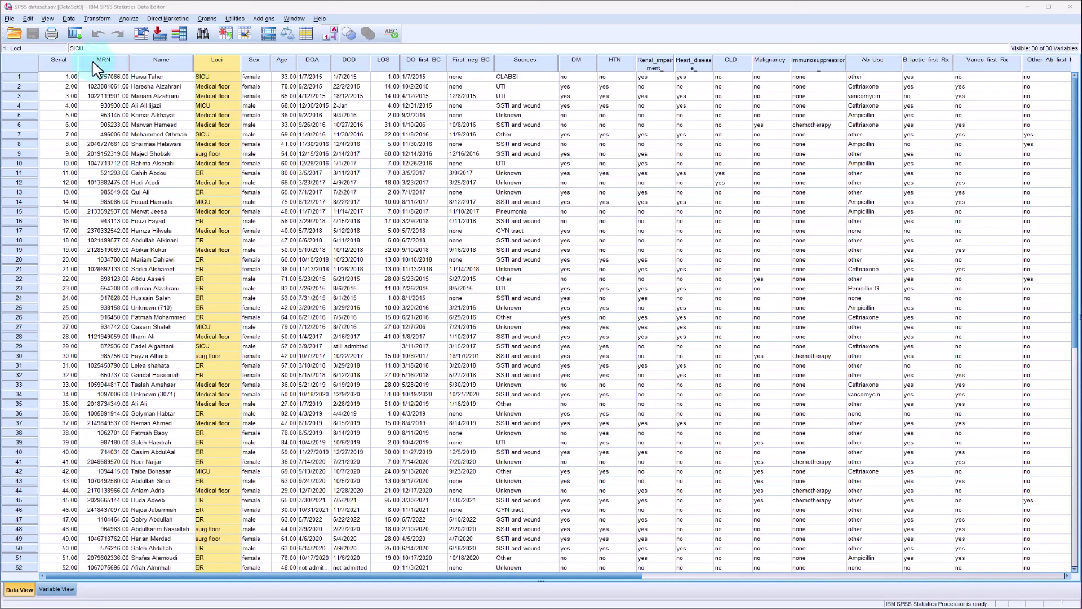
Step: Inspect the Serial, MRN, Name and Loci columns one by one and finish with the Serial column selected
click(59, 61)
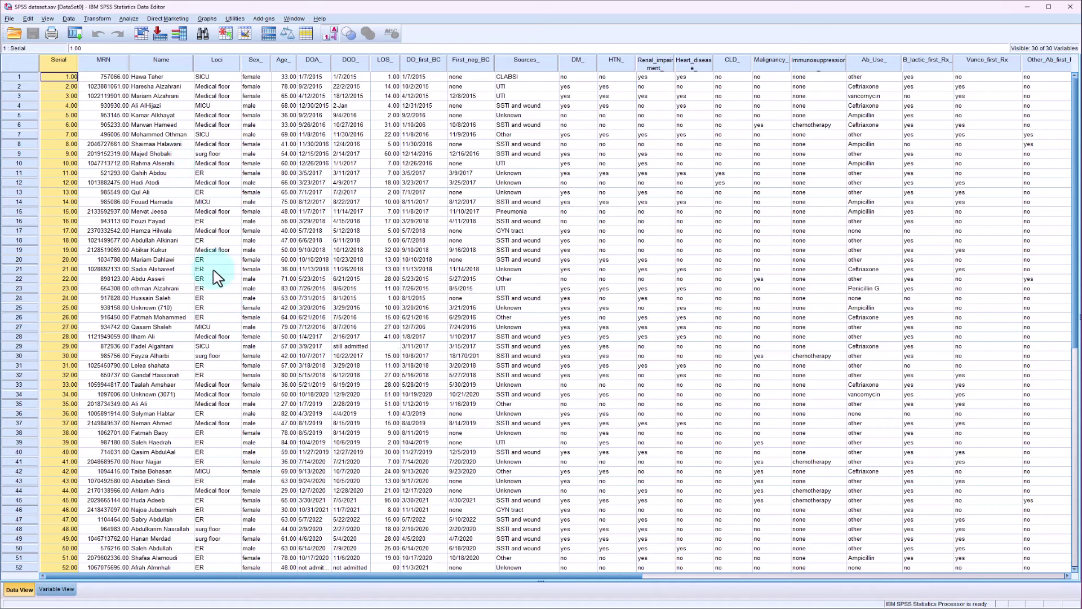
click(103, 60)
click(161, 60)
click(220, 61)
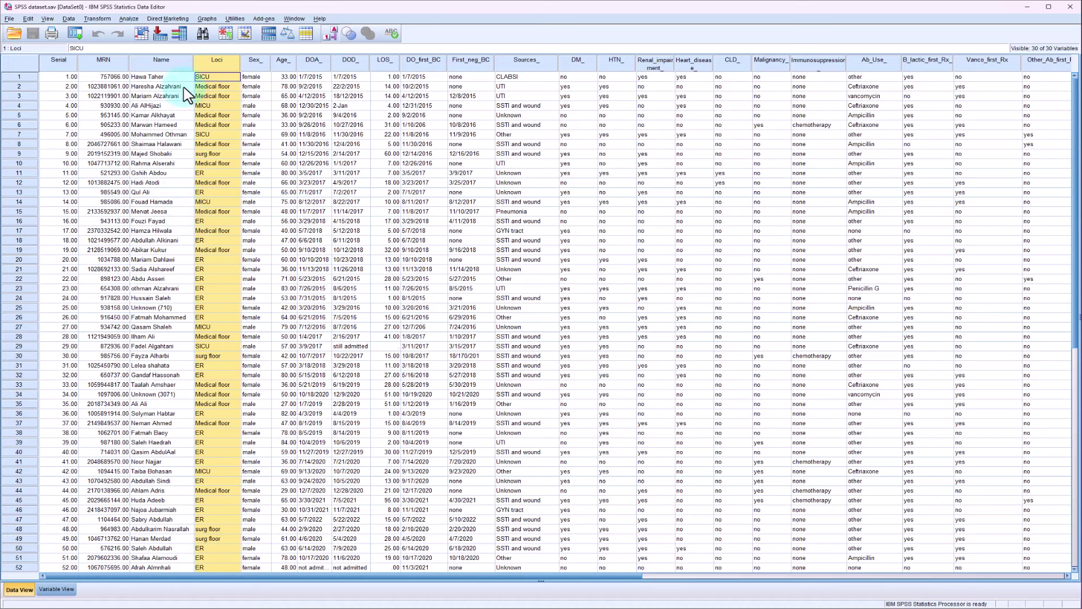
click(89, 63)
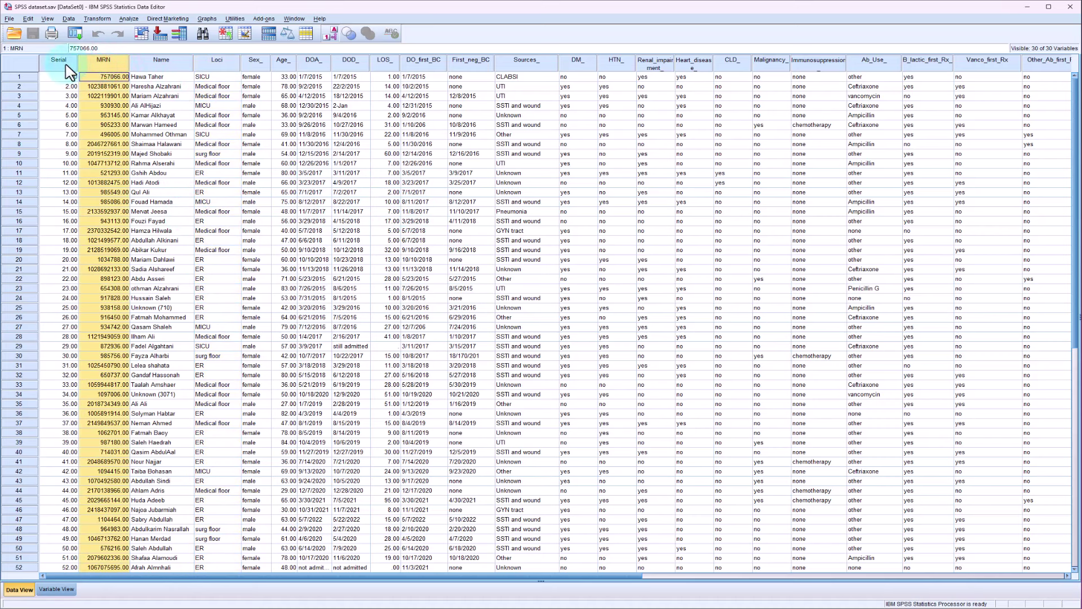
click(66, 62)
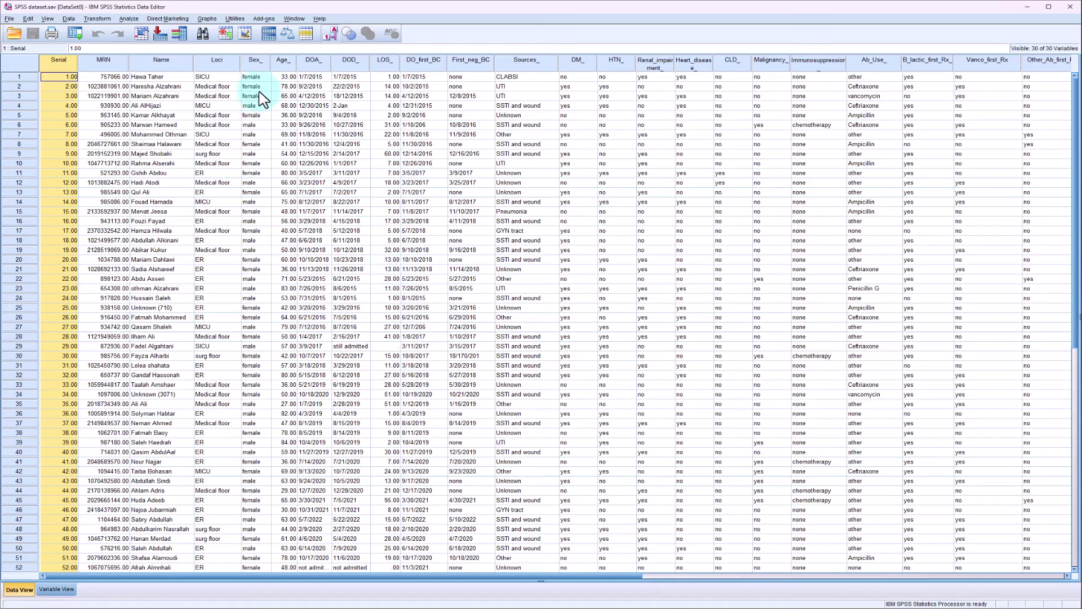
Step: Sort the cases by DM_ in ascending order and highlight the group of cases with the value no
click(581, 63)
right_click(581, 65)
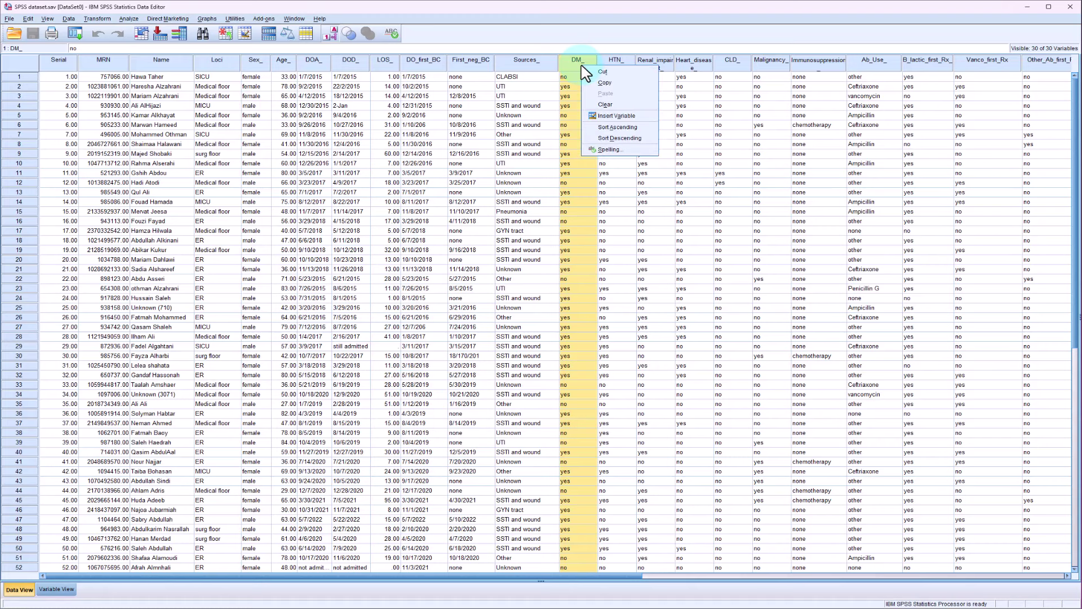
click(636, 129)
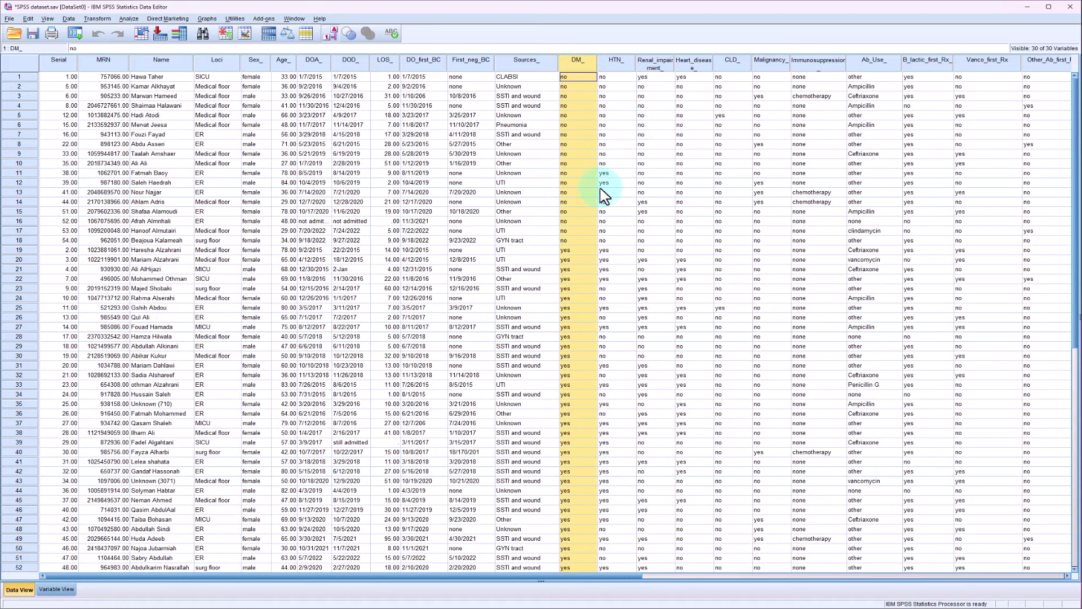
drag(572, 78, 577, 240)
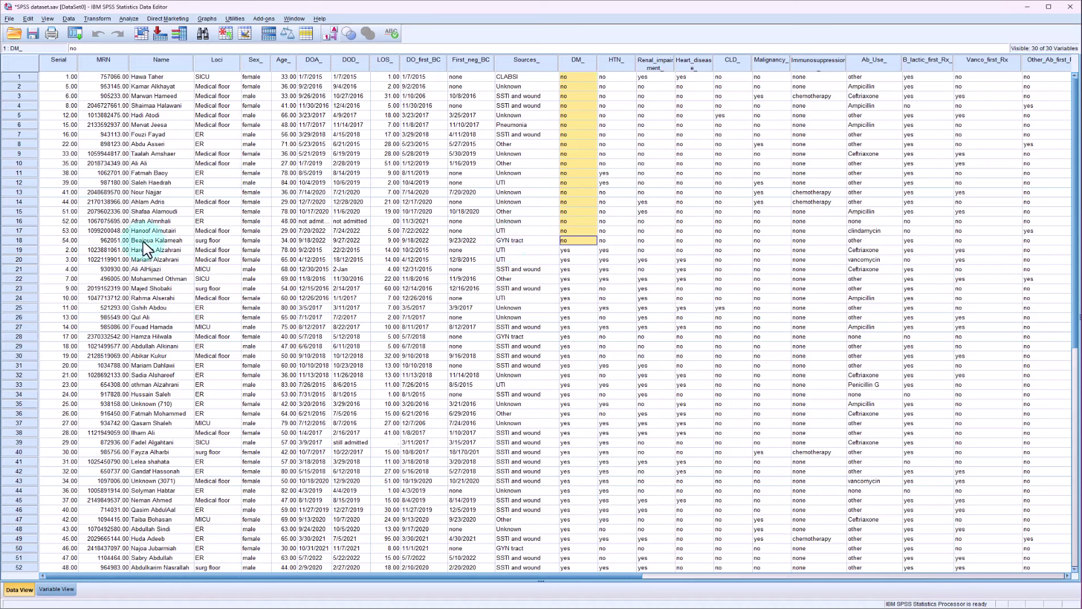
drag(26, 242, 19, 80)
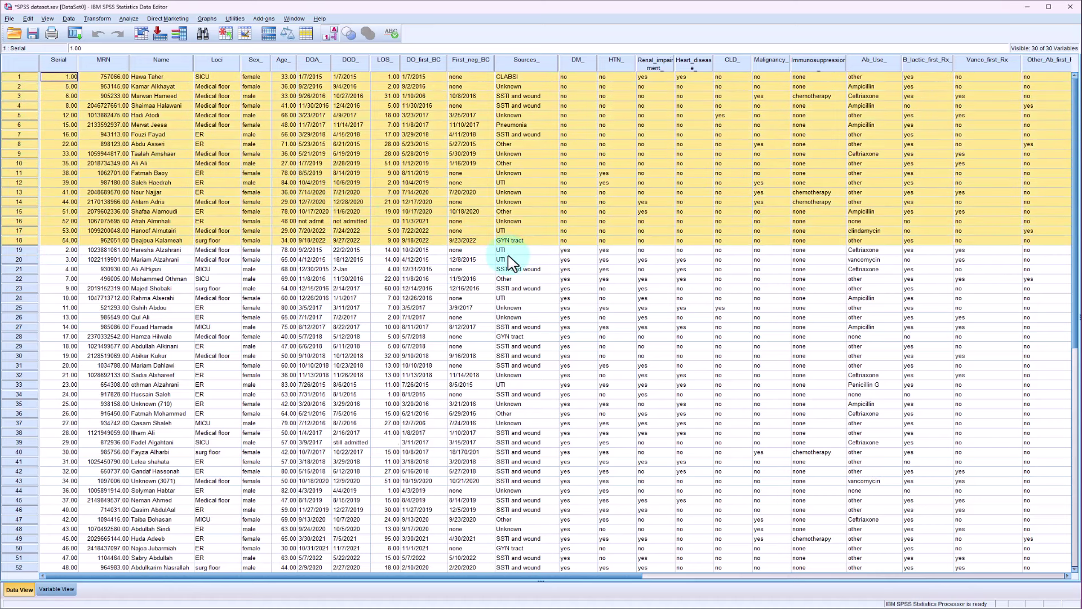
click(574, 259)
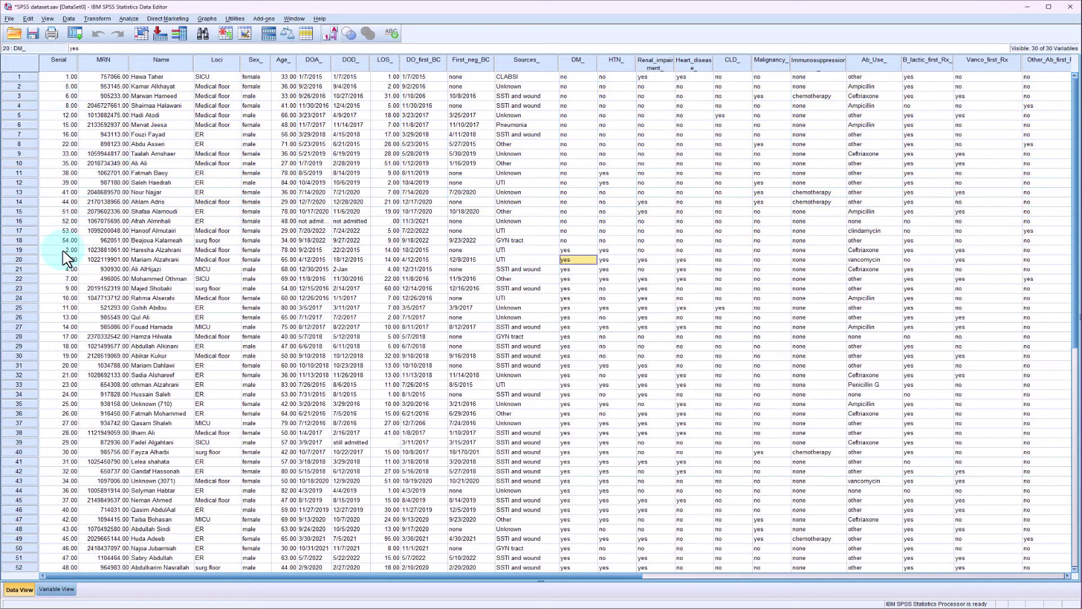
Step: Restore the original case order by sorting on Serial in ascending order, and select the DM_ column
right_click(60, 63)
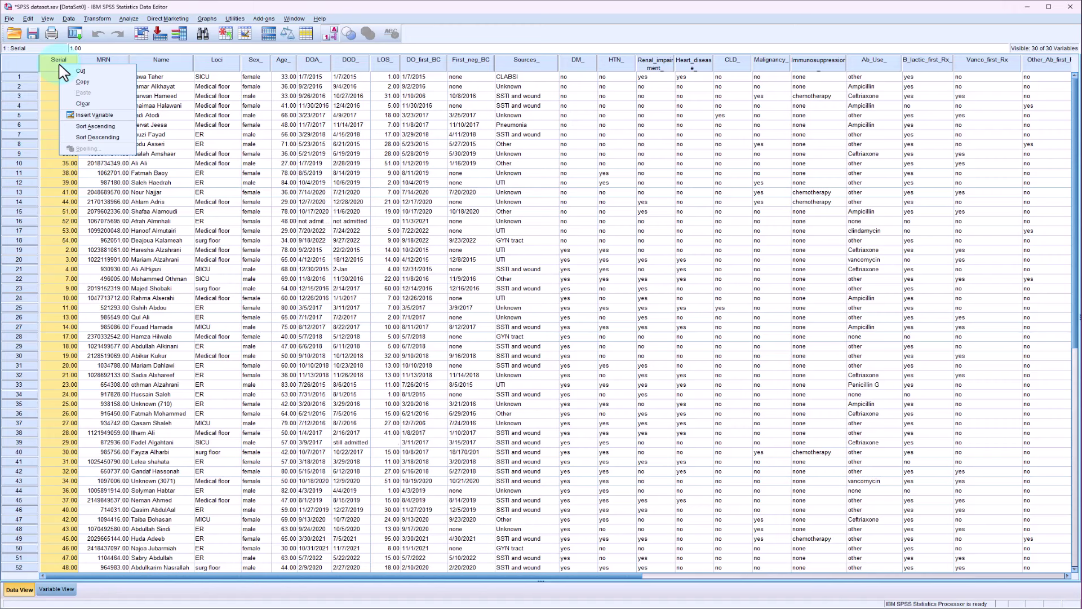
click(96, 128)
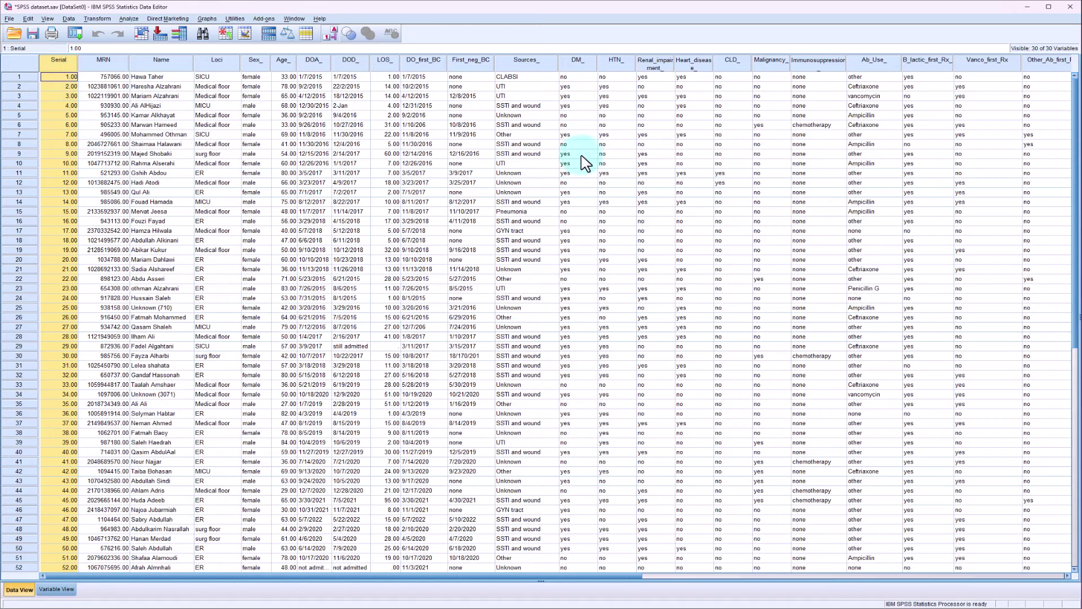
click(578, 61)
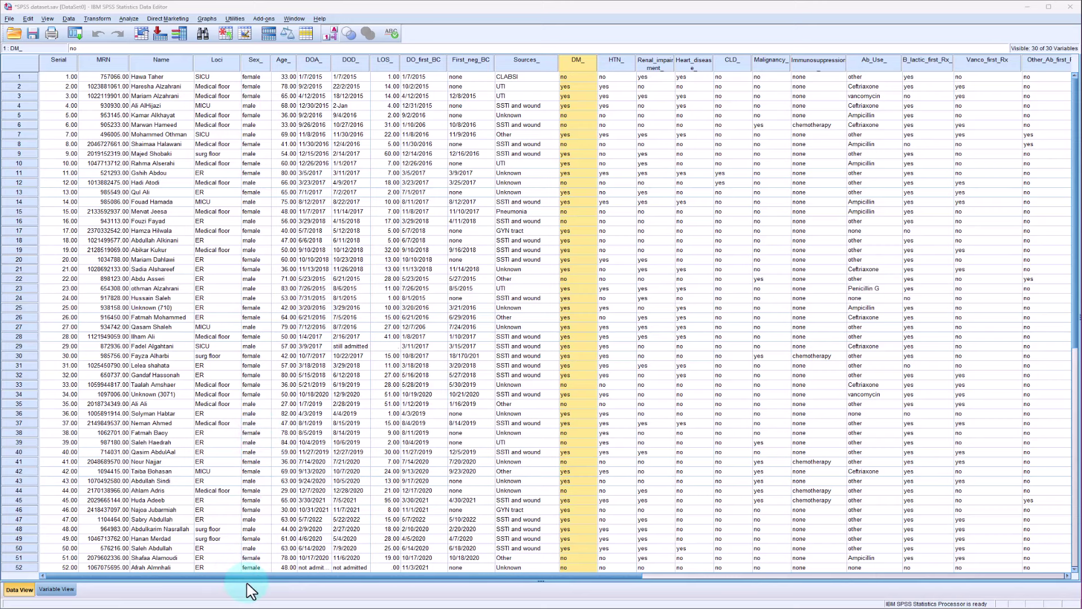
Step: Review the entries in the Complications column and highlight its blank cells in rows 1 to 11
drag(248, 577, 599, 587)
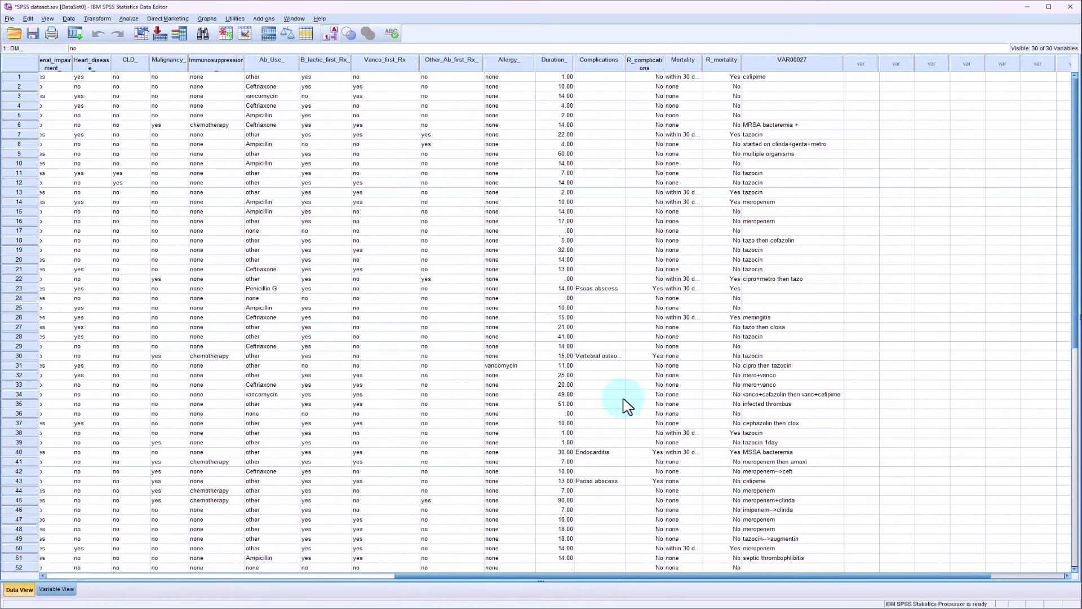
click(601, 64)
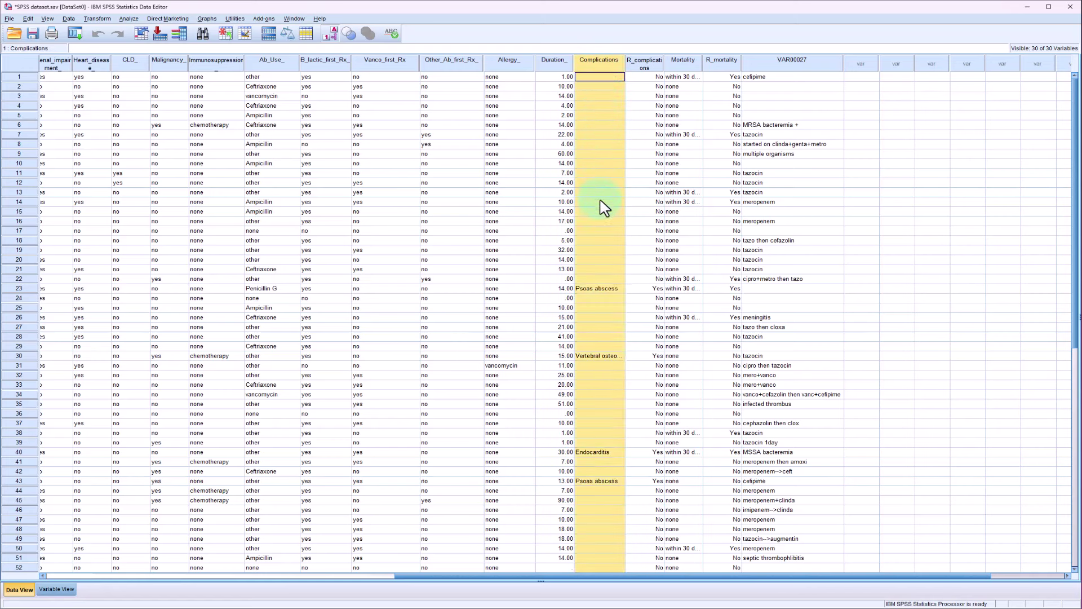
scroll(602, 215, down, 2)
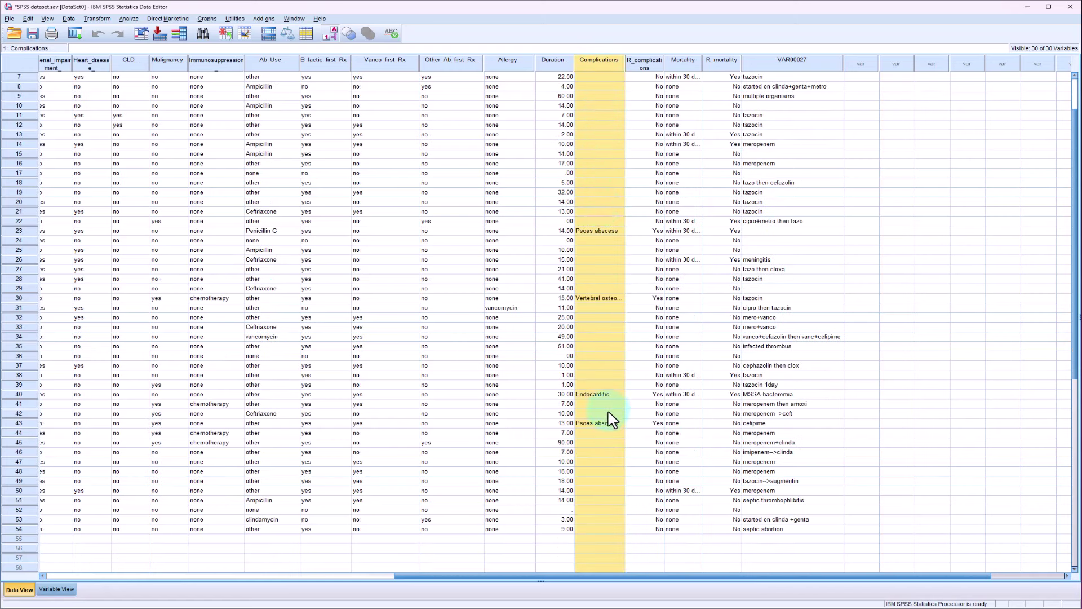
scroll(611, 414, up, 2)
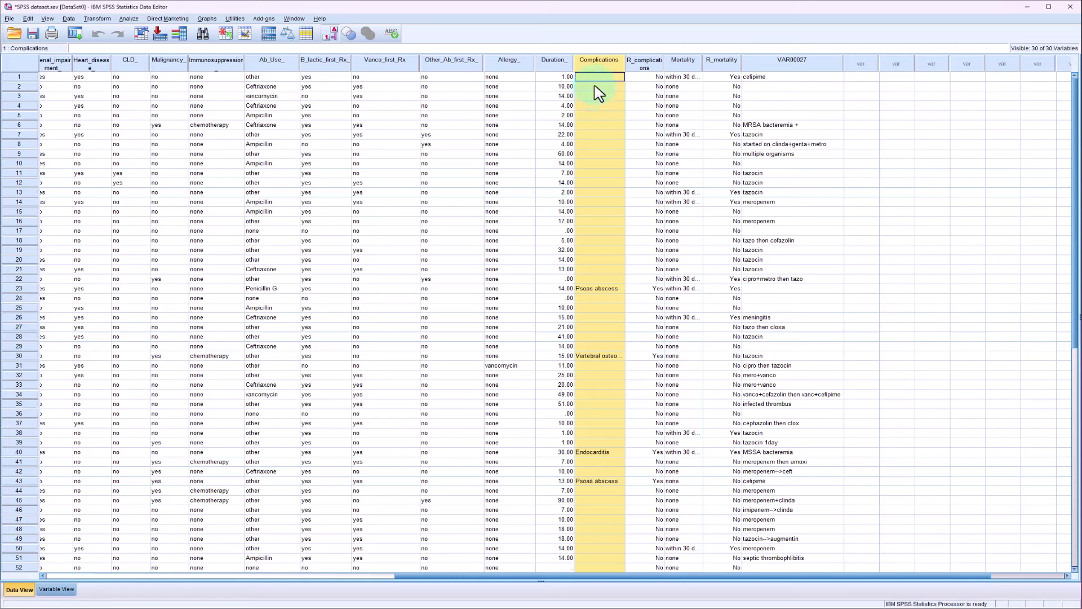
drag(597, 79, 604, 179)
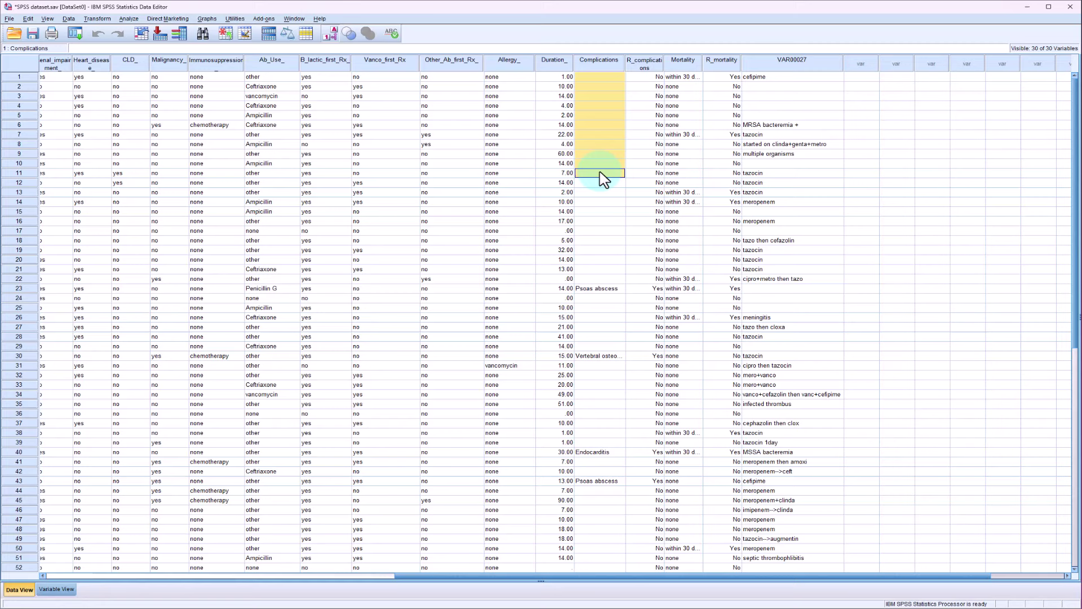
Step: Sort the cases by R_complications in ascending order and review how the No and Yes cases are grouped
right_click(641, 66)
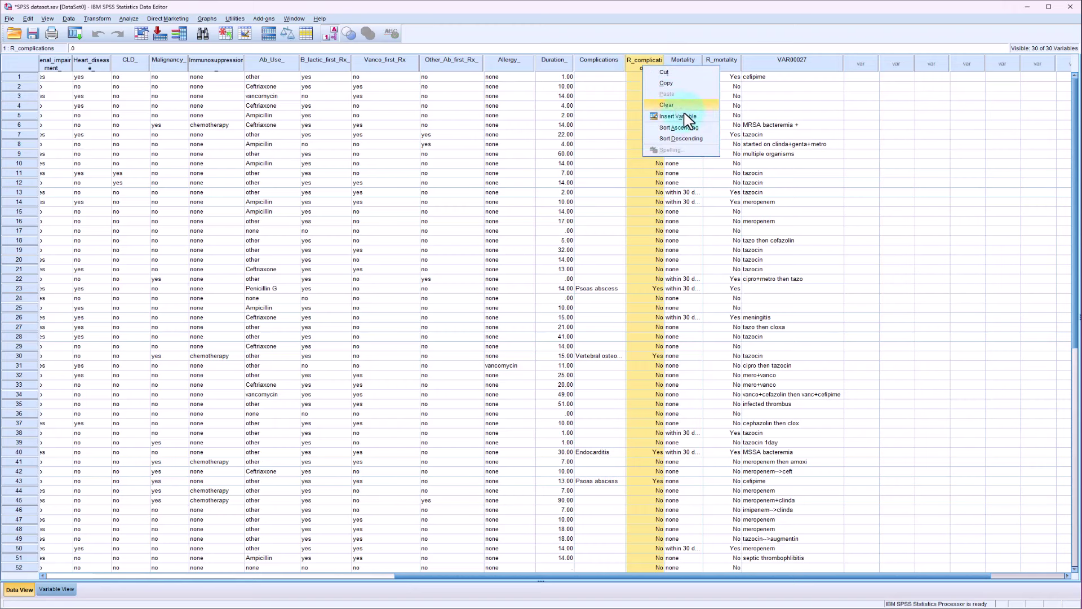
click(679, 128)
scroll(652, 300, down, 2)
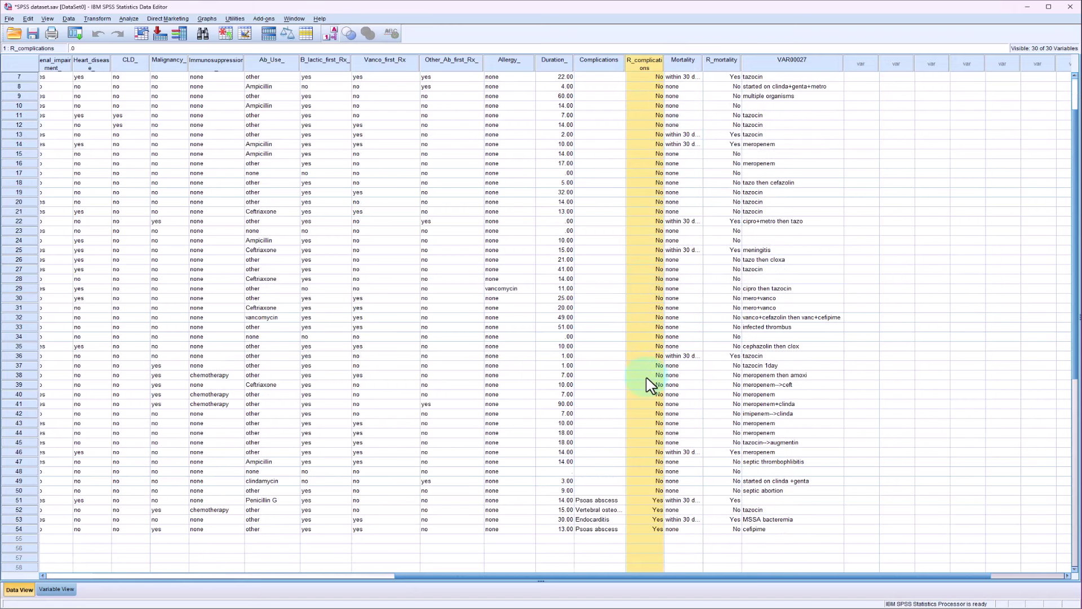
scroll(652, 386, down, 2)
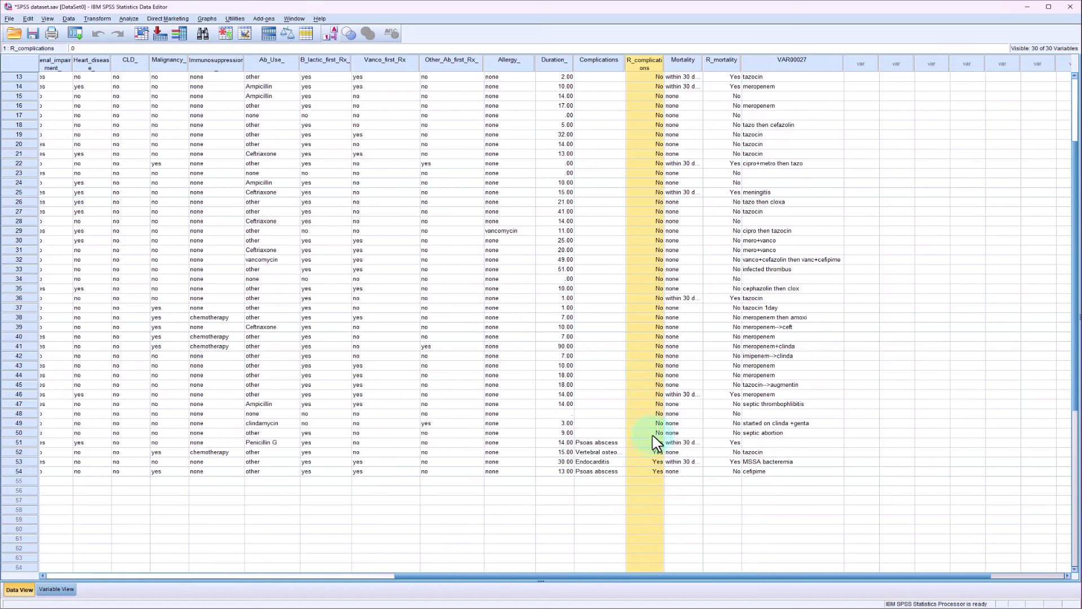
scroll(655, 439, up, 2)
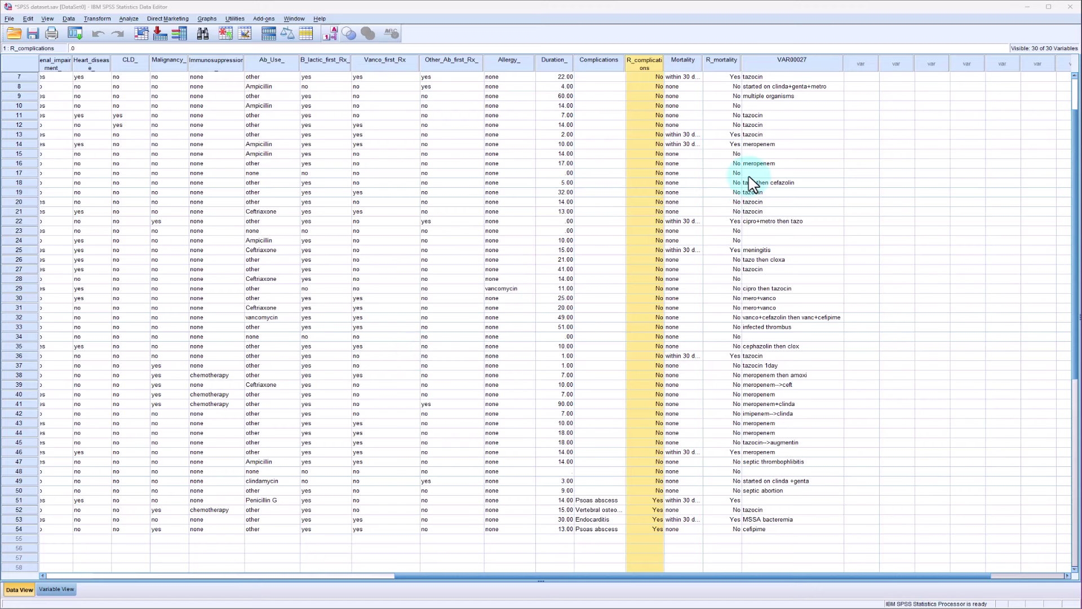
scroll(688, 68, up, 2)
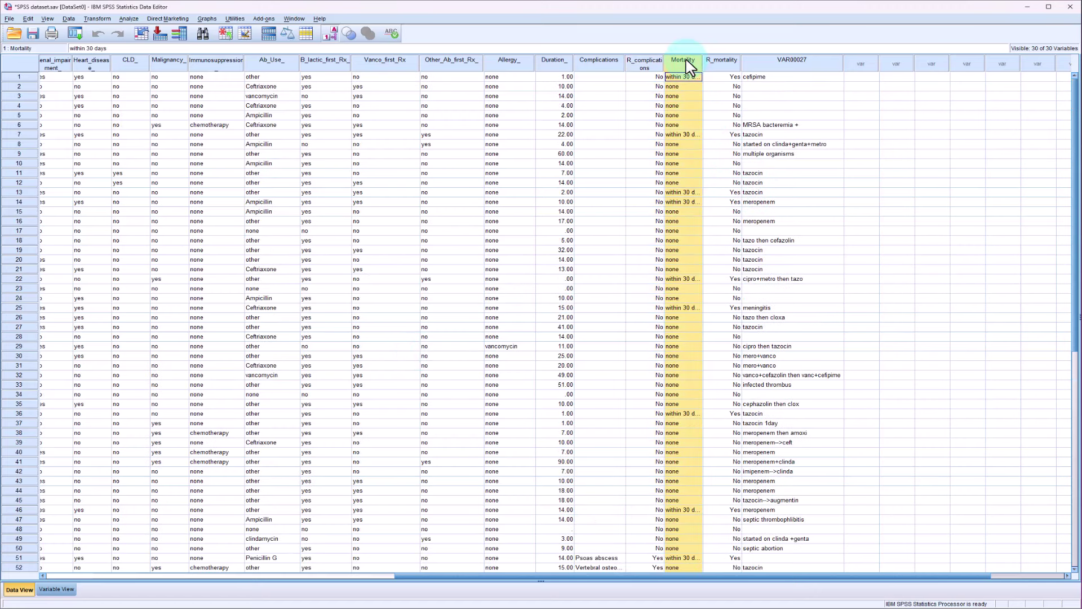
Step: Sort the cases by R_mortality in ascending order and open the first Yes cell in that column
click(723, 63)
right_click(723, 72)
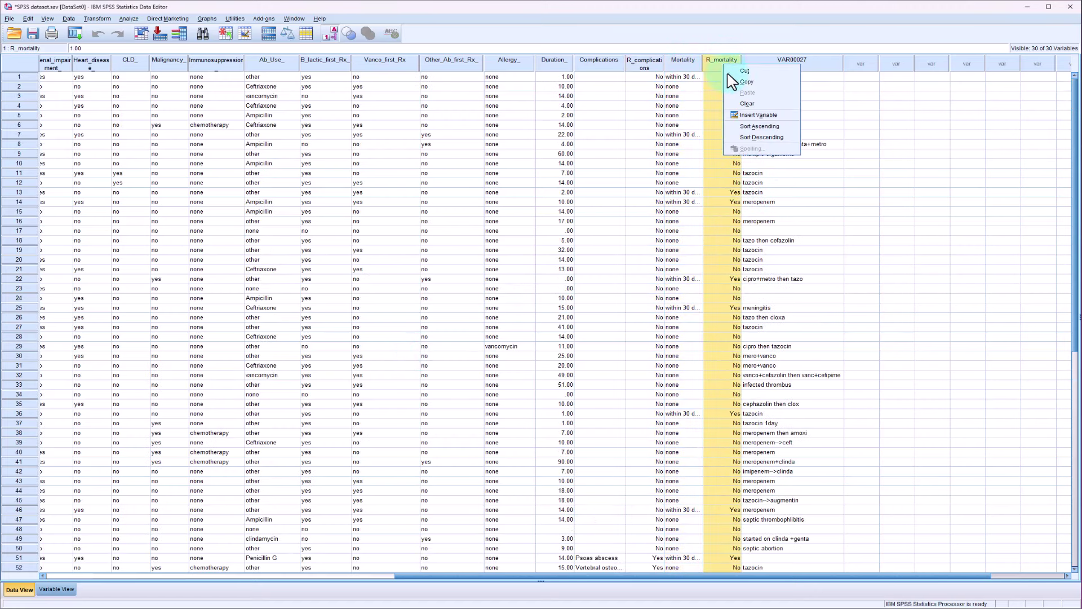
click(746, 121)
scroll(713, 338, down, 4)
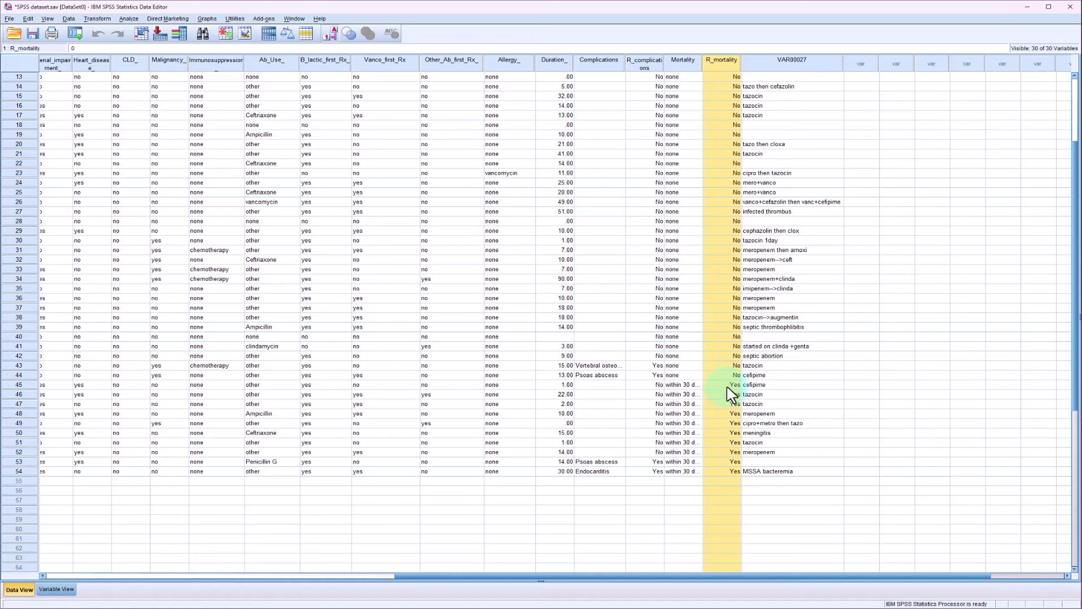
double_click(727, 386)
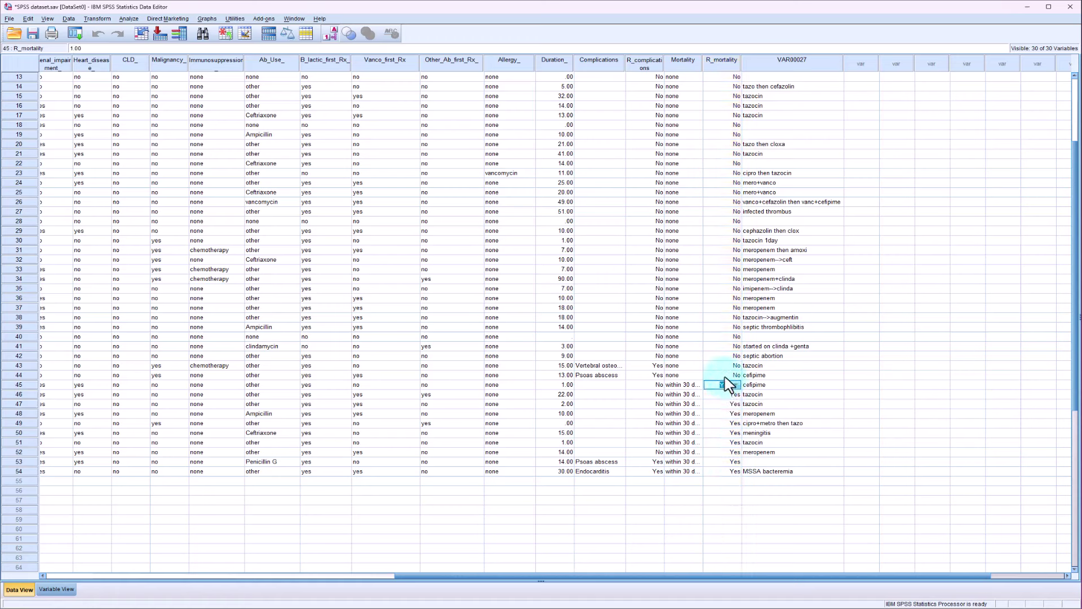
Step: Go back to the first variables, select the Sex_ column, and highlight the columns from MRN through DM_
drag(658, 577, 276, 579)
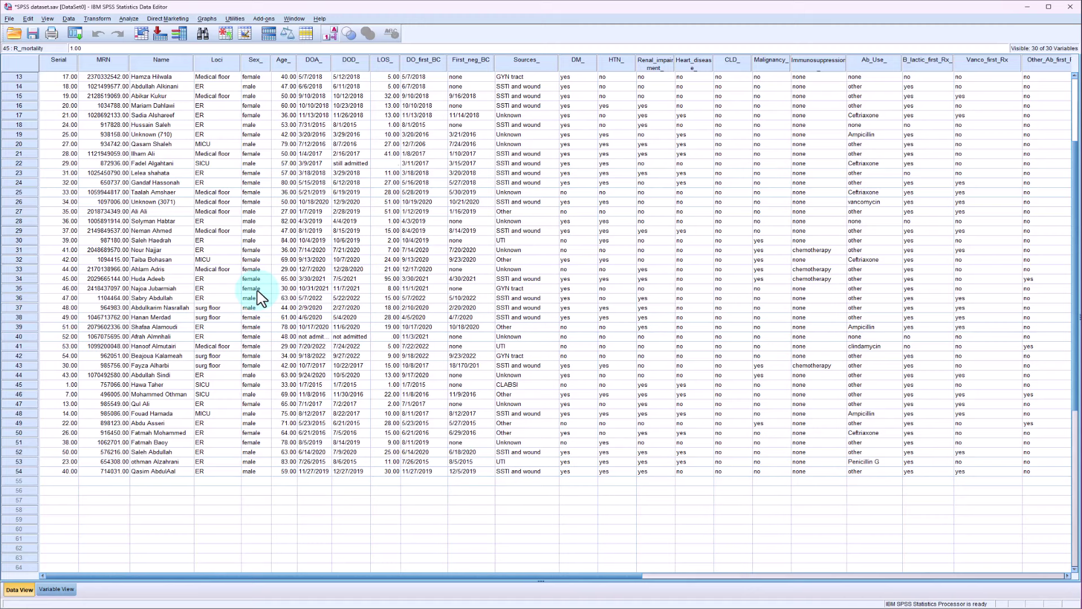
click(255, 60)
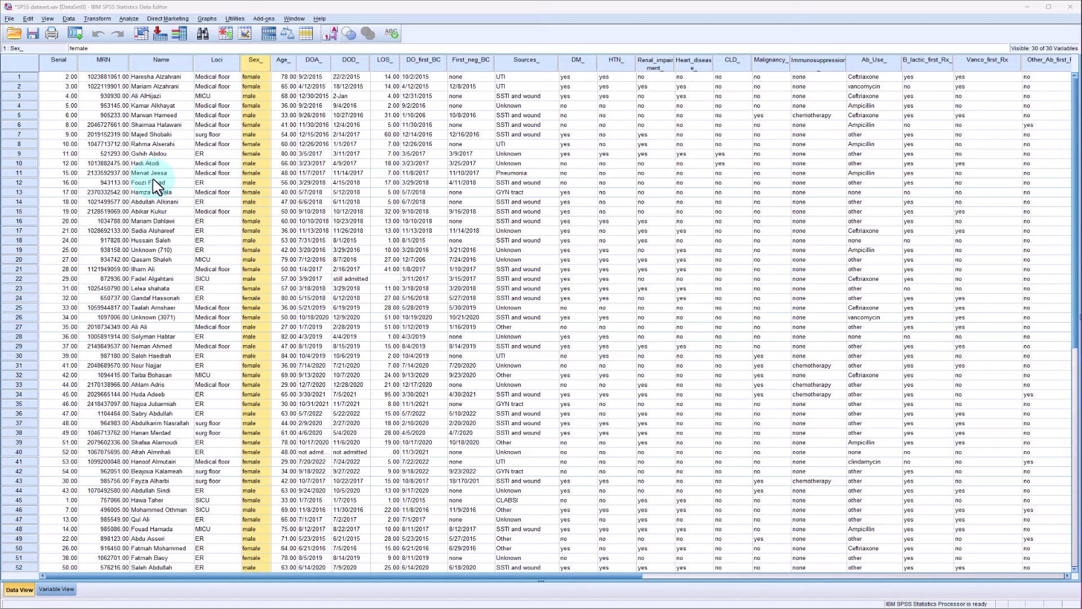
click(111, 60)
drag(141, 77, 576, 72)
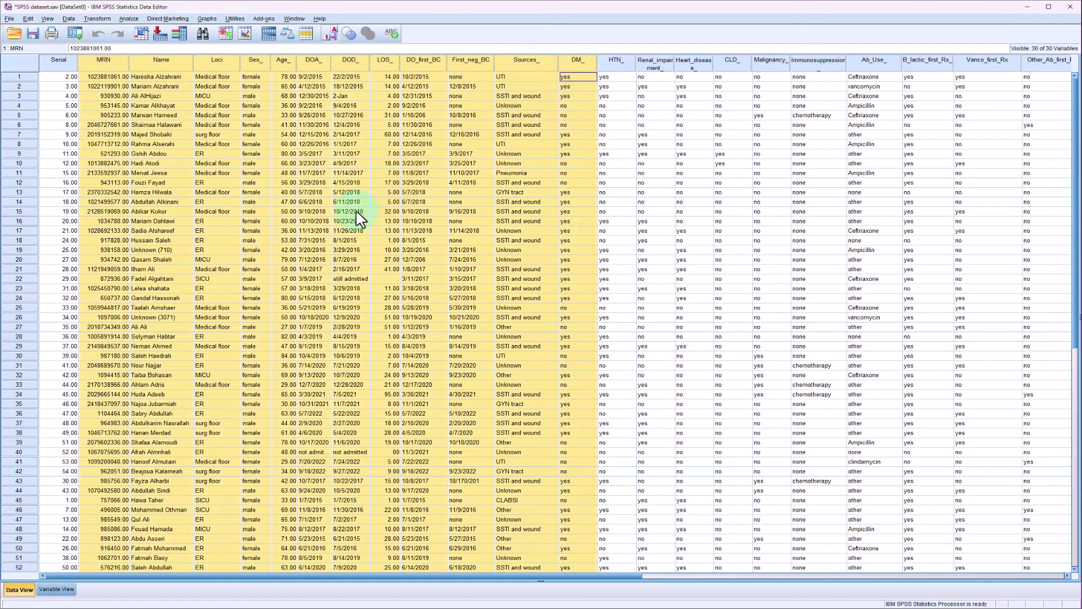
Step: Switch to the browser and review the SPSS course page down to the Introduction to SPSS interface lesson in its curriculum
click(759, 603)
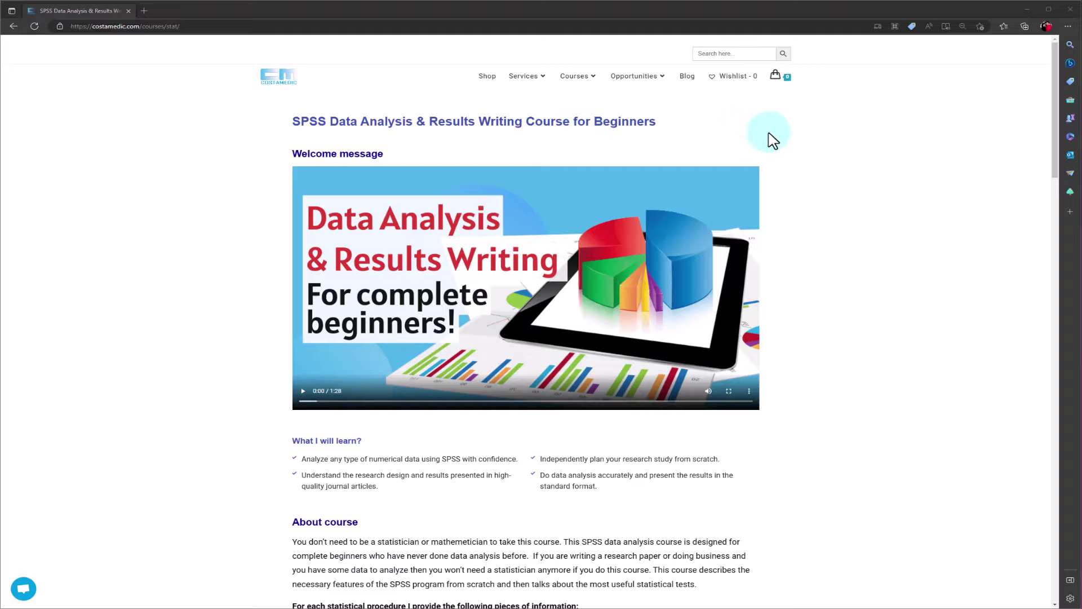
drag(599, 121, 665, 125)
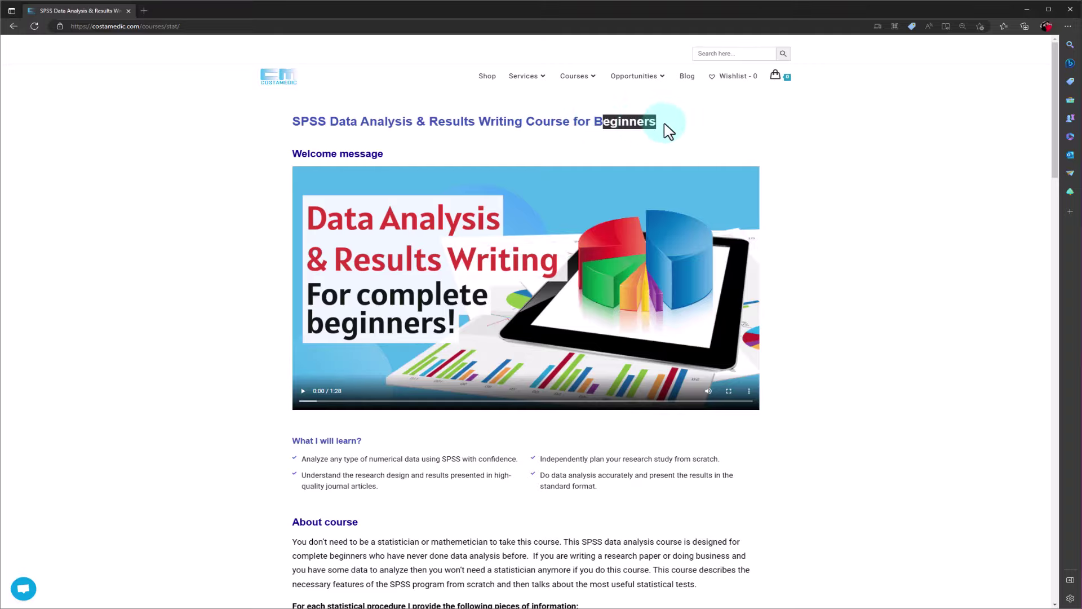
scroll(867, 200, down, 10)
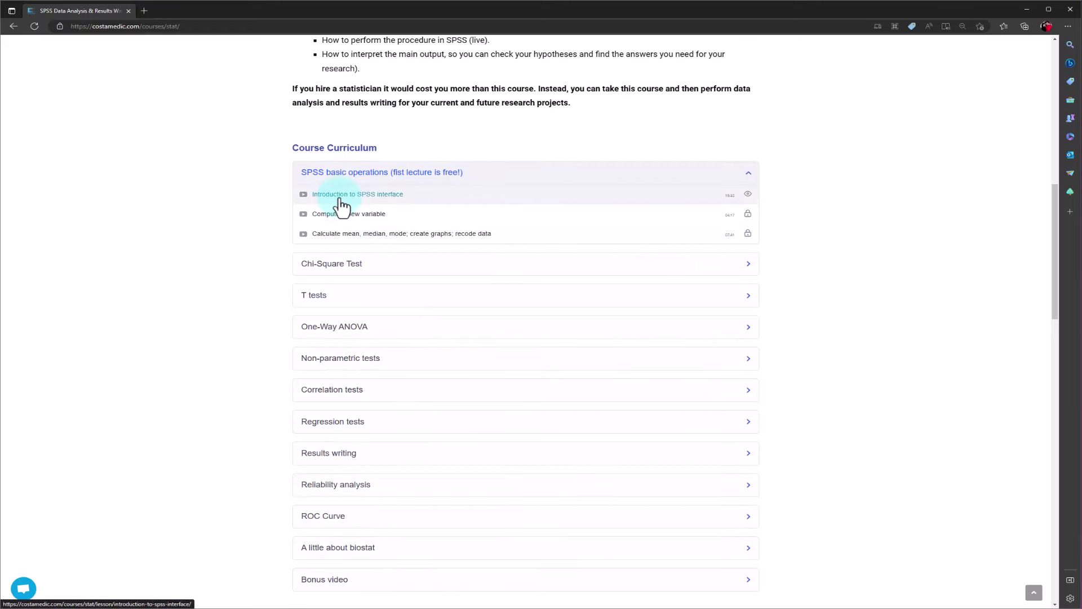
click(385, 206)
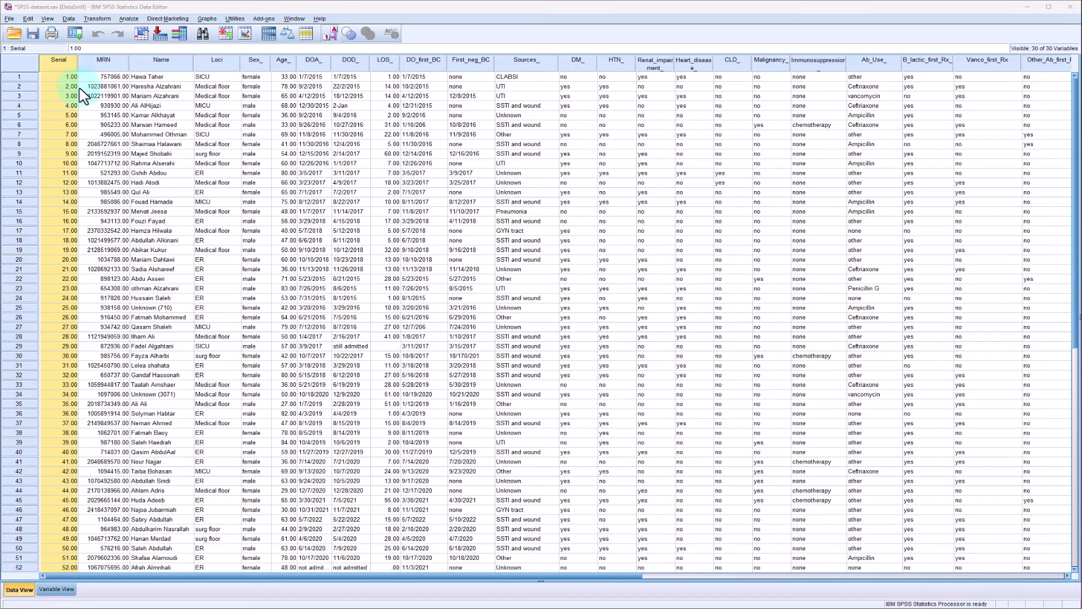
Step: Go to the last case, select row 54, and return to the Serial column's header at the start of the dataset
scroll(81, 360, down, 1)
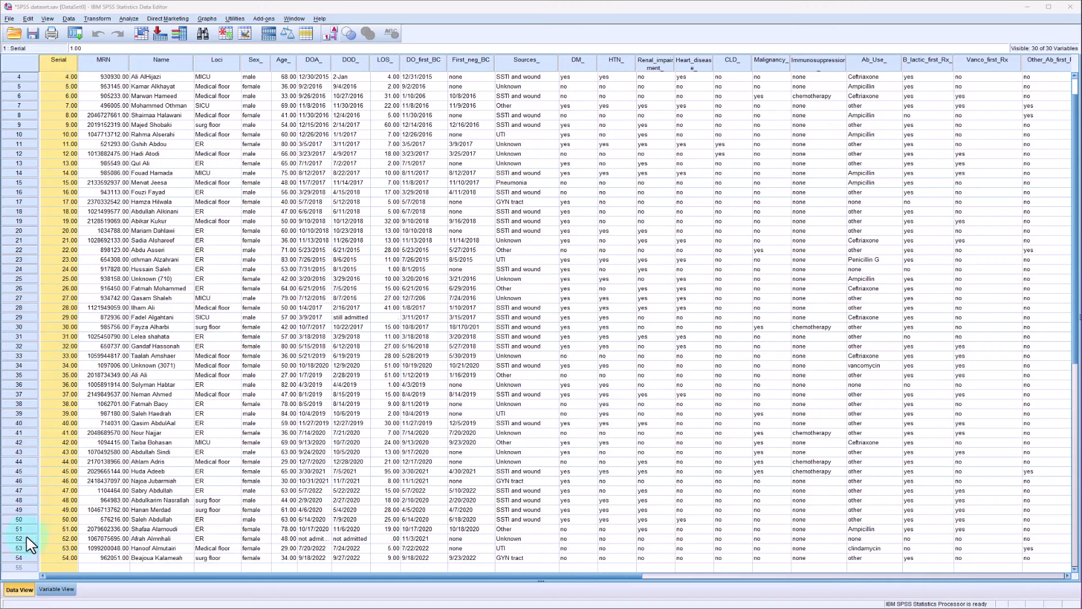
click(23, 558)
scroll(107, 442, up, 1)
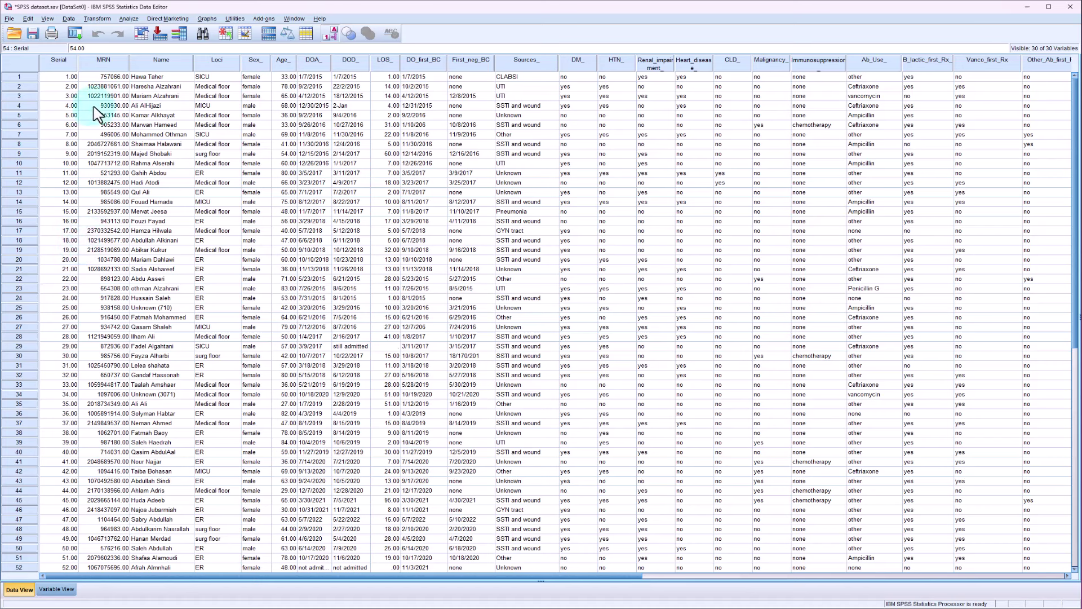
click(55, 63)
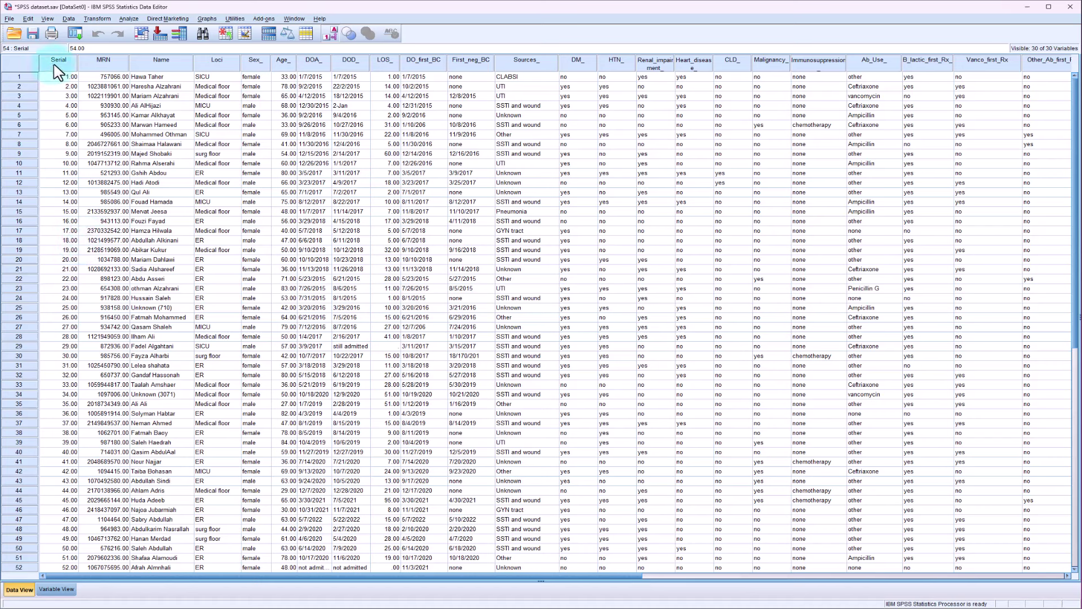
Step: Review the MRN and Name columns, selecting several record numbers and highlighting the names of cases 16 through 22
click(104, 60)
drag(113, 158, 113, 210)
click(115, 251)
click(116, 278)
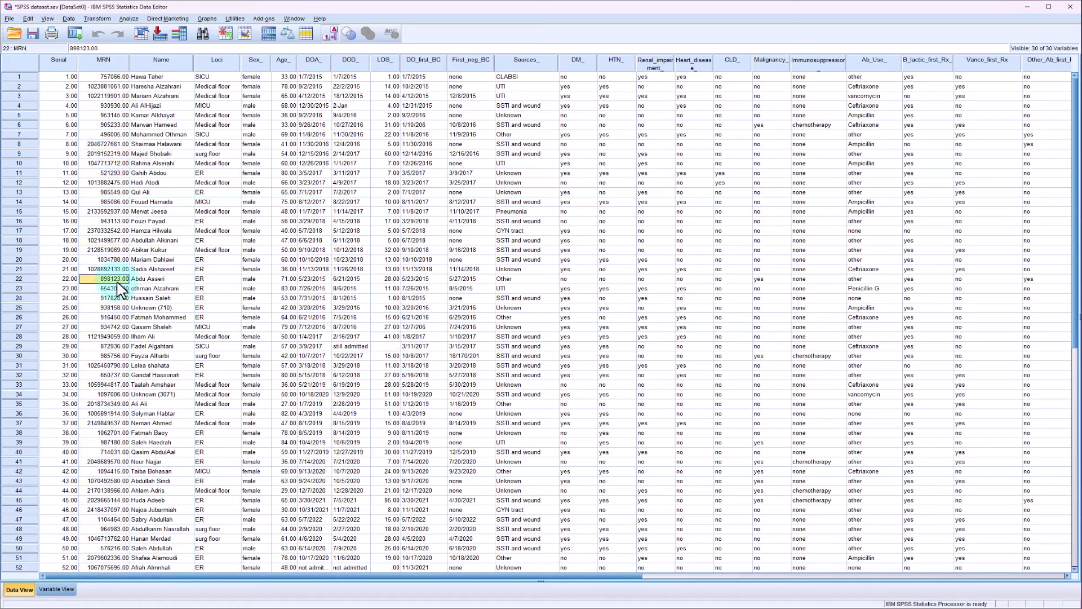
click(117, 308)
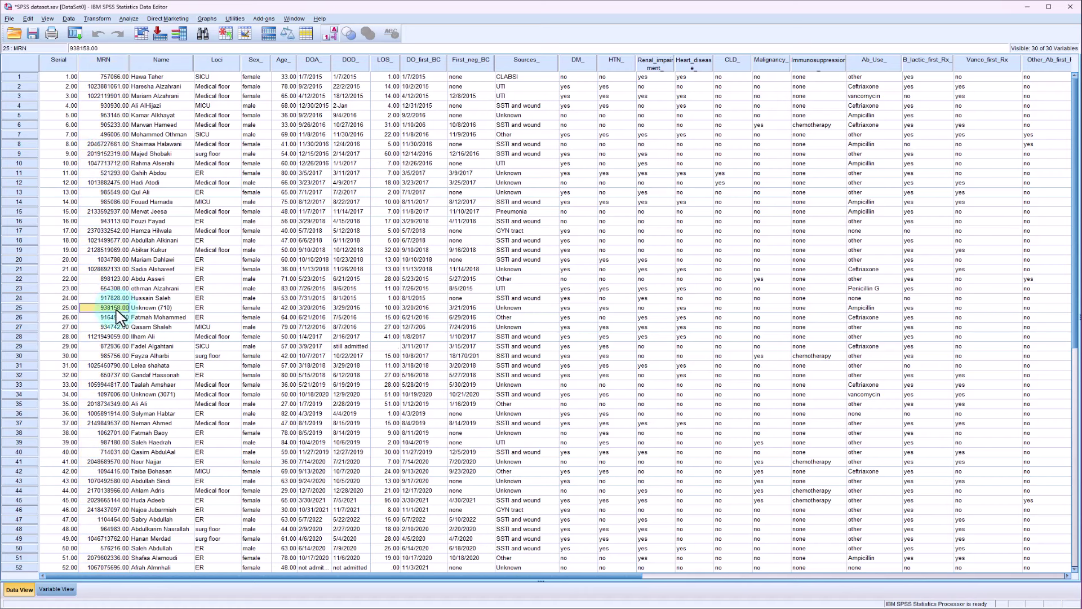
click(175, 68)
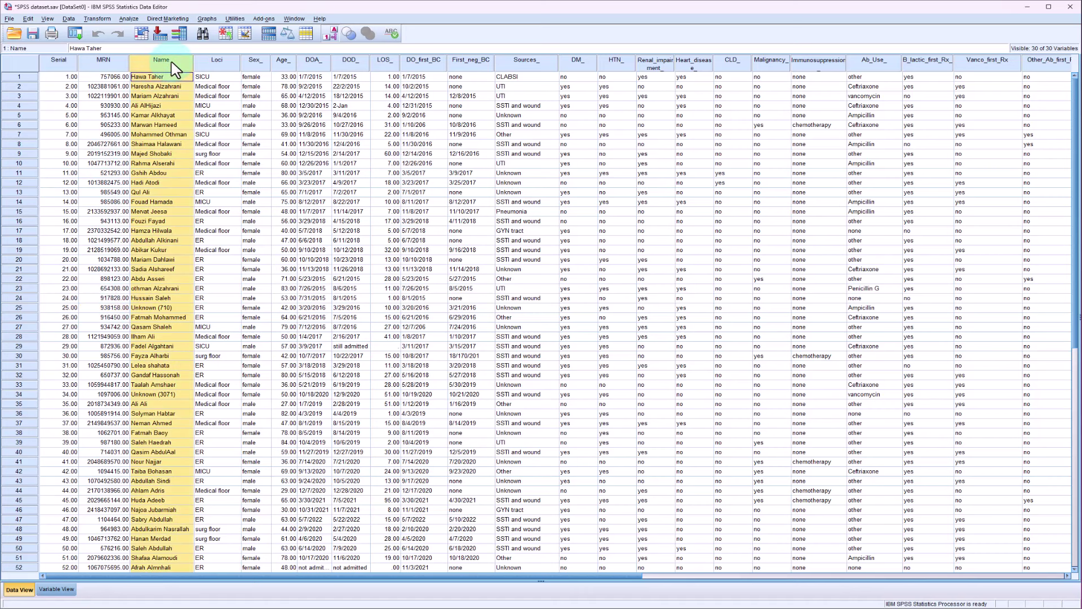
drag(164, 221, 161, 284)
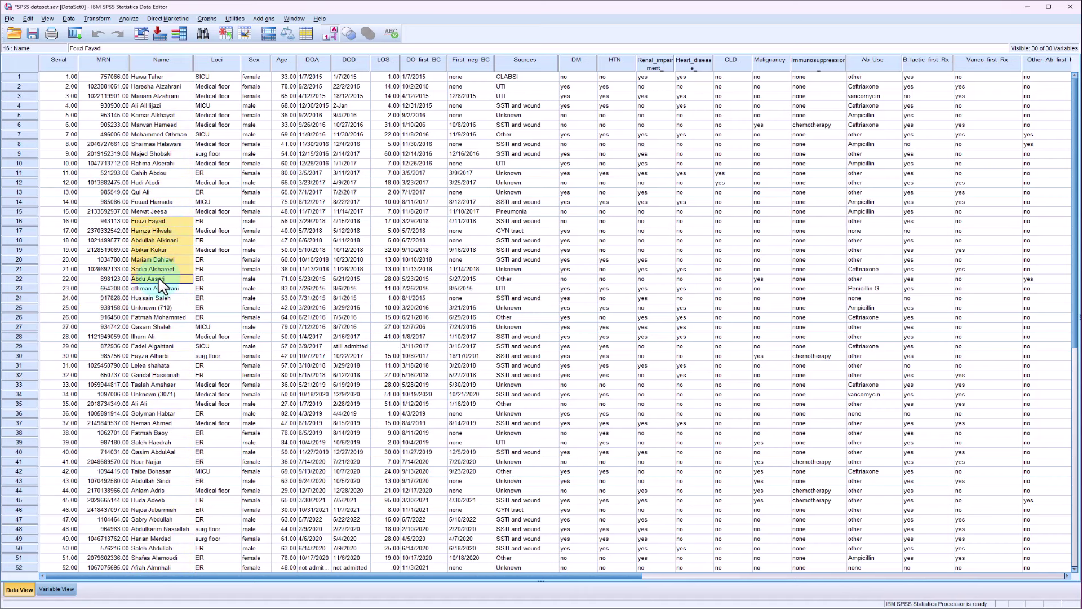
Step: Select the Loci column and inspect its ER, Medical floor, MICU and surg floor entries in cases 20, 19, 14 and 9
click(219, 67)
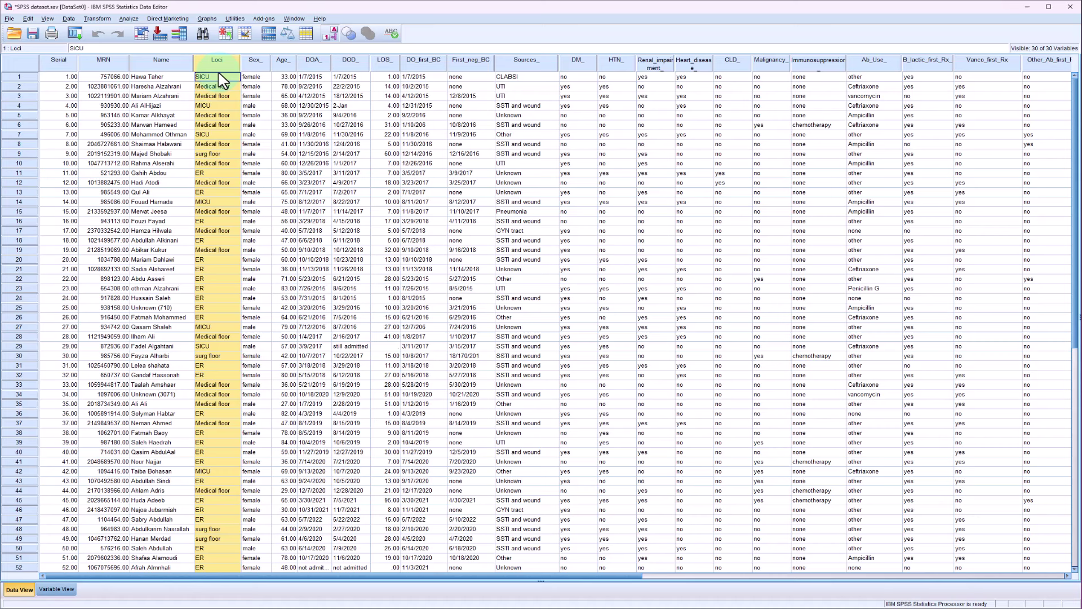
click(219, 263)
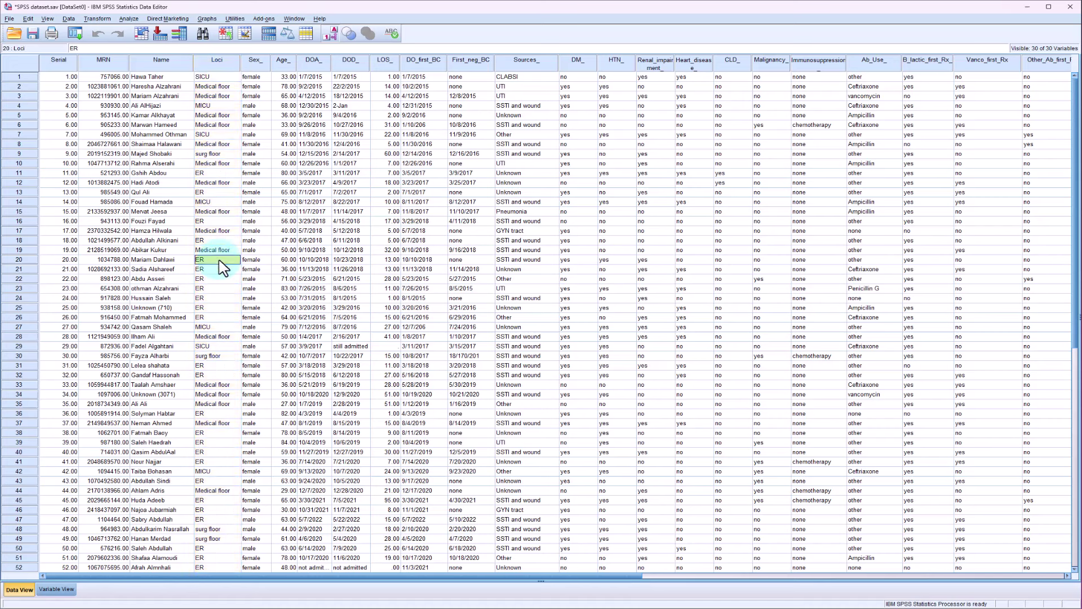
click(223, 250)
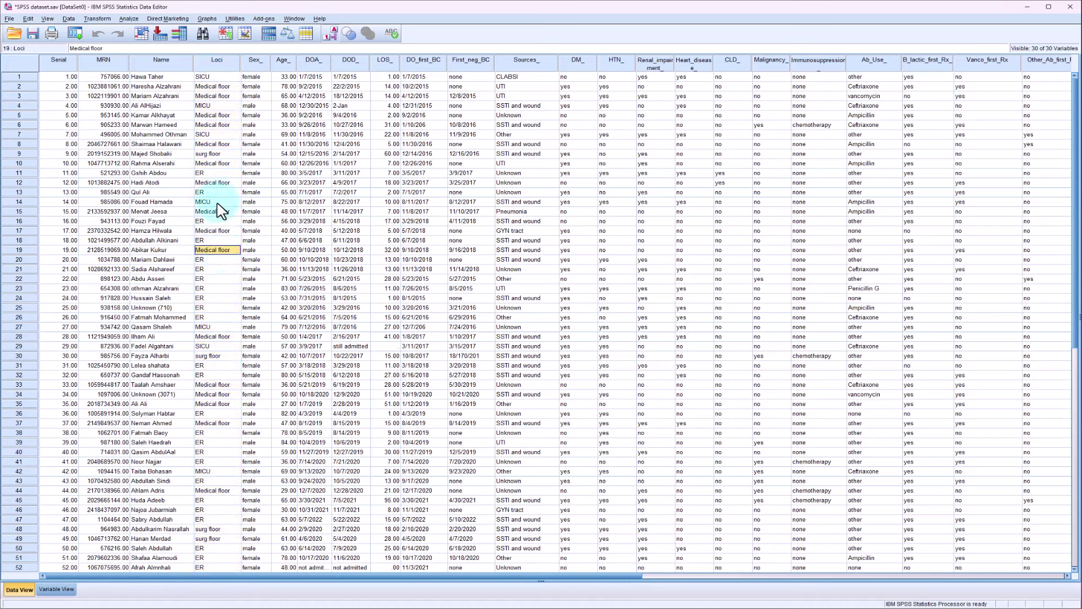
click(219, 202)
click(219, 153)
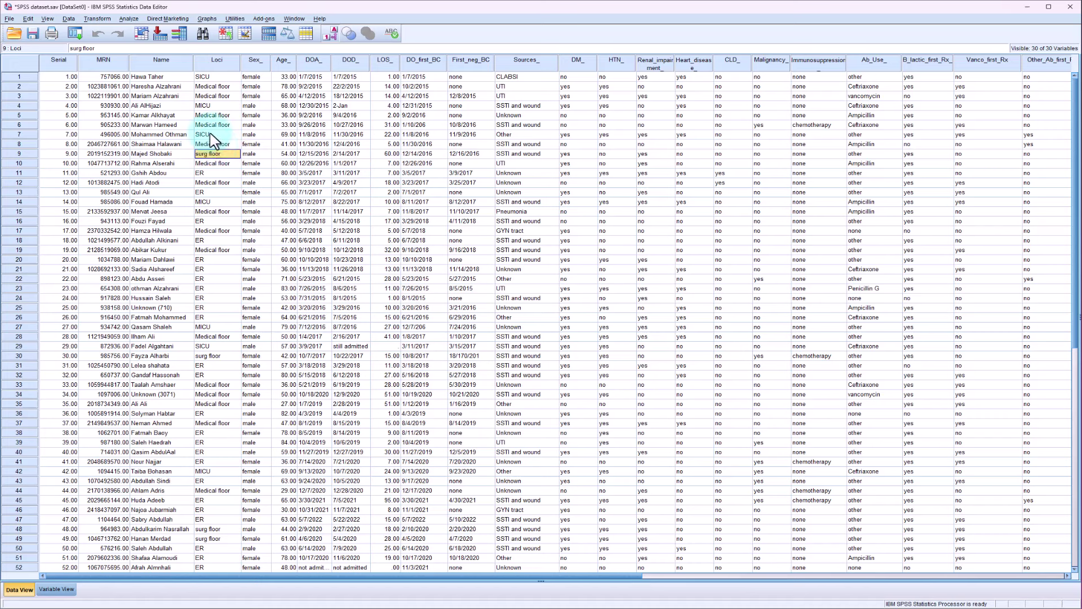
Step: Select the Sex_, Age_, DOA_, DOD_ and LOS_ columns one after another to review each variable
click(256, 62)
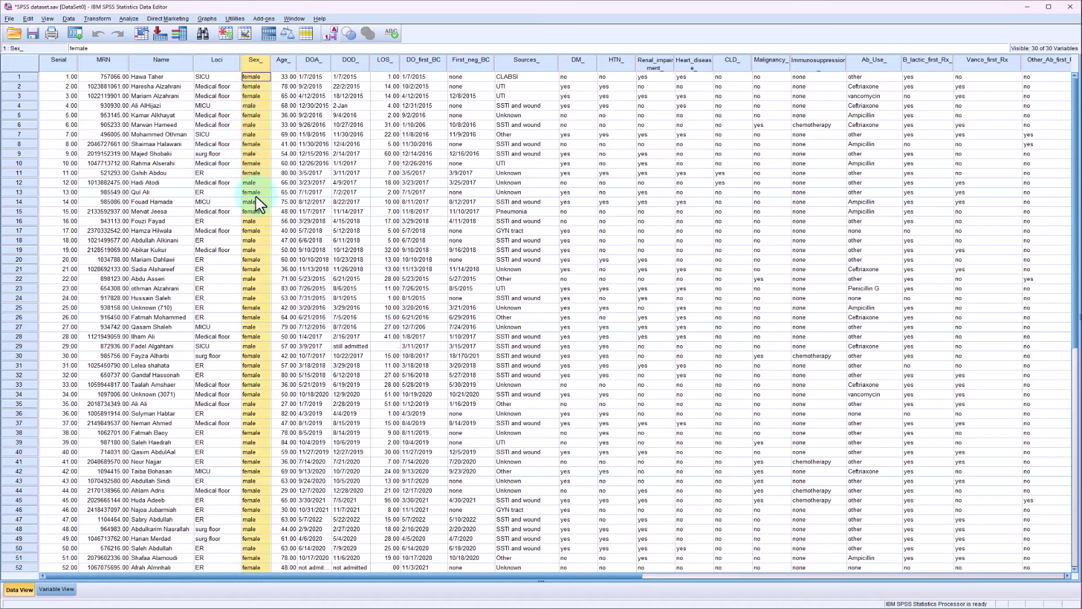
click(284, 62)
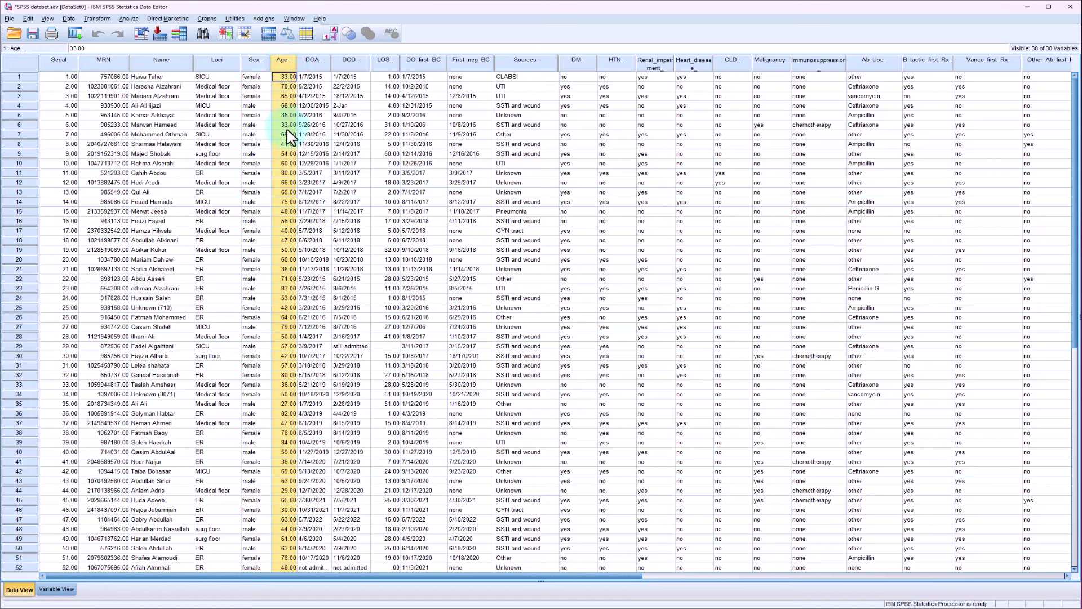
click(320, 62)
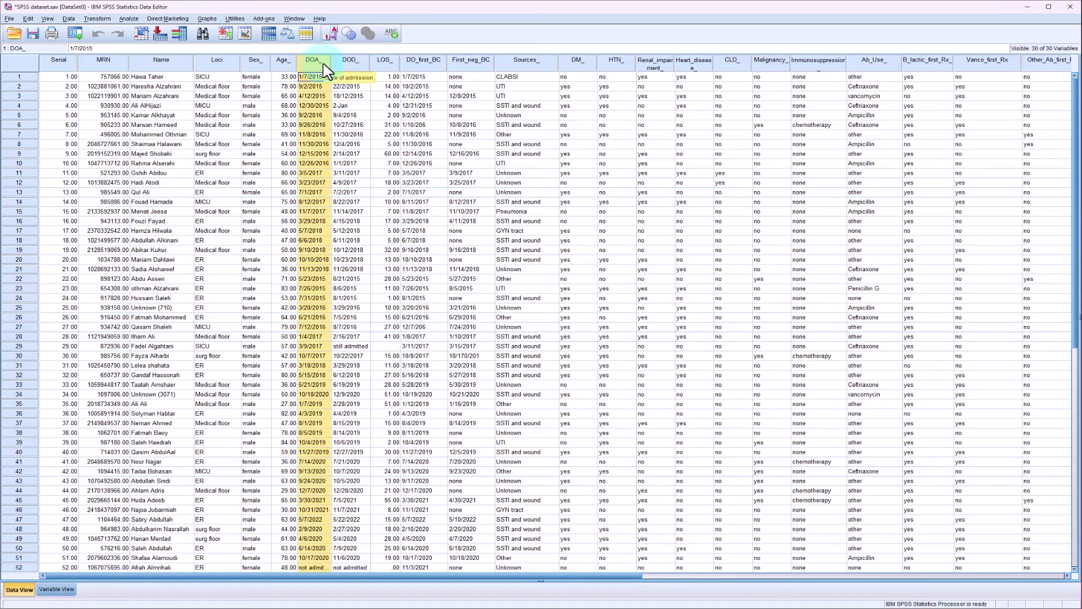
click(349, 65)
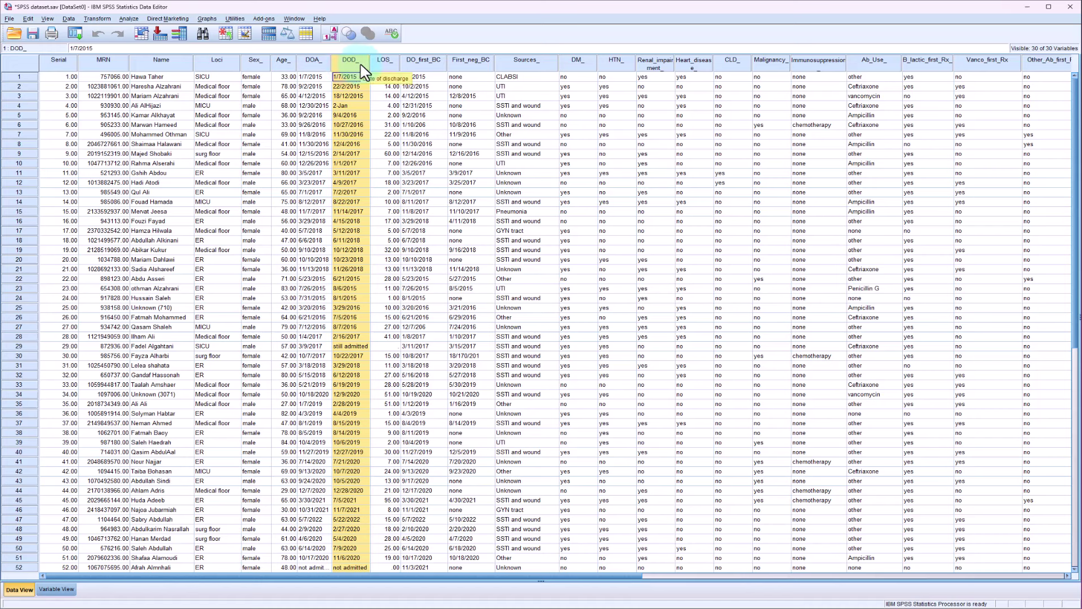
click(386, 63)
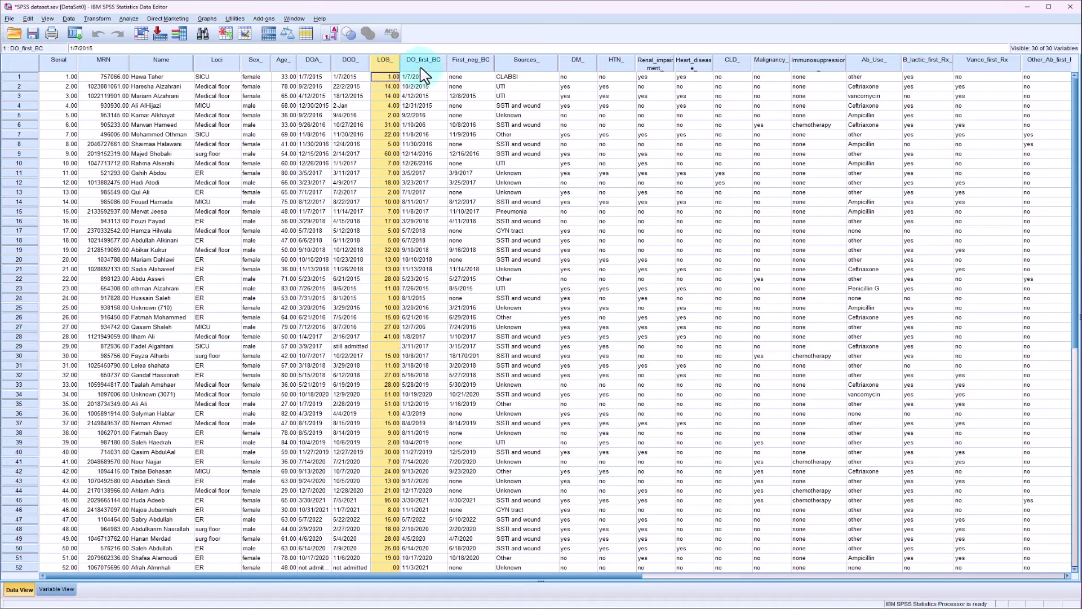
Step: Compare the DO_first_BC and First_neg_BC columns by selecting each of them in turn
click(418, 63)
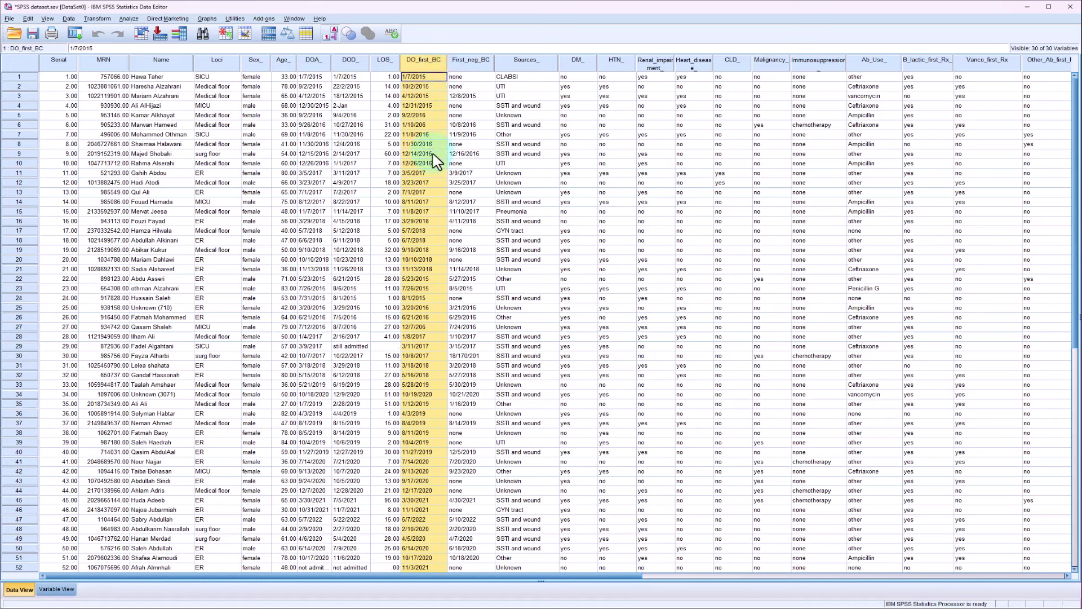
click(475, 64)
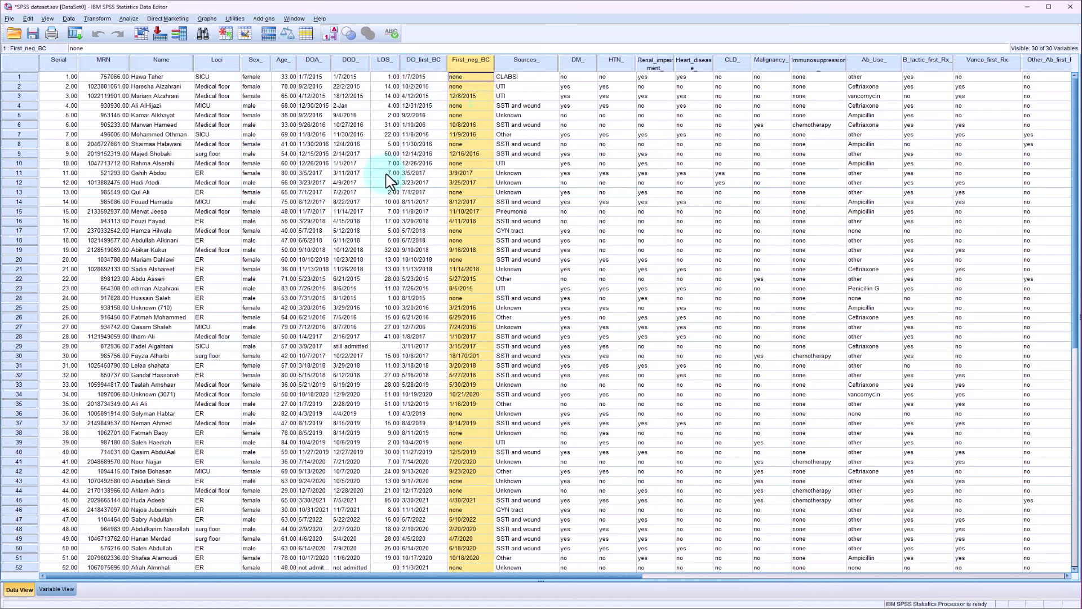
click(426, 60)
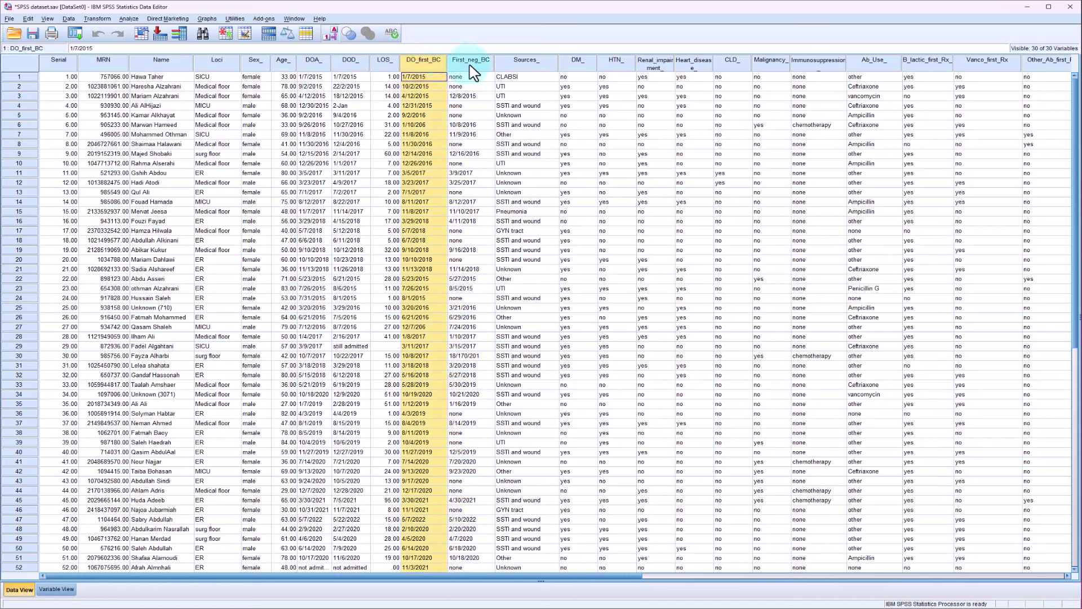
click(469, 61)
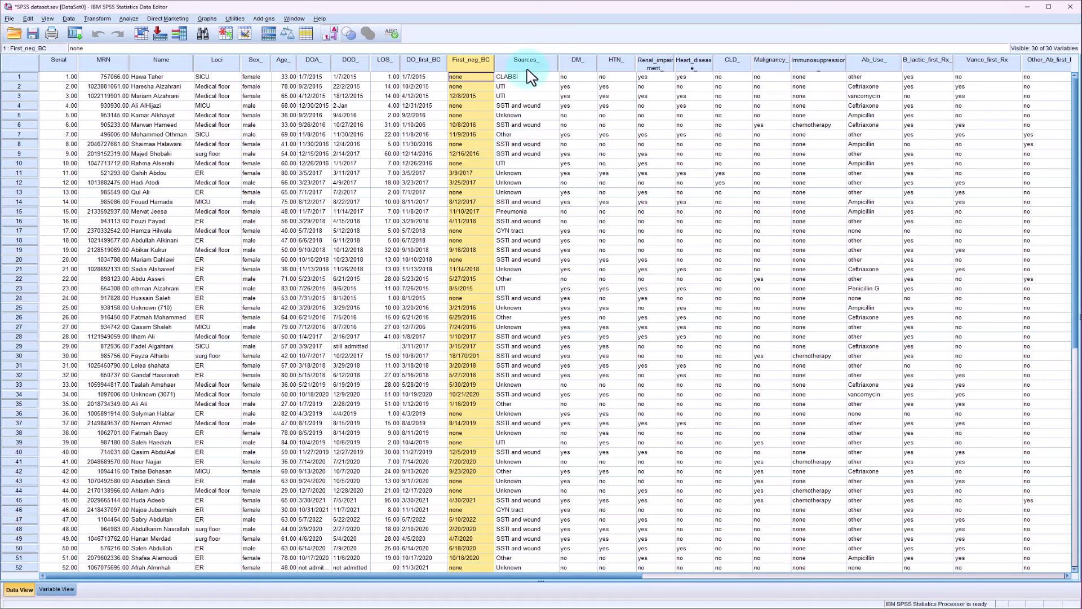
Step: Select the Sources_ column and inspect its UTI entry in case 23 and SSTI and wound entry in case 28
click(546, 163)
click(526, 62)
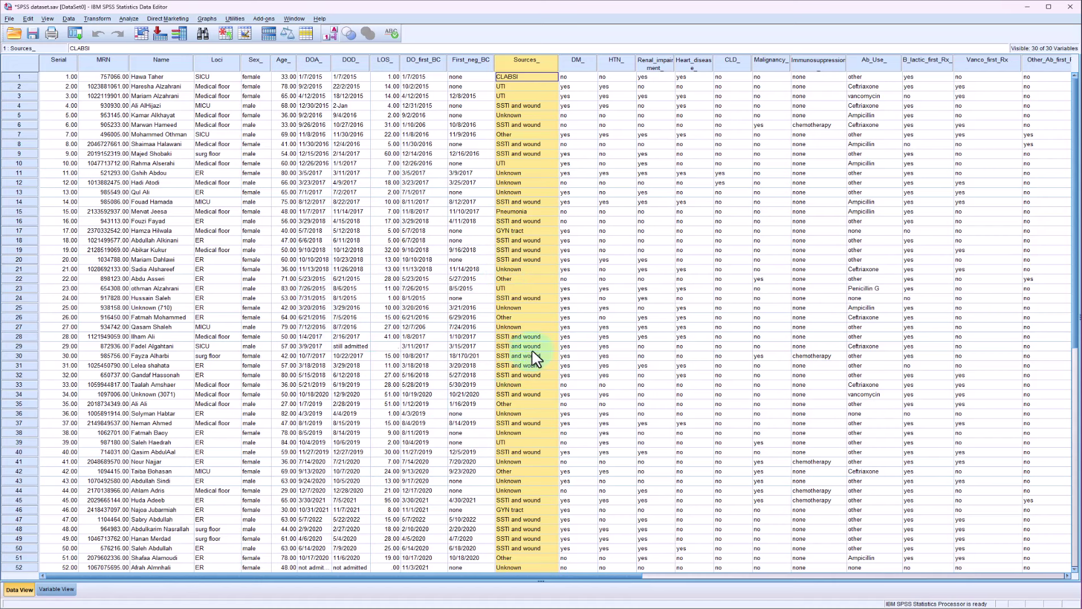
click(513, 288)
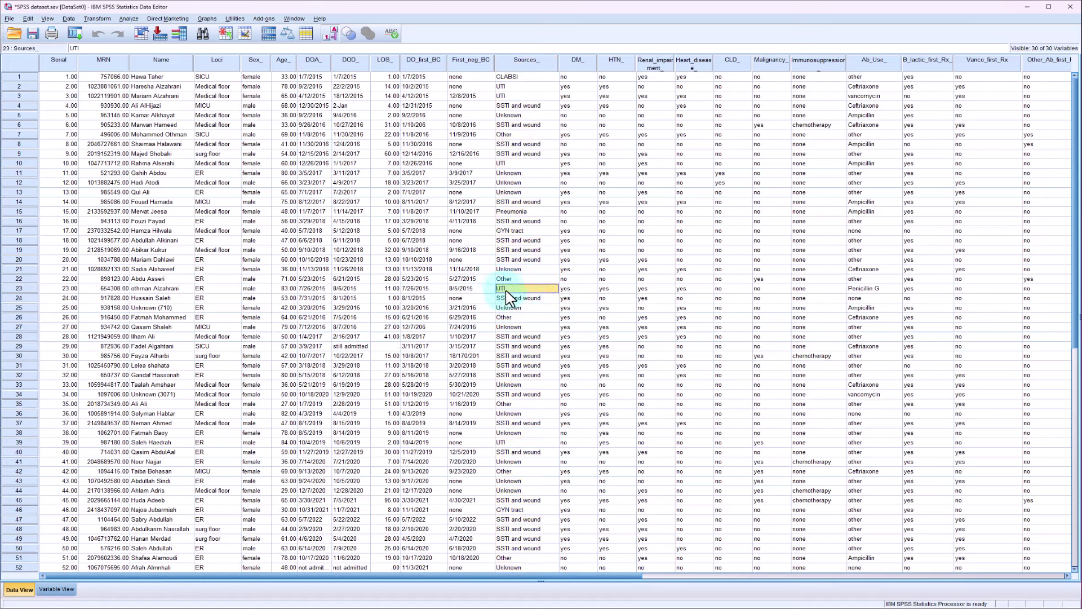
click(523, 336)
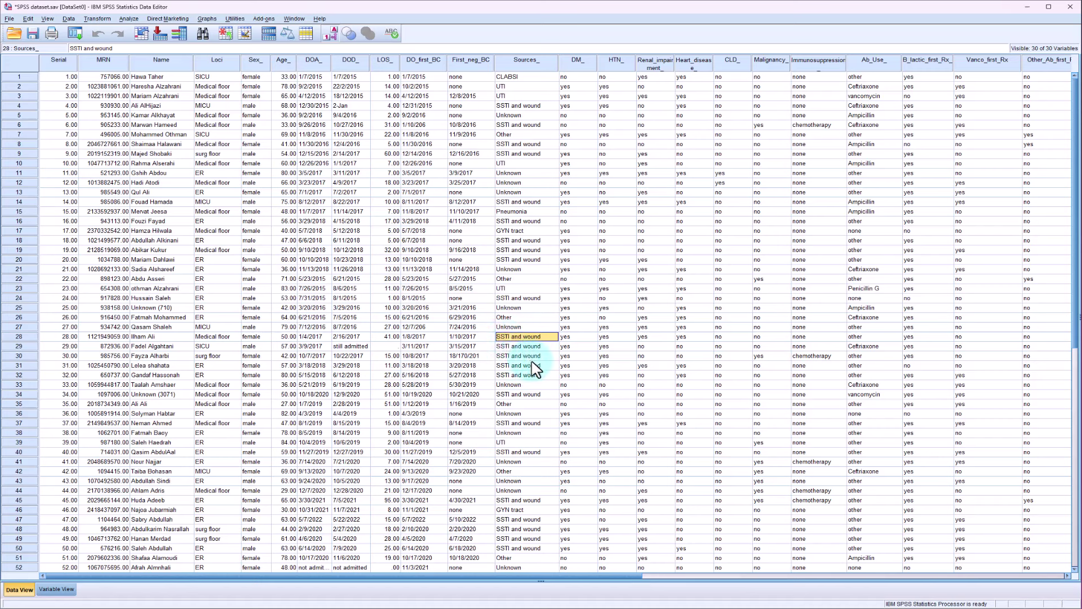
Step: Review the comorbidity variables up to the immunosuppression column, and highlight the columns from DM_ through Malignancy_ together
drag(581, 67, 707, 78)
click(730, 67)
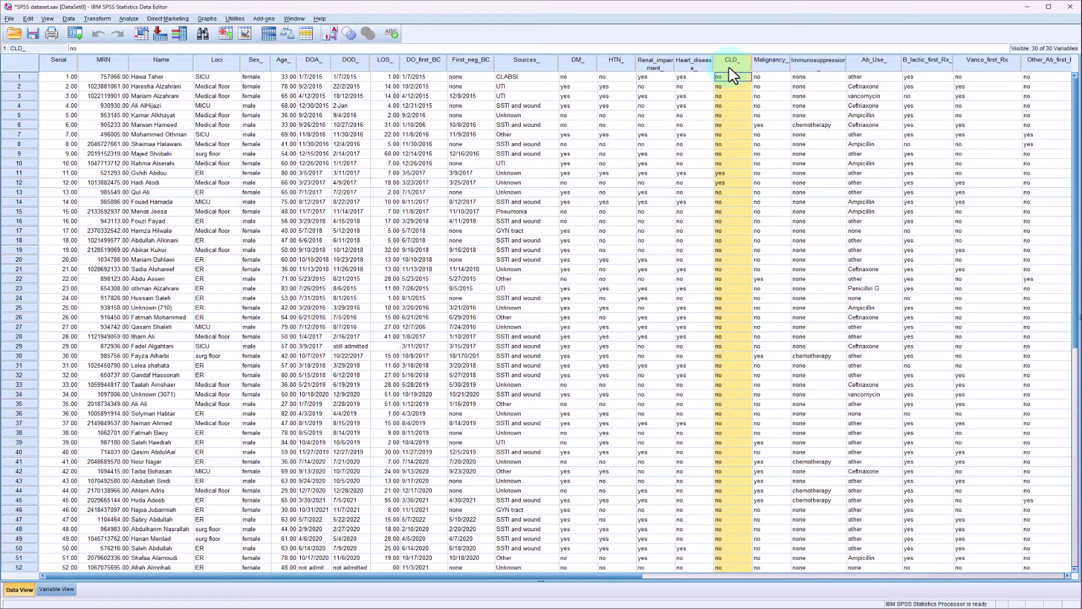
click(771, 64)
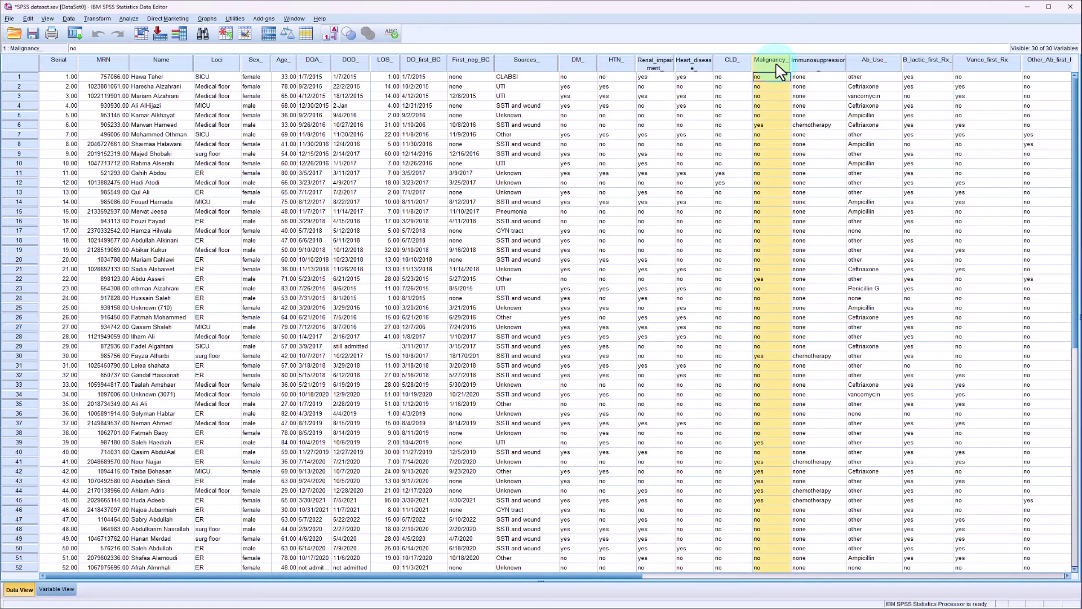
click(820, 65)
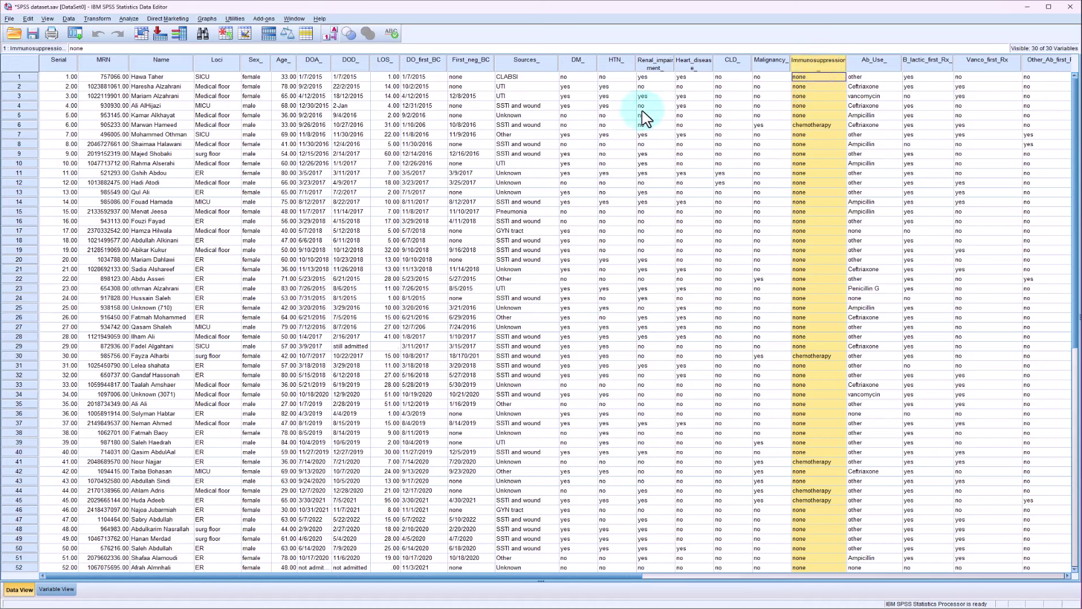
drag(574, 64, 762, 73)
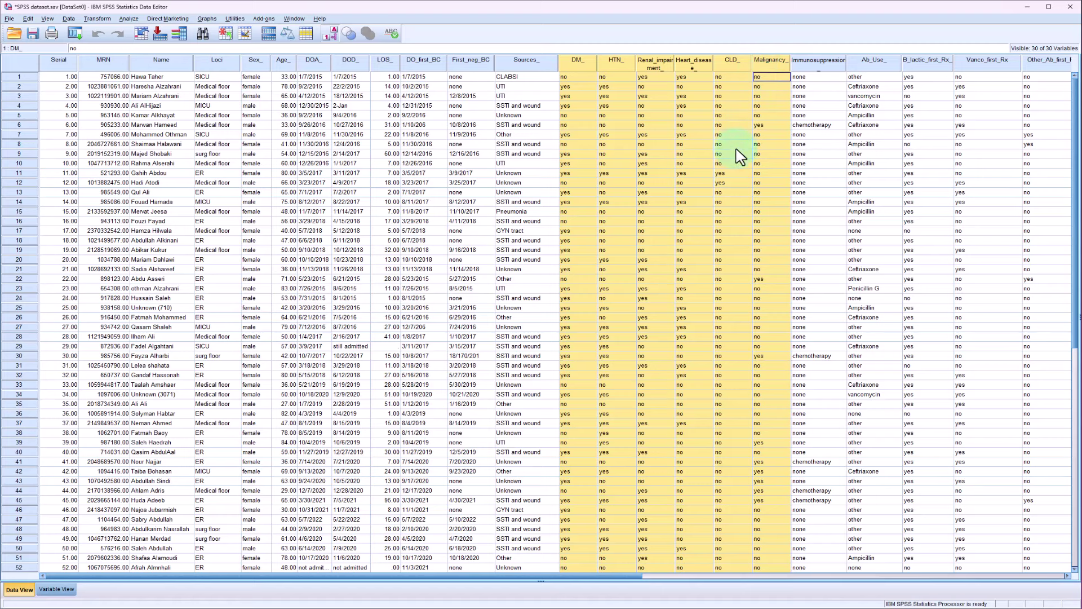
Step: Bring the remaining variables into view and inspect the Ceftriaxone and Ampicillin entries in the Ab_Use_ column, including cases 6 and 8
drag(624, 576, 738, 576)
click(614, 63)
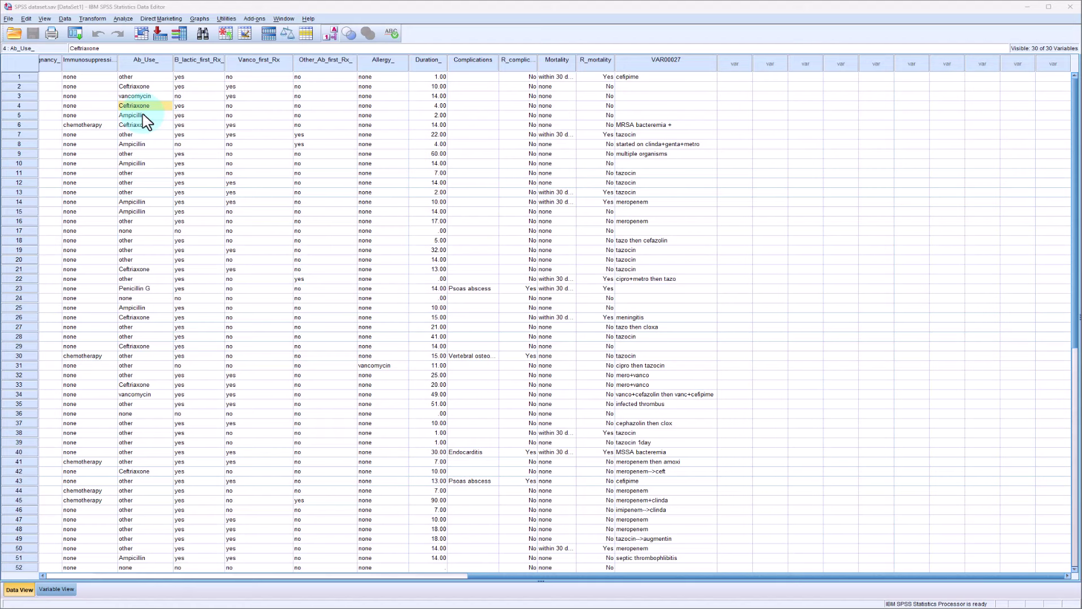
click(145, 116)
click(144, 125)
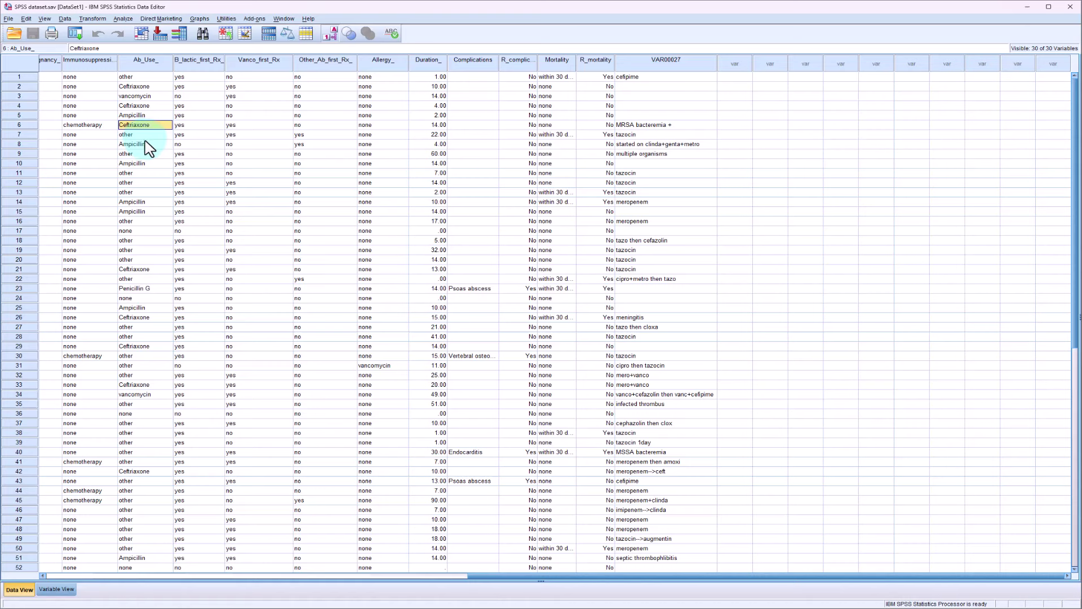
click(146, 144)
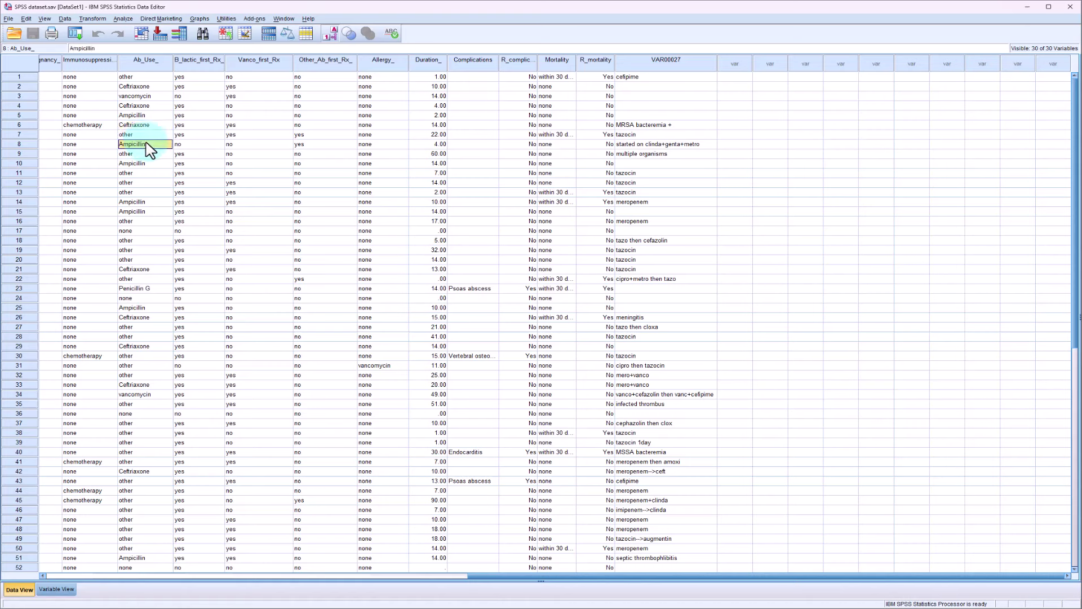
Step: Inspect yes and no entries of the initial-treatment variables B_lactic_first_Rx_ and Vanco_first_Rx among the first ten cases
click(208, 63)
click(203, 122)
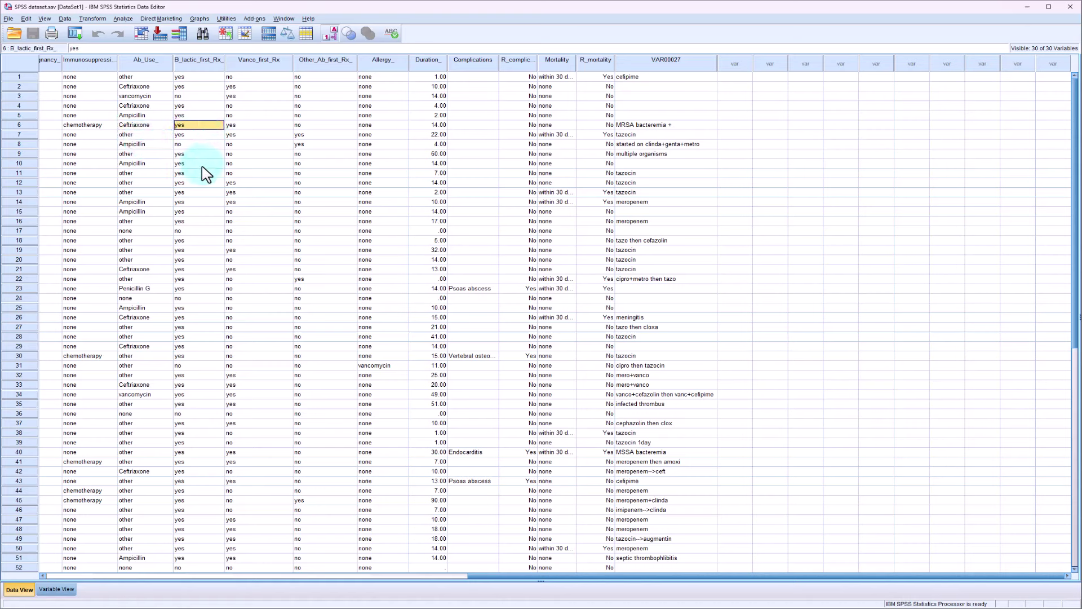
click(203, 163)
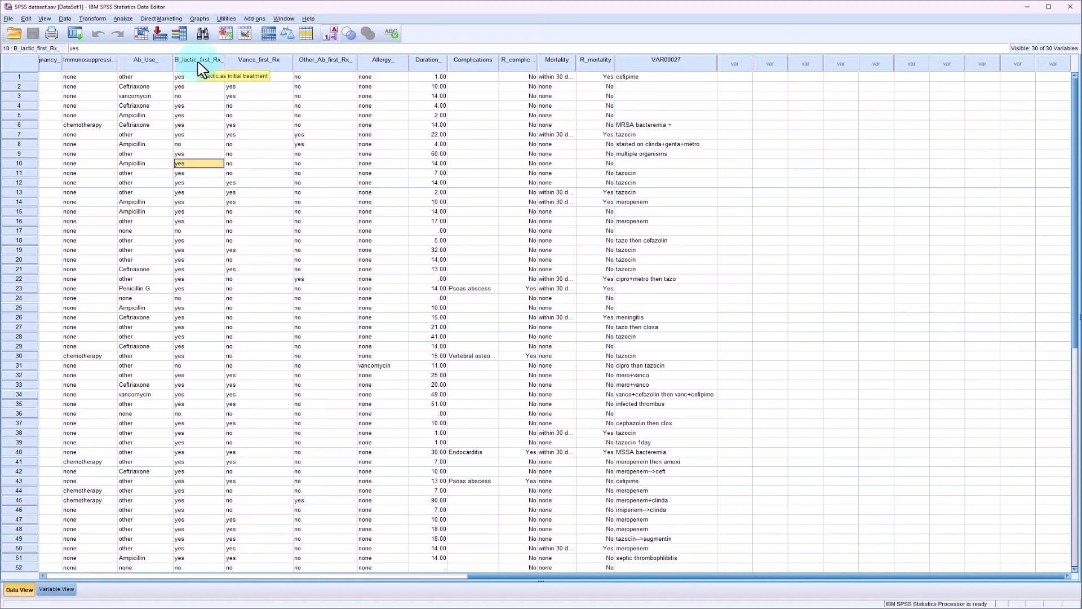
click(198, 135)
click(197, 98)
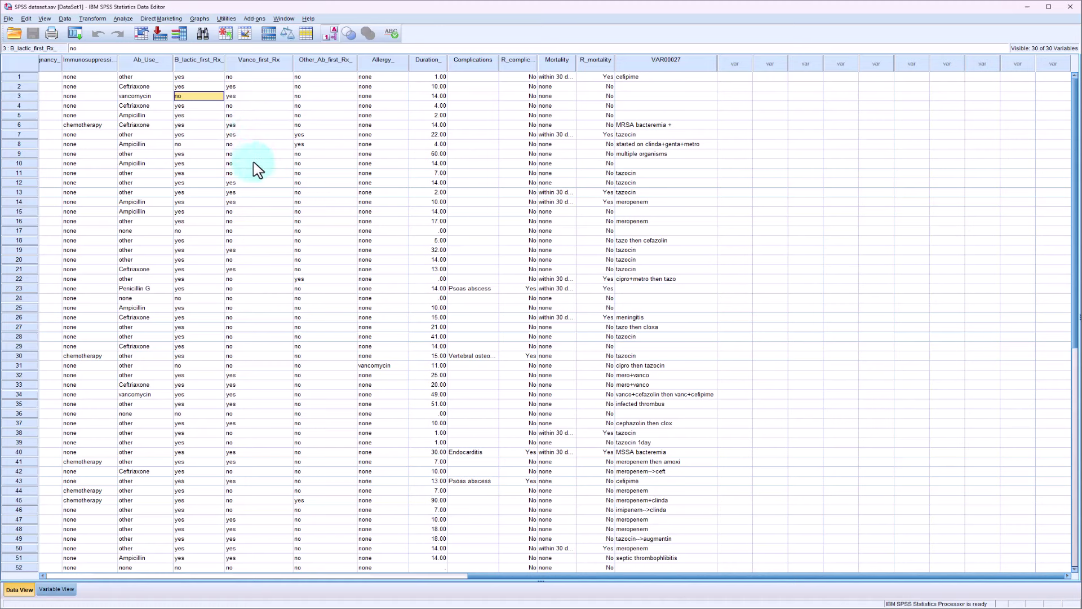
click(247, 125)
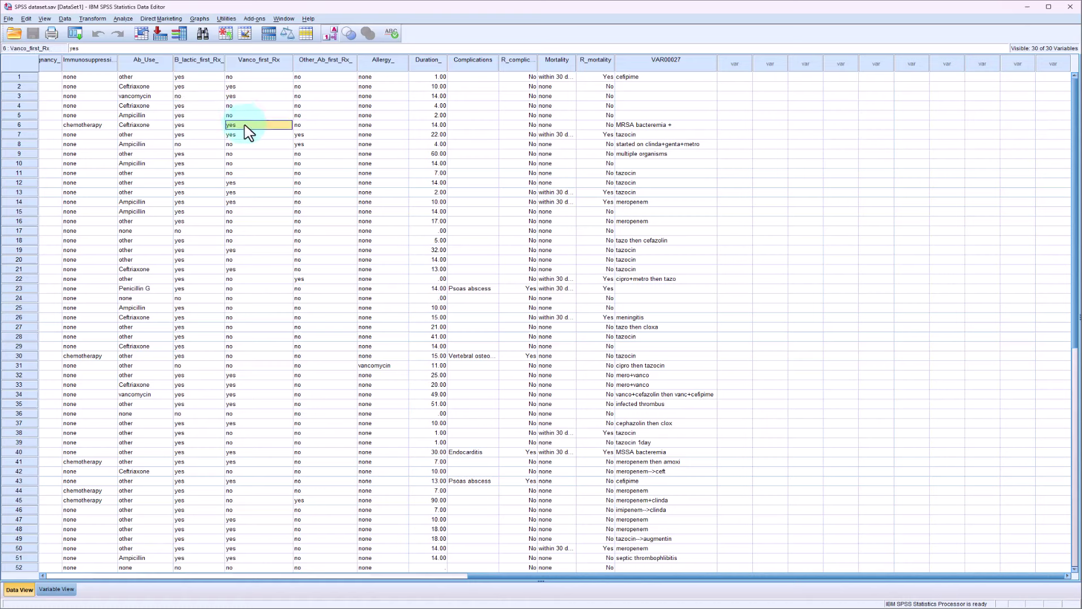
click(248, 116)
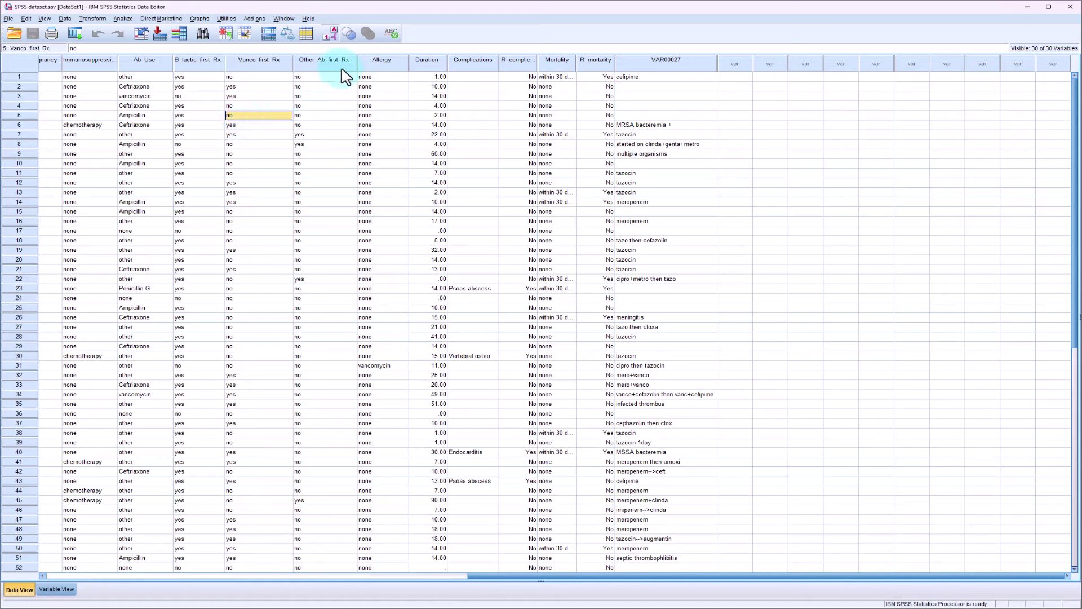
Step: Review the Allergy_ column and inspect case 31's row and its vancomycin entry
click(382, 62)
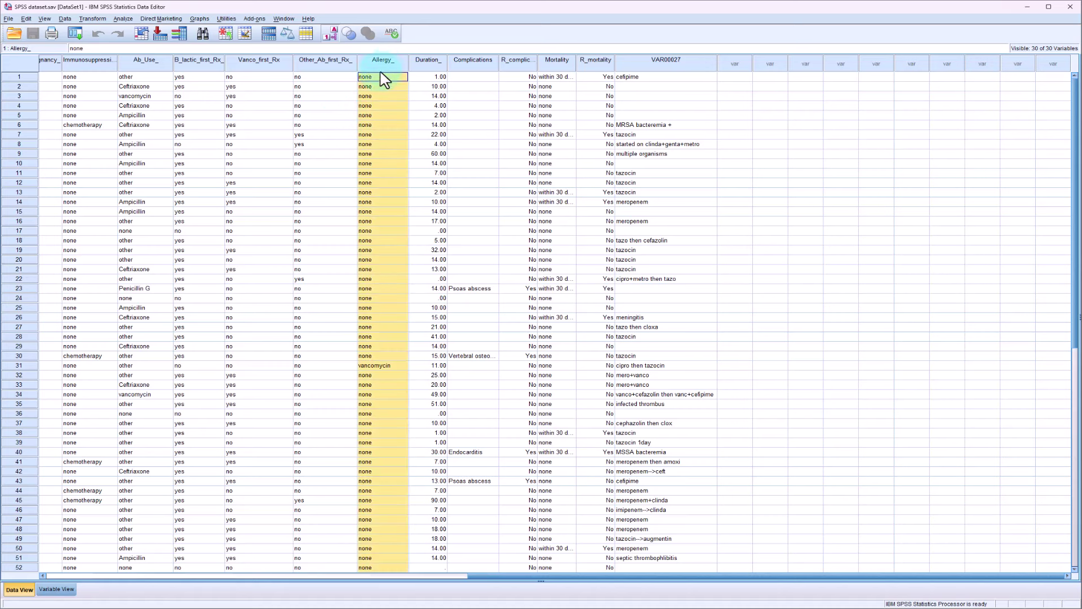
scroll(385, 223, down, 4)
scroll(385, 223, up, 3)
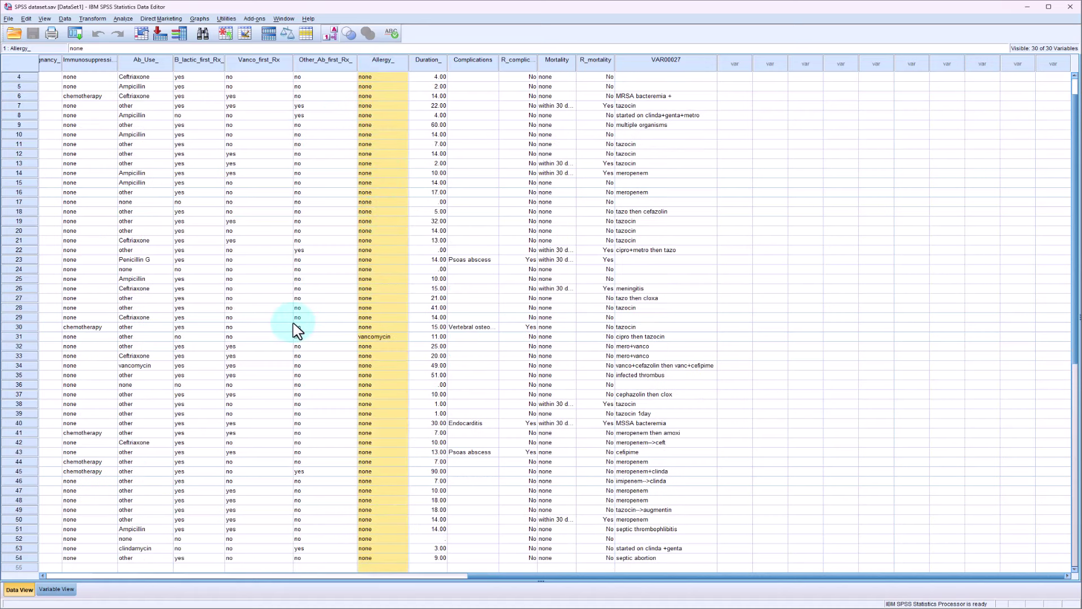
click(30, 337)
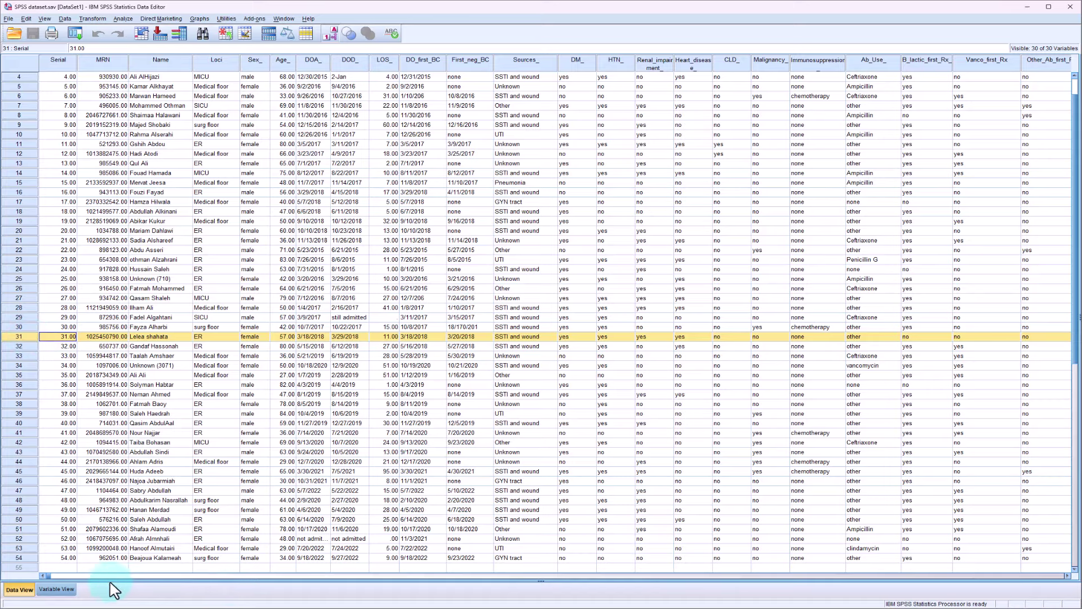
drag(45, 575, 1062, 563)
drag(1061, 507, 572, 560)
click(395, 337)
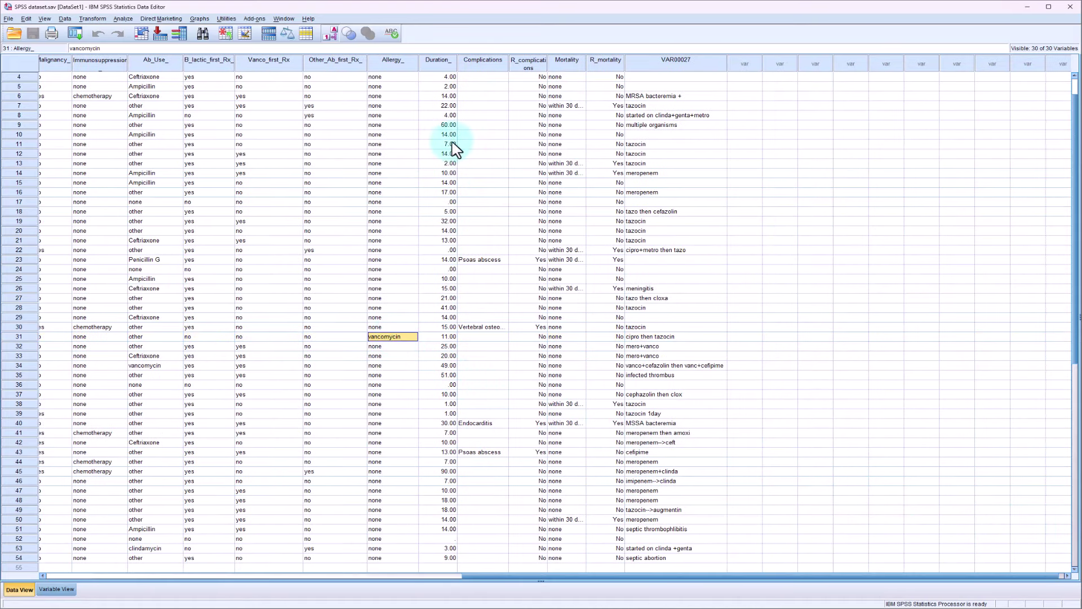
Step: Review the outcome columns one by one: Duration_, Complications, R_complications, Mortality and R_mortality
click(442, 62)
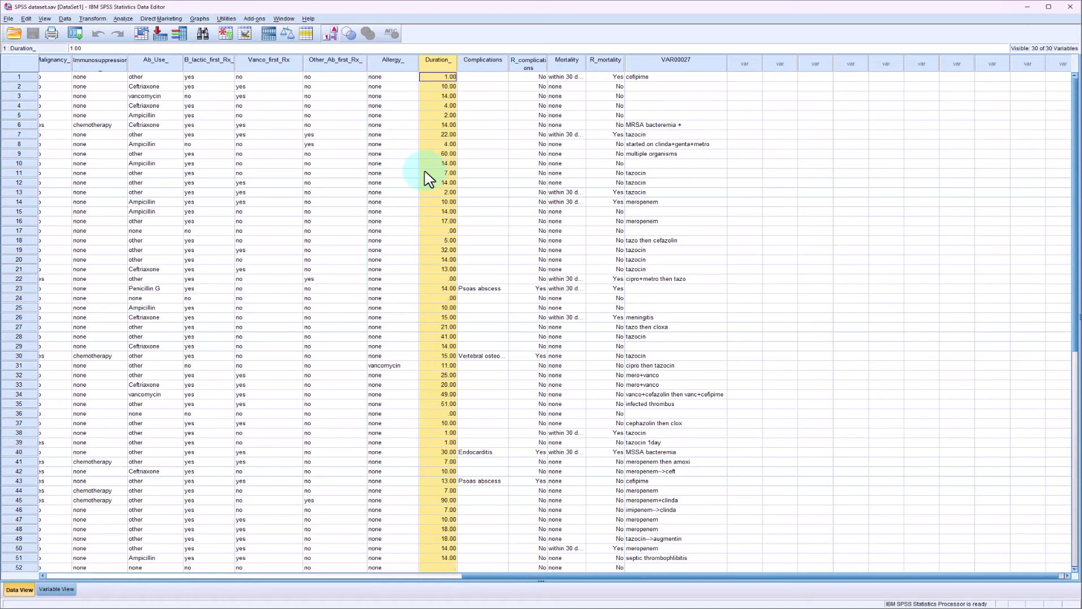
click(483, 60)
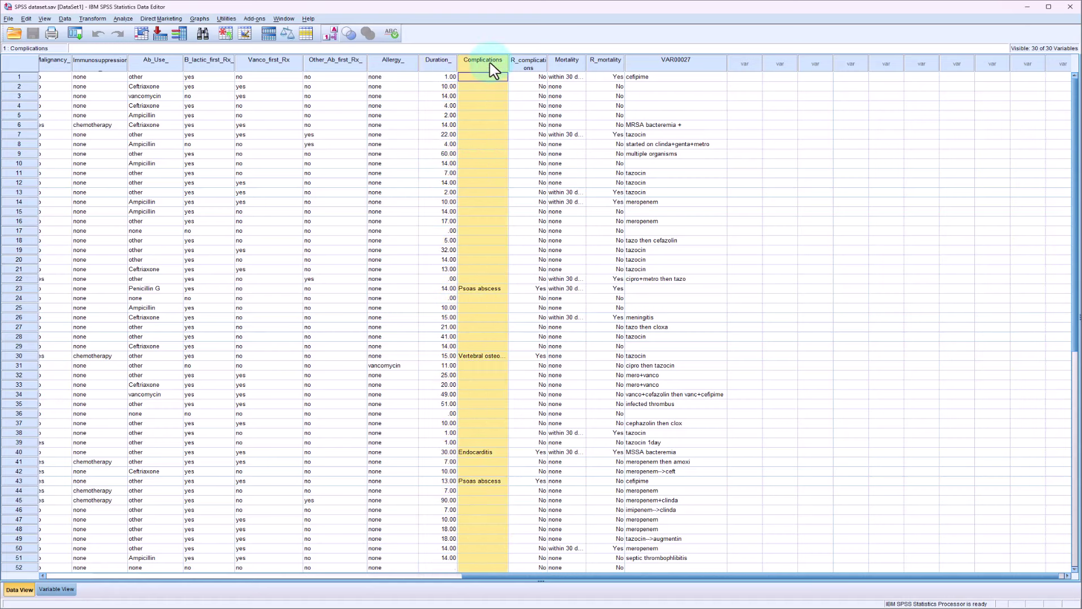
click(528, 64)
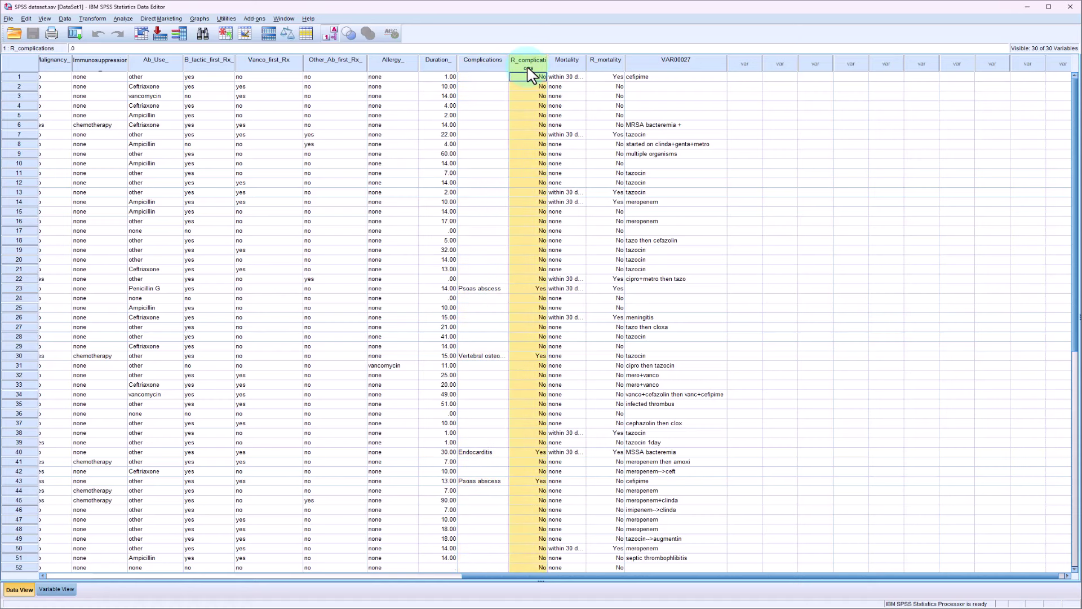
click(565, 67)
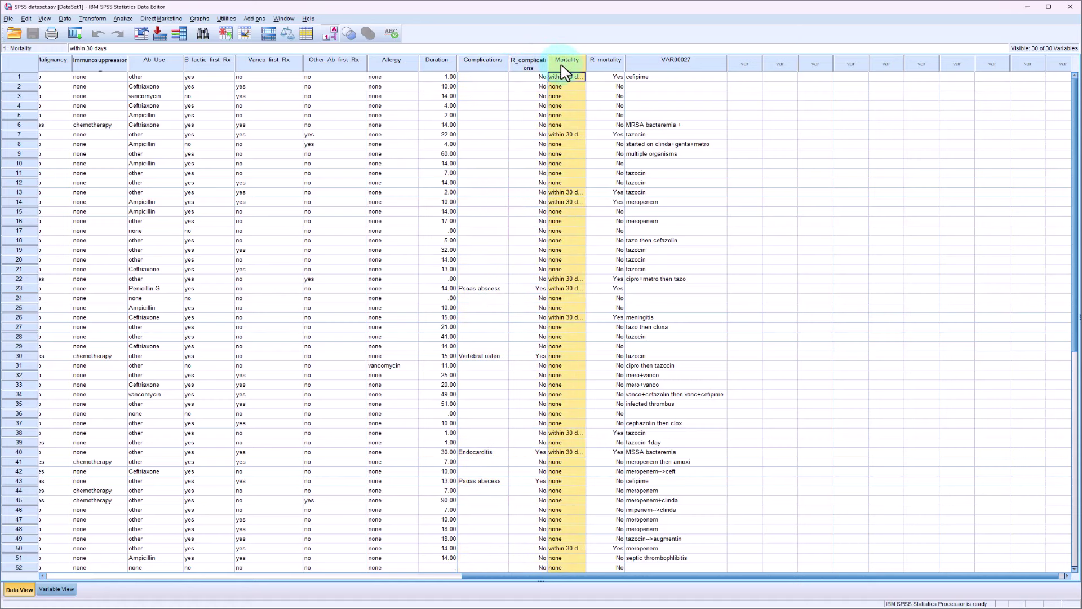
click(603, 77)
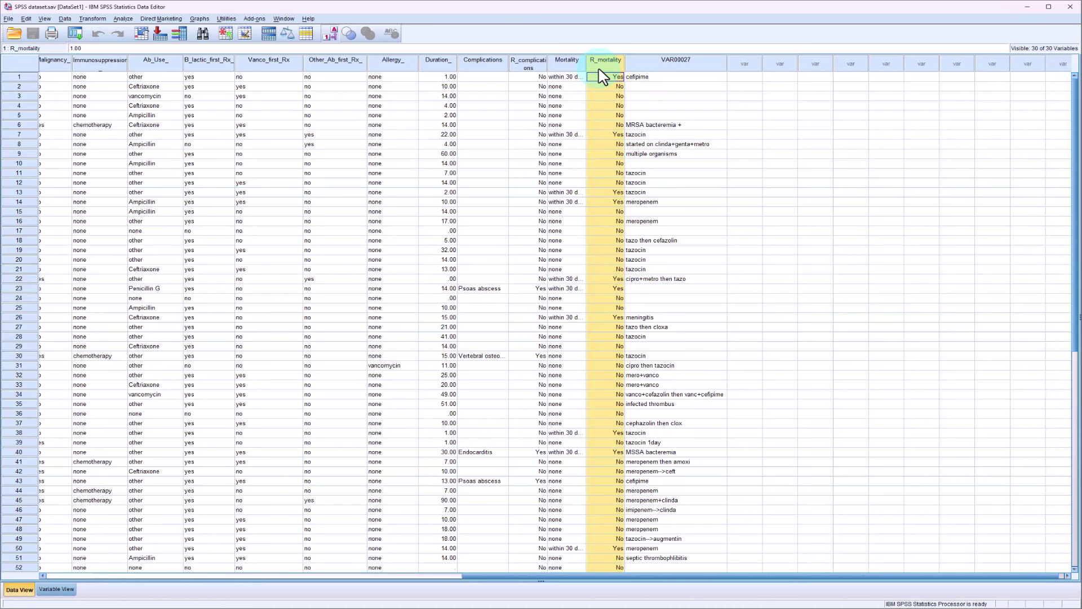
Step: Examine the free-text comments in the VAR00027 column across all cases
key(Right)
scroll(614, 75, down, 1)
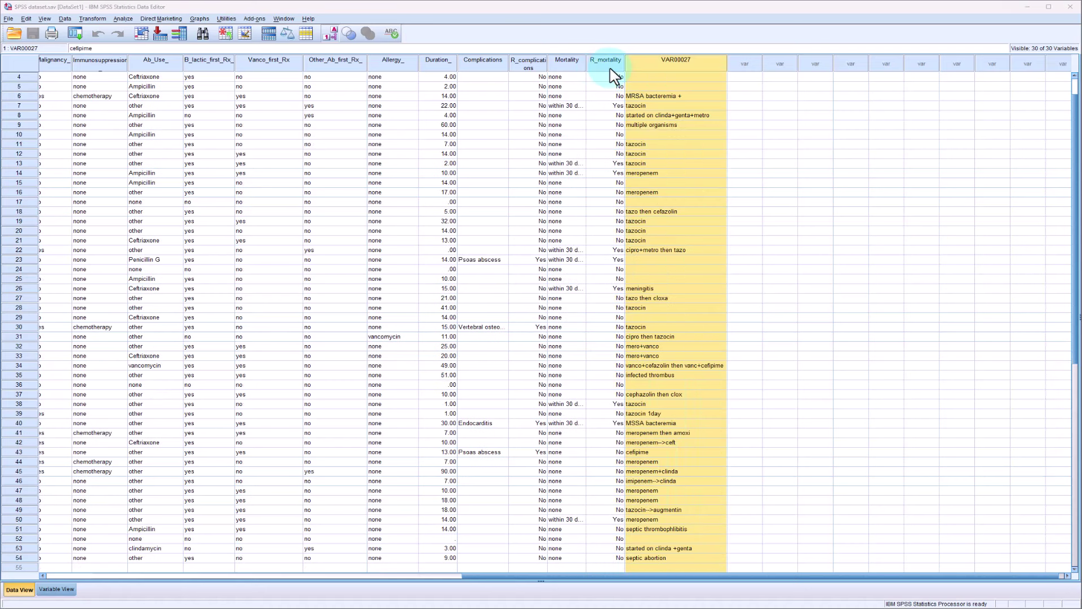
scroll(676, 72, up, 1)
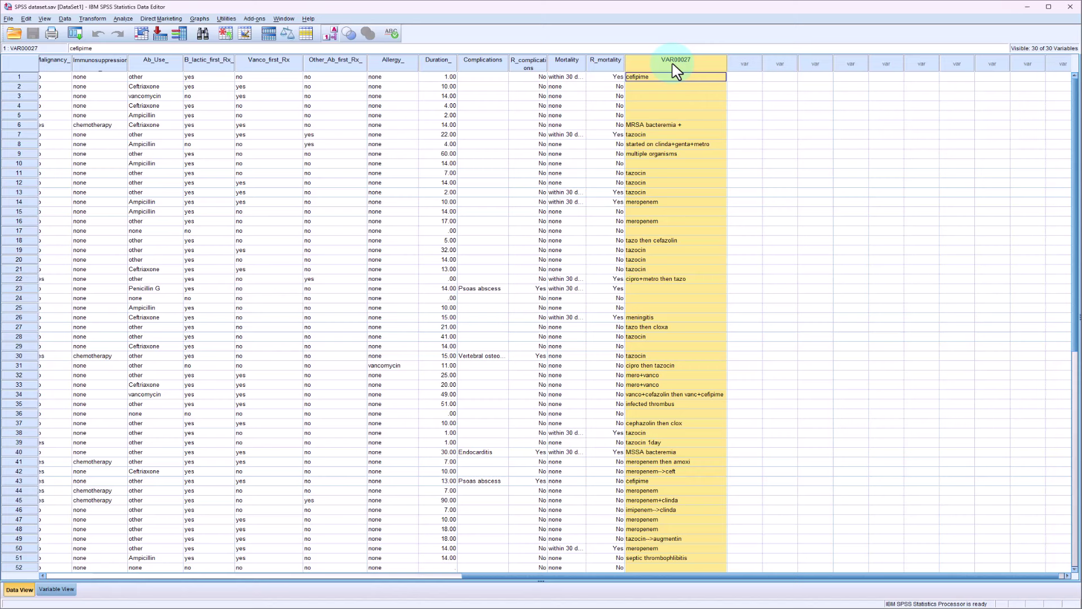
scroll(682, 265, down, 5)
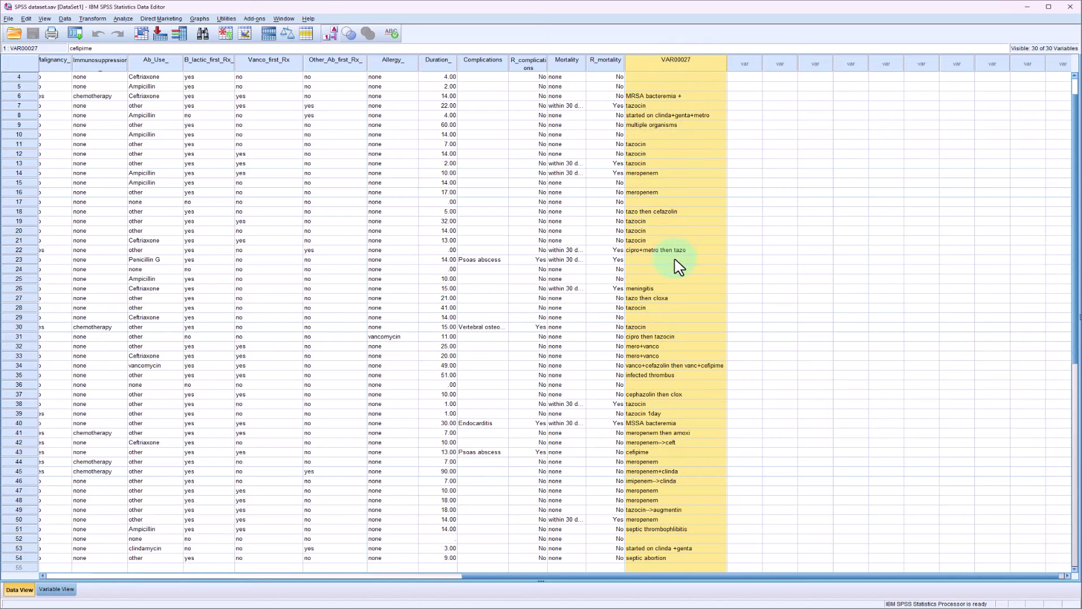
scroll(679, 266, up, 5)
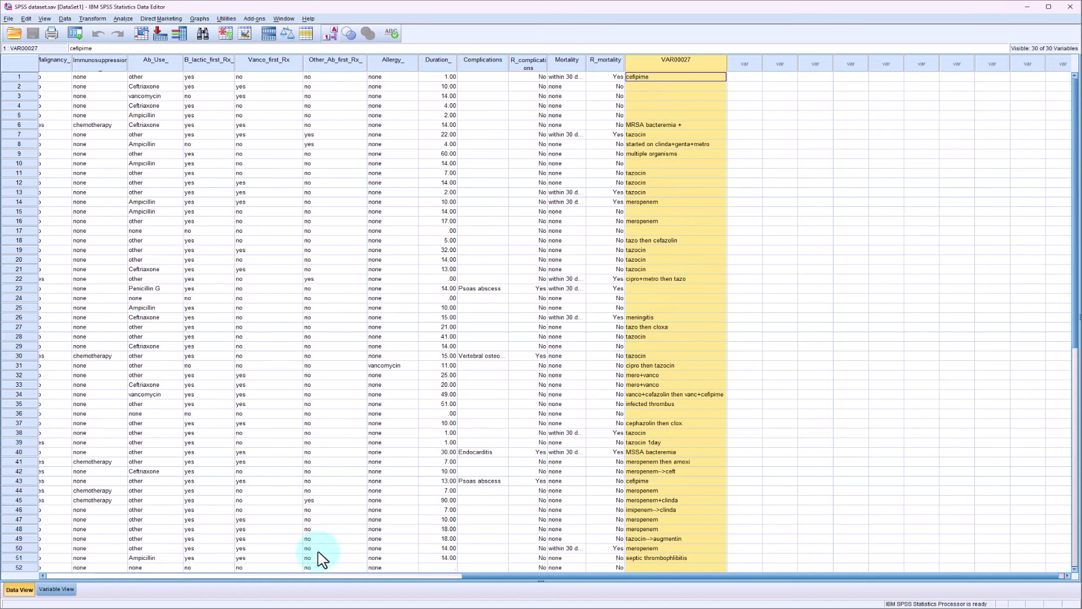
Step: Open the Frequencies analysis under Descriptive Statistics and enlarge its dialog until all variable labels are readable
scroll(107, 148, left, 10)
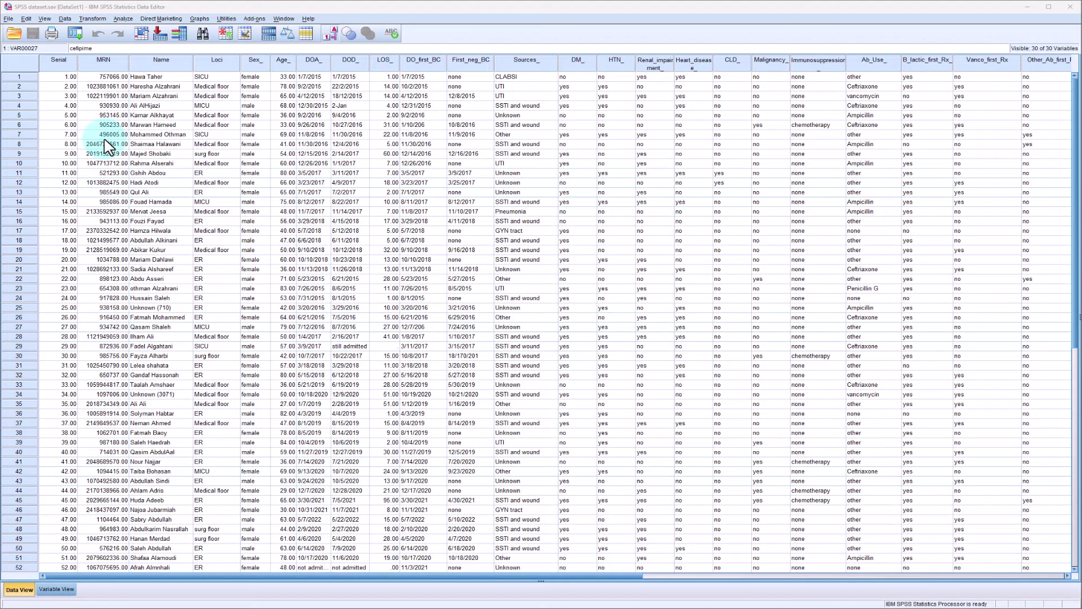
click(124, 20)
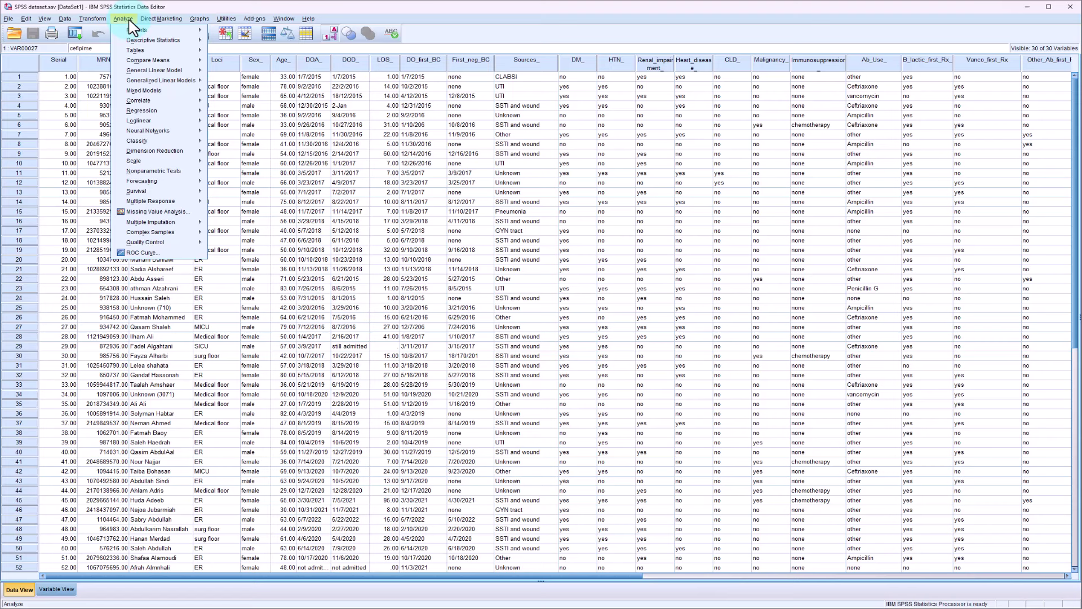
mouse_move(143, 42)
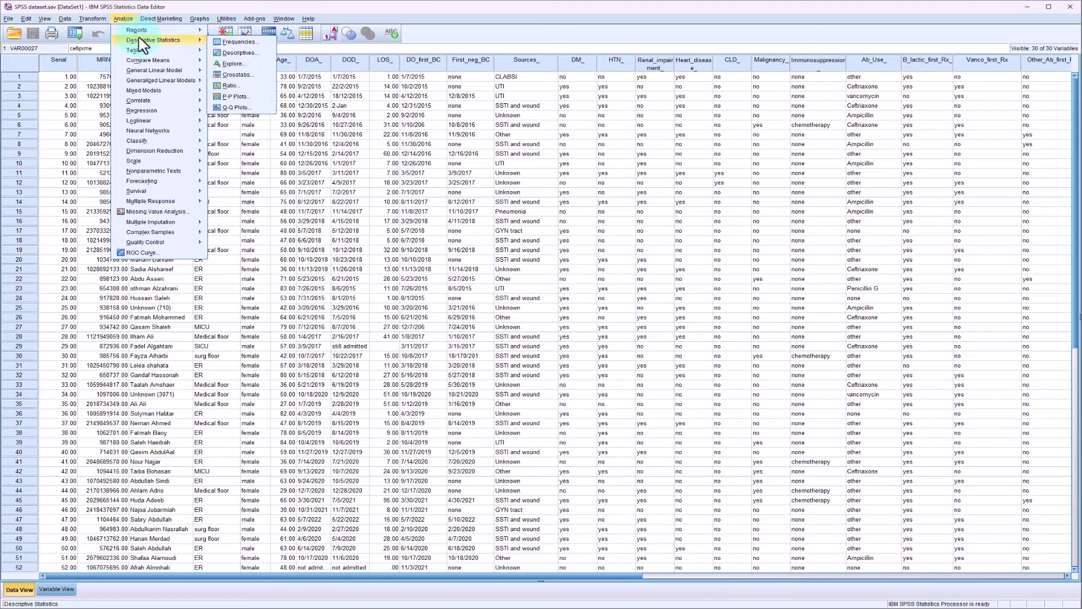
click(238, 42)
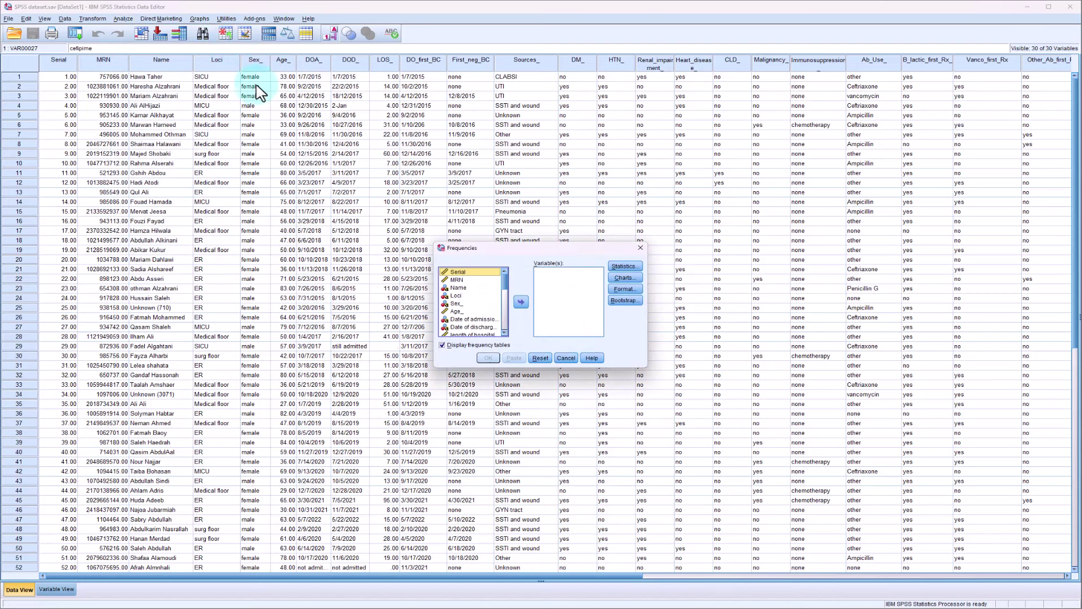
drag(507, 366, 507, 566)
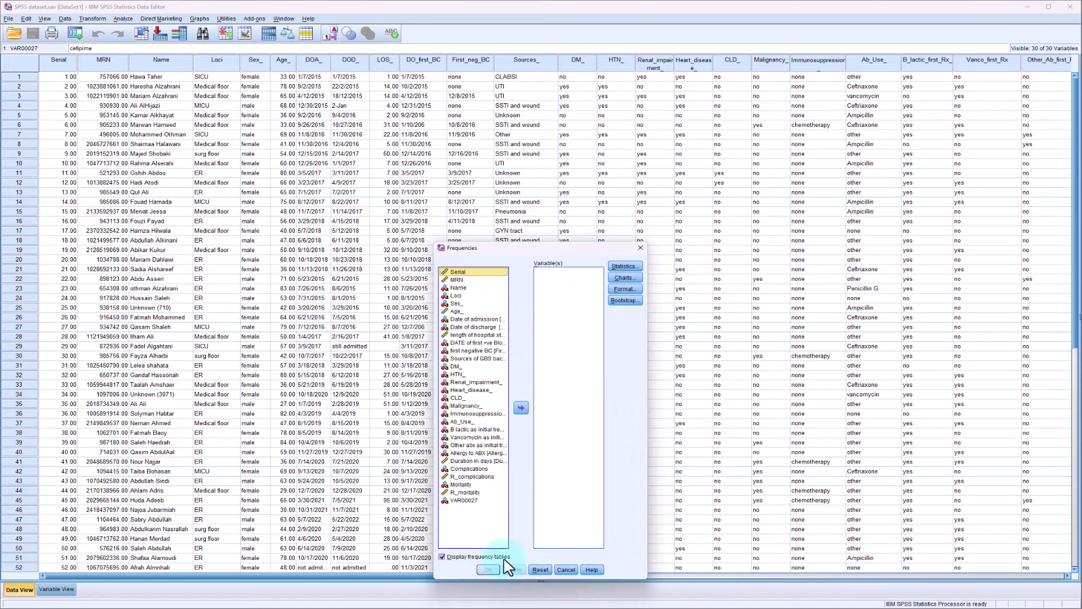
drag(433, 375, 231, 366)
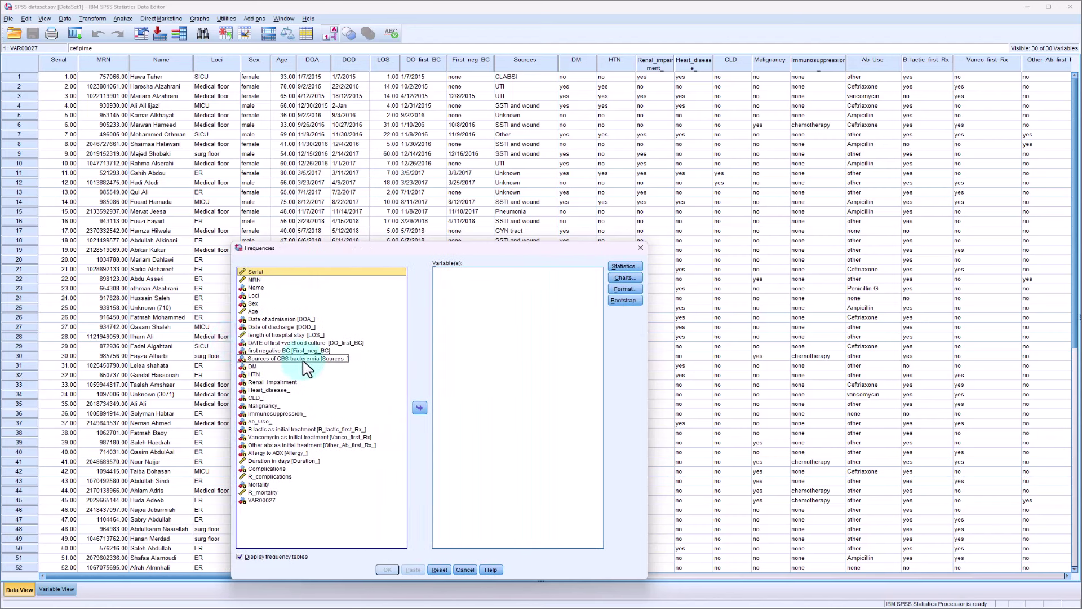
Step: Add Sex_ and the comorbidity variables from DM_ through Immunosuppression_ to the Frequencies analysis
click(256, 303)
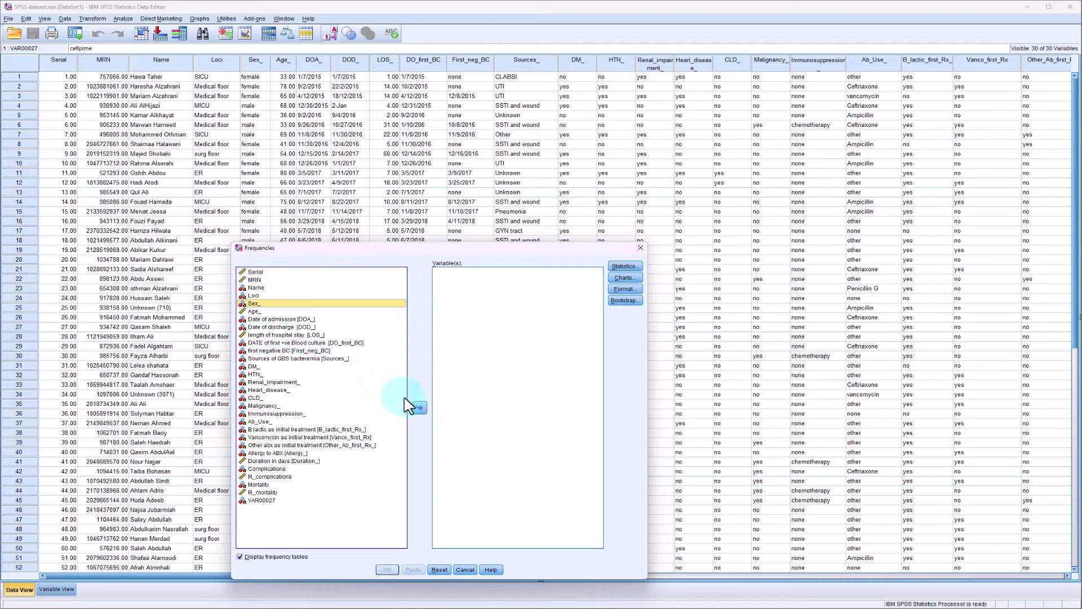
click(420, 406)
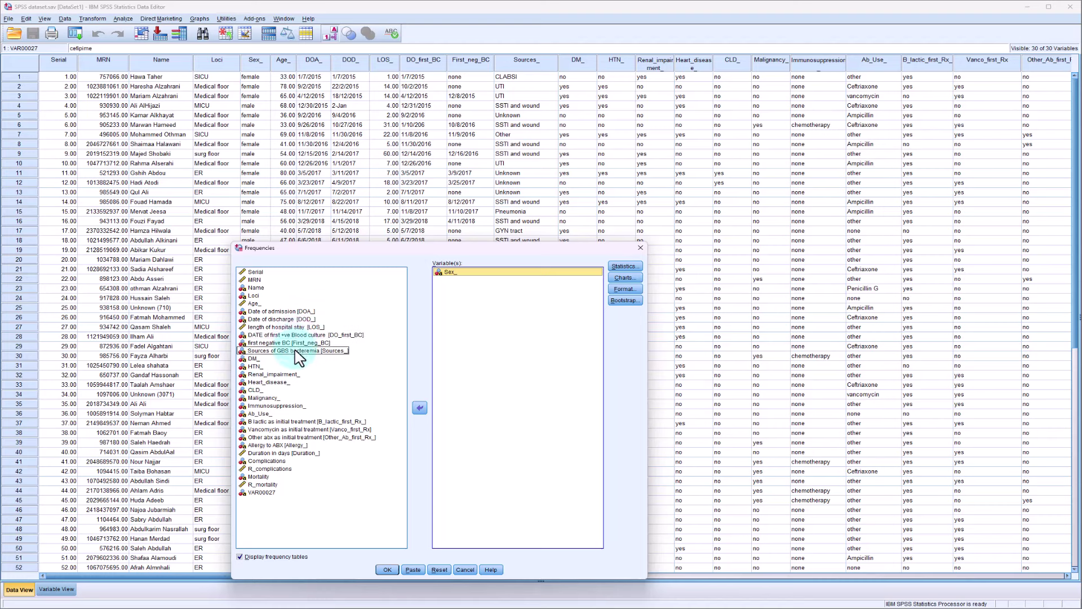
click(273, 358)
shift+click(278, 366)
drag(277, 376, 279, 406)
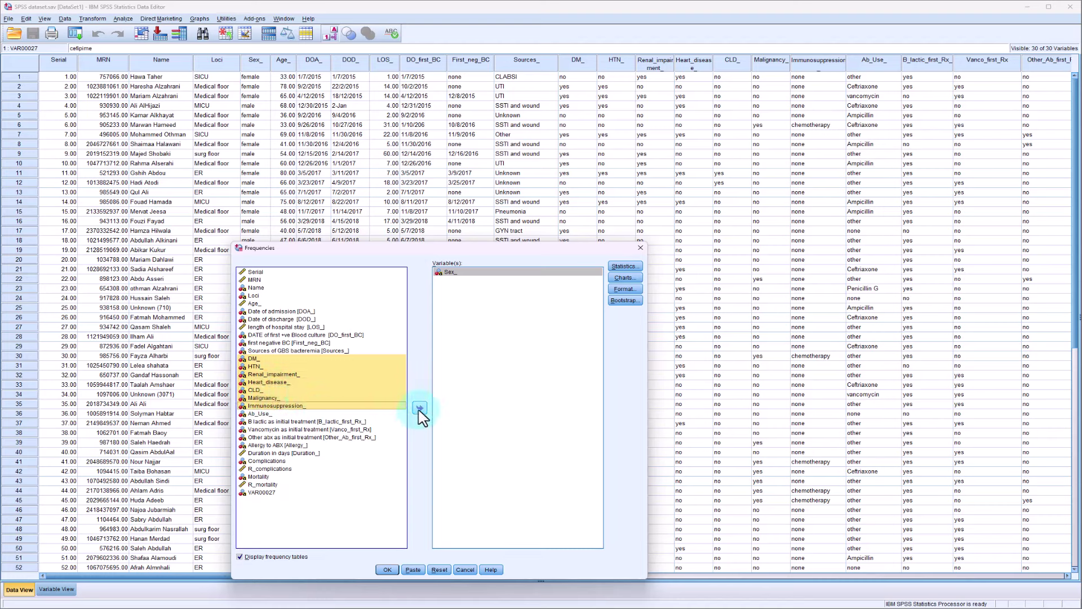
click(420, 408)
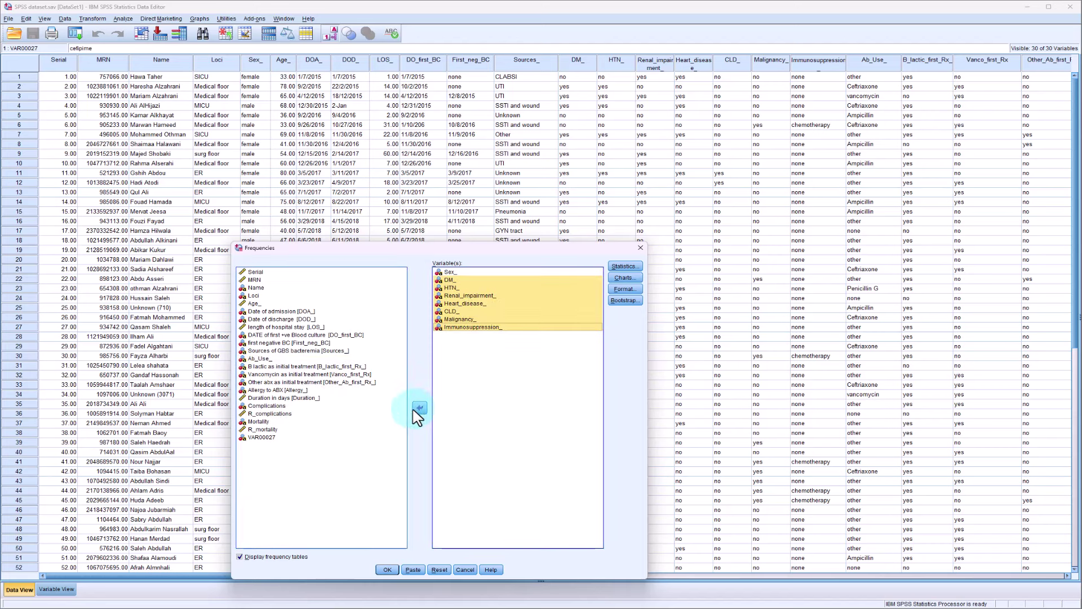
Step: Add the variables from Ab_Use_ through Allergy_, plus R_complications and R_mortality, to the Frequencies analysis
click(267, 360)
drag(266, 362, 279, 383)
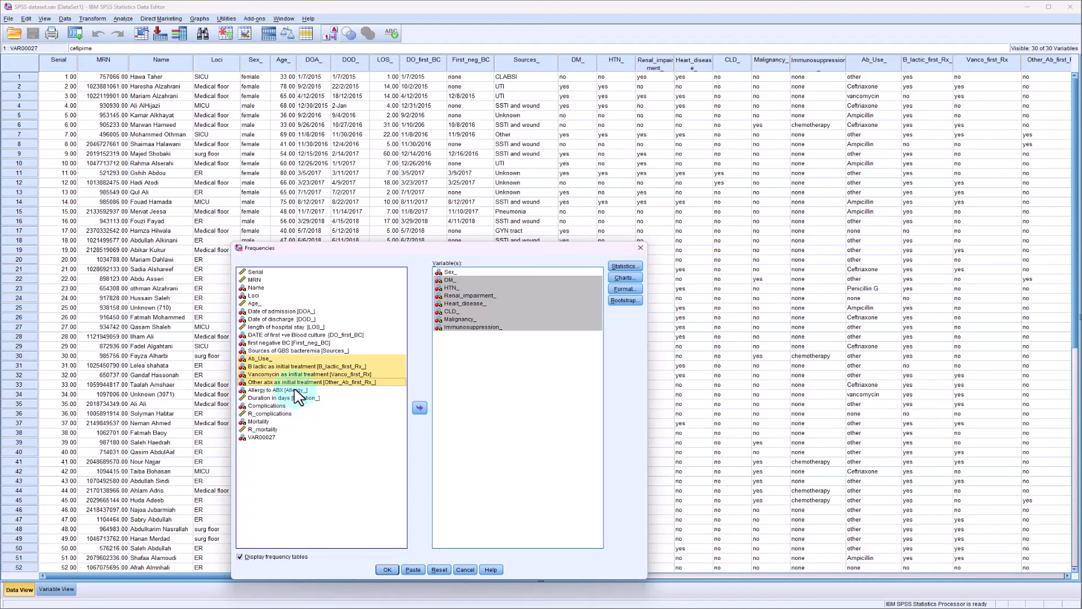
shift+click(284, 390)
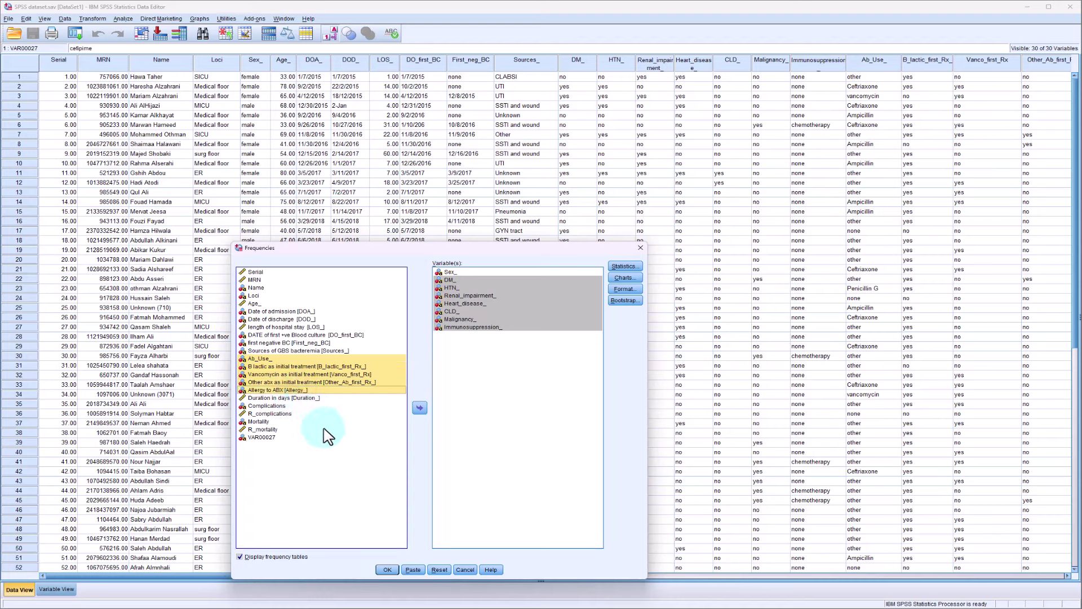
ctrl+click(271, 414)
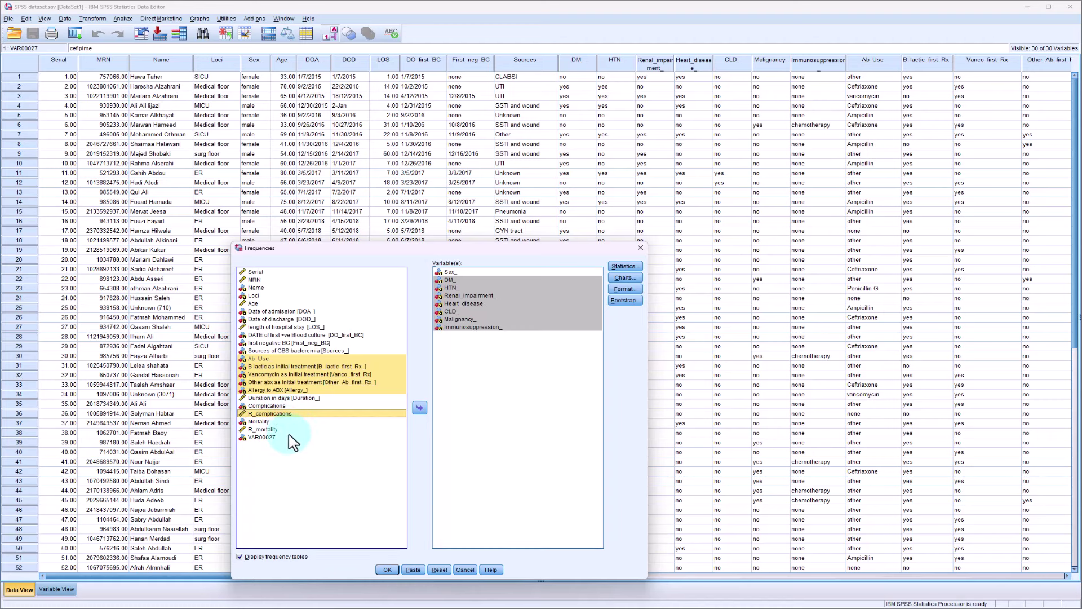
ctrl+click(288, 430)
click(419, 407)
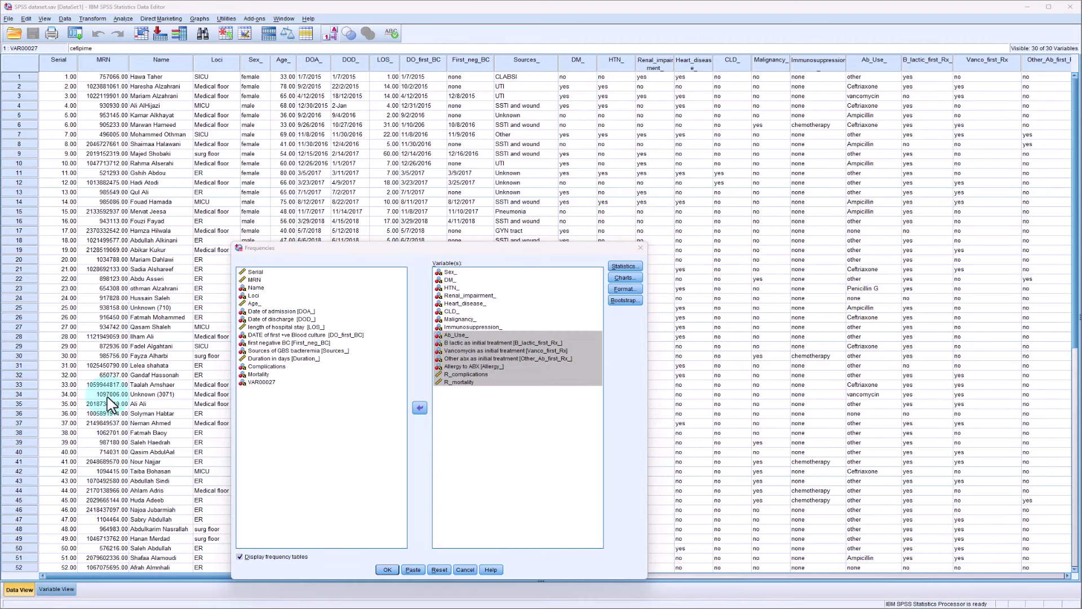
Step: Add Loci to the analysis variables and move it to the first position above Sex_
click(253, 296)
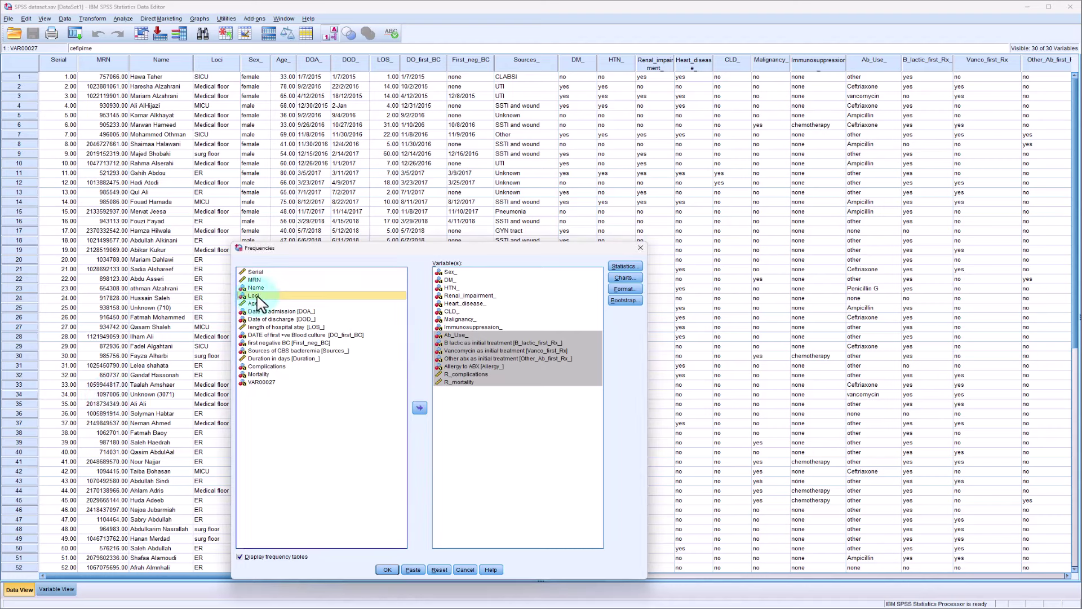
click(419, 408)
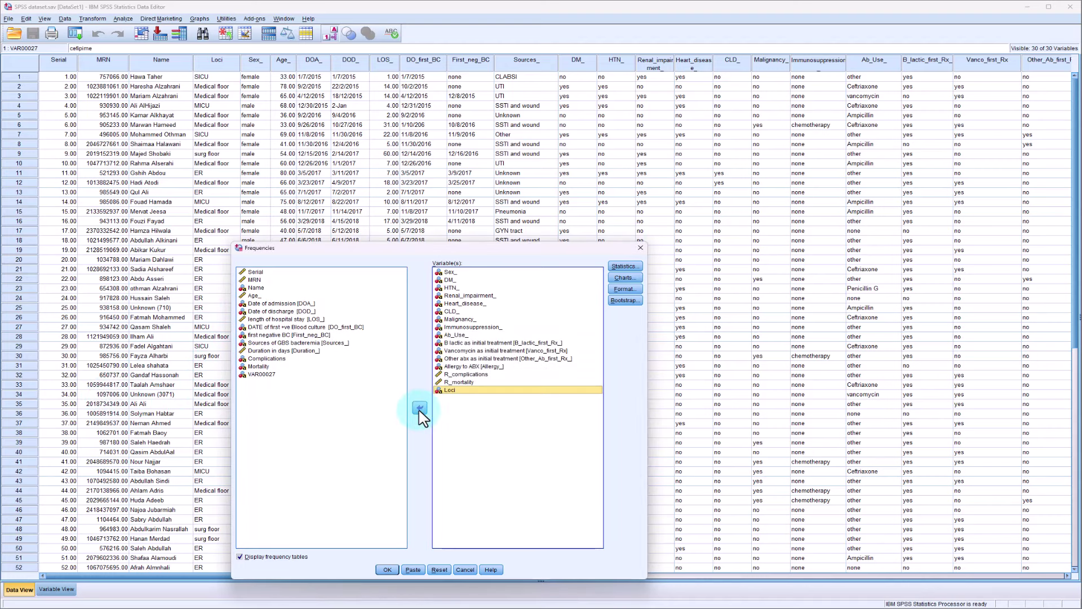
click(451, 390)
drag(451, 390, 457, 273)
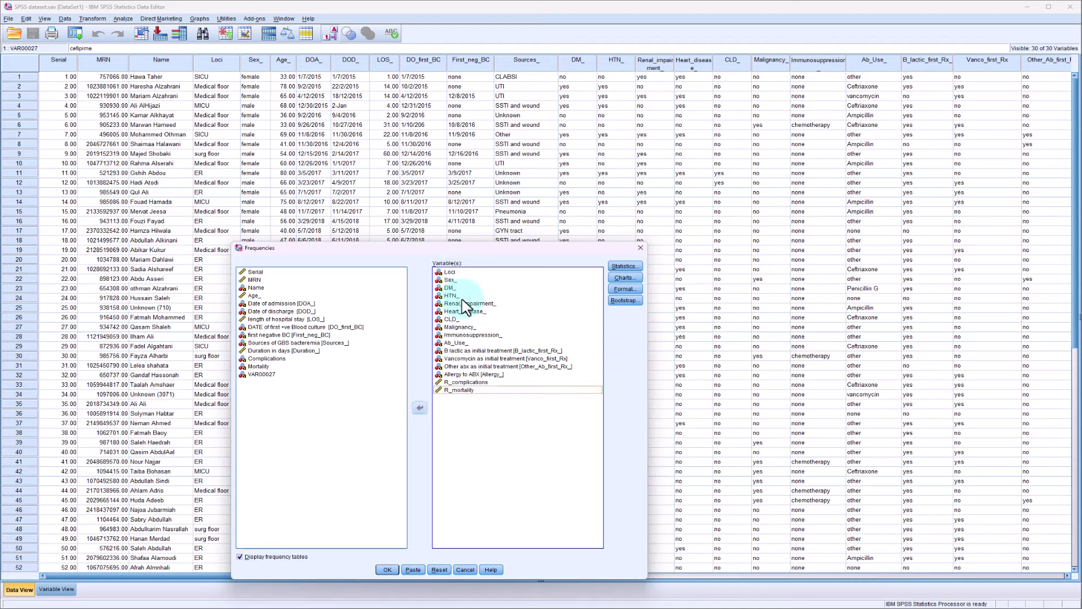
Step: Leave all summary statistics unselected, choose bar charts with percentages as chart values, and run the Frequencies analysis
click(620, 267)
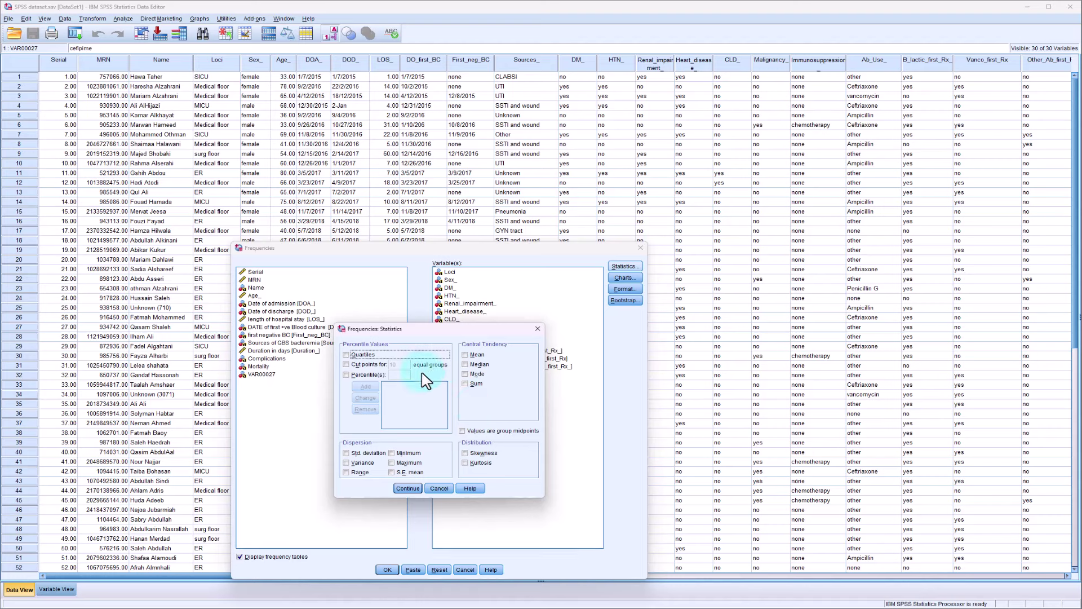
click(417, 491)
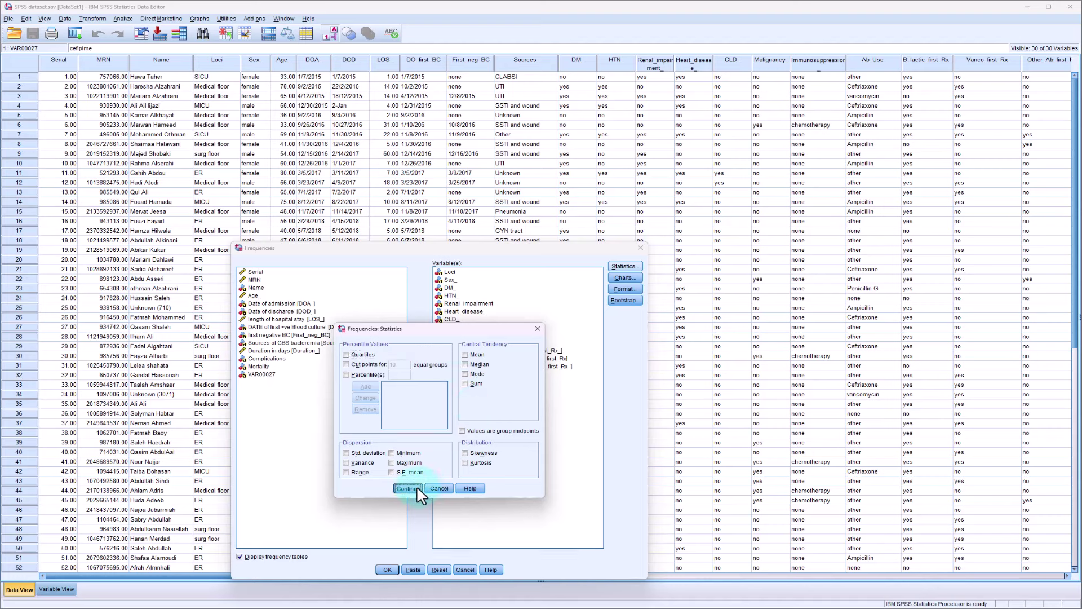
click(623, 278)
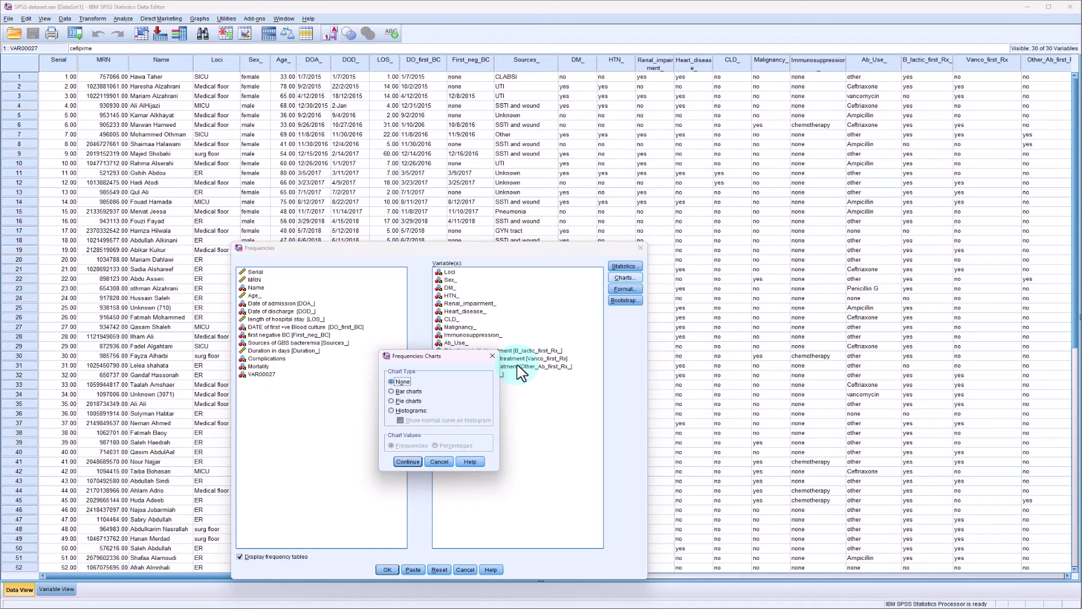
click(408, 391)
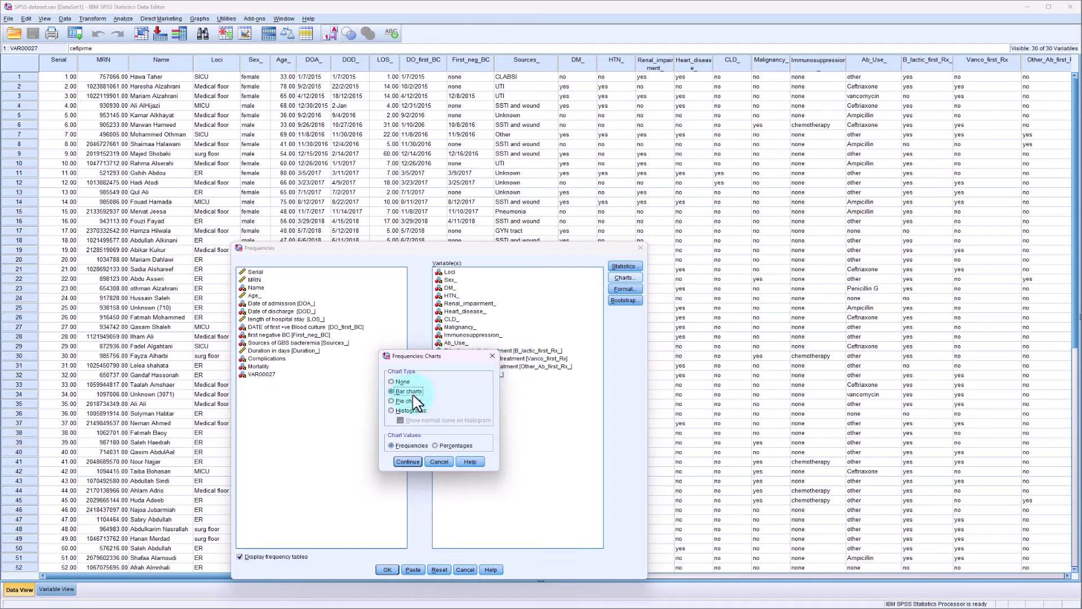
click(432, 445)
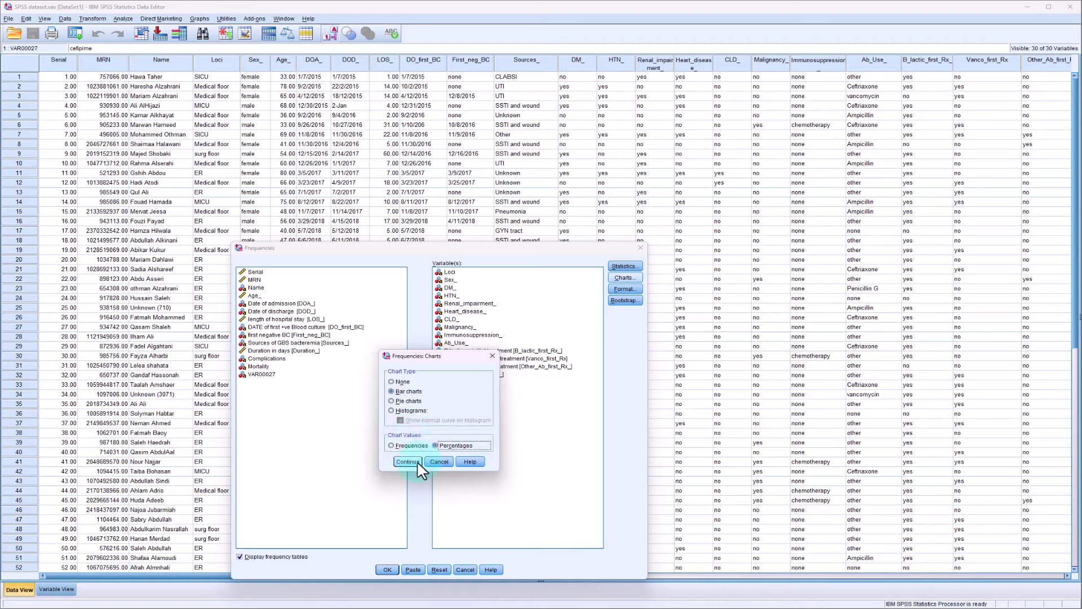
click(410, 462)
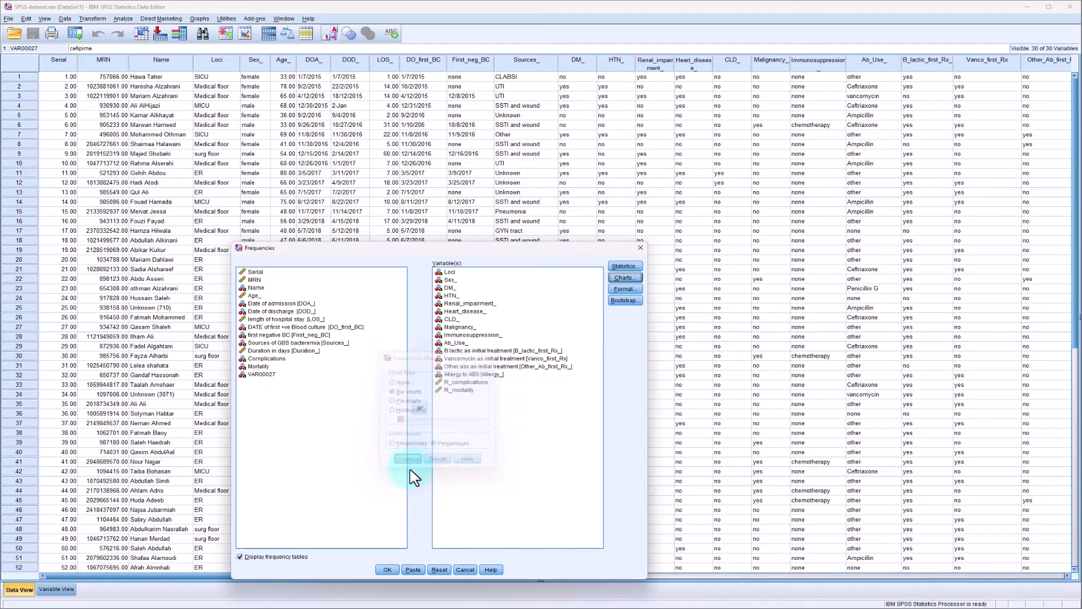
click(387, 570)
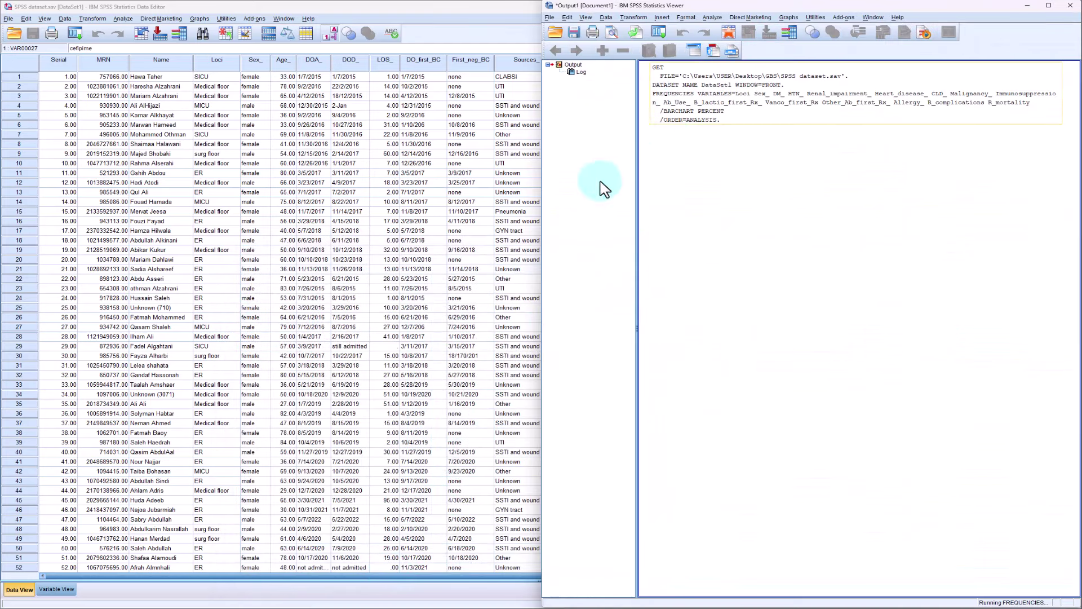
Step: Widen the output window and examine the Statistics summary and the Loci and Sex_ frequency tables
drag(540, 207, 195, 206)
click(404, 179)
click(382, 127)
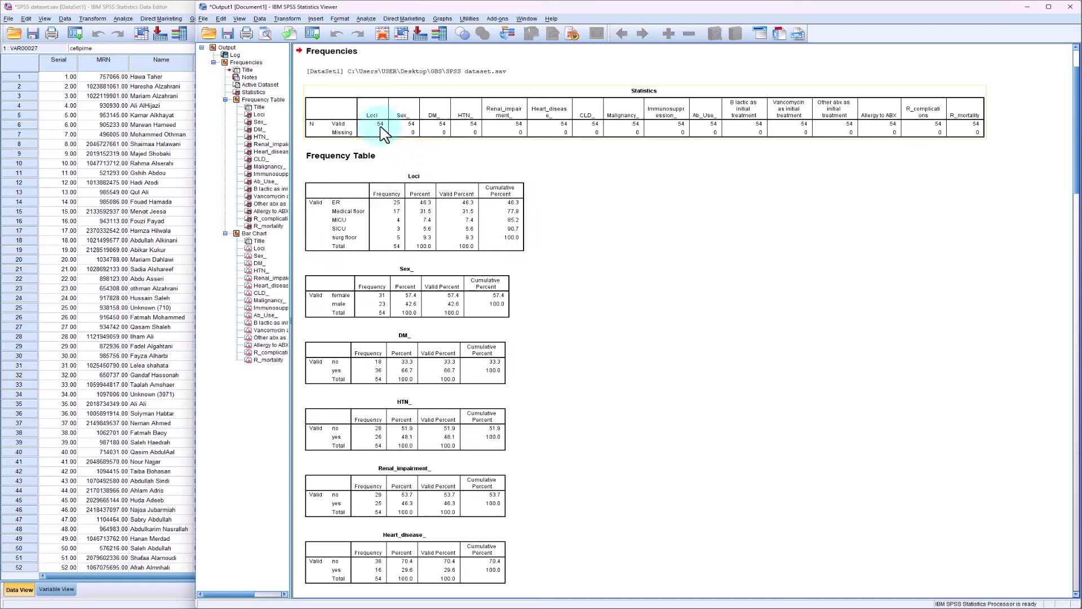
click(372, 209)
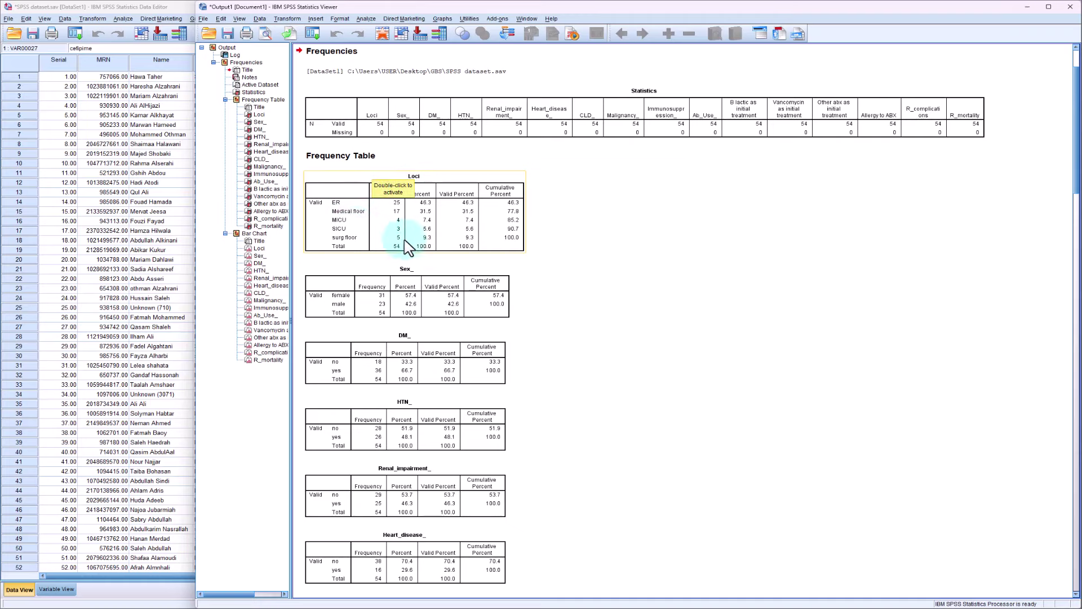
click(350, 304)
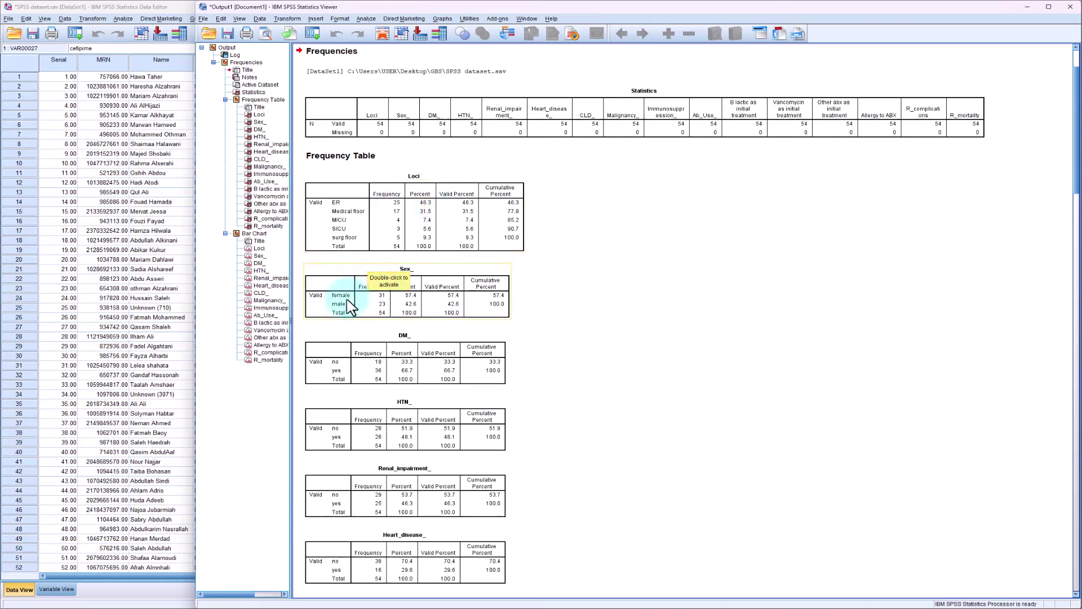
click(340, 210)
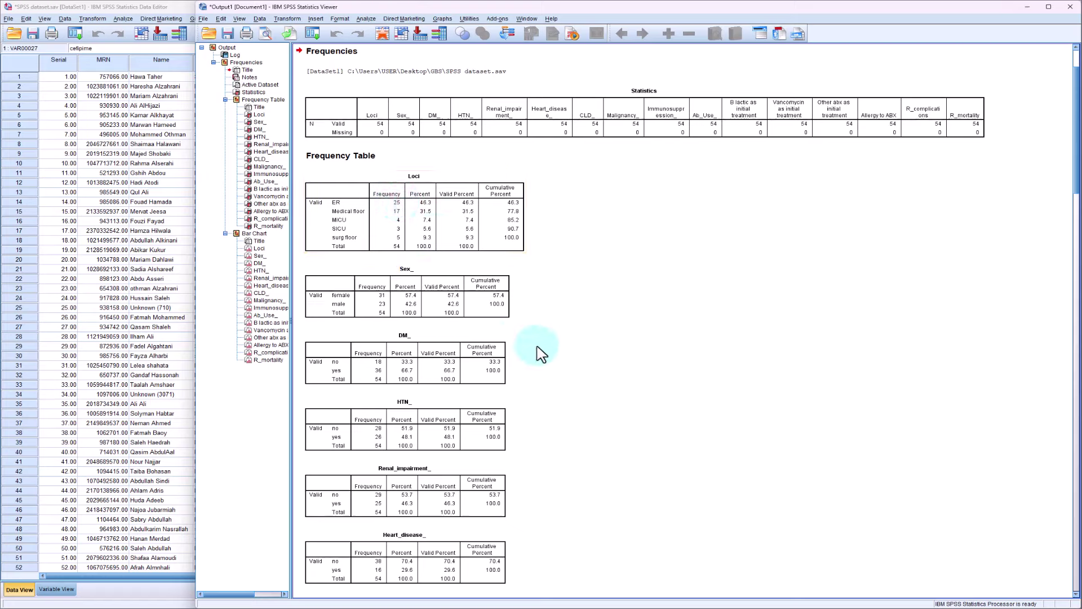
scroll(534, 355, down, 1)
click(344, 265)
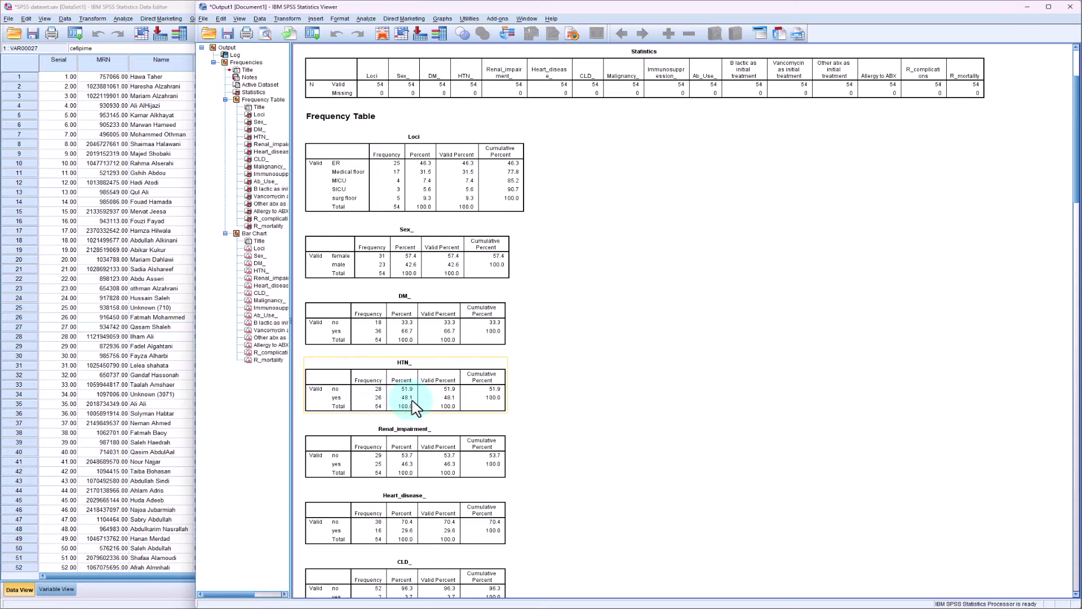
Step: Review the remaining frequency tables, from the comorbidities through antibiotic use and allergy to R_complications and R_mortality
scroll(465, 410, down, 6)
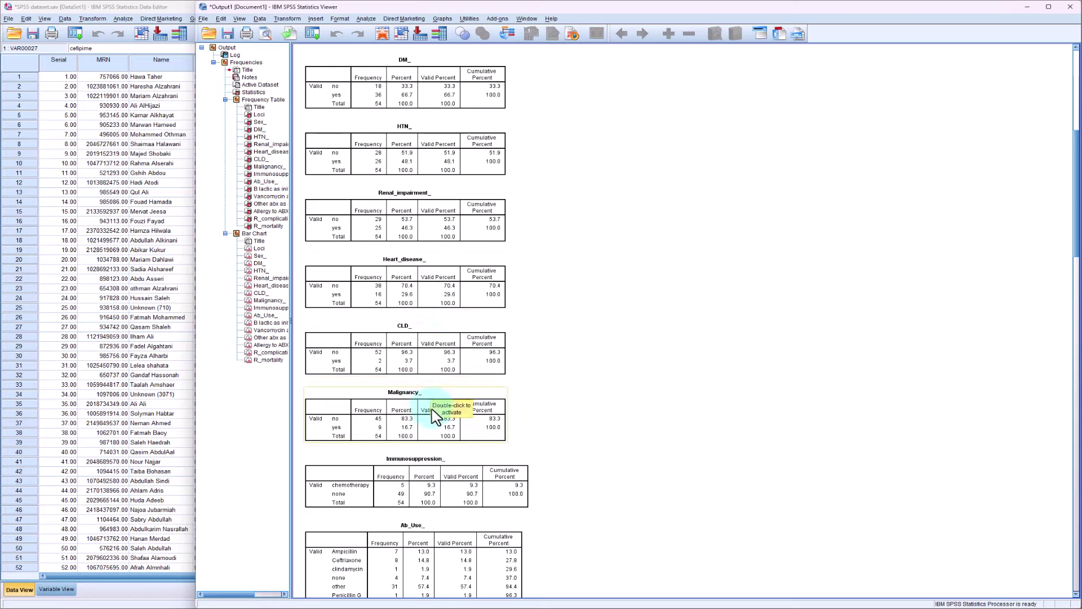
scroll(436, 417, down, 4)
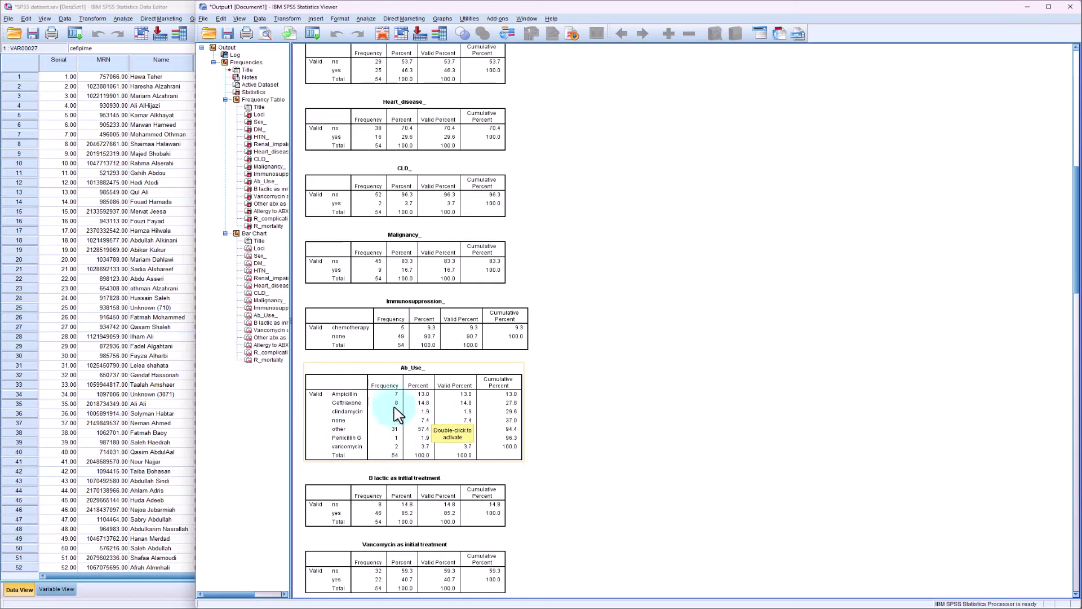
scroll(355, 468, down, 3)
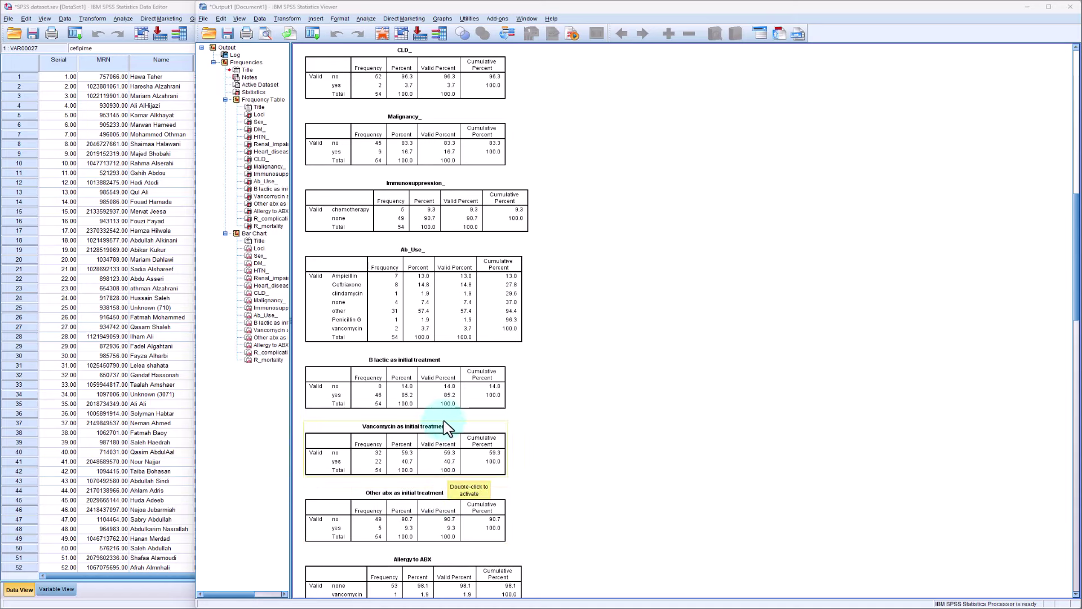
scroll(445, 536, down, 5)
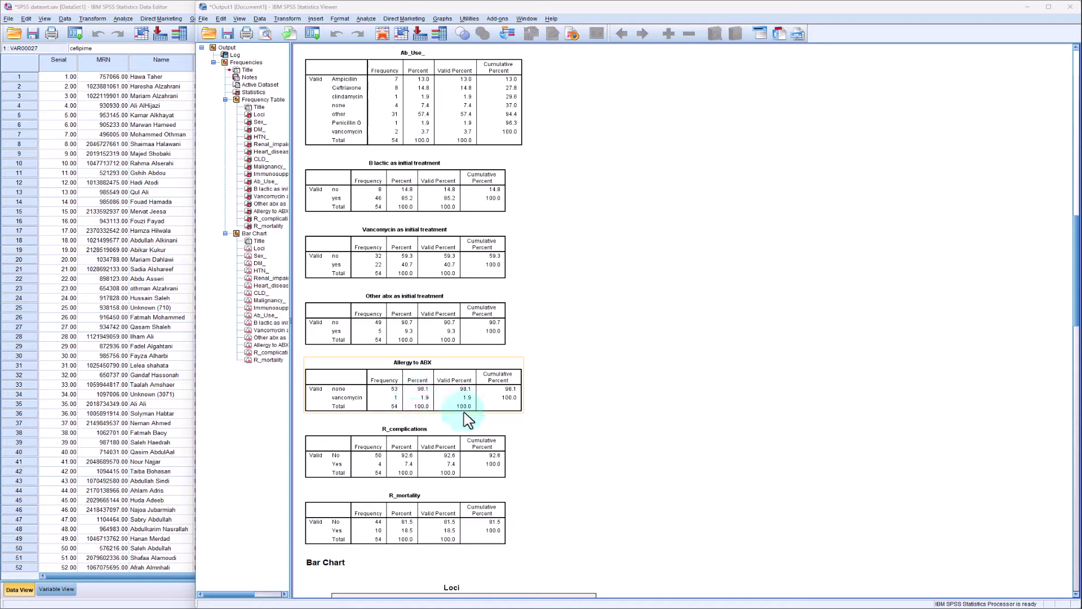
scroll(468, 418, down, 3)
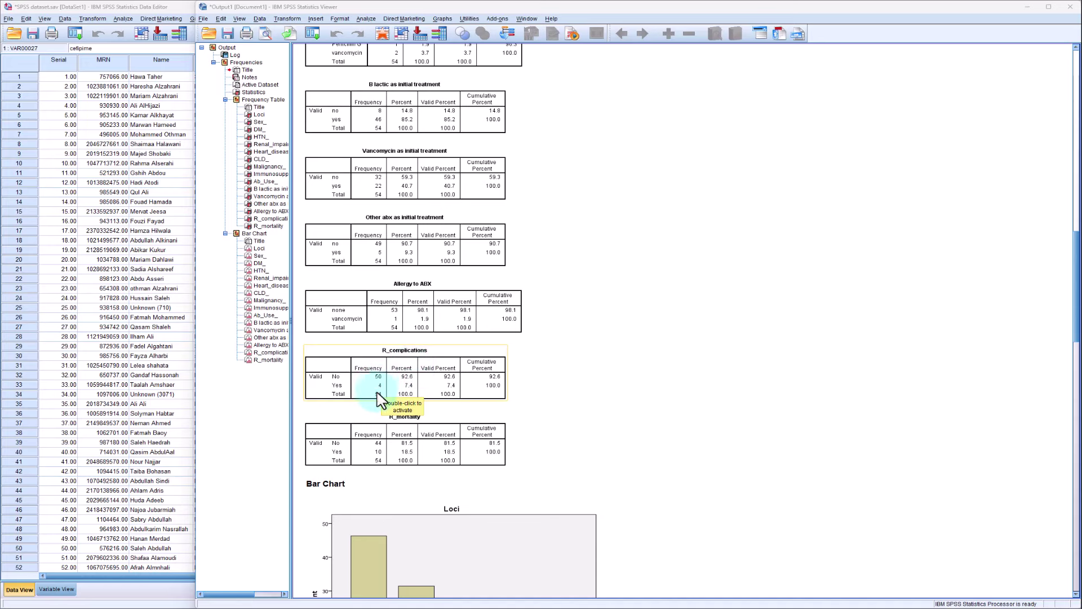
scroll(380, 451, down, 5)
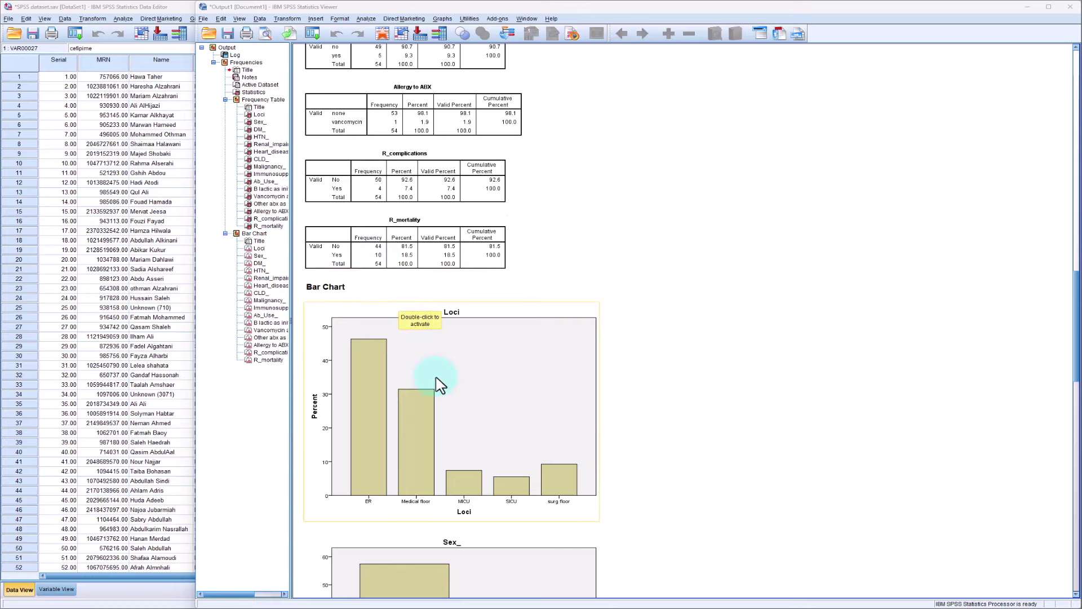
scroll(440, 385, up, 3)
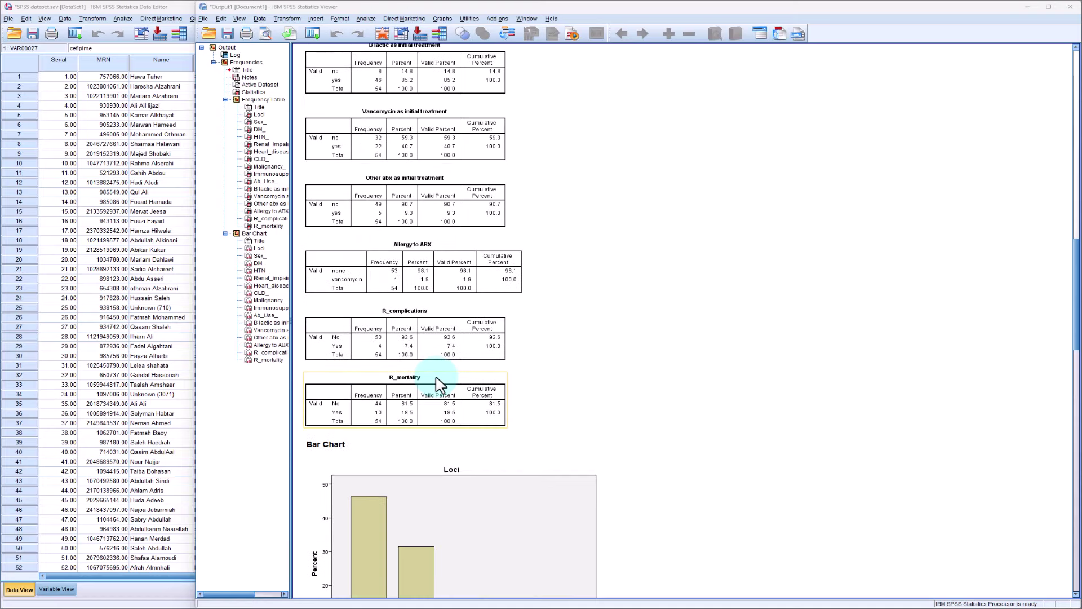
Step: Review the percentage bar charts from Loci and Sex_ through the comorbidity variables
scroll(440, 385, down, 3)
scroll(454, 383, down, 1)
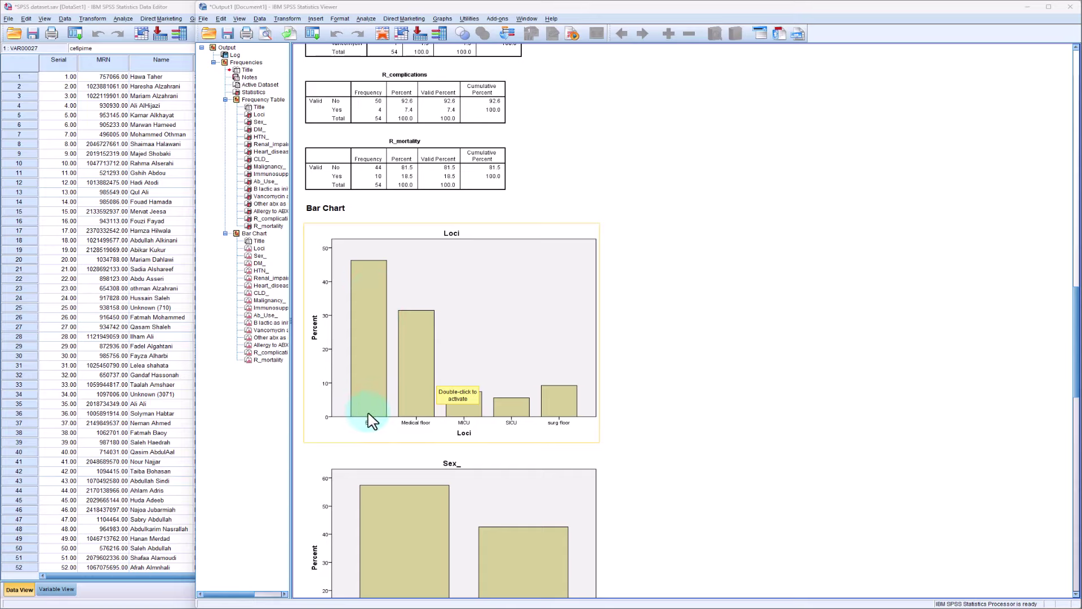
scroll(373, 389, down, 2)
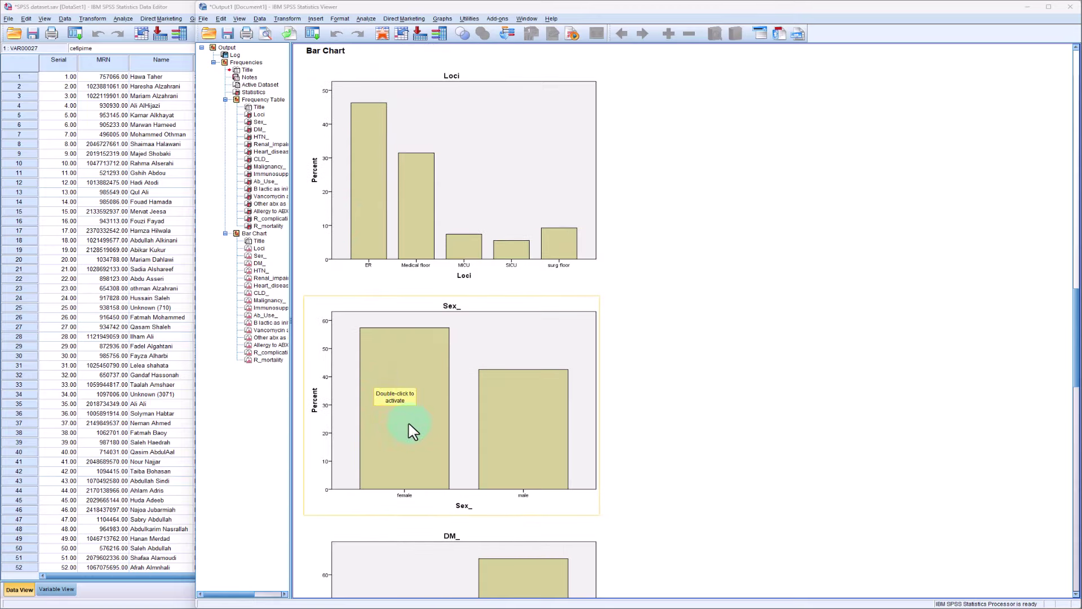
scroll(523, 461, down, 3)
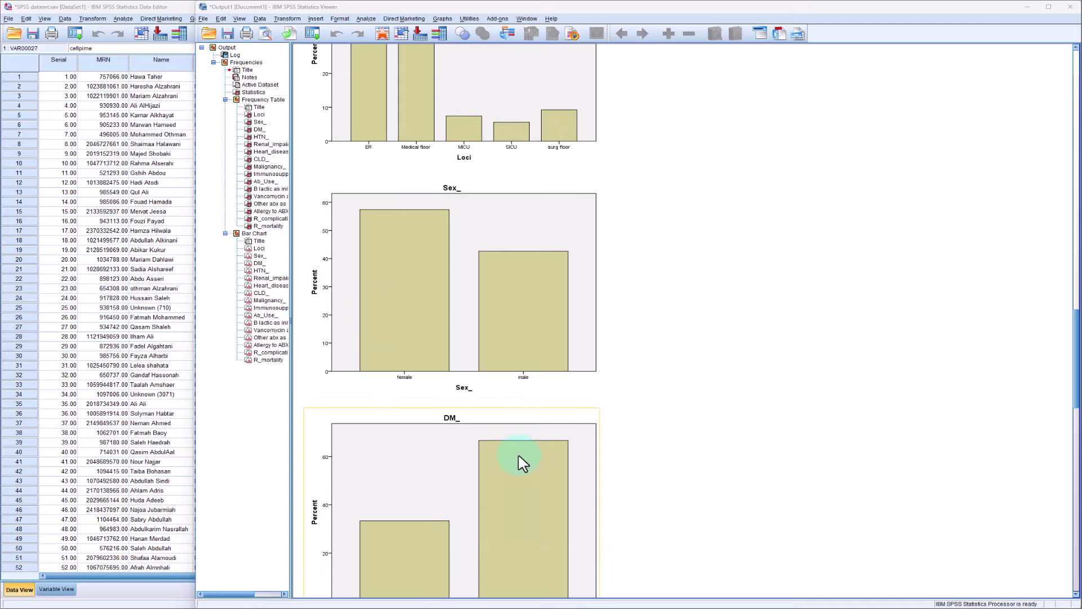
scroll(524, 461, down, 9)
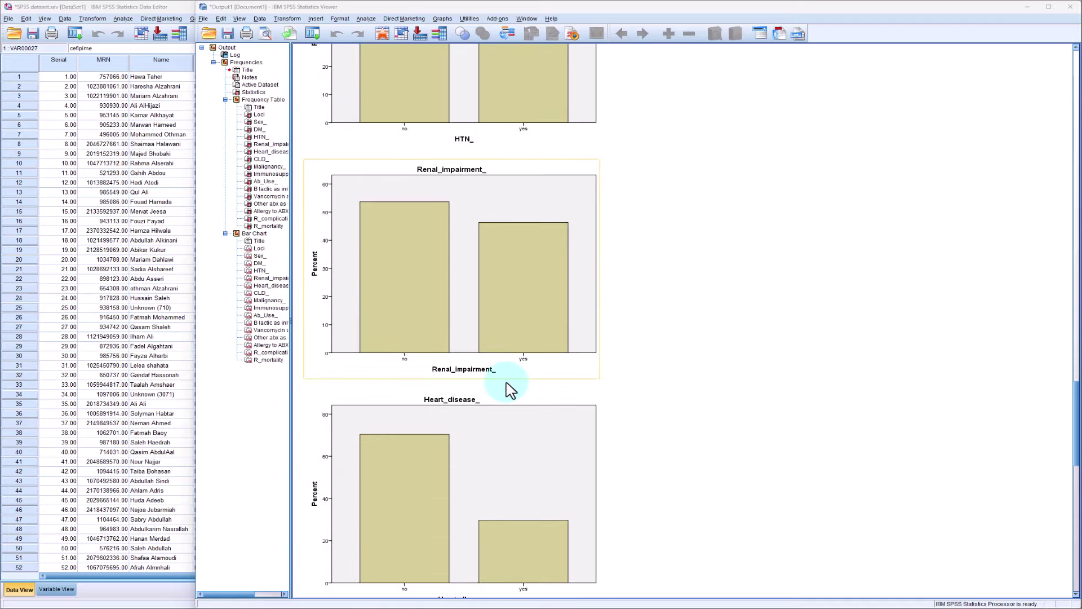
scroll(511, 389, down, 7)
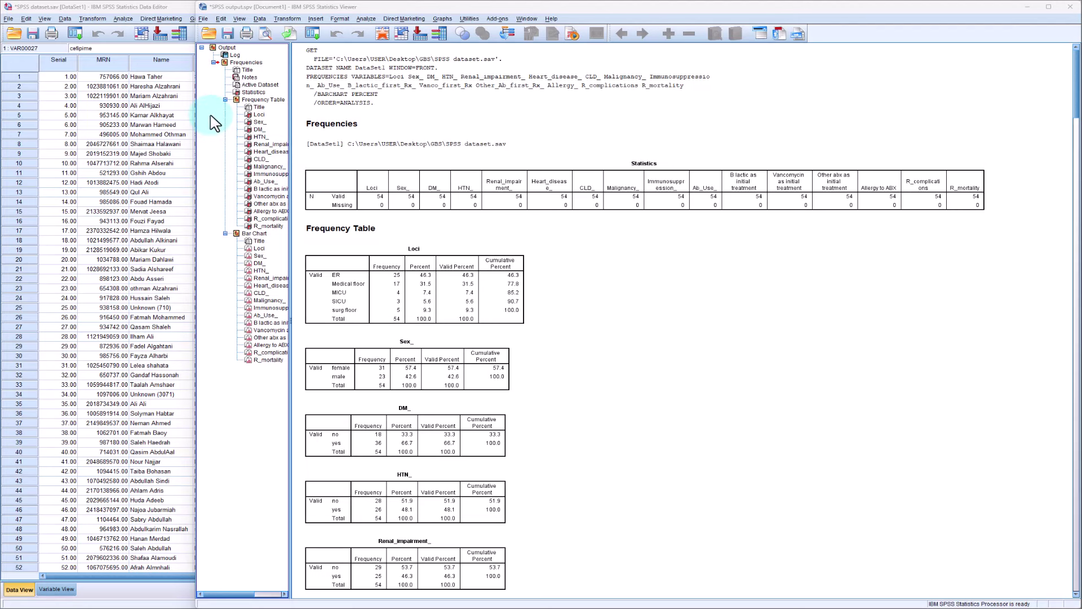
Step: Collapse the Frequencies results in the output outline and return to the dataset window
click(214, 62)
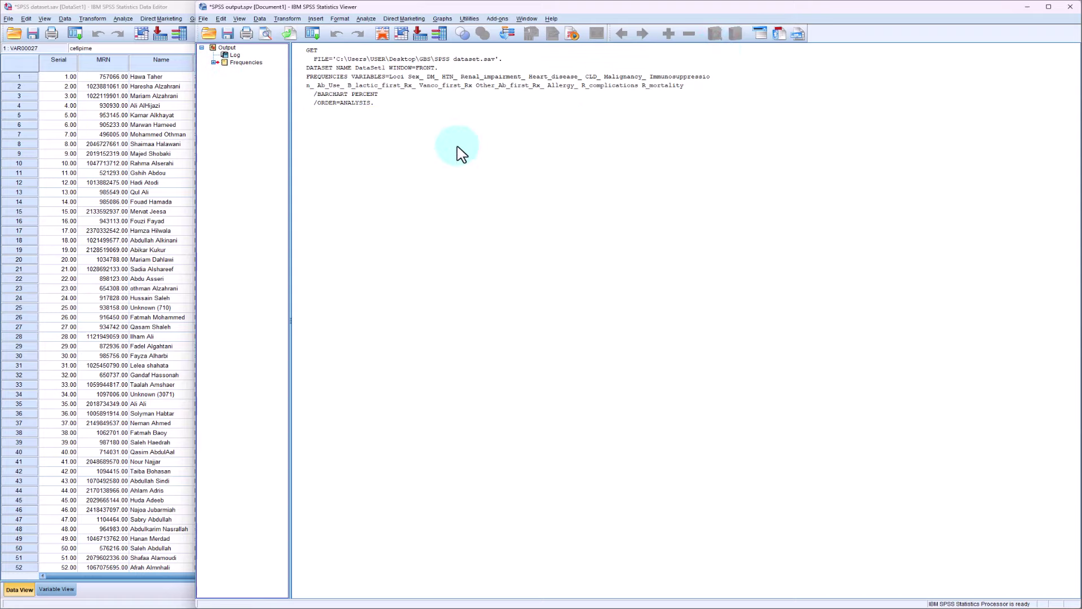
click(94, 577)
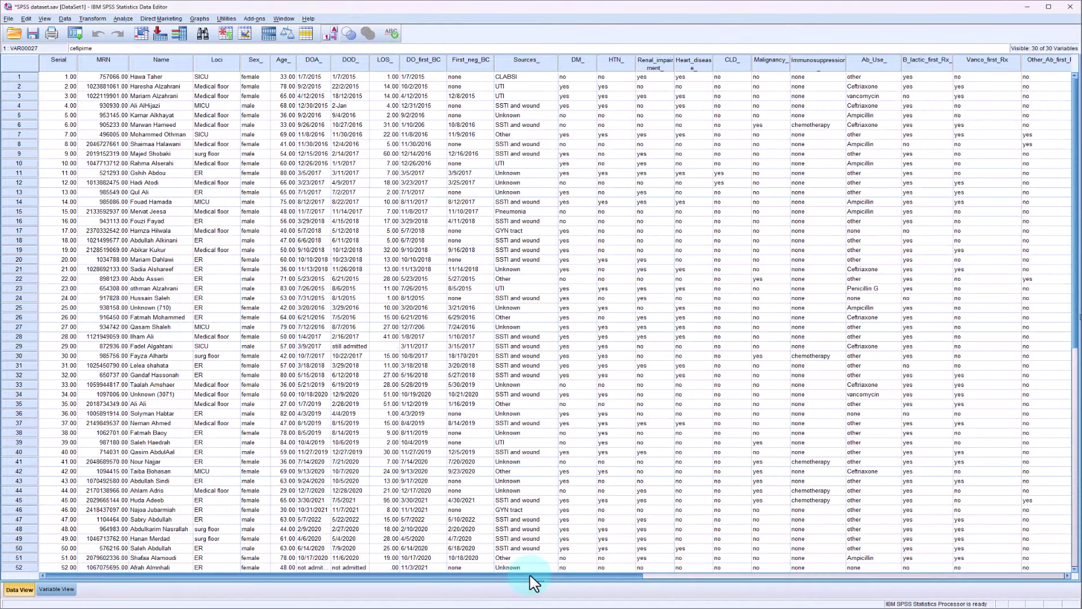
Step: Examine the numeric Duration_ and LOS_ columns in the dataset as candidates for numerical analysis
drag(534, 583, 615, 585)
drag(608, 576, 800, 575)
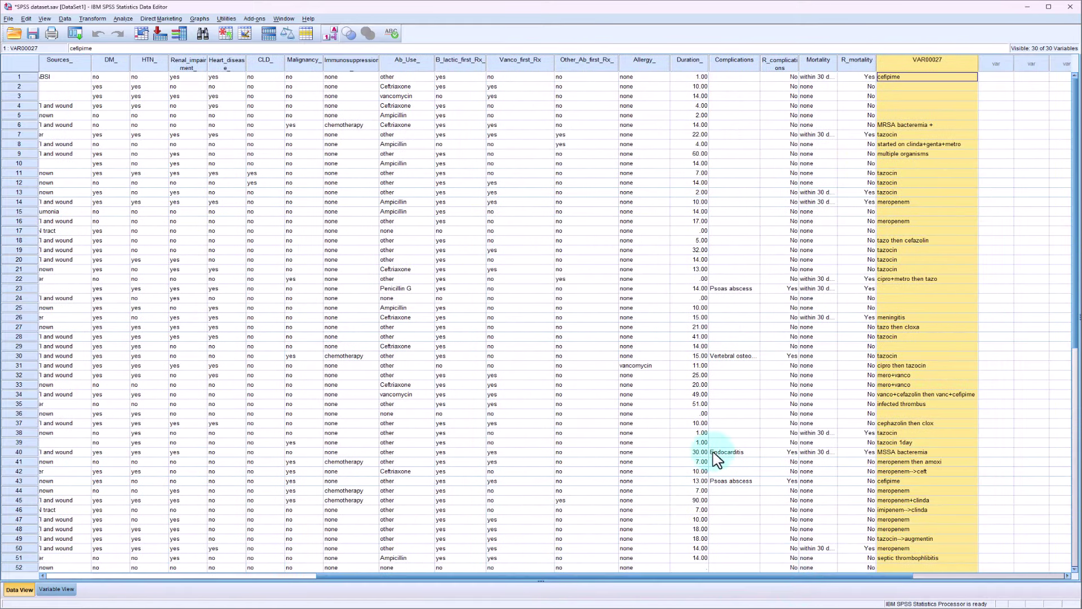
click(690, 60)
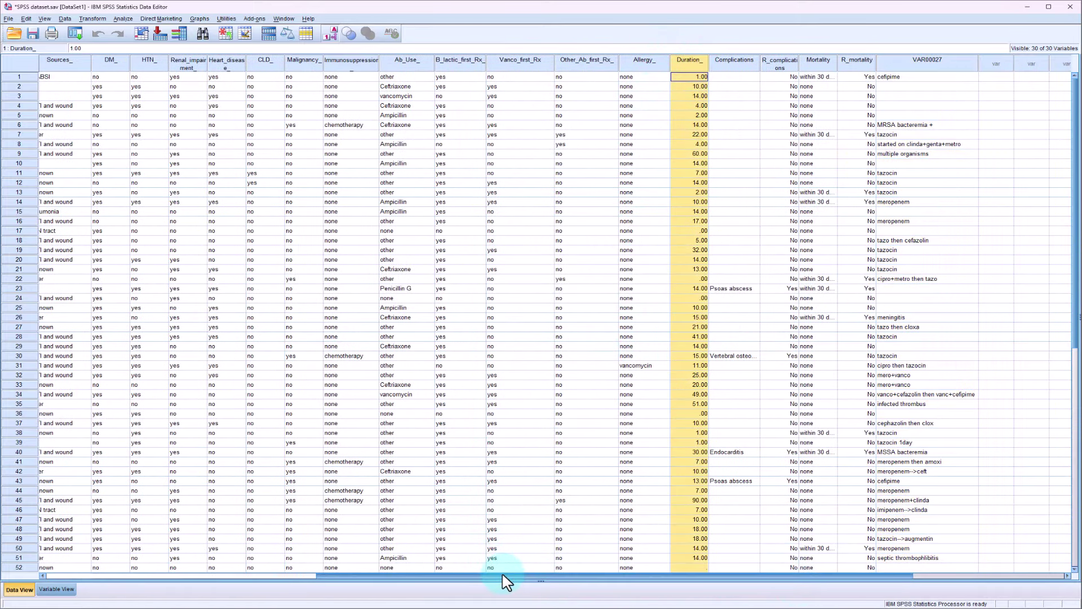
drag(500, 578, 316, 565)
click(238, 62)
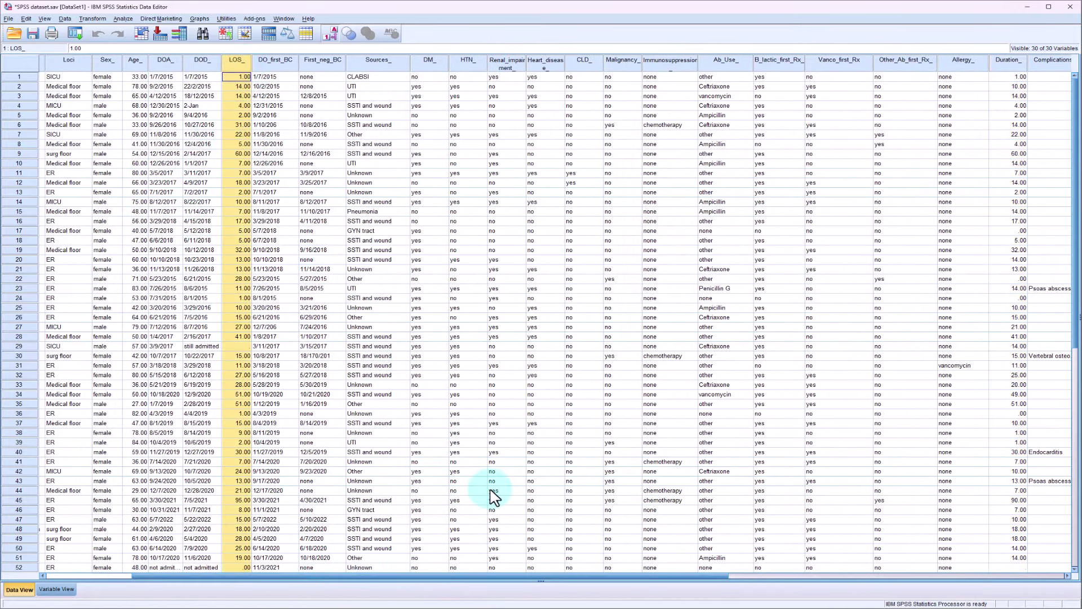
click(231, 307)
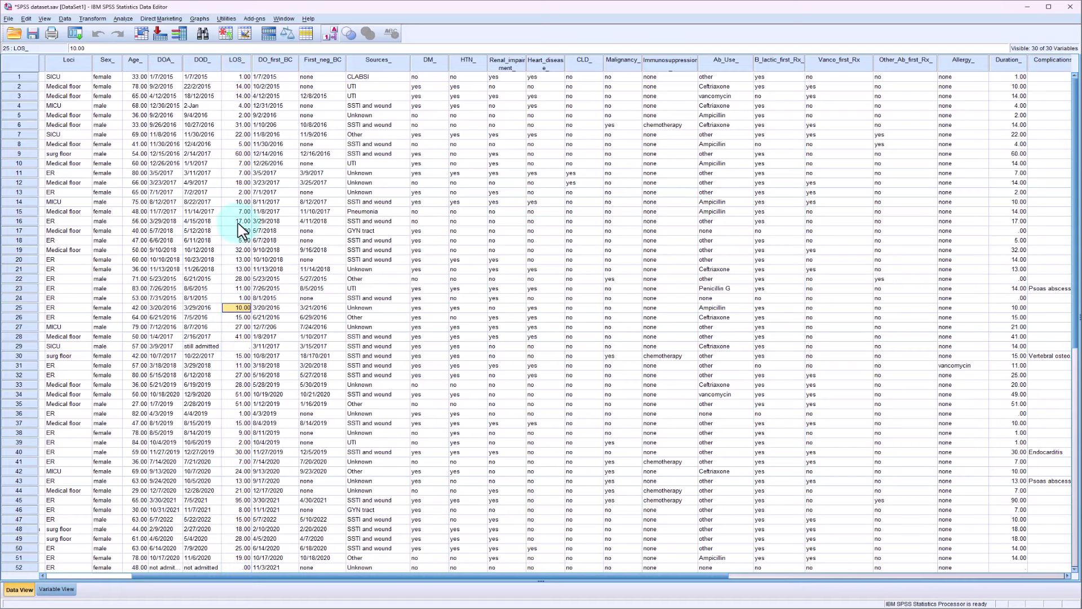
drag(245, 221, 242, 336)
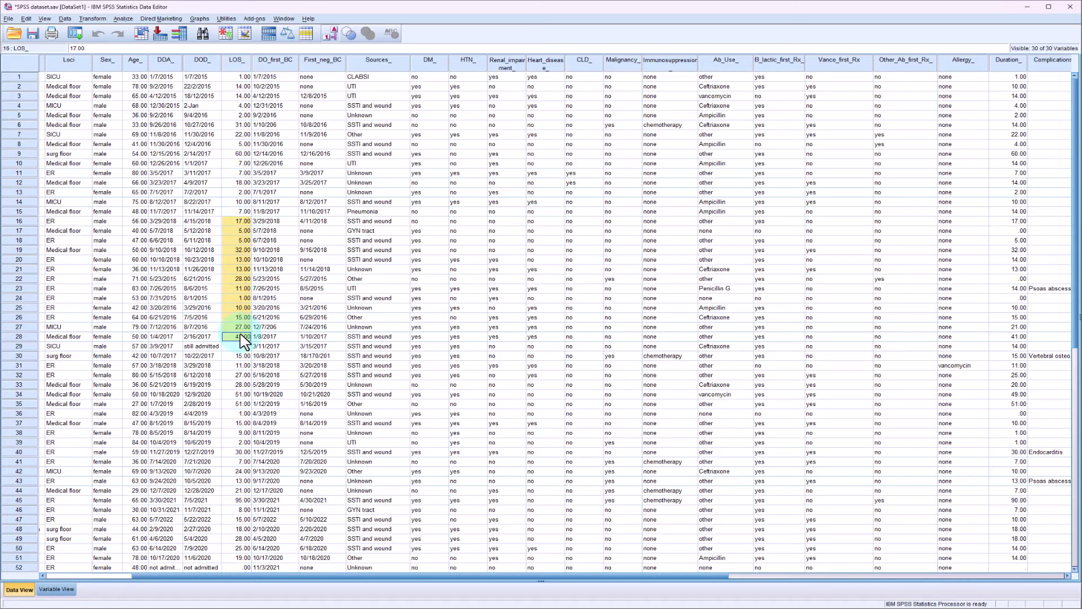
drag(527, 576, 483, 580)
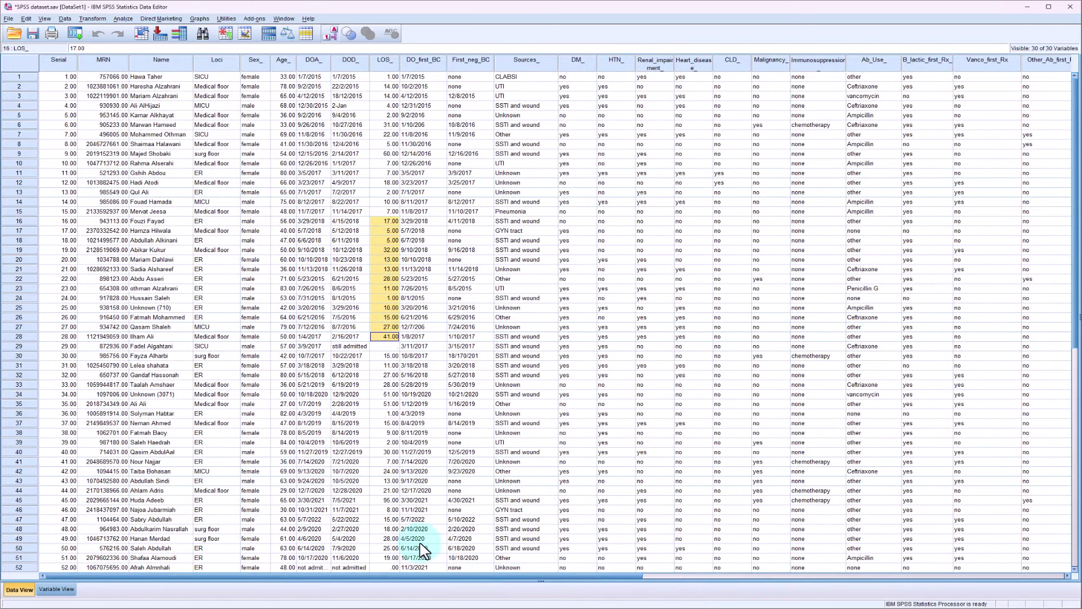
Step: Reset the Frequencies analysis and add length of hospital stay [LOS_] and Duration in days [Duration_] as its variables
click(123, 19)
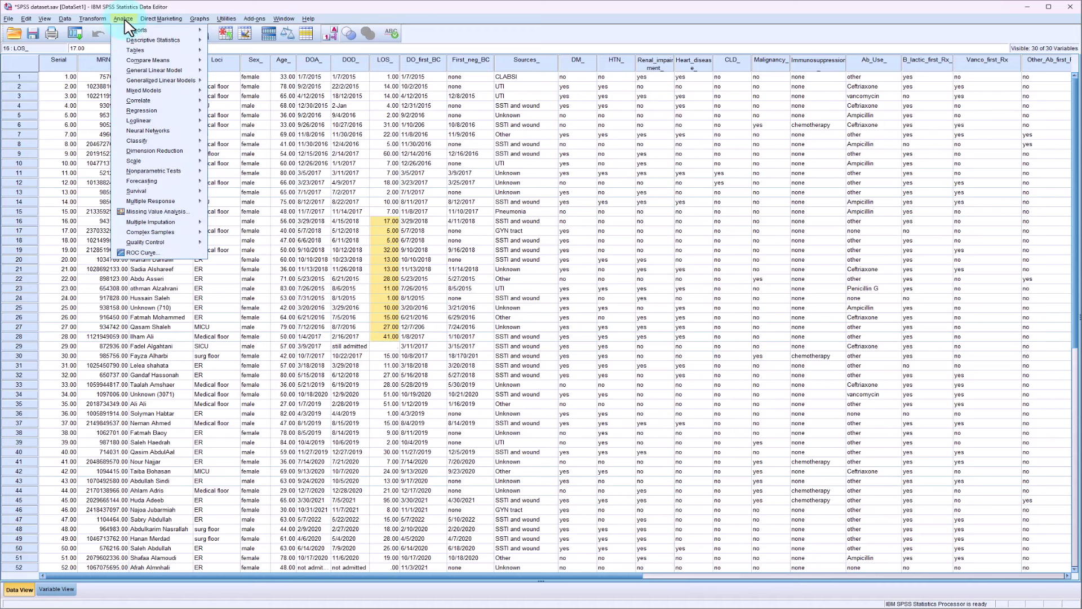
mouse_move(147, 43)
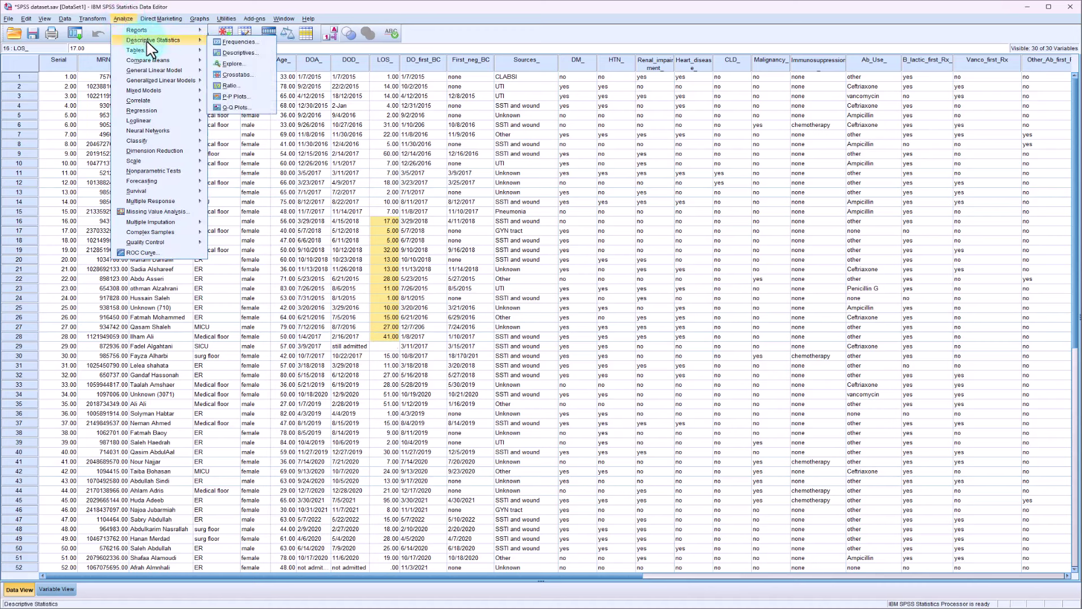
click(237, 42)
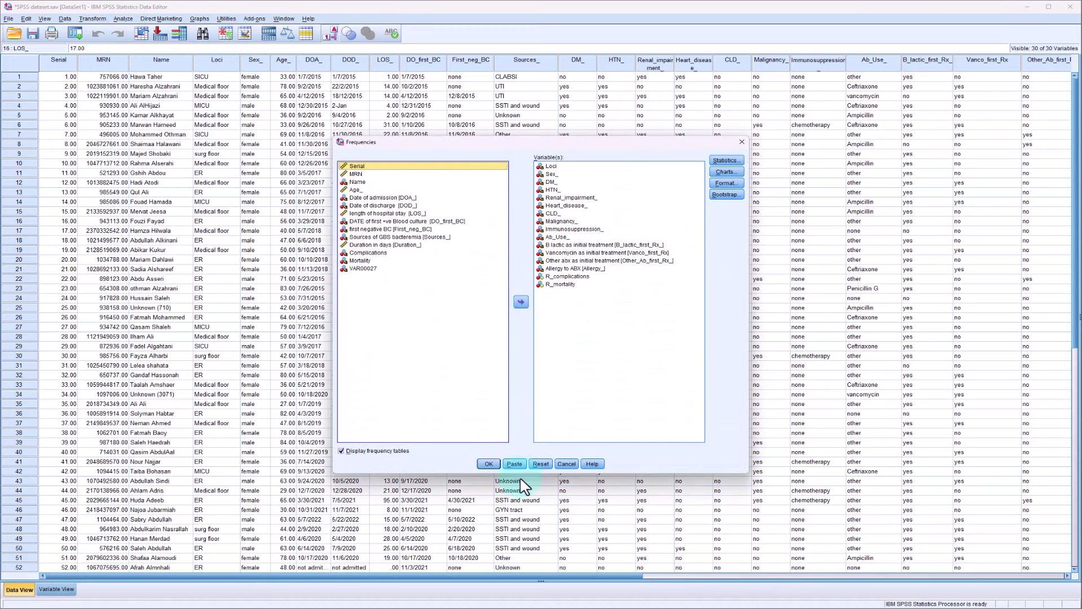
click(546, 462)
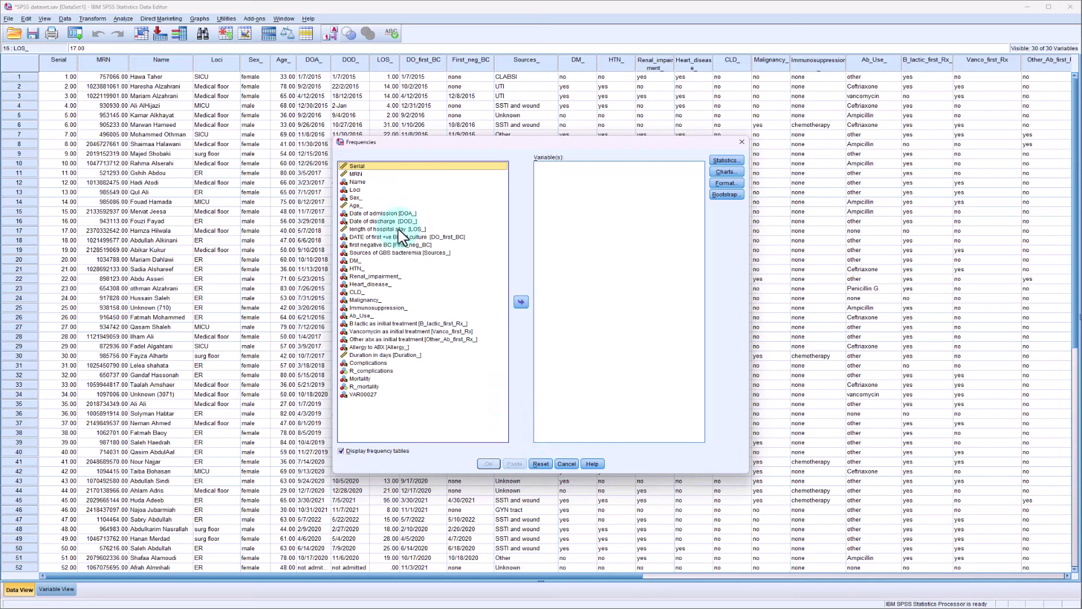
click(401, 229)
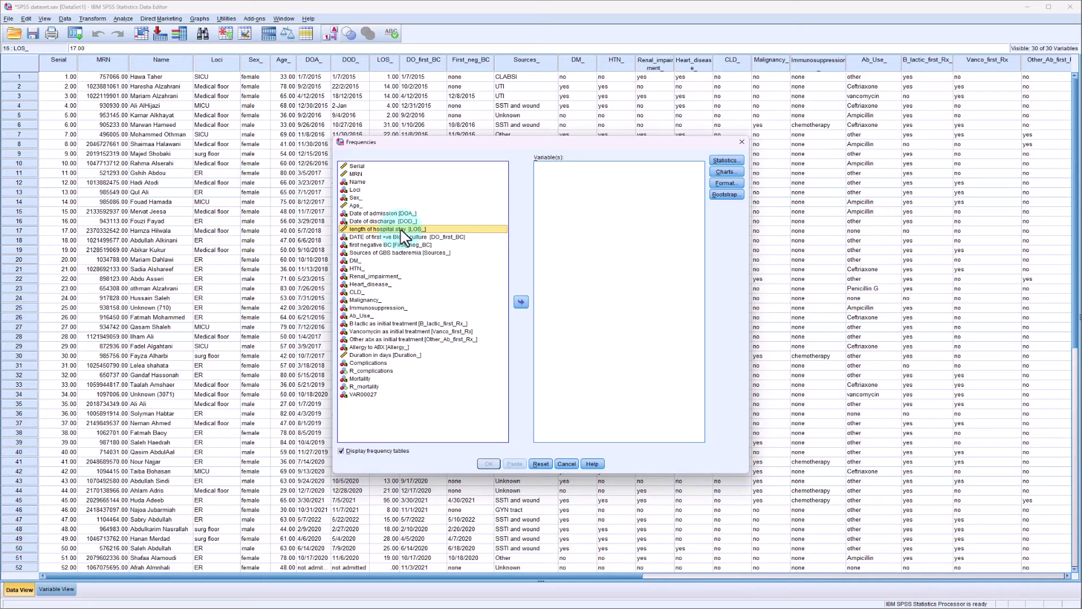
ctrl+click(422, 355)
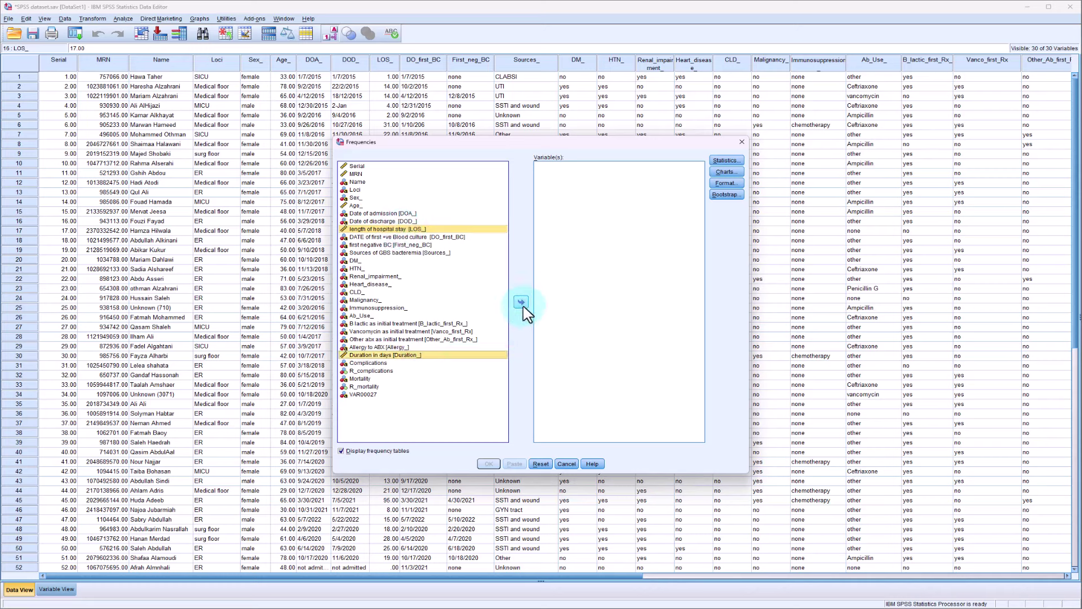
click(522, 303)
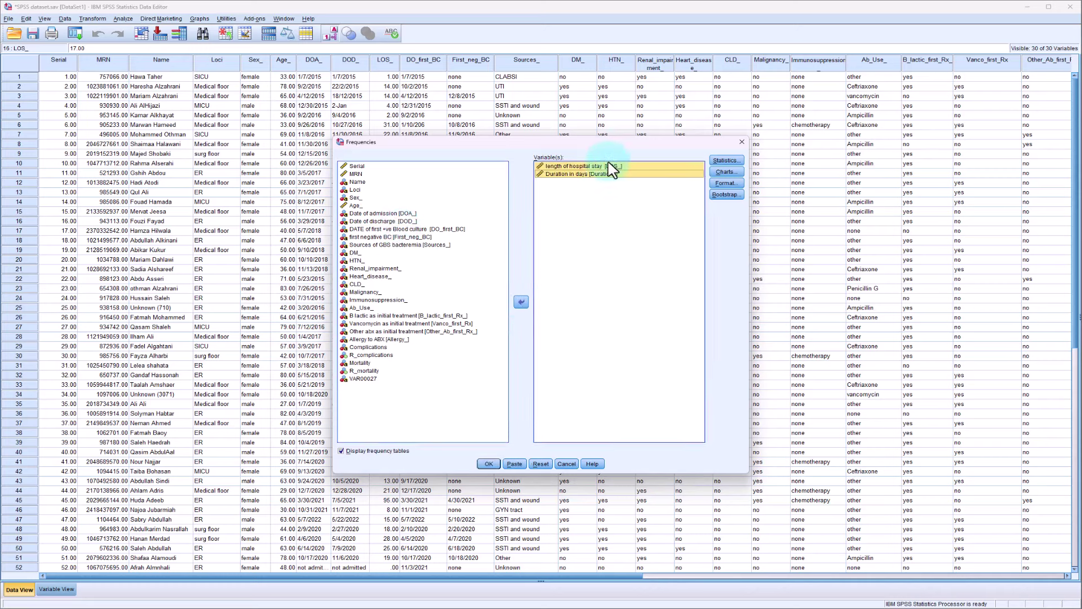
Step: Request the mean, median, standard deviation, minimum and maximum for both variables and run the Frequencies analysis
click(725, 160)
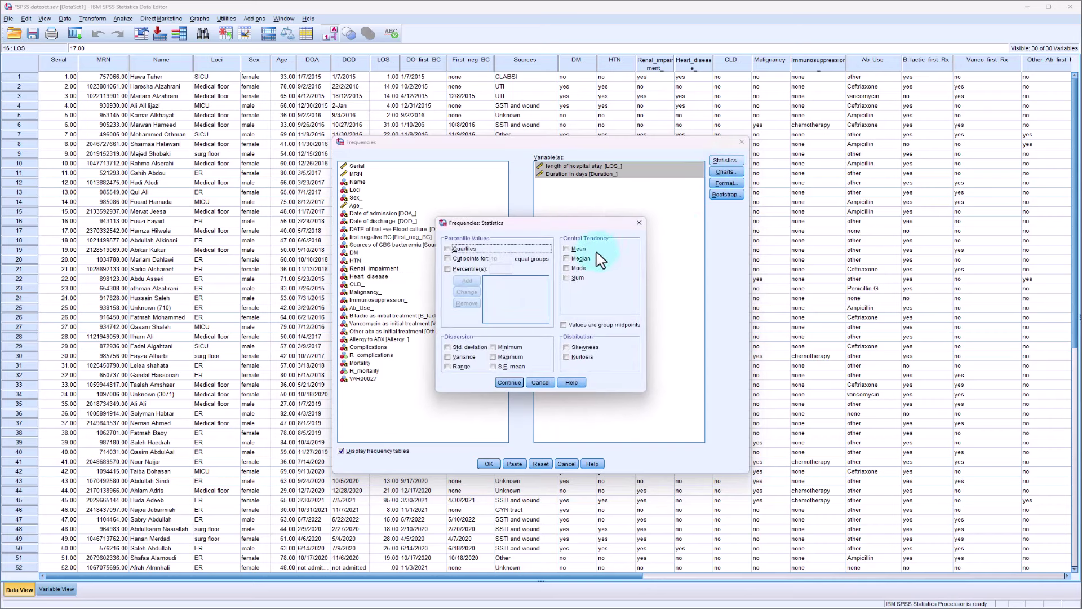
click(578, 249)
click(580, 258)
click(465, 347)
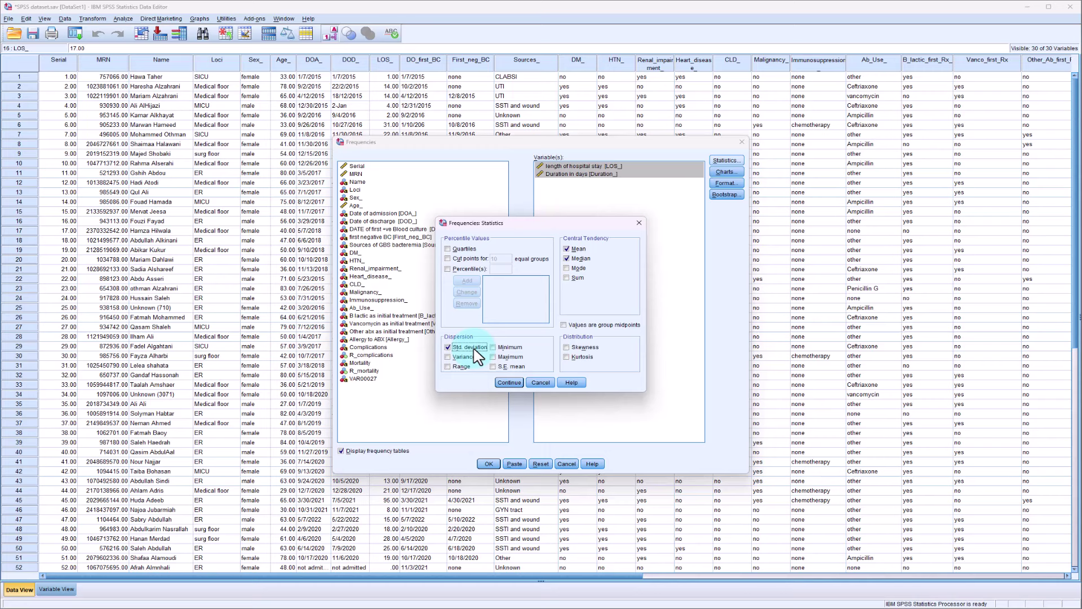
click(514, 348)
click(512, 356)
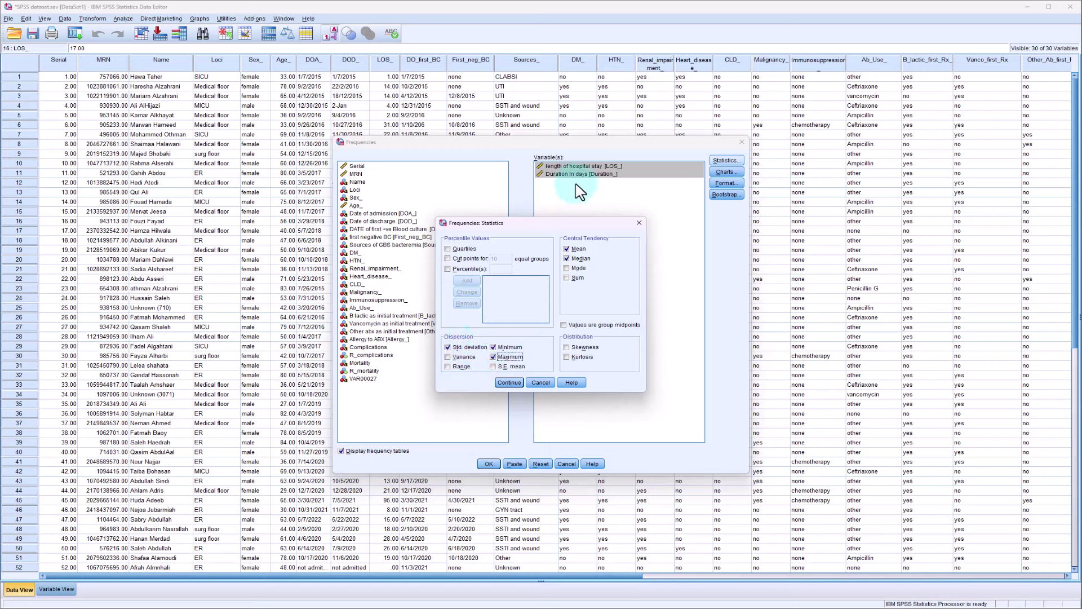
click(509, 382)
click(489, 463)
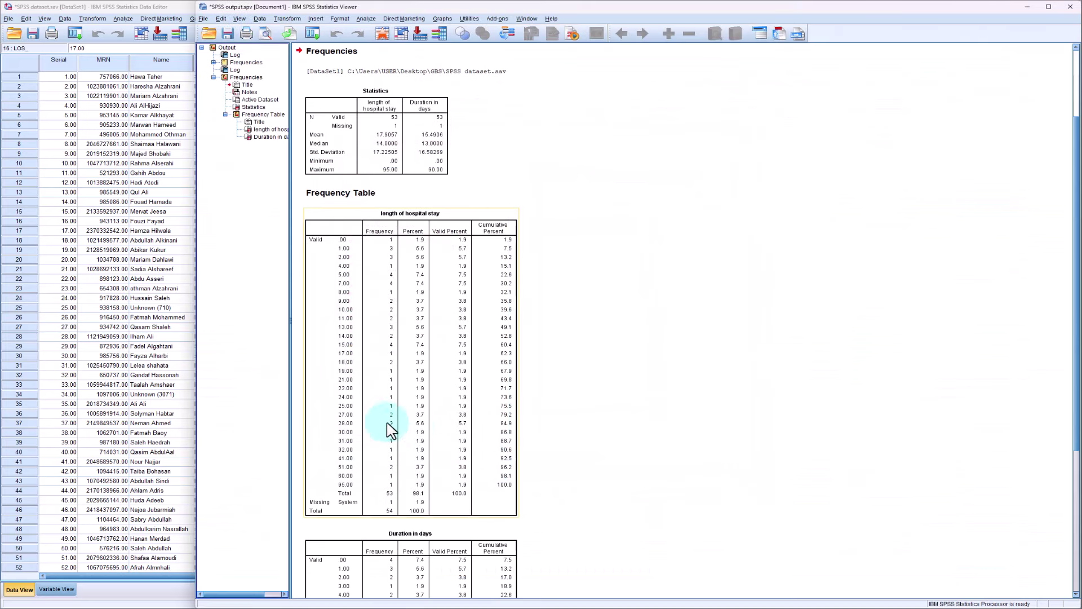
Step: Start an Explore analysis with length of hospital stay and Duration in days as the dependent variables
scroll(374, 425, up, 3)
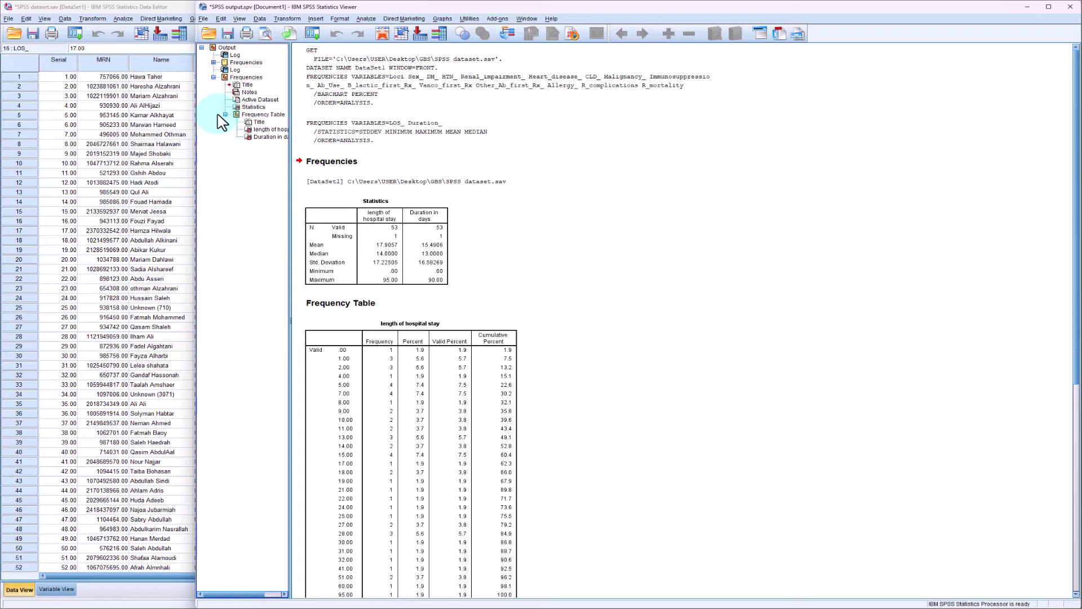
click(386, 142)
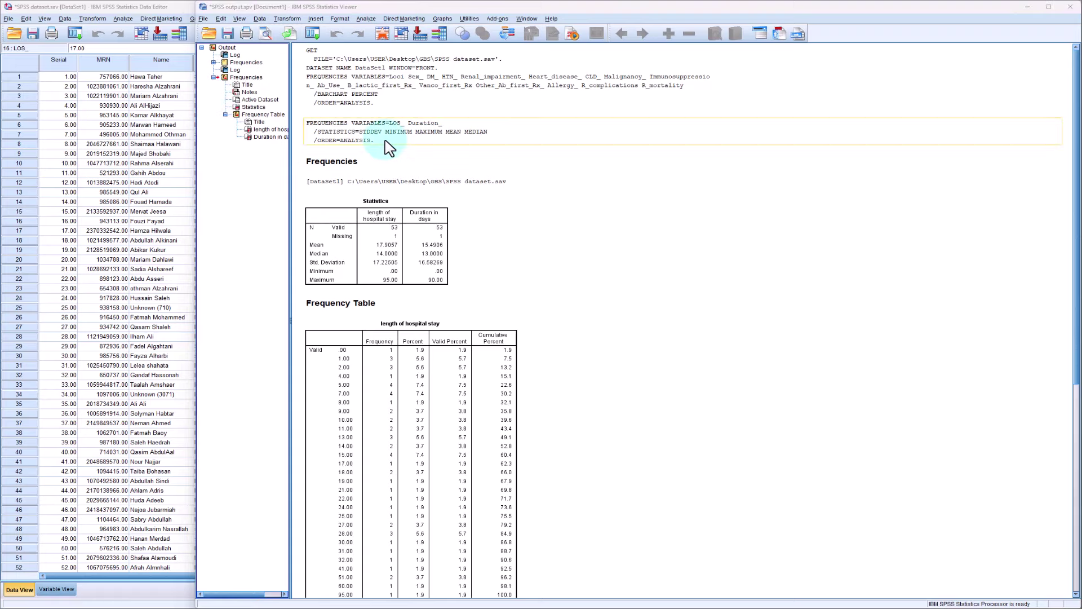
click(366, 19)
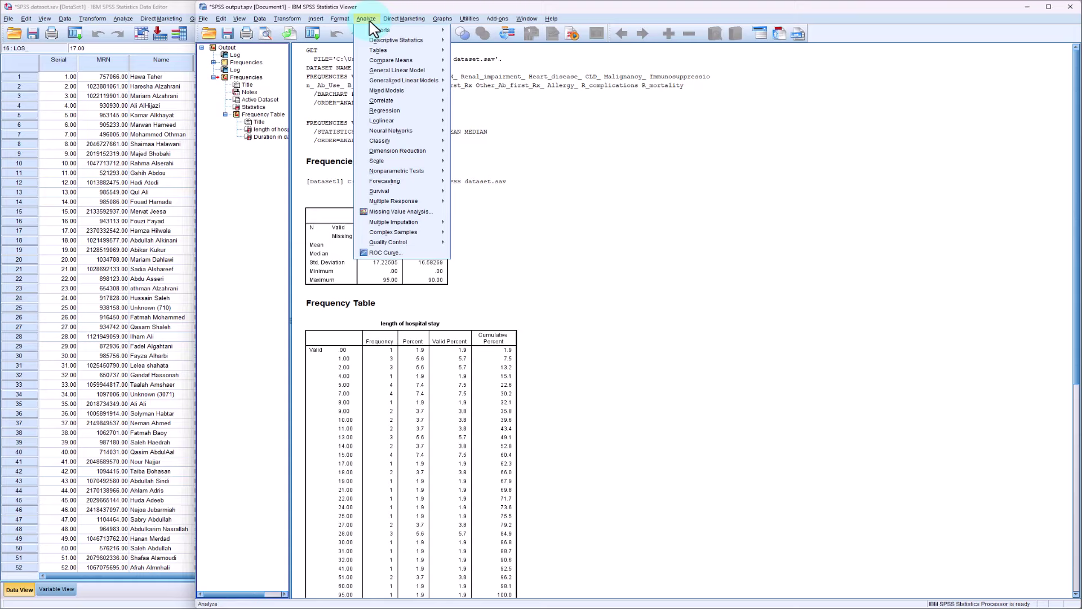
mouse_move(396, 40)
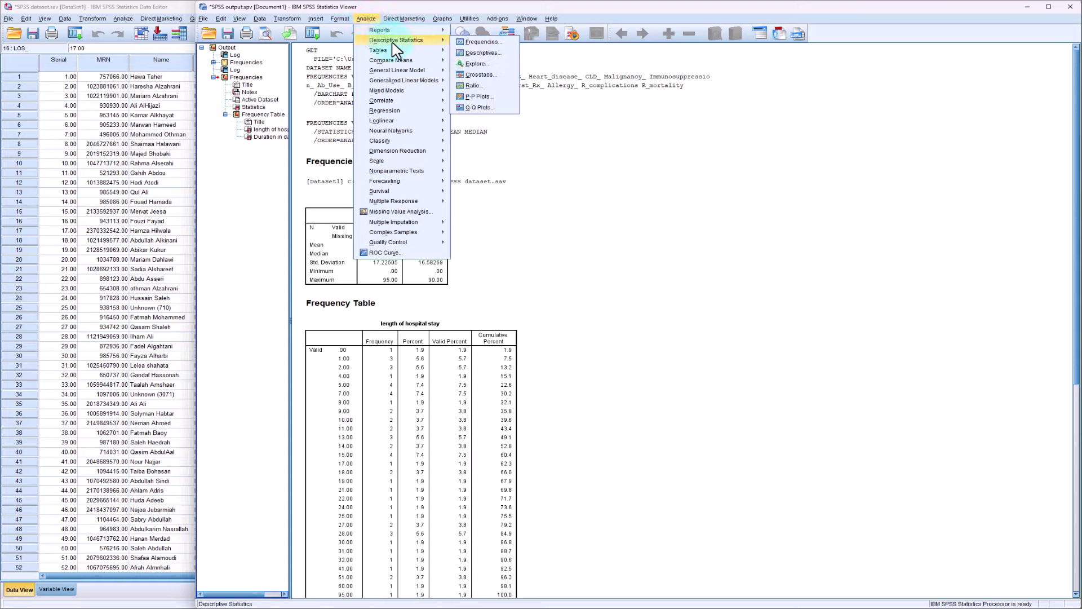
click(475, 64)
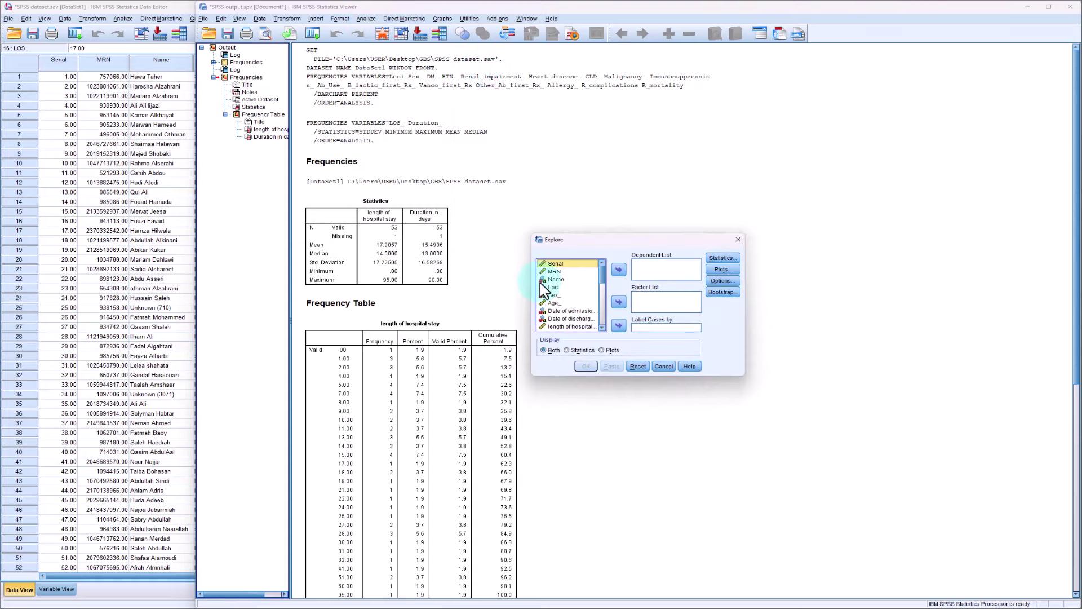
click(565, 288)
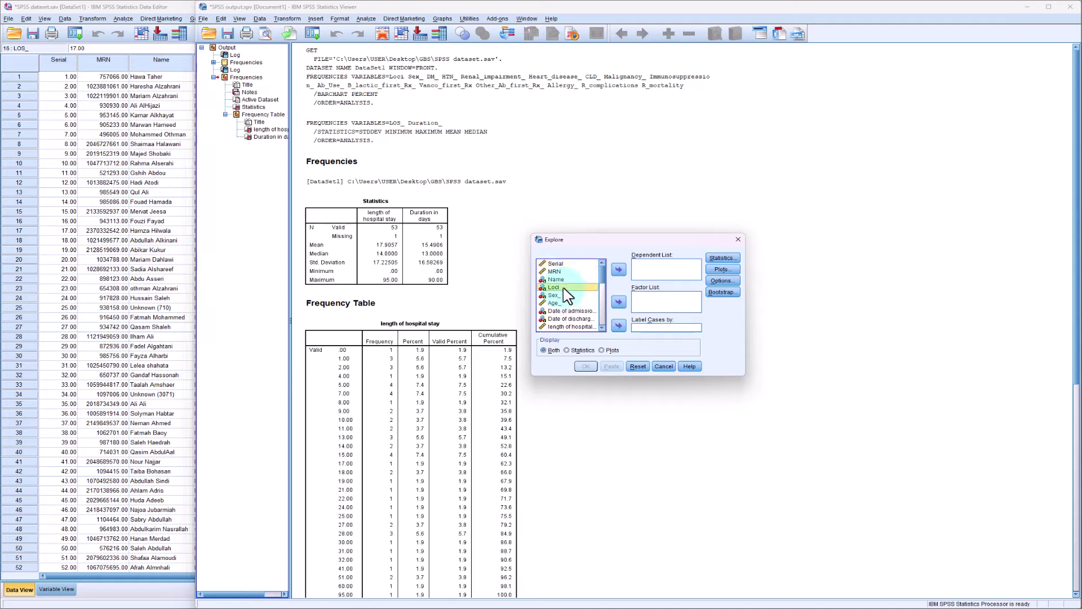
click(571, 327)
drag(580, 375, 575, 489)
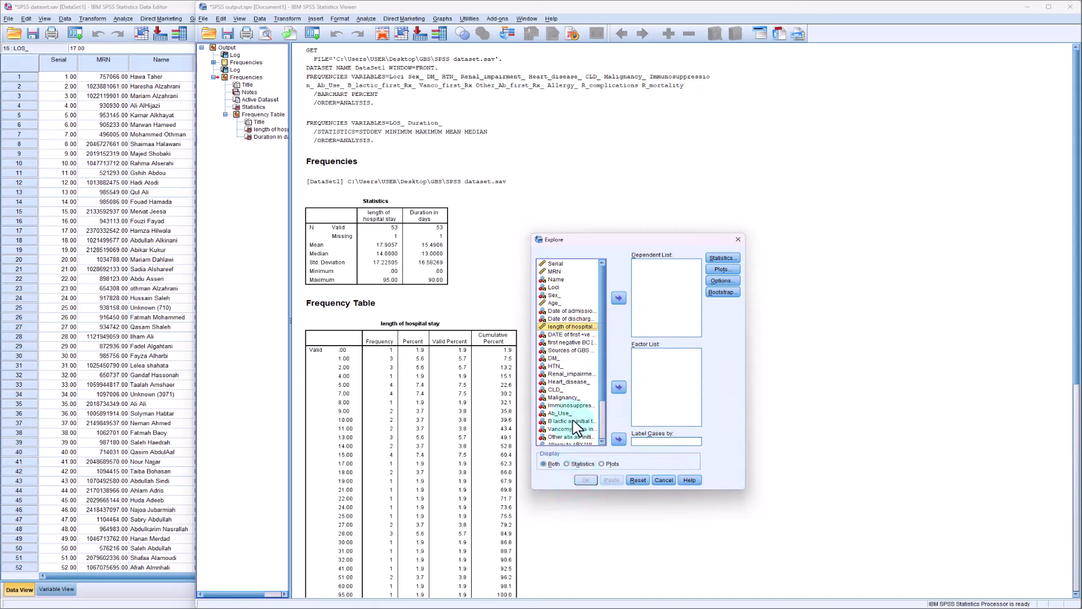
ctrl+click(569, 405)
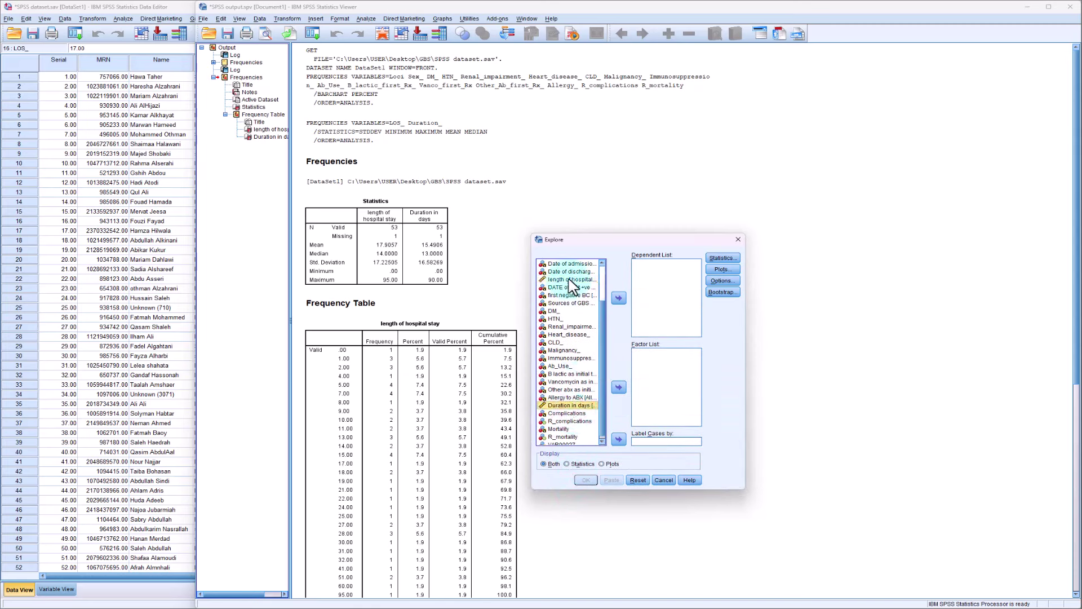
click(618, 298)
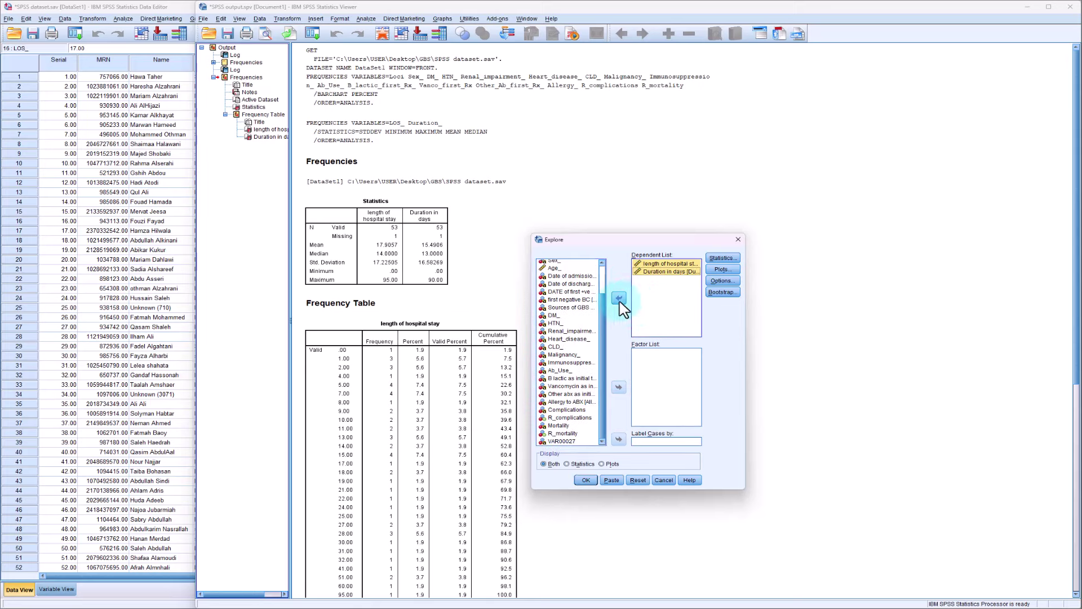
Step: Include outliers alongside the descriptives in the Explore statistics
click(722, 258)
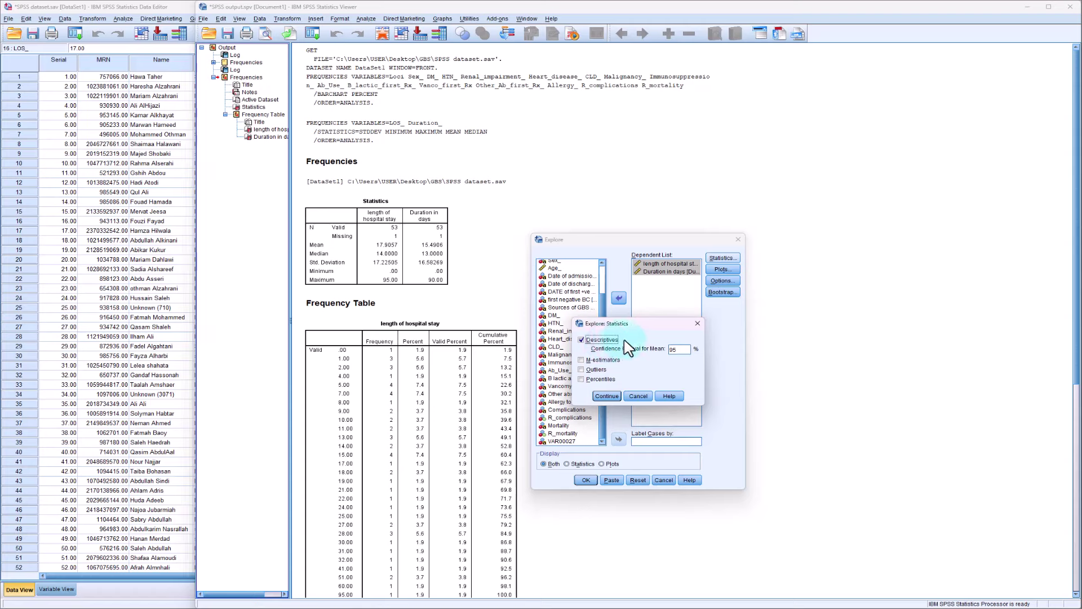
click(596, 370)
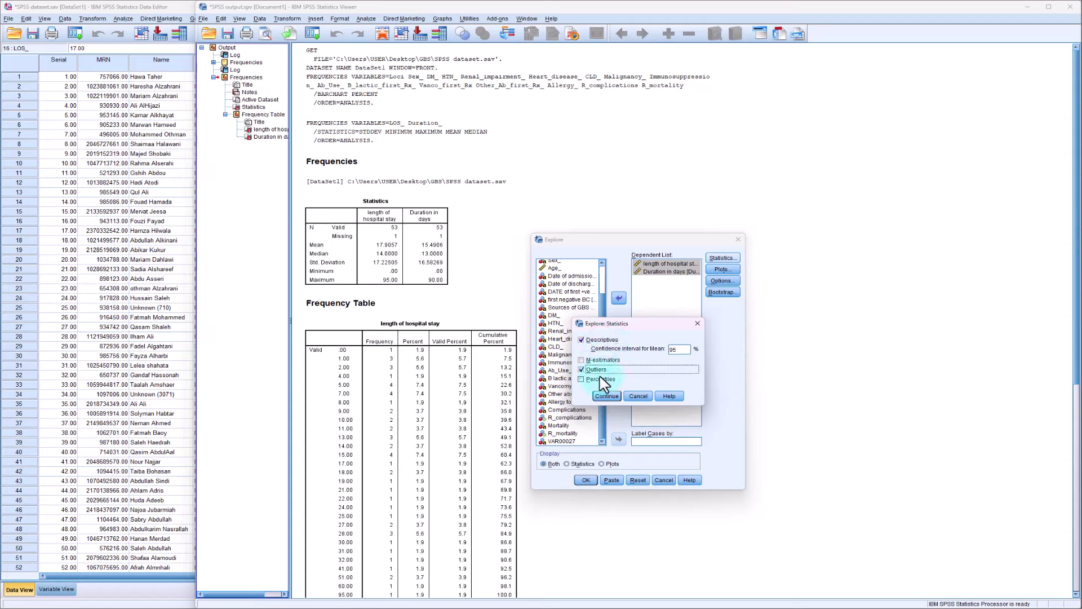
click(606, 395)
Step: Add histograms and normality plots with tests to the Explore plots and run the analysis
click(723, 270)
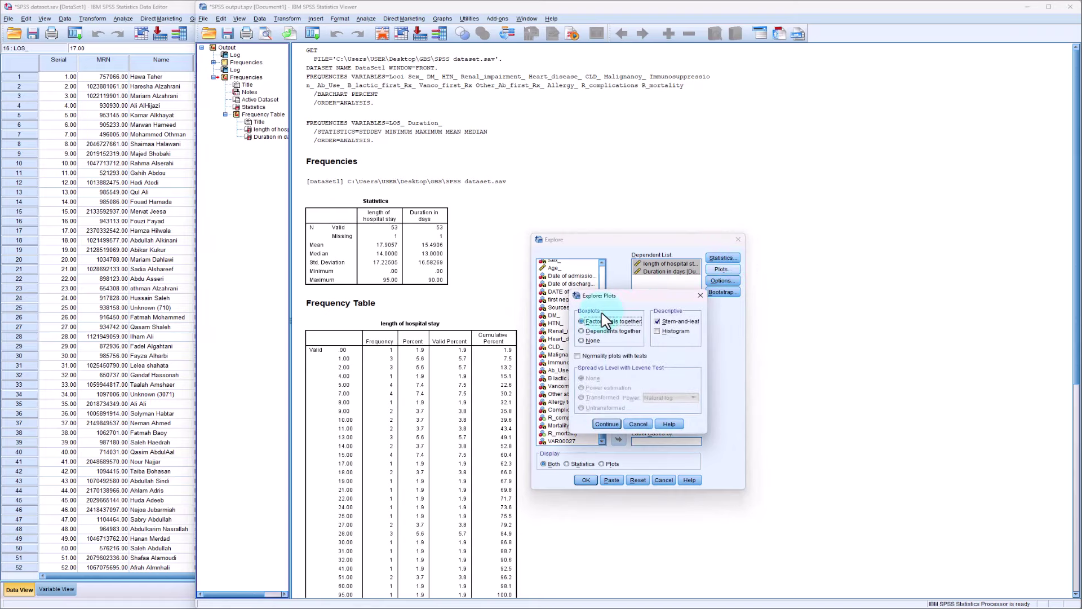
click(676, 334)
click(840, 261)
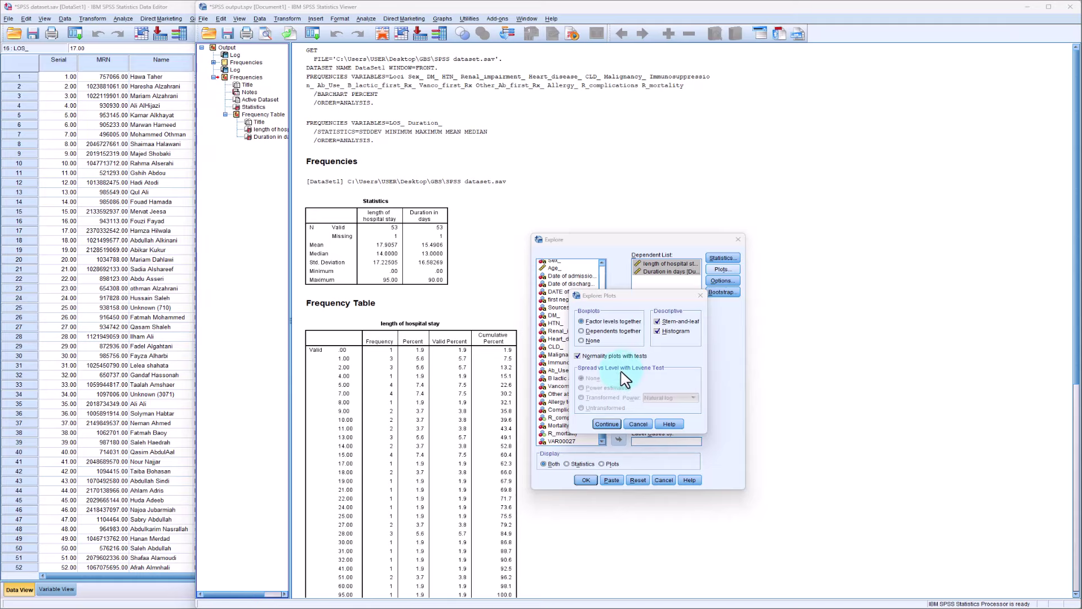
click(607, 357)
click(607, 423)
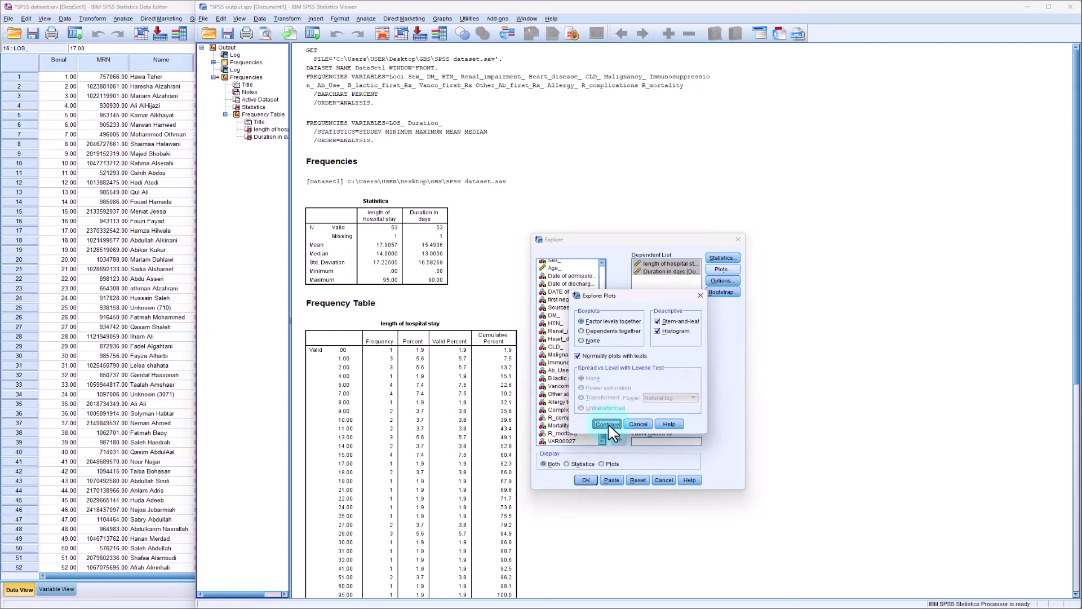
click(585, 480)
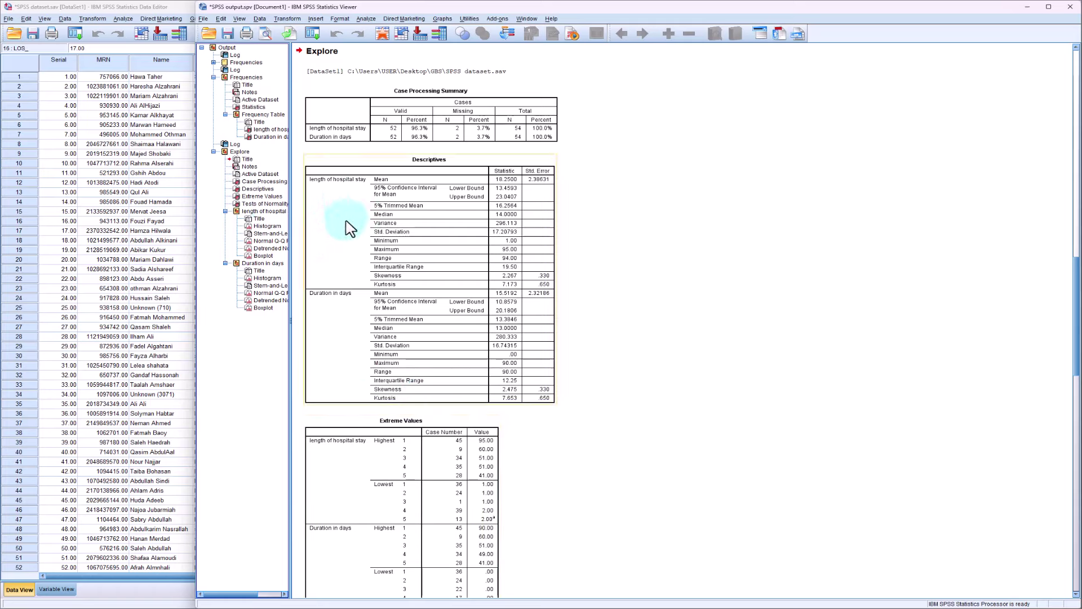
Step: Review the Explore descriptives, extreme values and normality tests, the length of hospital stay plots, and the Duration in days histogram
scroll(350, 326, down, 3)
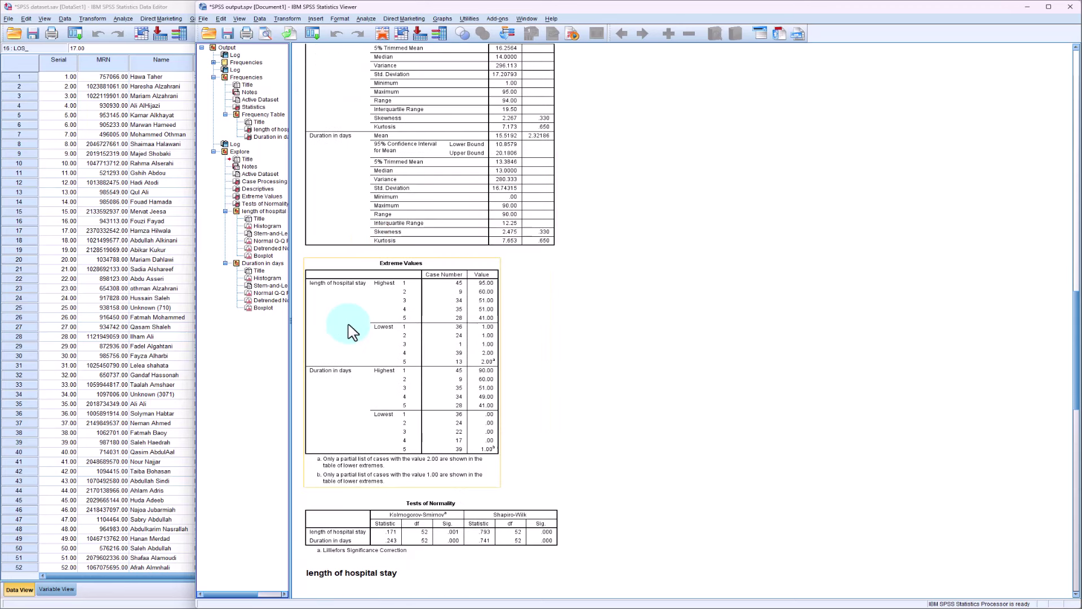
scroll(352, 331, down, 2)
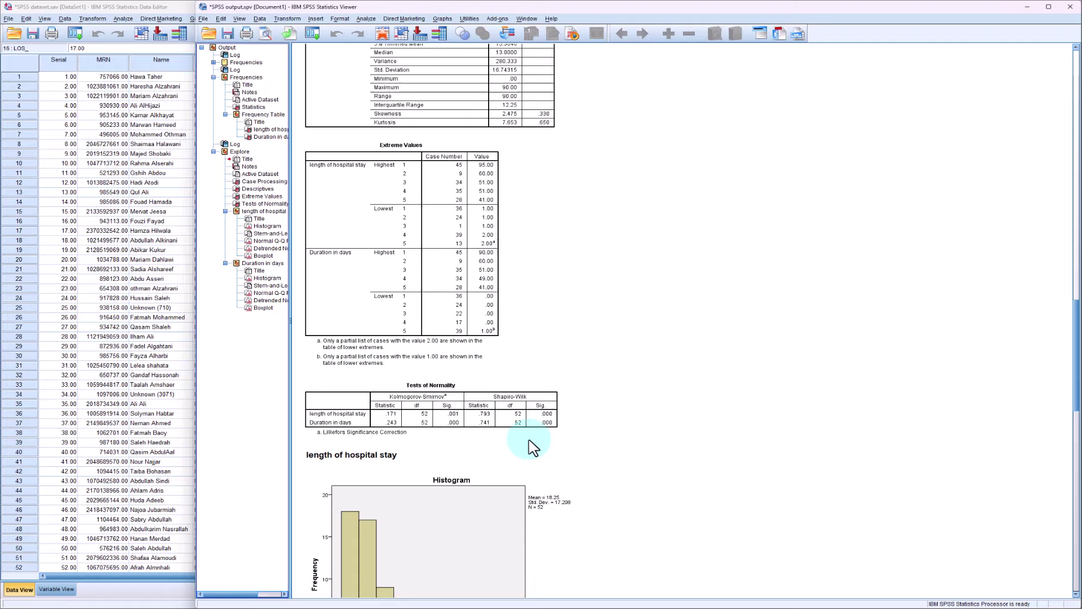
scroll(534, 448, down, 3)
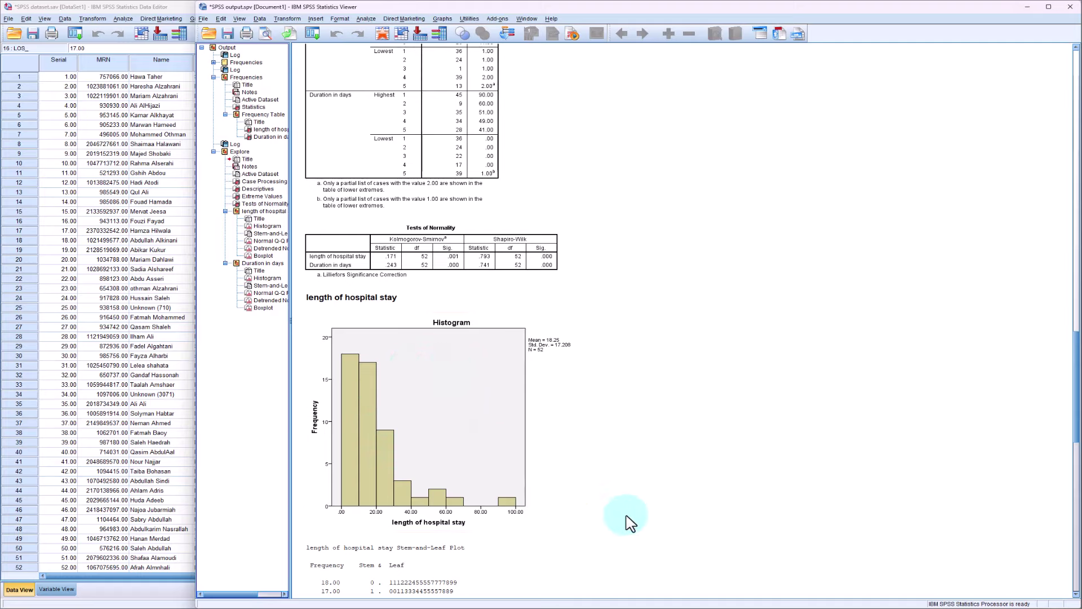
scroll(641, 519, down, 10)
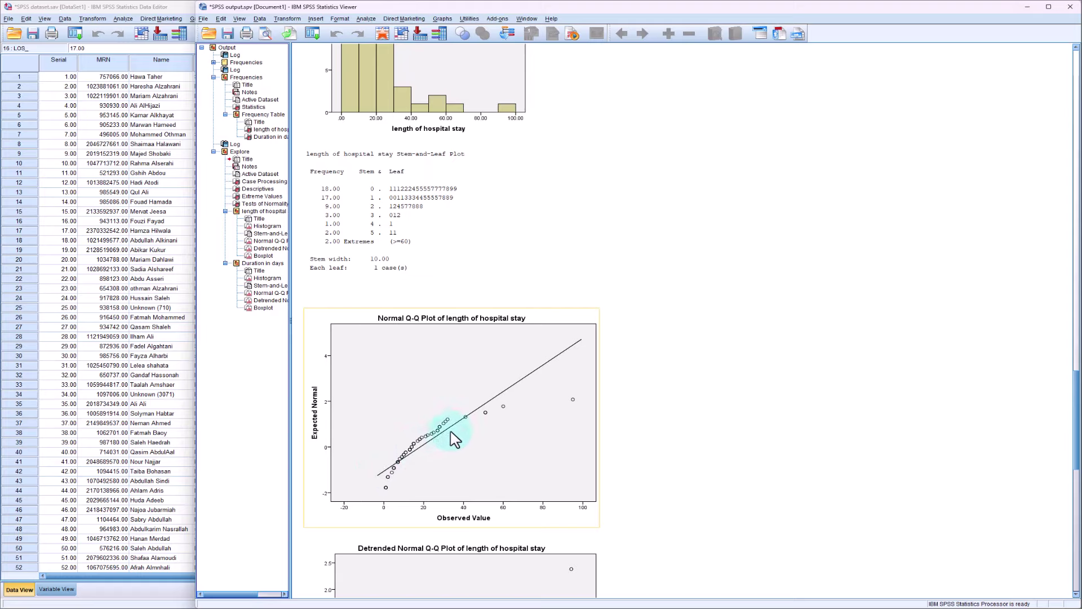
scroll(528, 444, down, 5)
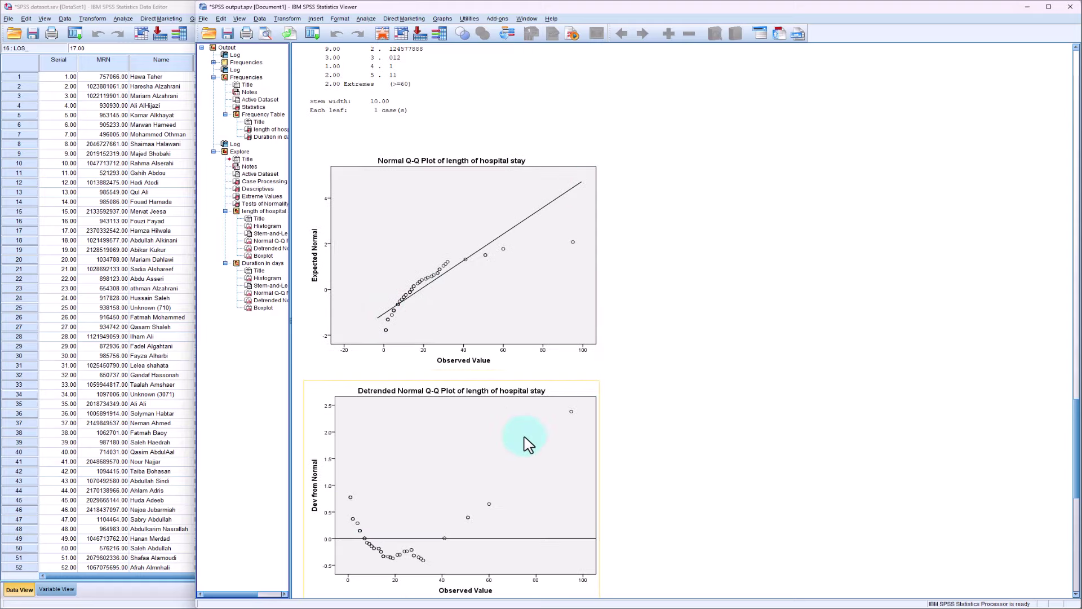
scroll(528, 444, down, 9)
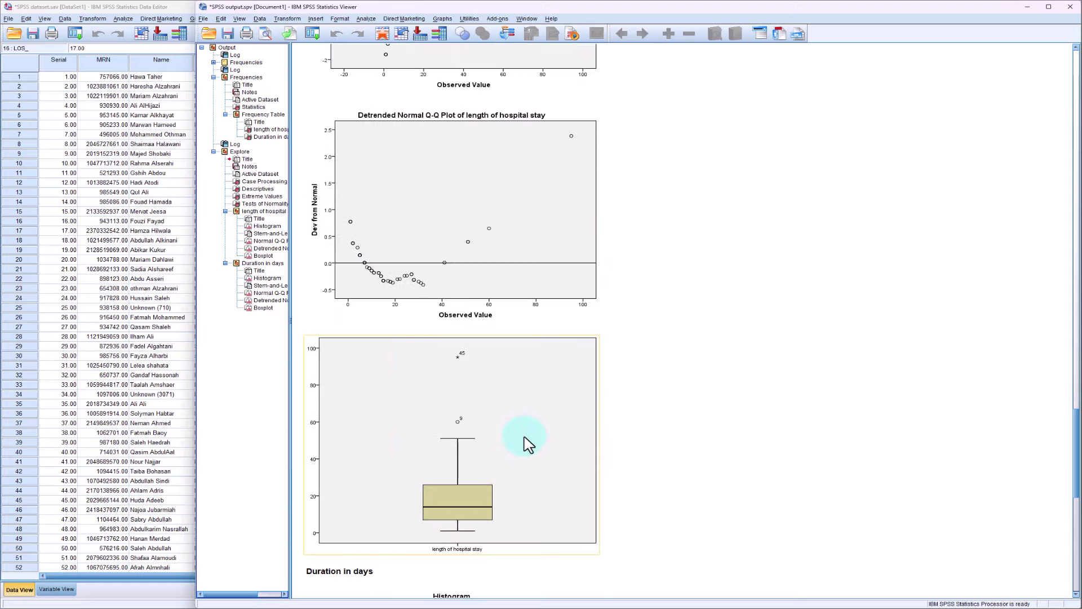
scroll(529, 444, down, 1)
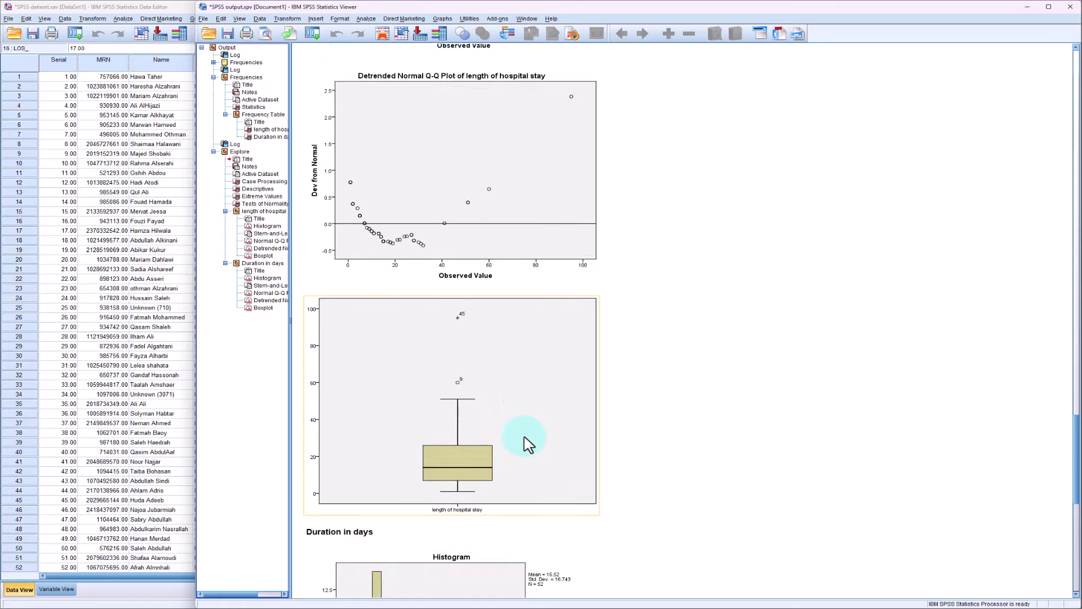
scroll(528, 444, down, 3)
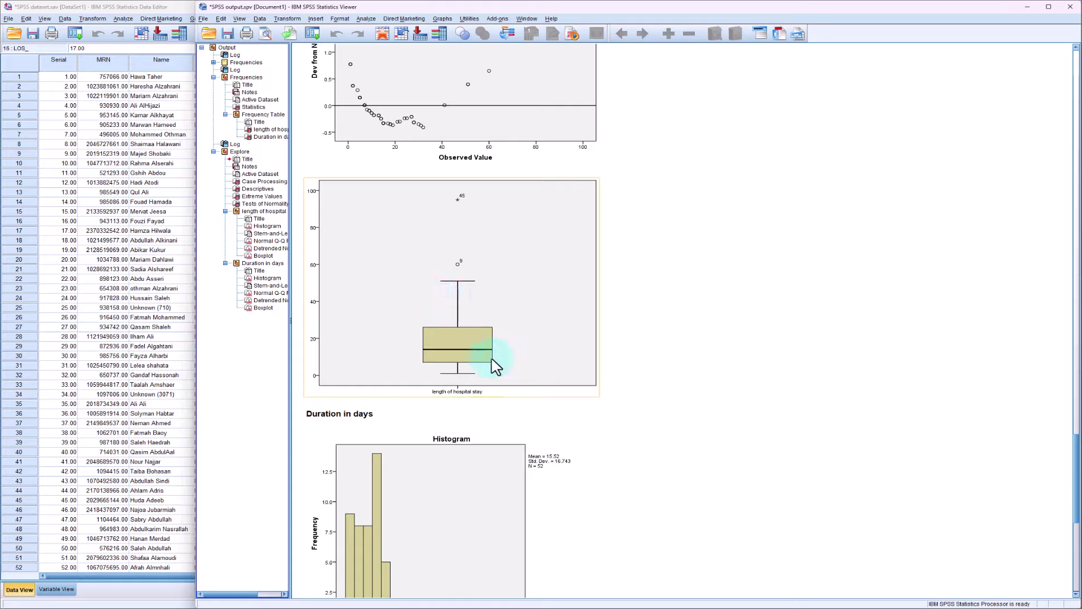
scroll(524, 338, down, 5)
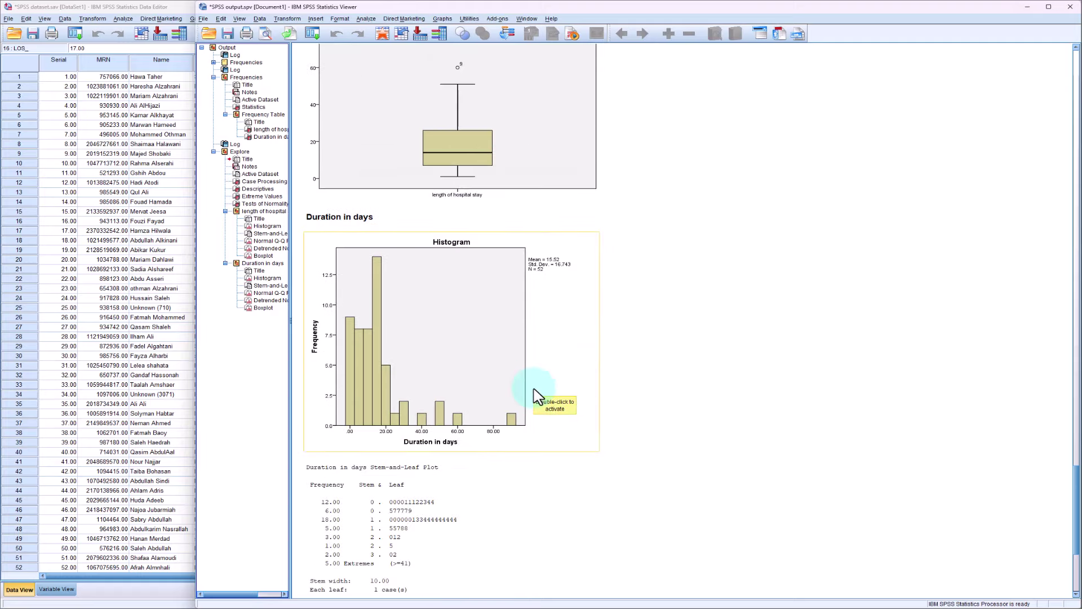
Step: Examine the Duration in days Q-Q plots, the Explore descriptives and extreme values, and the earlier Frequencies statistics
scroll(538, 396, down, 8)
scroll(538, 397, down, 5)
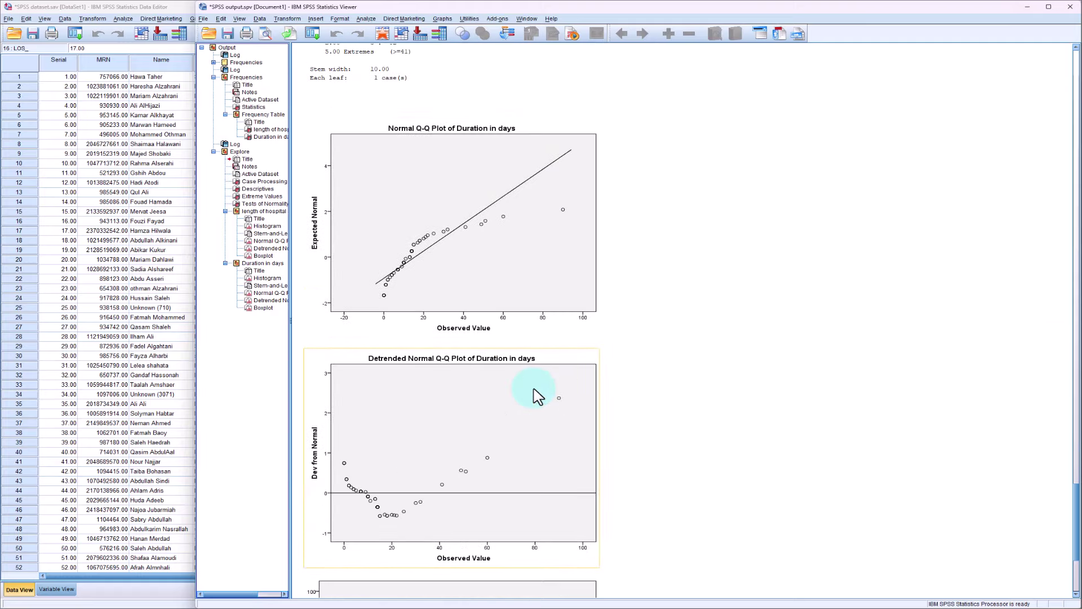
scroll(538, 396, up, 18)
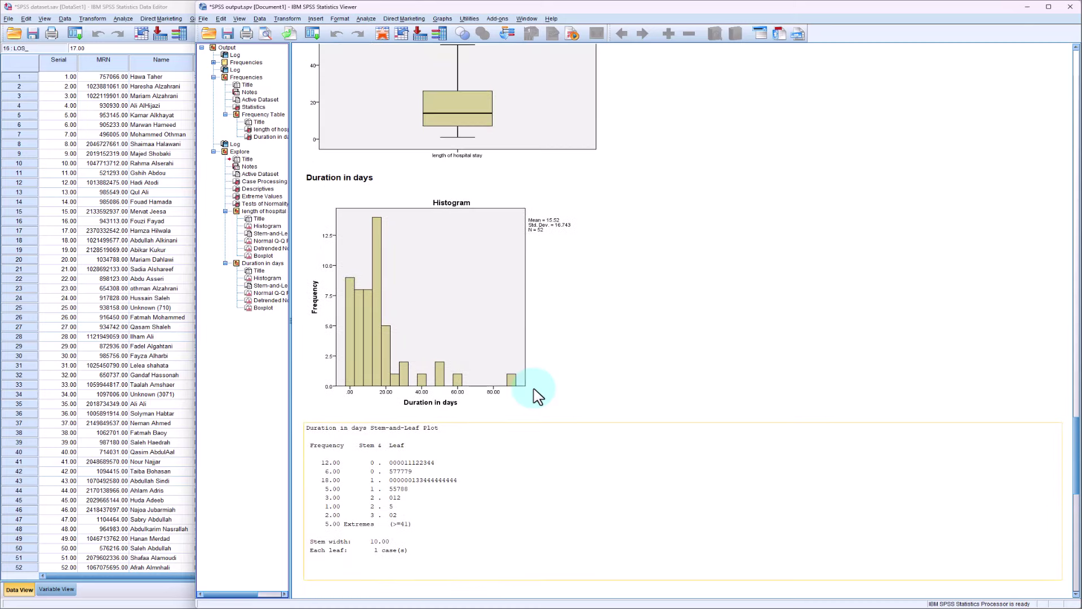
scroll(538, 396, up, 20)
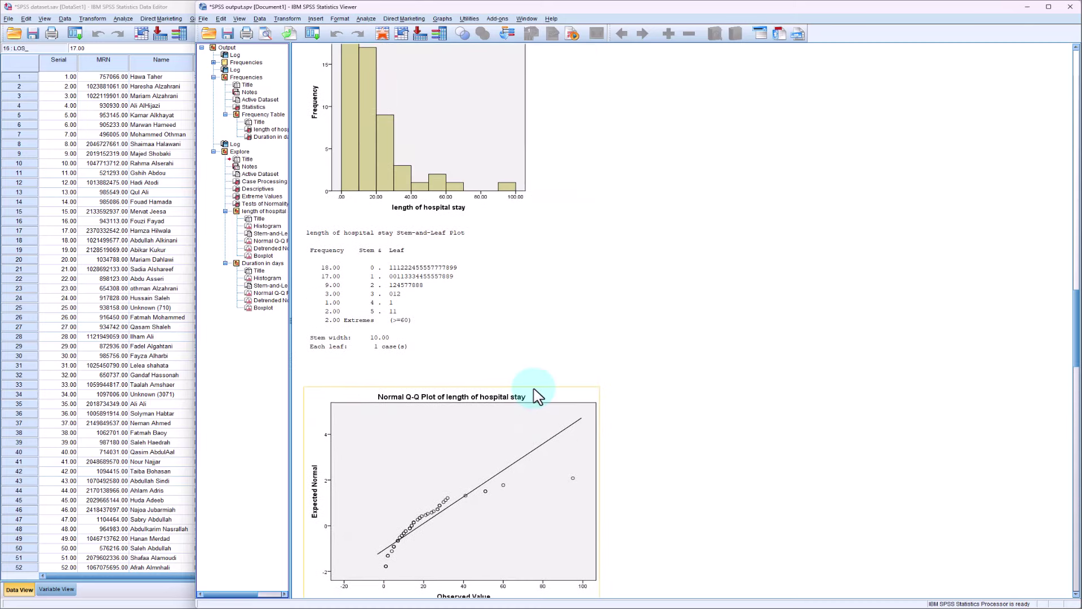
scroll(538, 396, up, 12)
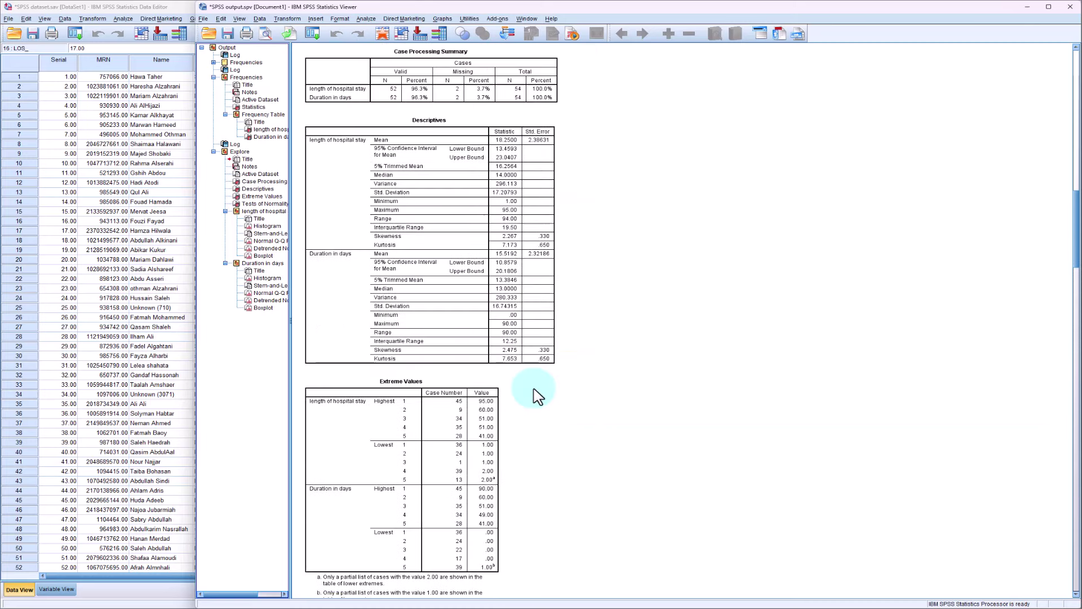
scroll(539, 396, up, 19)
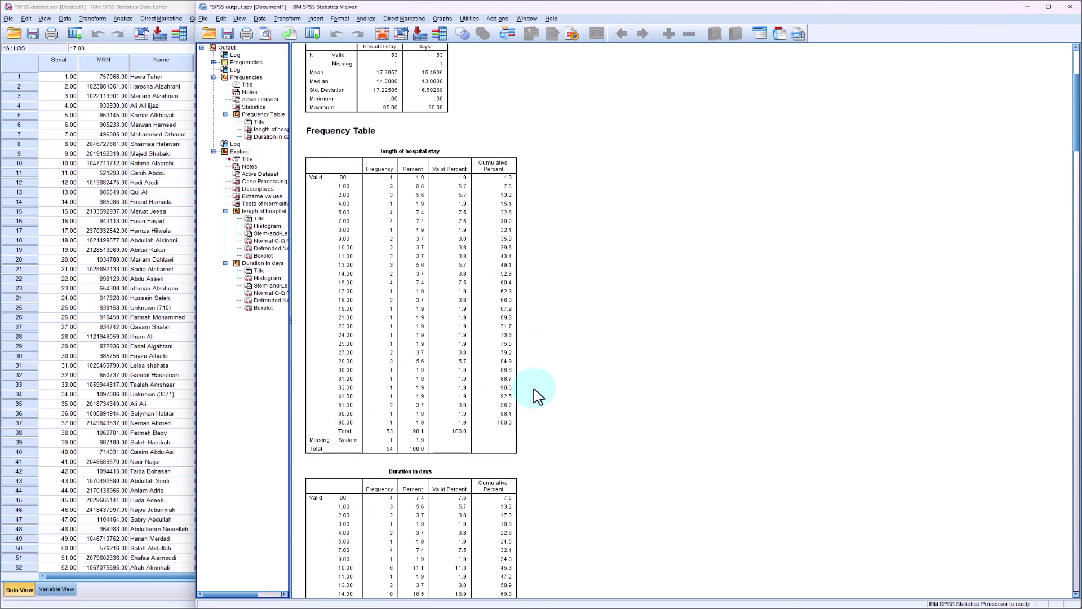
scroll(538, 396, up, 2)
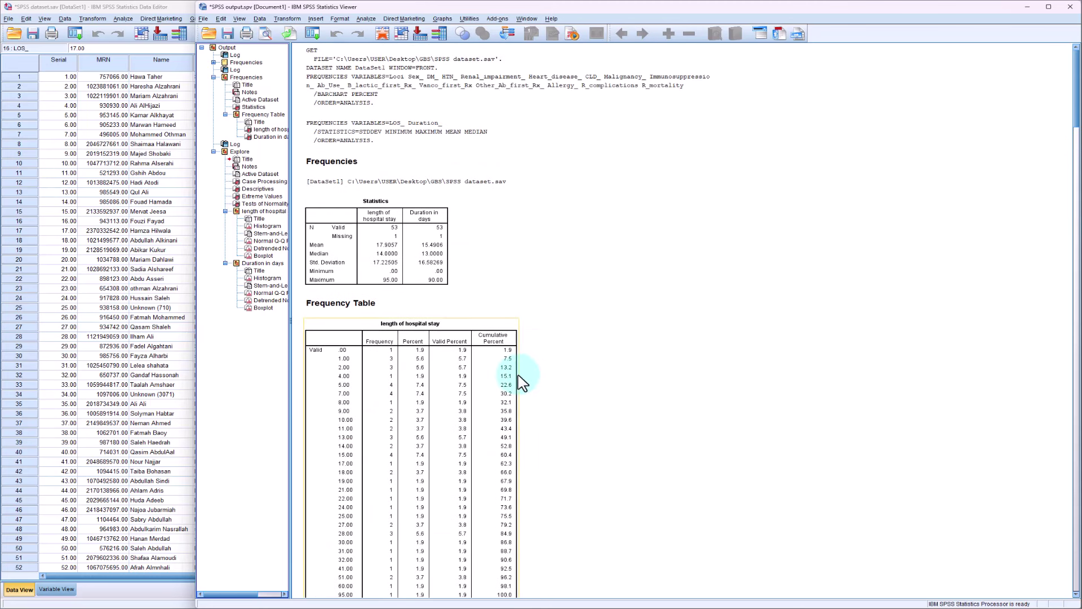
click(410, 181)
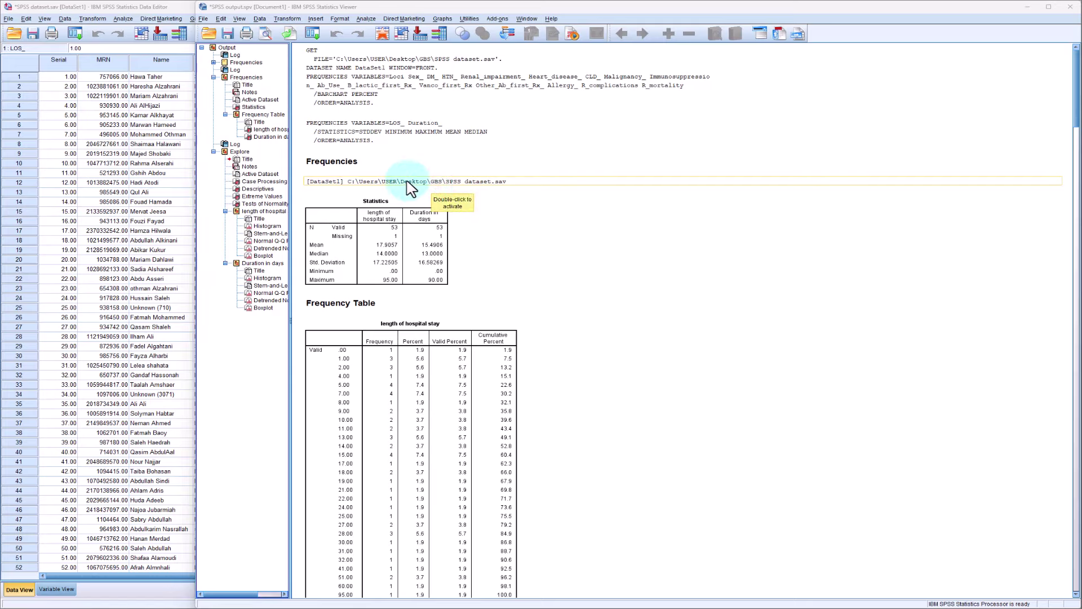
Step: Return to the Data Editor and sort the cases by LOS_ in ascending order
click(101, 12)
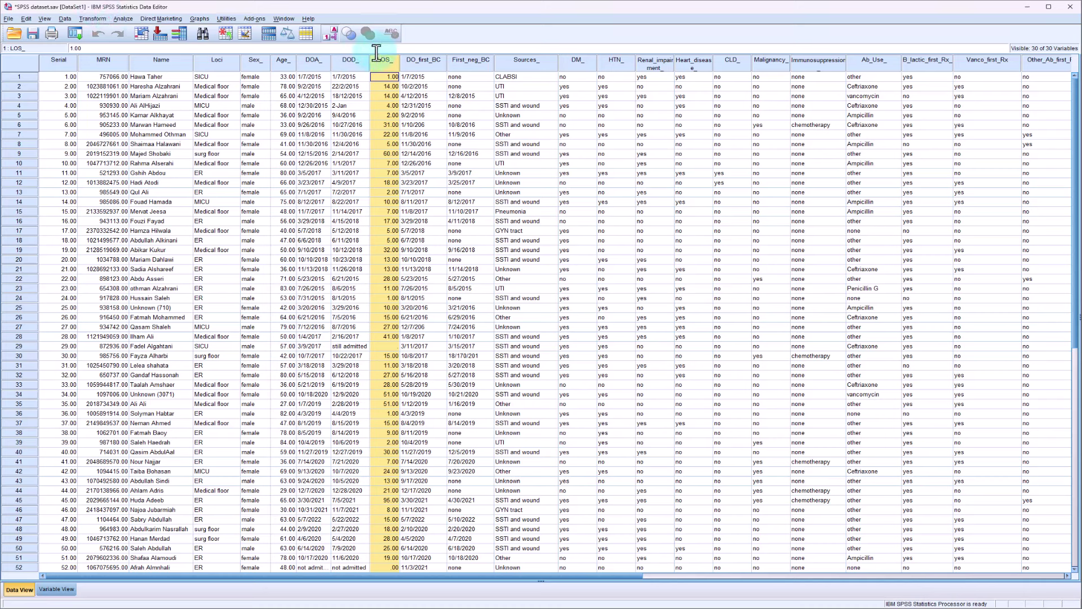
right_click(389, 62)
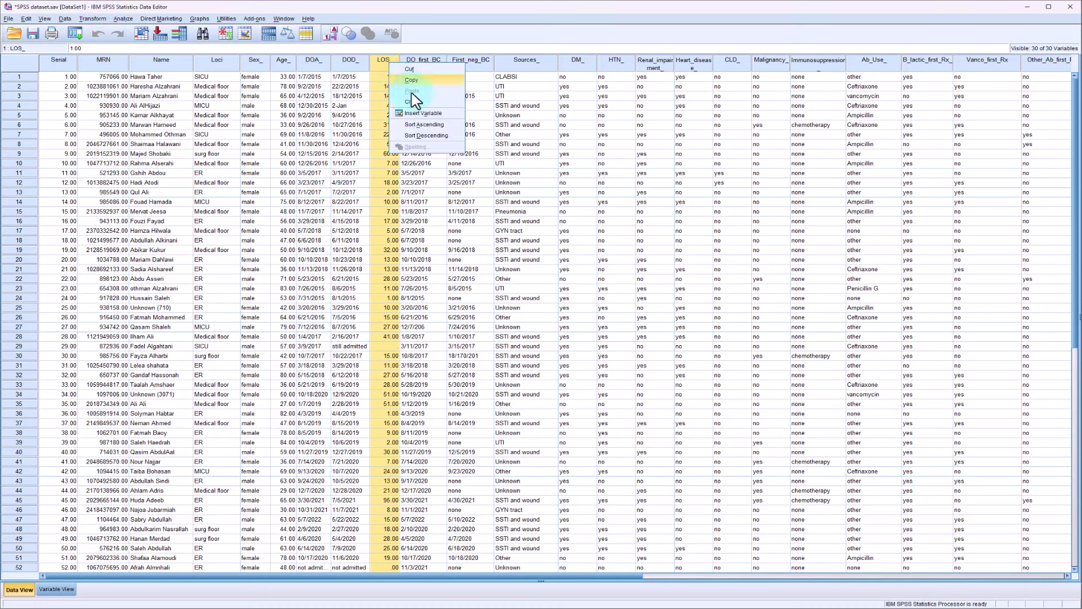
click(448, 125)
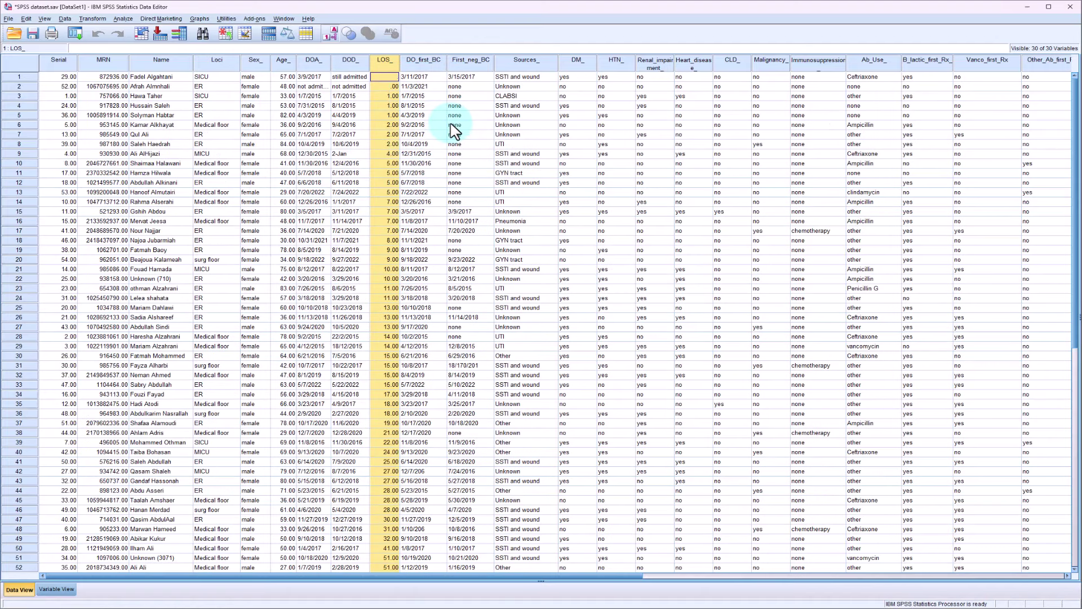
Step: Clear the zero value and the extreme 95.00 value from the LOS_ column
click(387, 86)
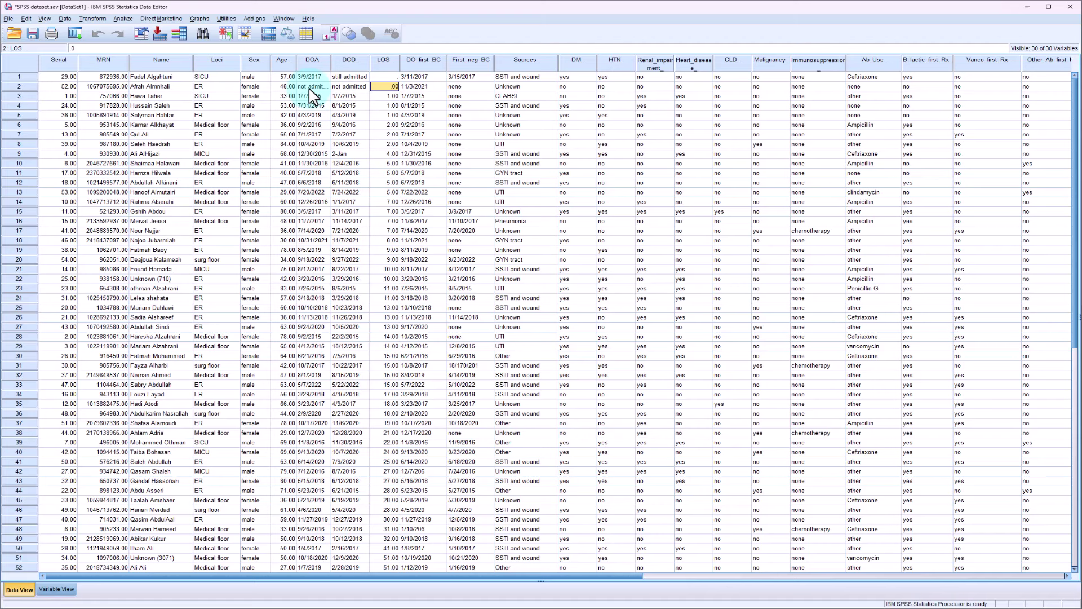
click(388, 114)
scroll(391, 276, down, 2)
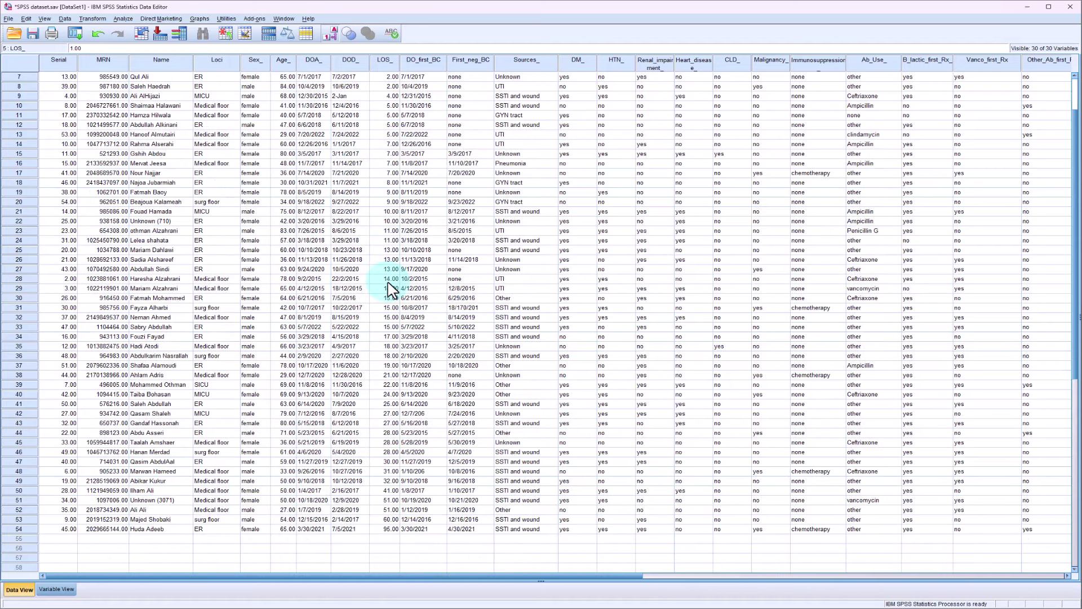
scroll(390, 289, down, 2)
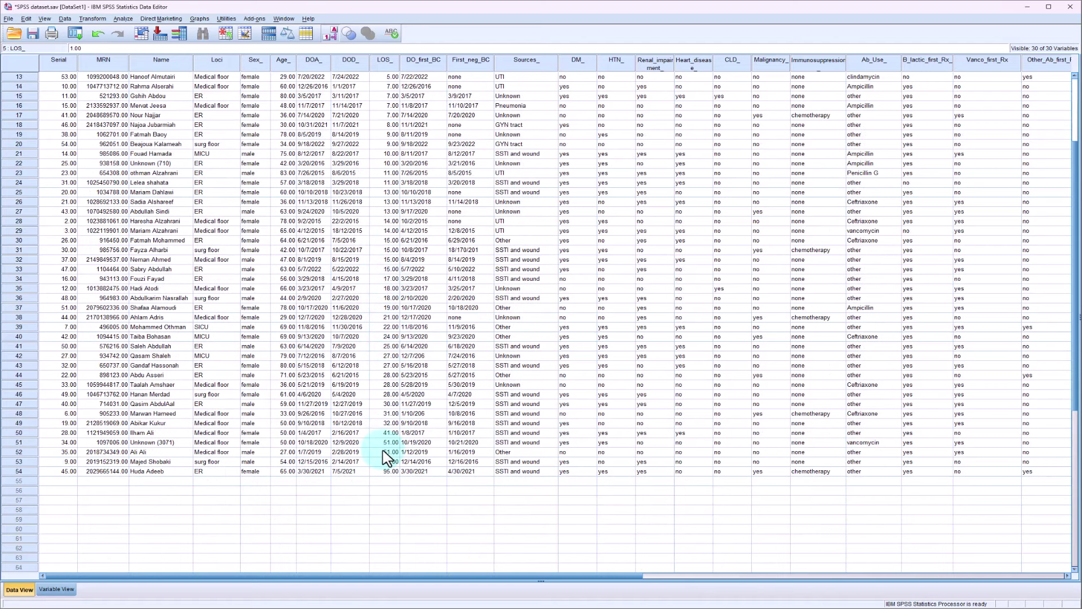
click(388, 473)
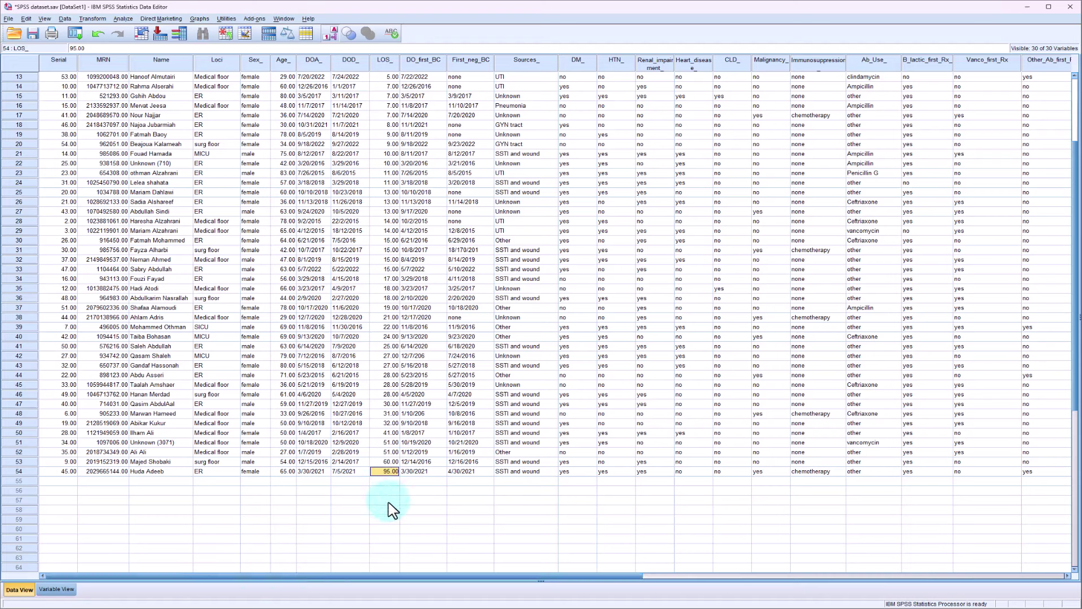
key(BackSpace)
Step: Sort the cases by Duration_ in ascending order
scroll(445, 496, up, 4)
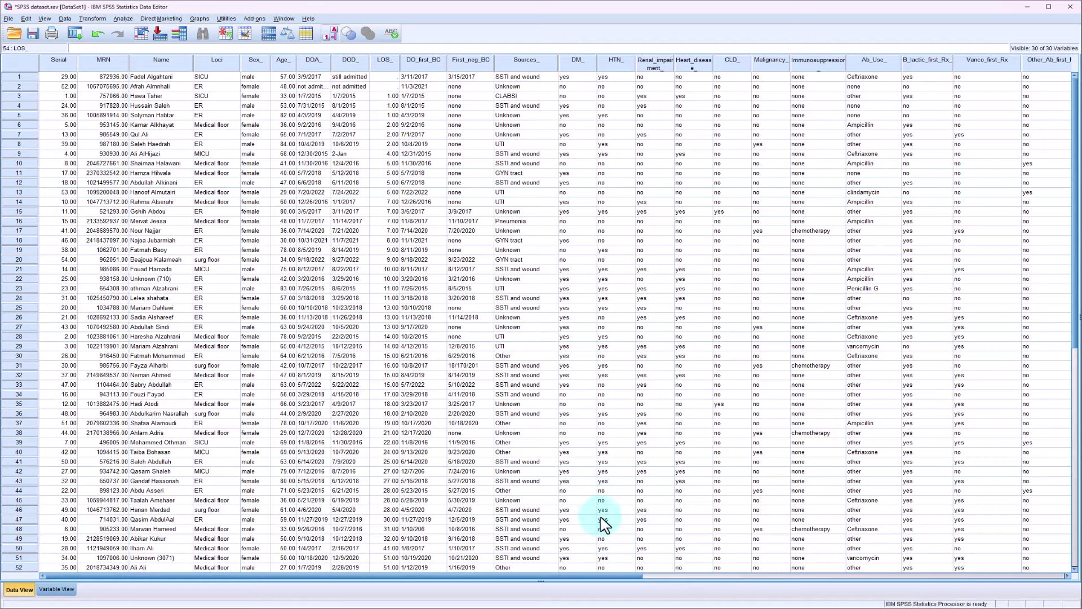
drag(607, 579, 832, 578)
right_click(763, 62)
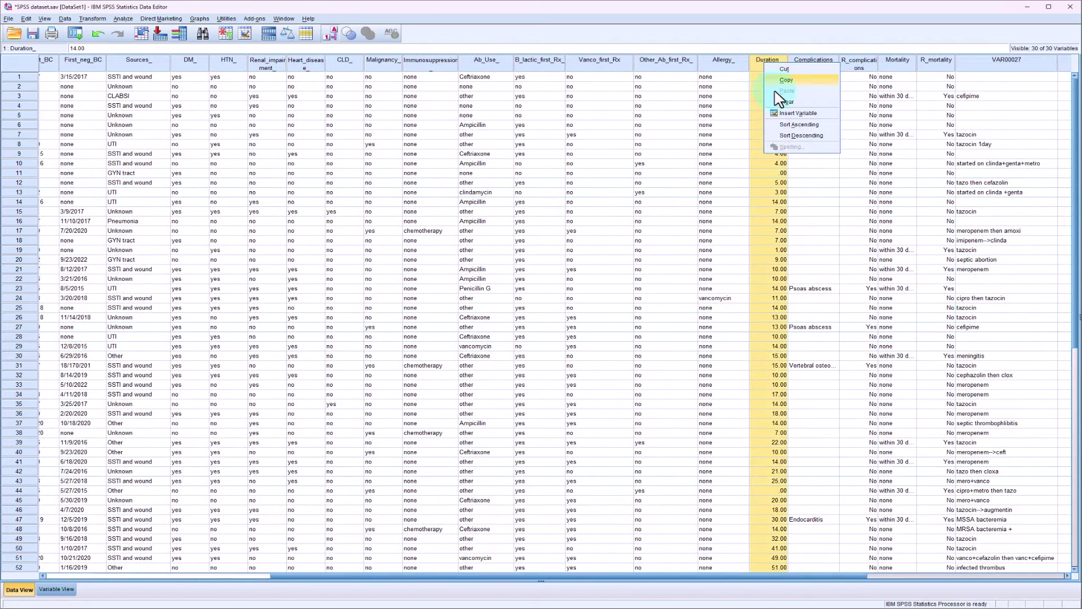
click(800, 125)
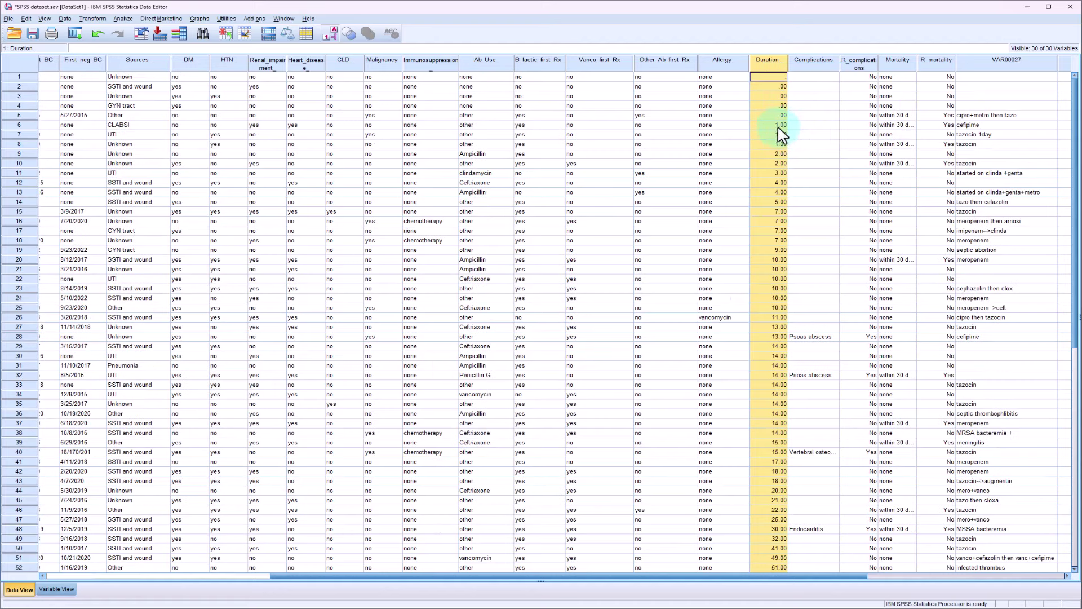
Step: Clear the zero values in the Duration_ column for cases 2 to 5
click(778, 86)
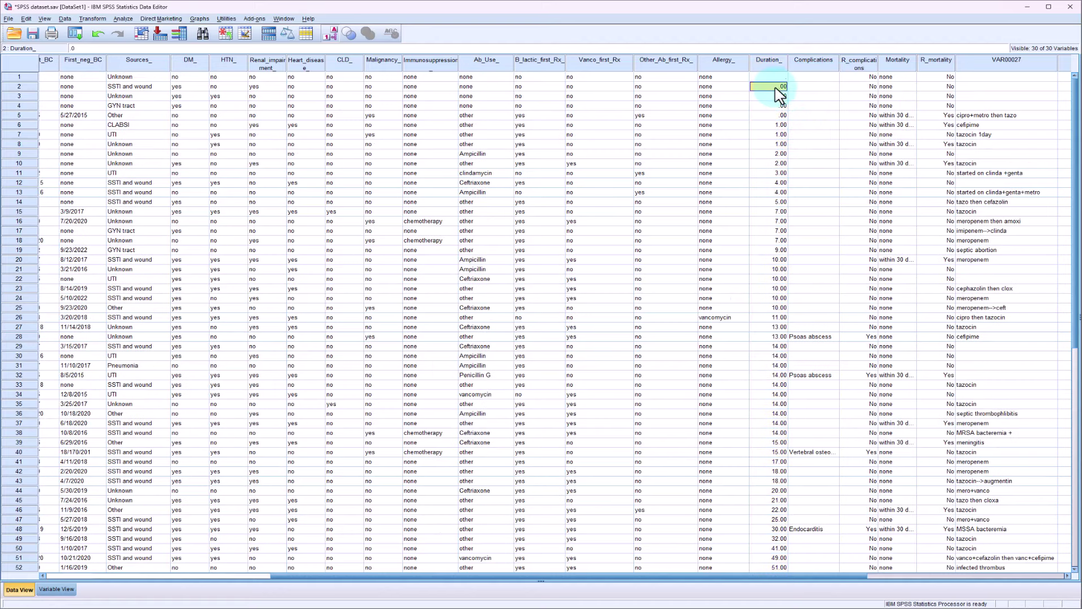
click(774, 96)
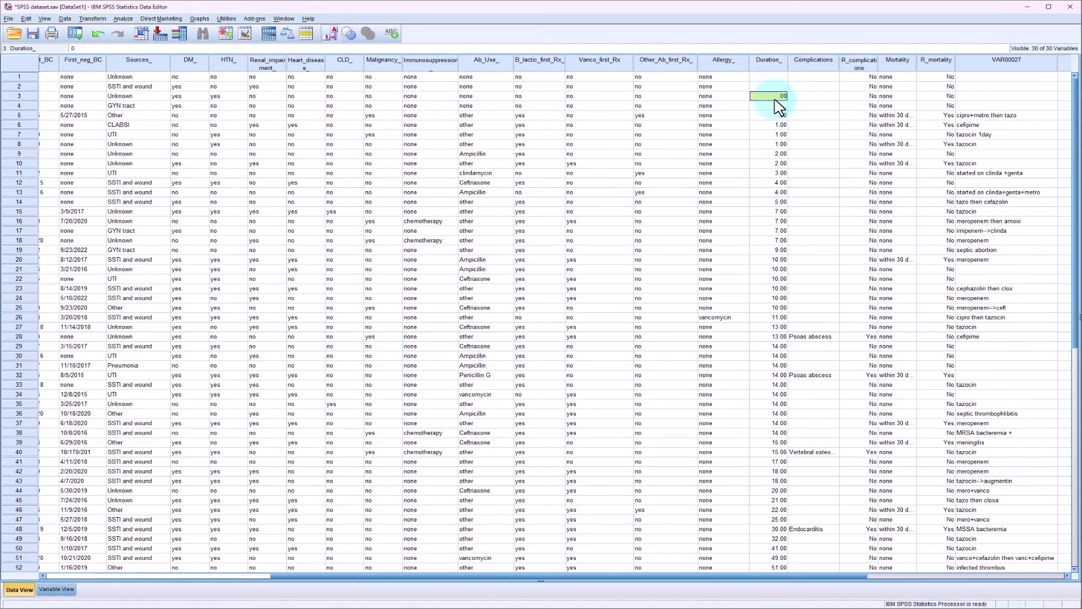
key(Delete)
click(780, 115)
key(Delete)
click(781, 134)
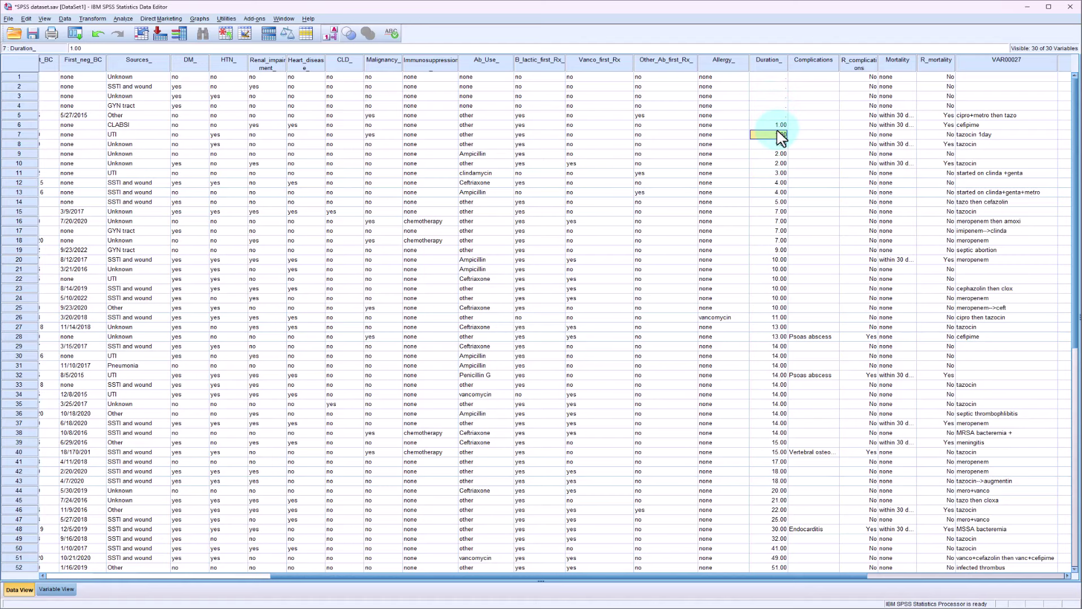
Step: Clear the extreme 90.00 value in Duration_ for case 54
scroll(785, 355, down, 4)
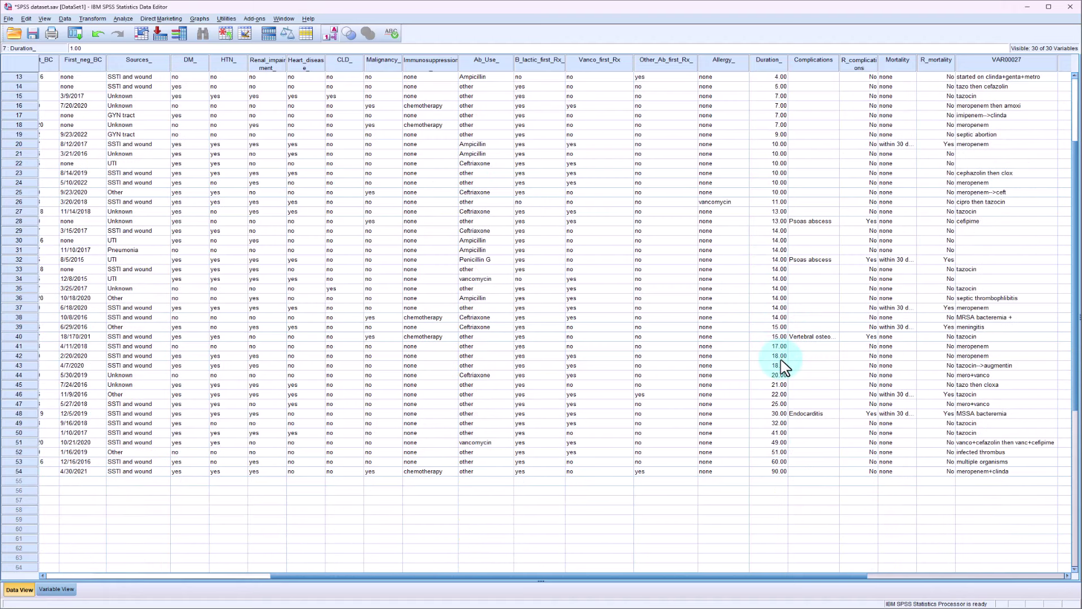
scroll(785, 367, down, 1)
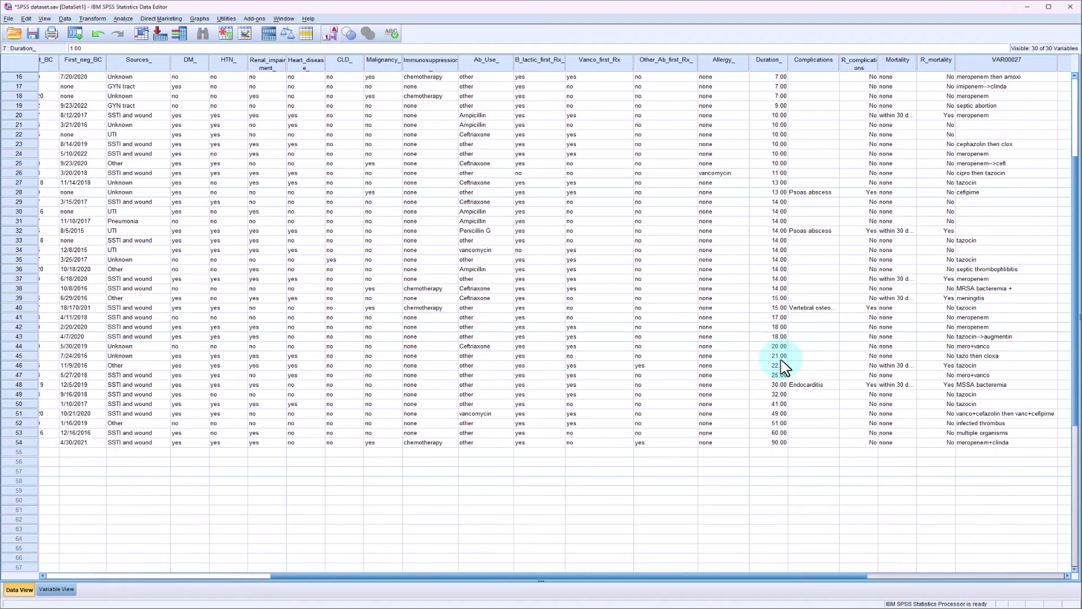
click(781, 444)
key(Delete)
scroll(732, 481, up, 3)
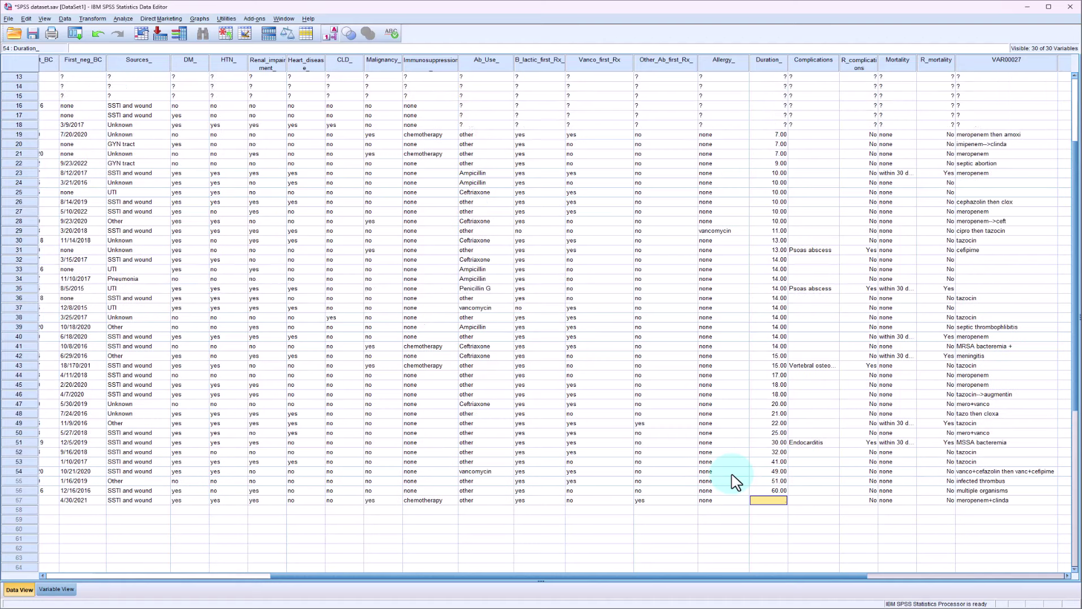
scroll(736, 481, up, 2)
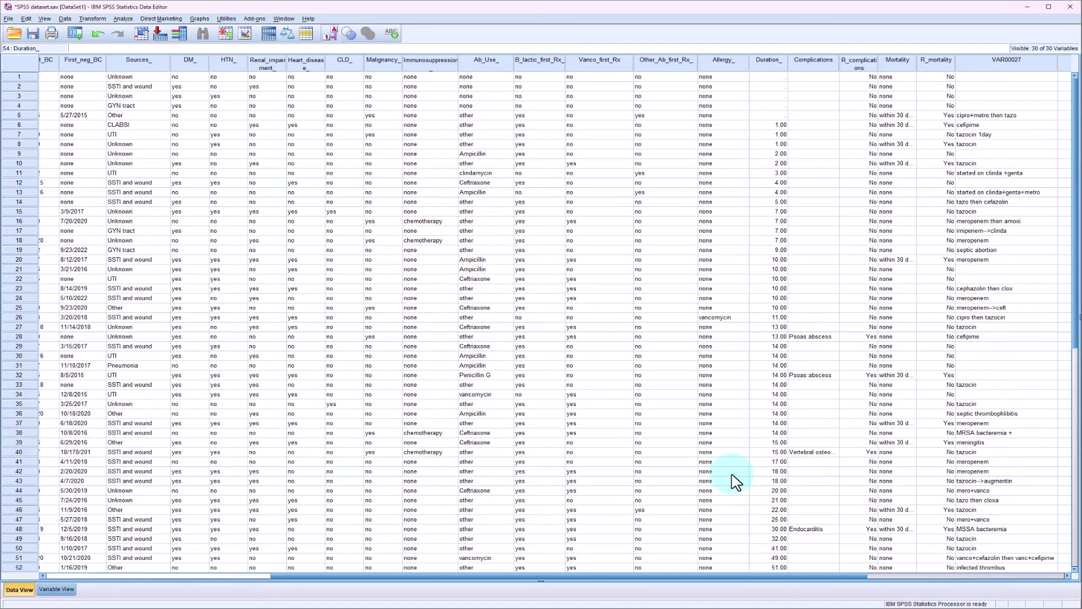
scroll(755, 456, down, 1)
scroll(749, 451, up, 1)
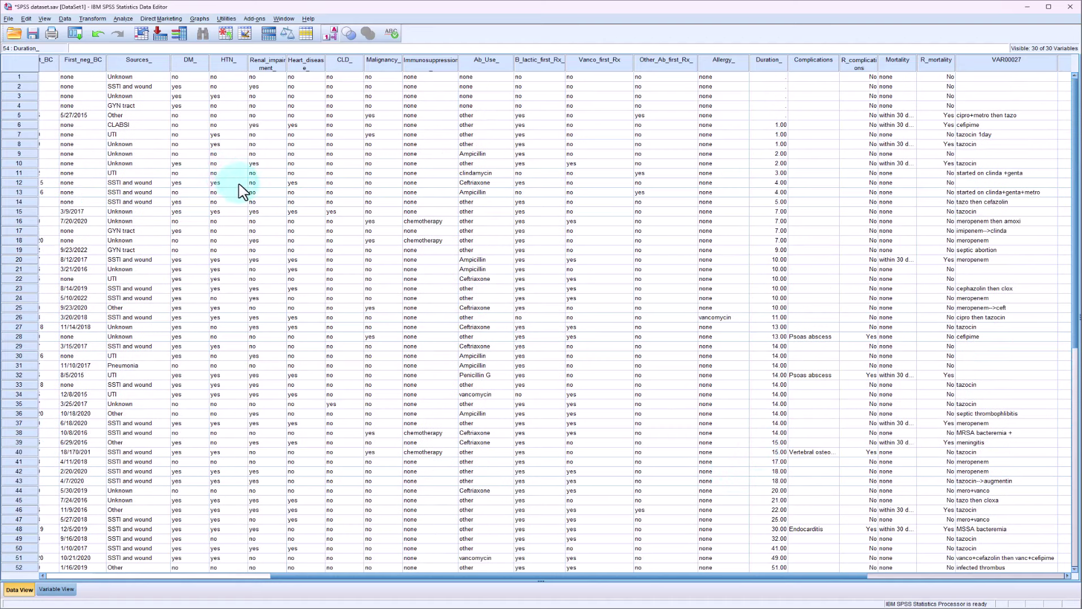
Step: Rerun the Explore analysis on length of hospital stay and Duration in days with the existing statistics and plot settings
click(123, 18)
mouse_move(161, 45)
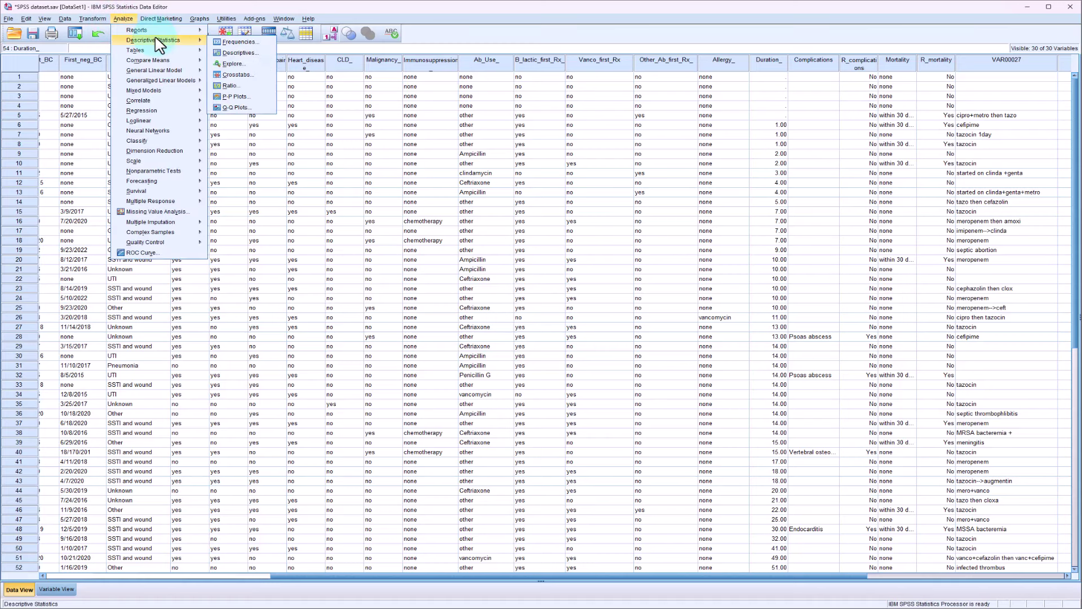
click(253, 64)
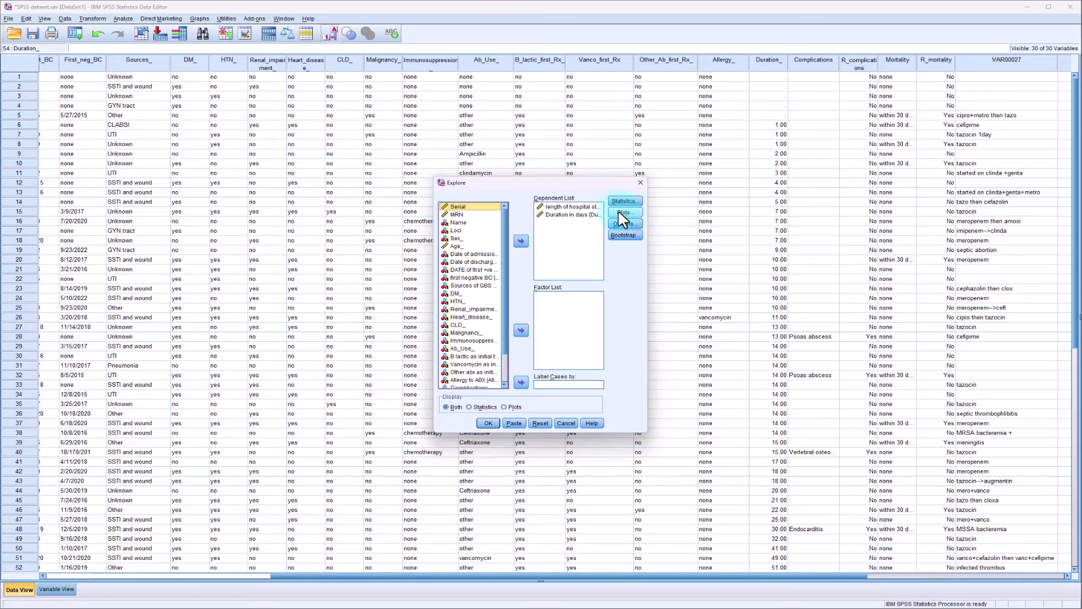
click(488, 427)
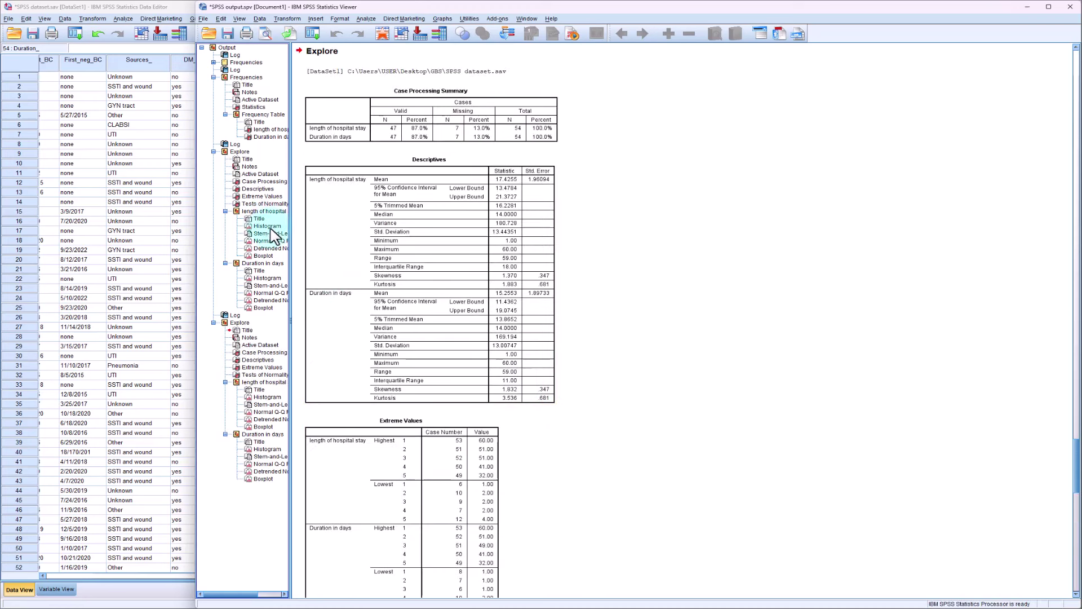
Step: Review the new Explore extreme values, normality tests, length of hospital stay plots, and the Duration in days histogram and stem-and-leaf plot
scroll(338, 341, down, 1)
scroll(337, 342, down, 3)
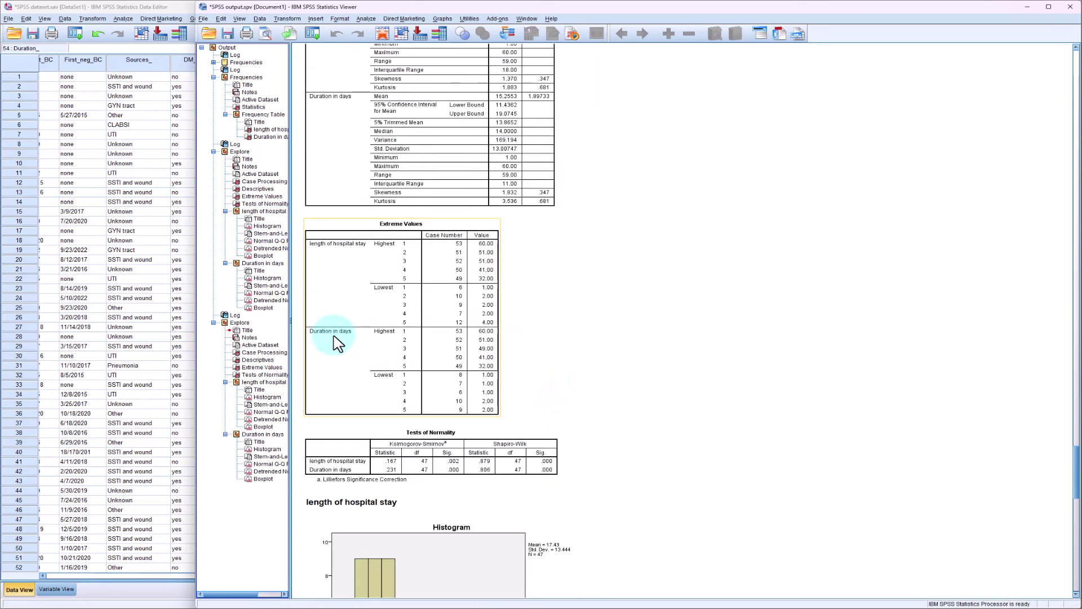
scroll(550, 483, down, 3)
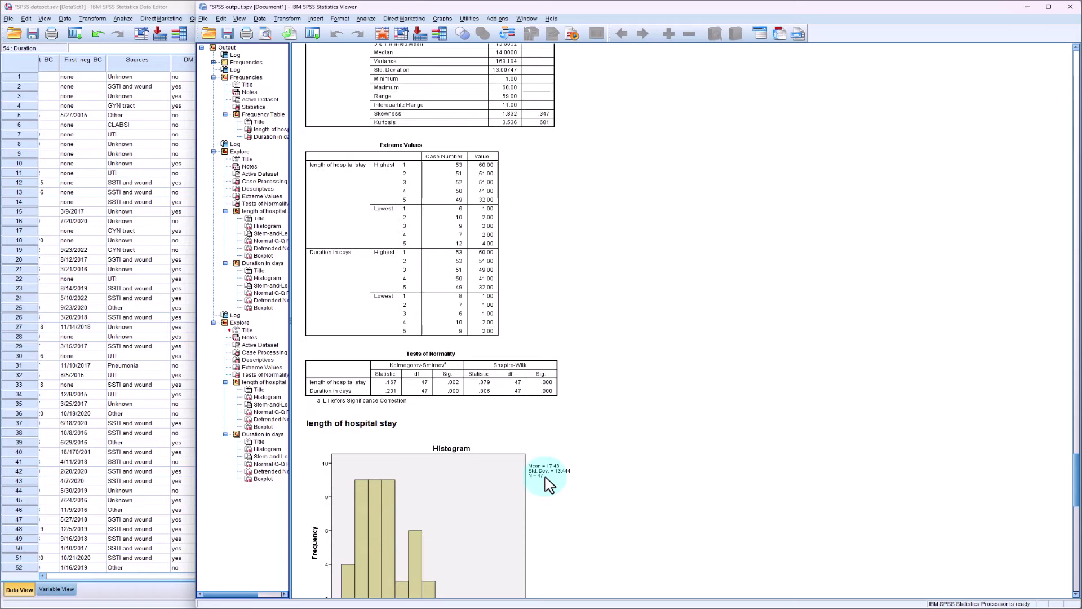
scroll(549, 485, down, 3)
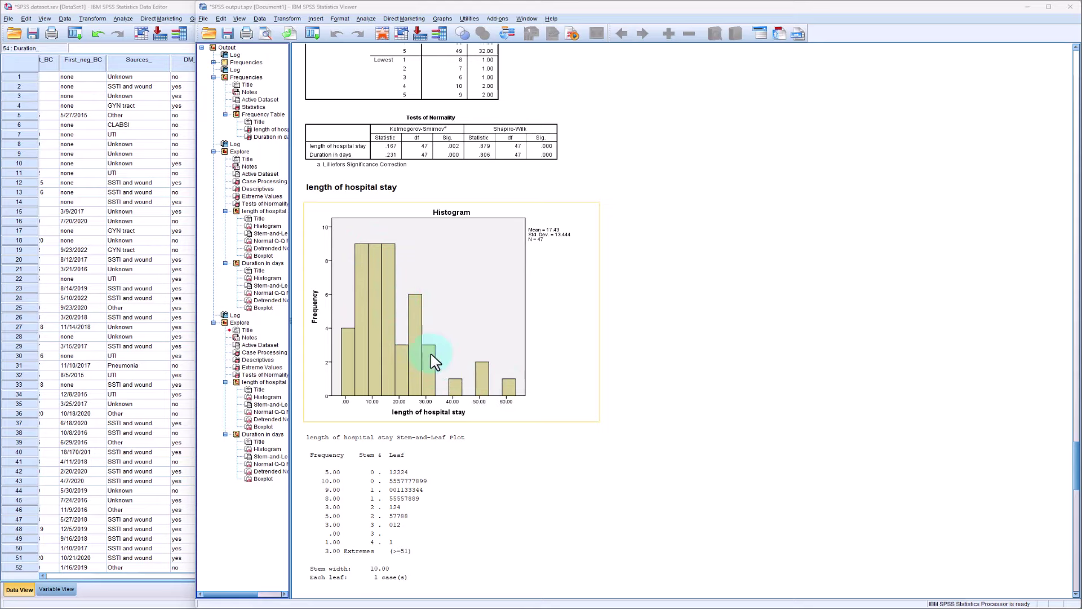
scroll(455, 314, down, 3)
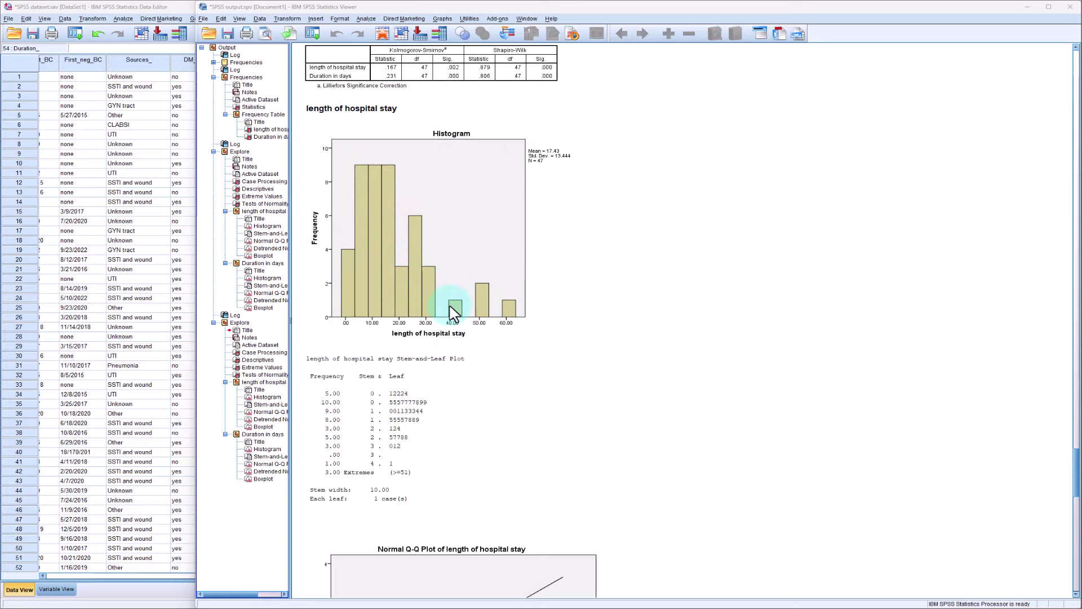
scroll(454, 314, down, 20)
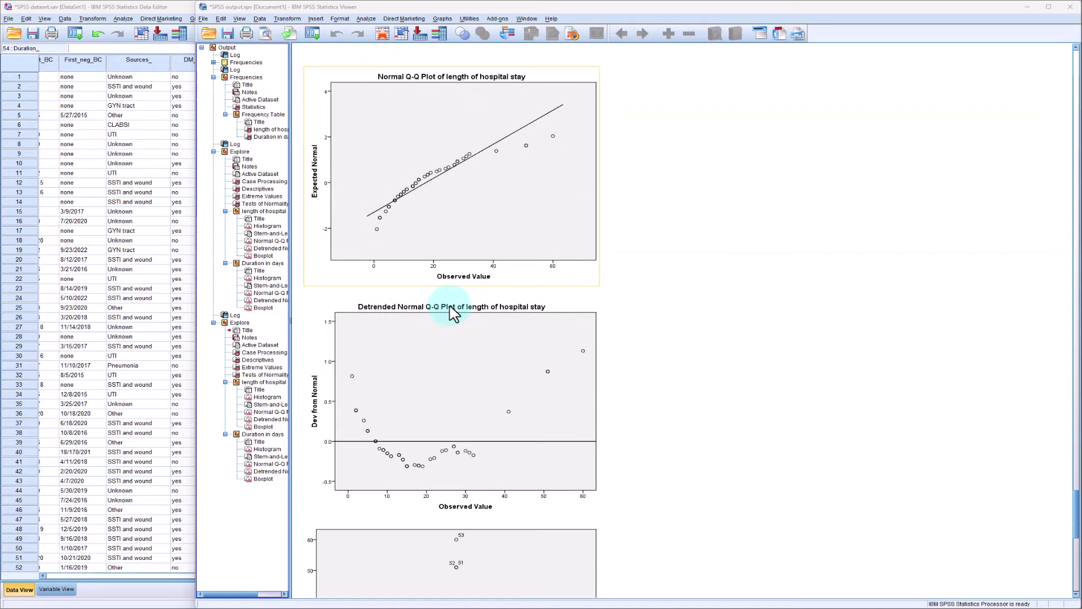
scroll(455, 314, down, 10)
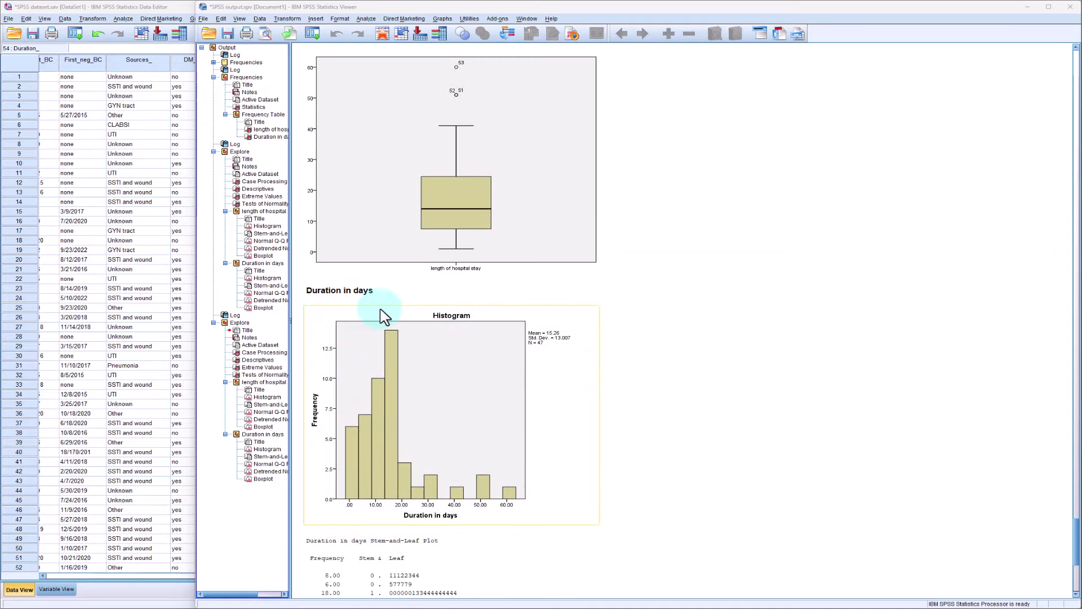
scroll(381, 309, down, 3)
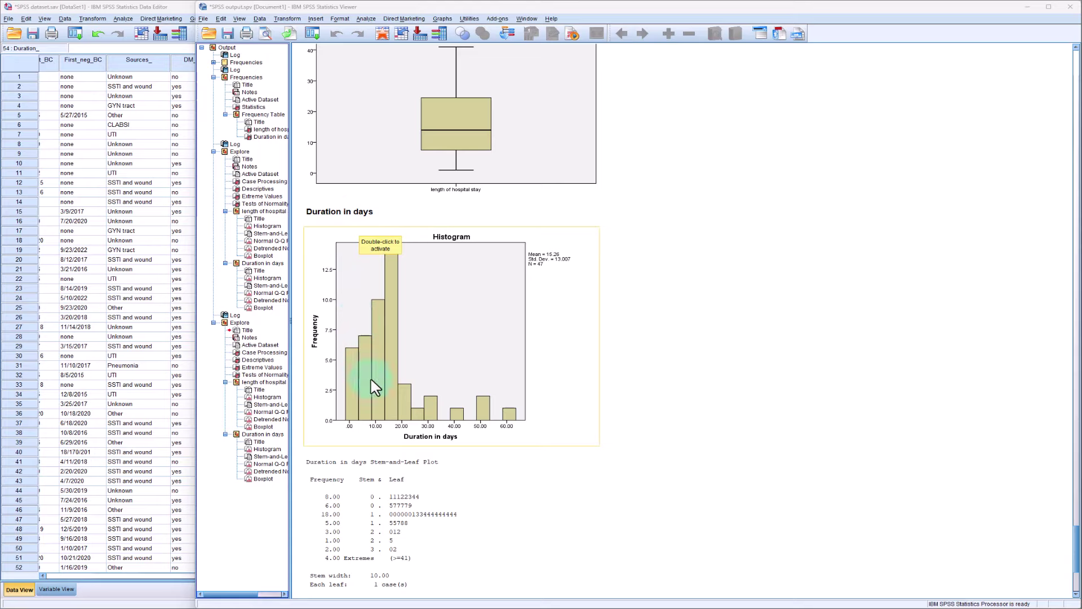
Step: Compare the latest length of hospital stay and Duration in days histograms, stem-and-leaf plots, Q-Q plots and boxplot with the normality tests
scroll(404, 457, up, 15)
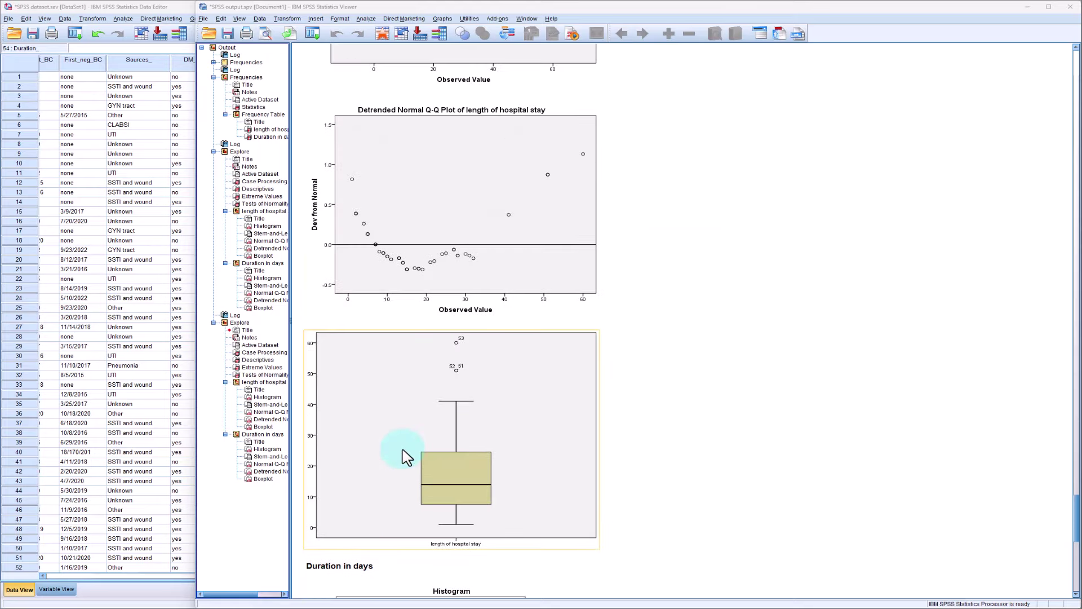
scroll(407, 457, up, 10)
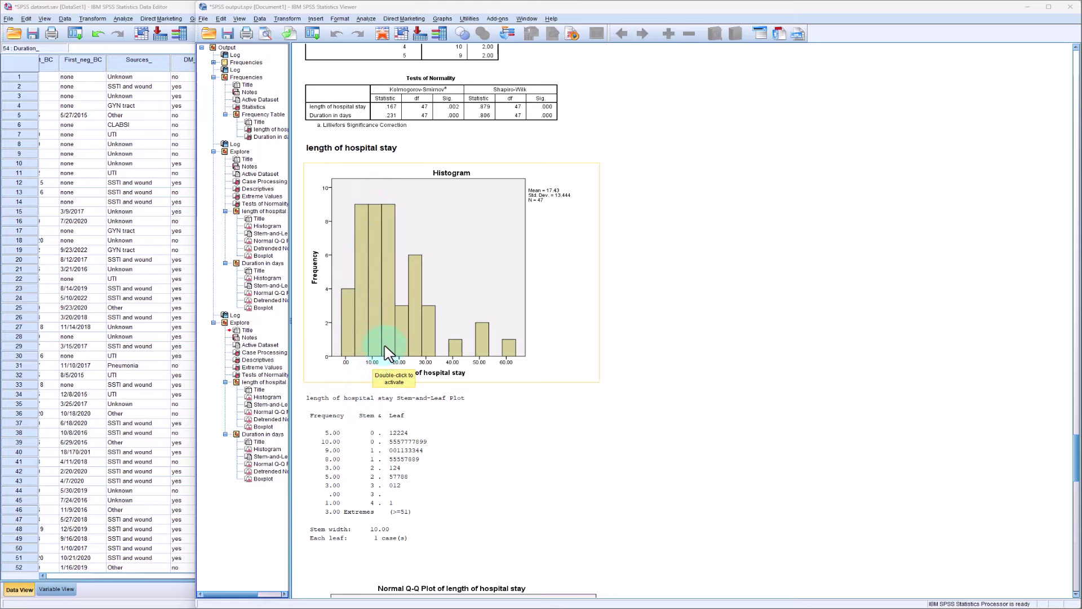
scroll(398, 471, down, 5)
scroll(399, 468, down, 12)
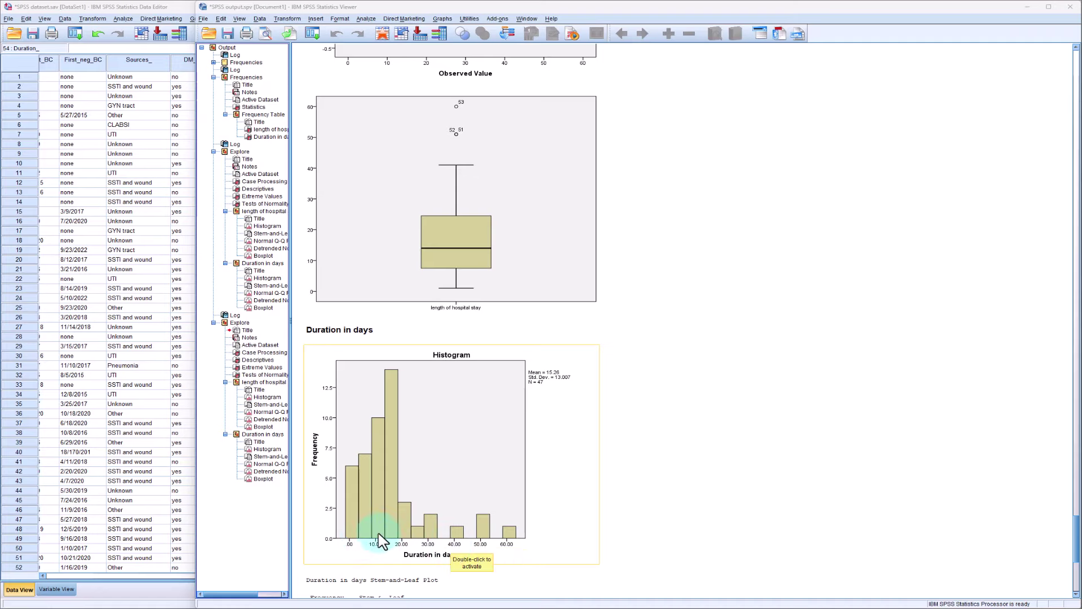
scroll(381, 541, up, 3)
scroll(381, 541, down, 4)
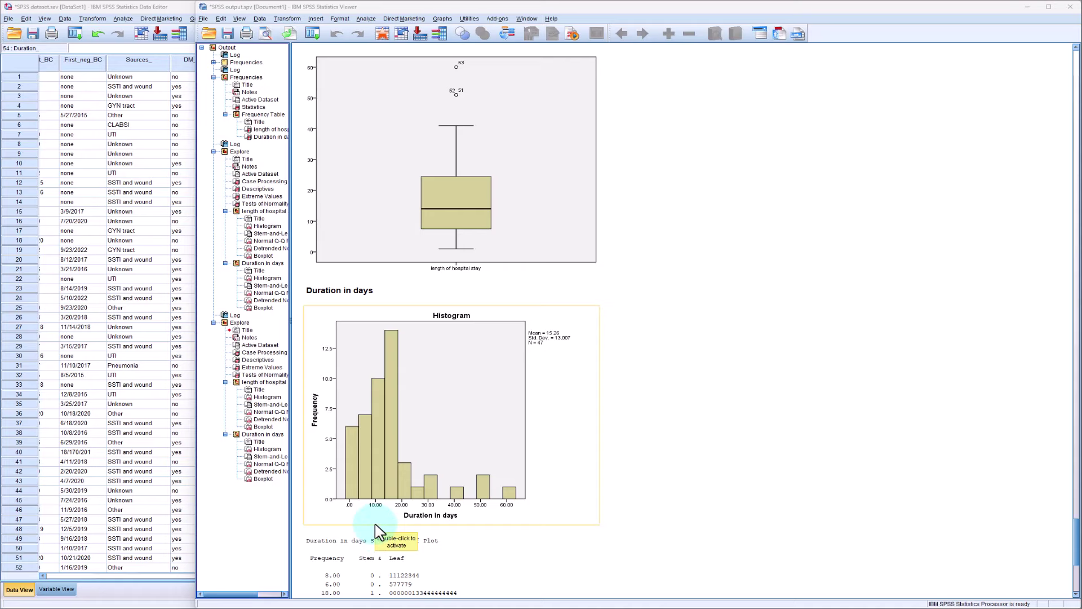
scroll(376, 532, down, 2)
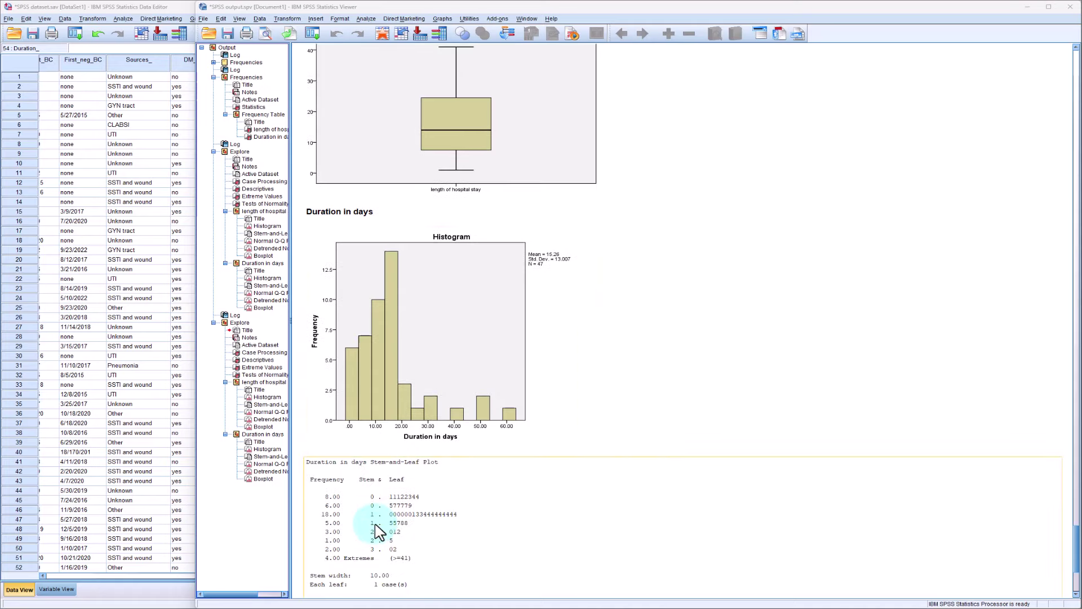
scroll(378, 532, up, 6)
scroll(377, 532, up, 9)
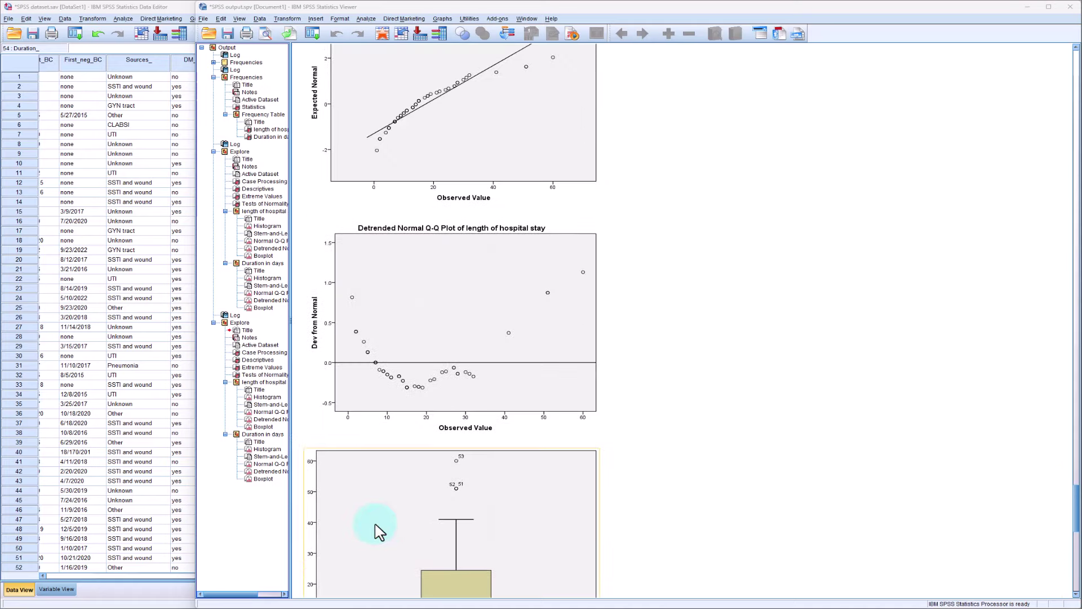
scroll(377, 532, up, 15)
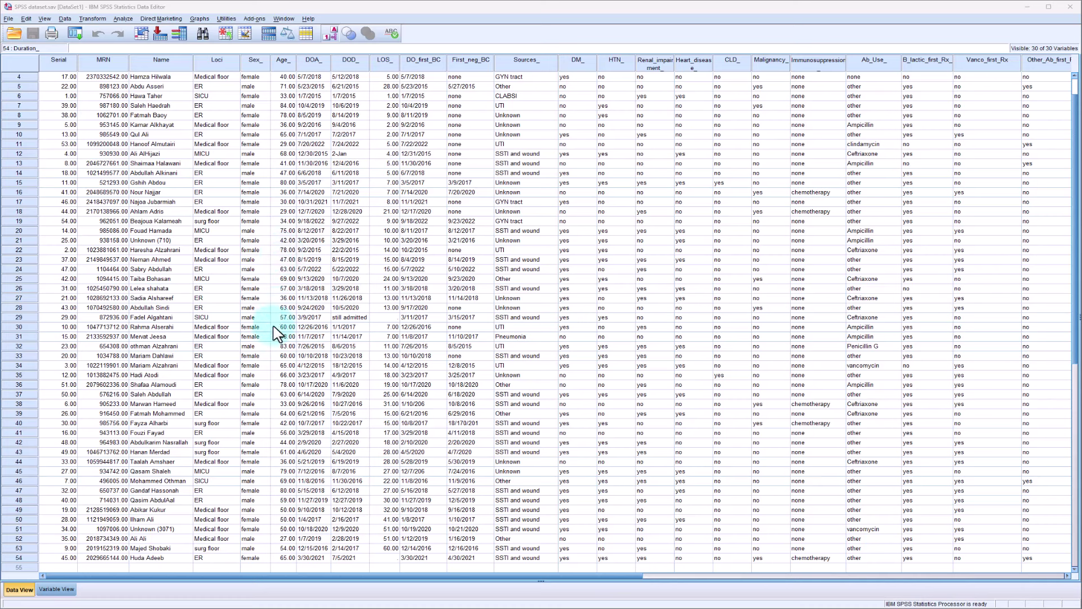
Step: Return to the dataset and inspect case 54 and the Age_ and LOS_ columns
click(16, 558)
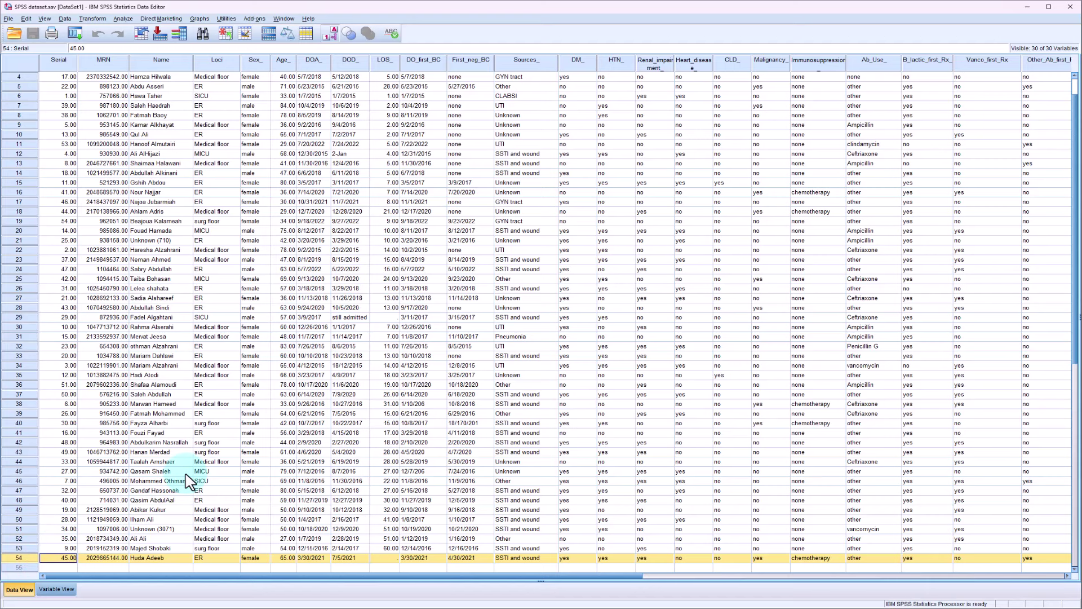
click(384, 59)
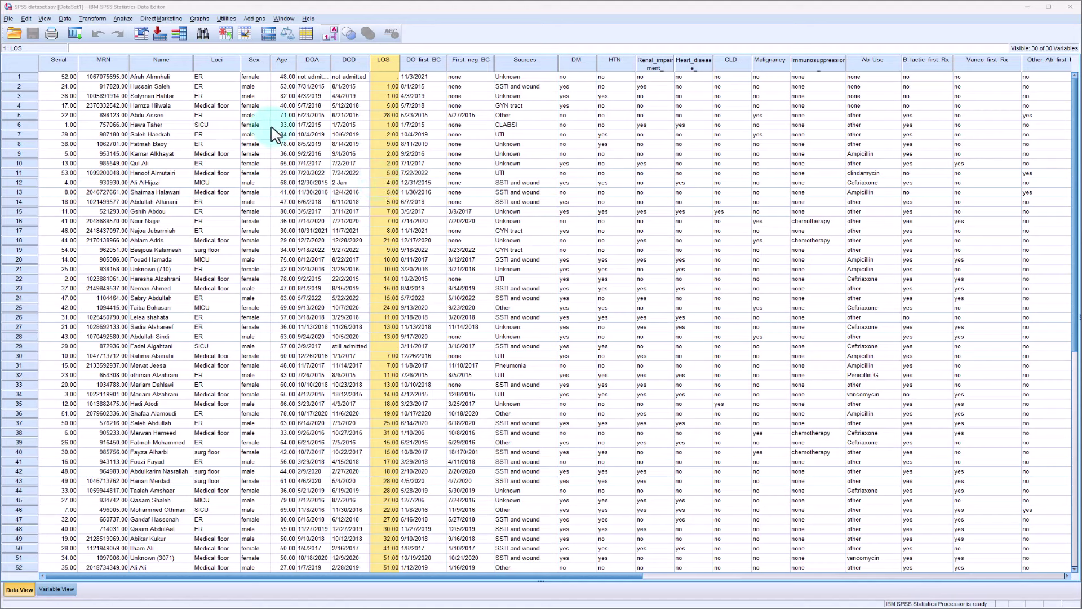
click(283, 64)
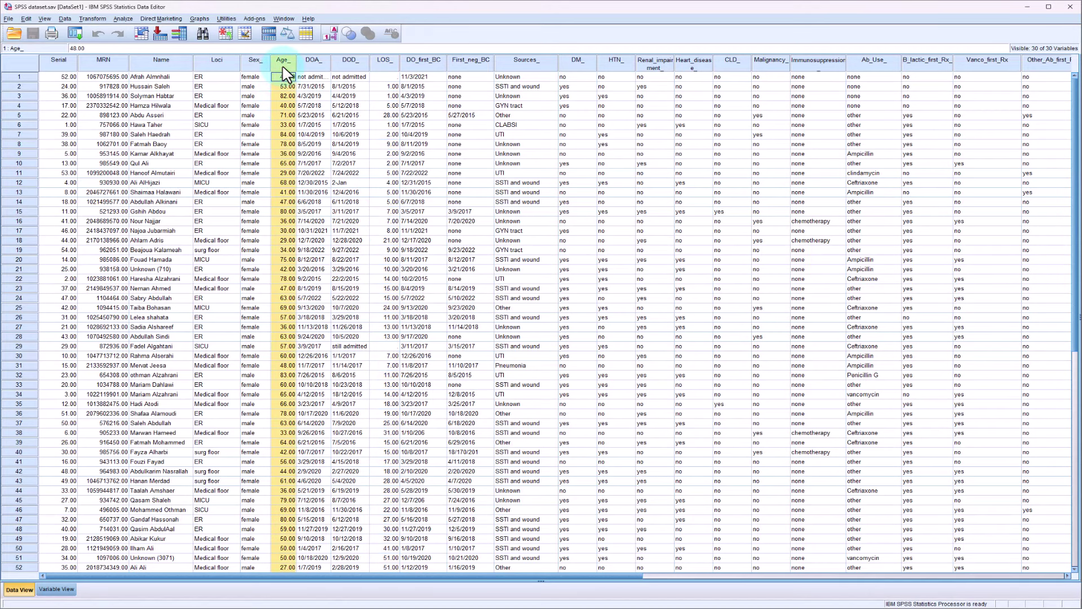
click(387, 65)
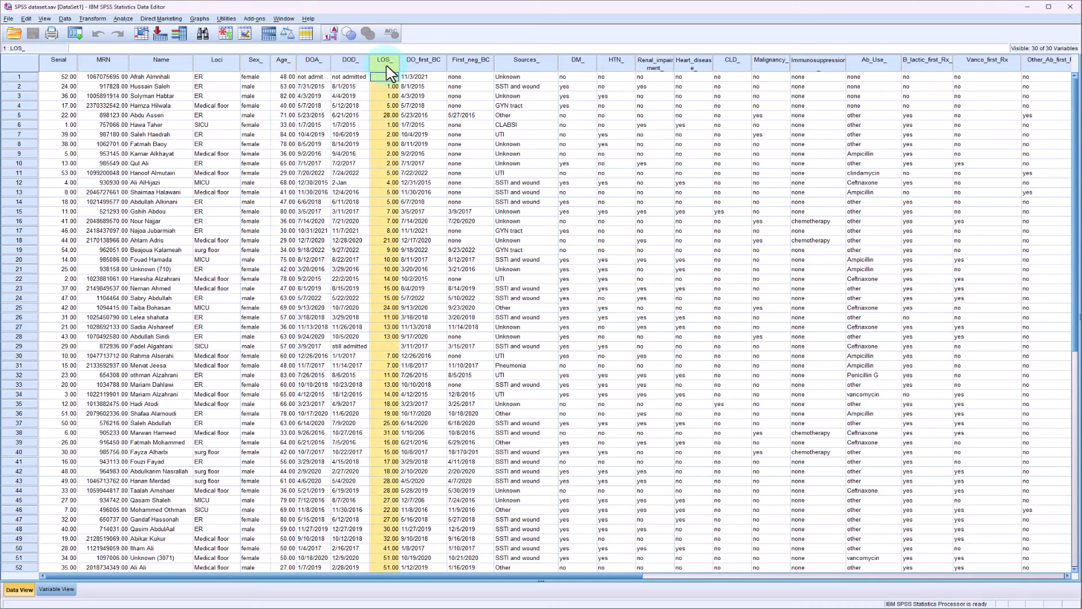
Step: Set up a bivariate correlation with Age_, length of hospital stay and Duration in days as the variables
click(123, 19)
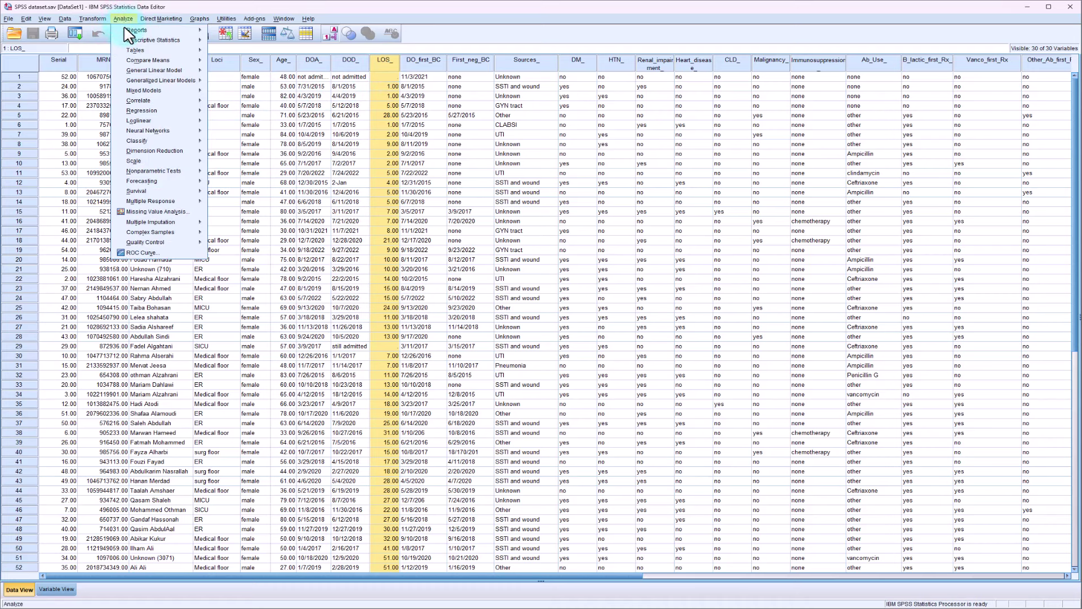
mouse_move(161, 98)
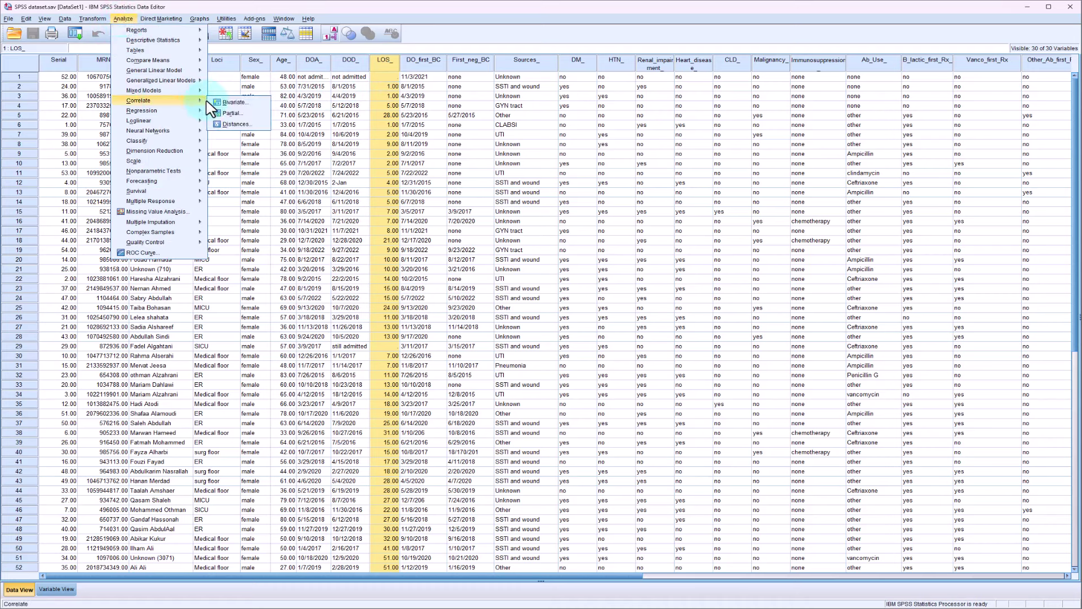
click(233, 102)
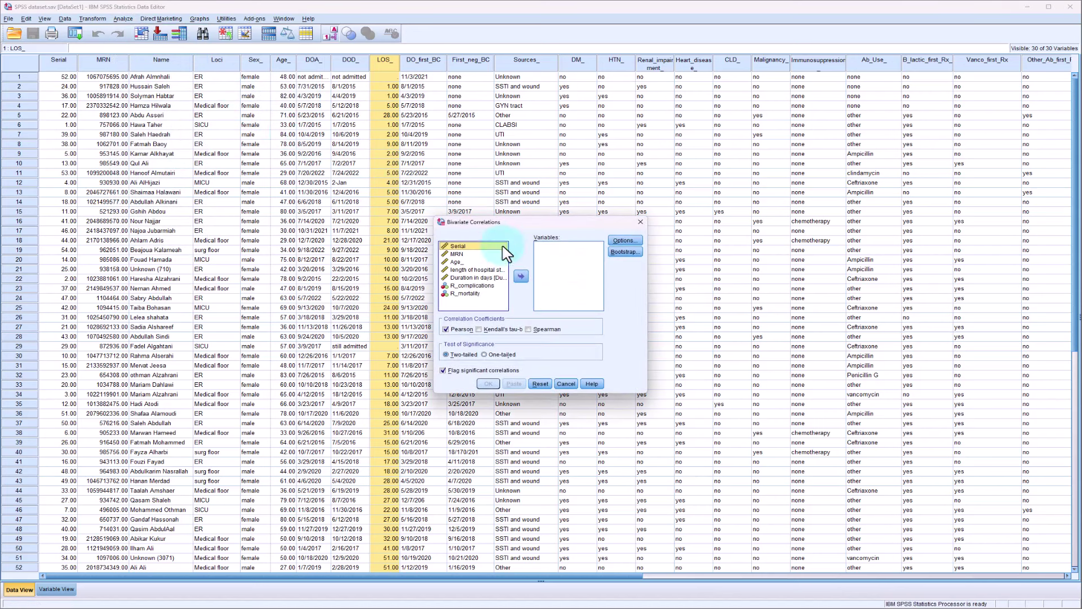
click(459, 262)
drag(462, 263, 490, 282)
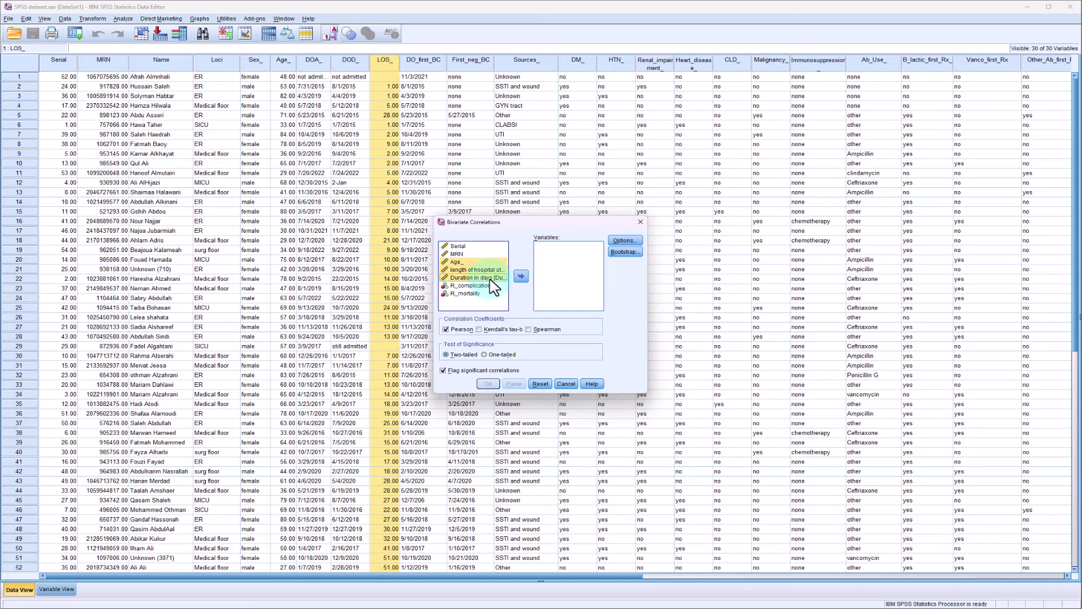
click(521, 276)
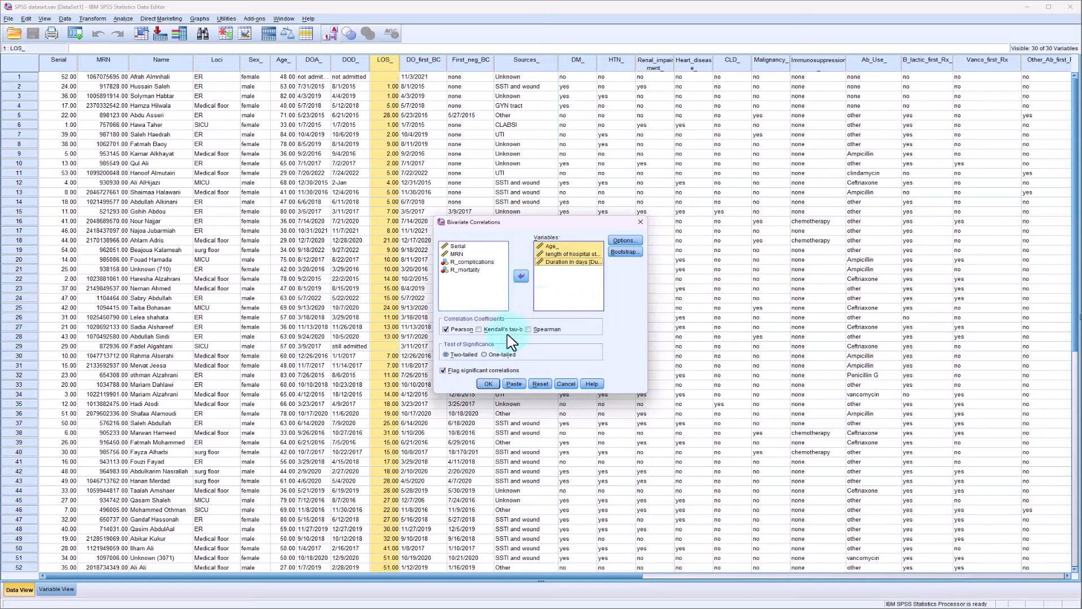
Step: Run the correlation with Spearman instead of Pearson, keeping pairwise exclusion of missing cases, and examine the Correlations table
click(528, 329)
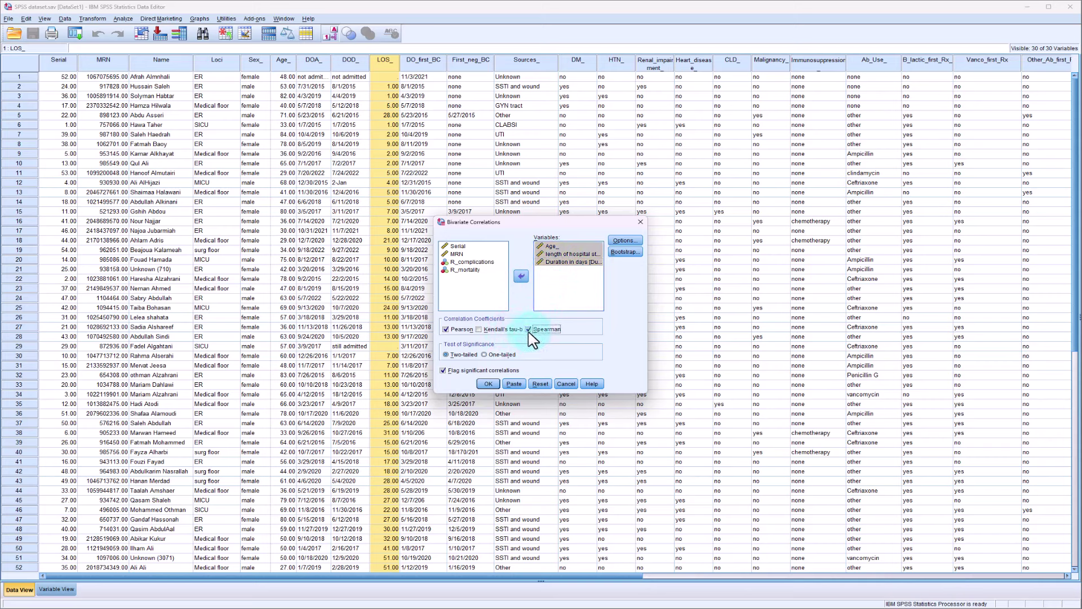
click(447, 332)
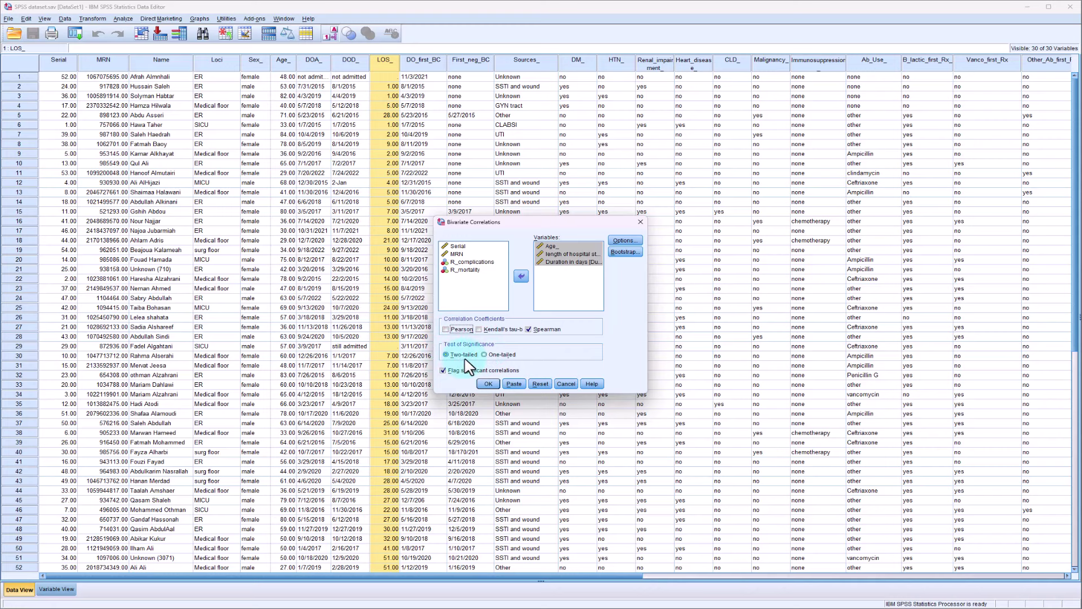
click(632, 244)
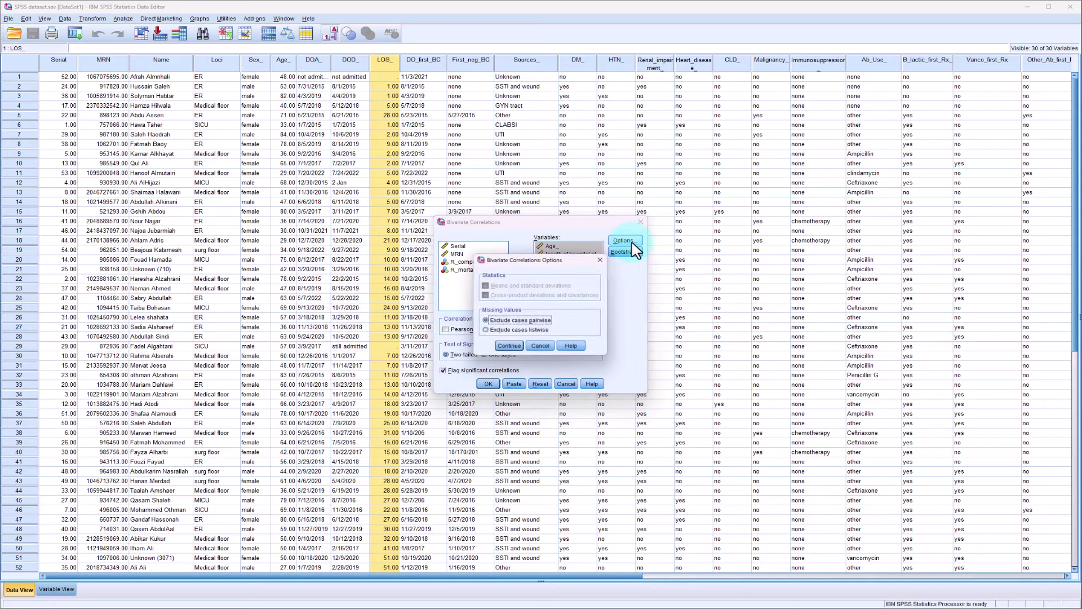
click(512, 346)
click(488, 383)
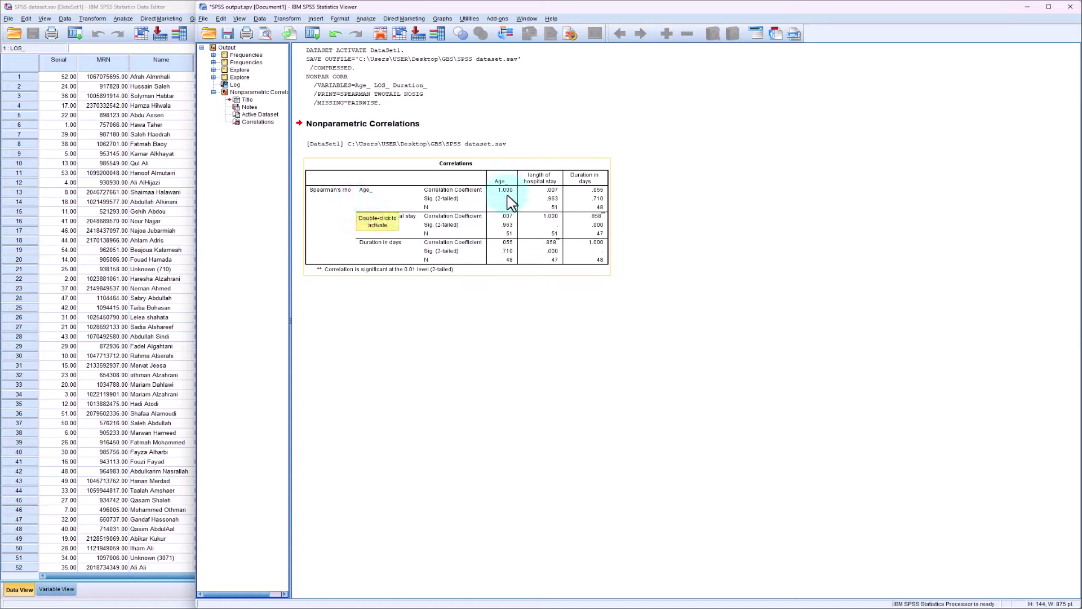
click(404, 233)
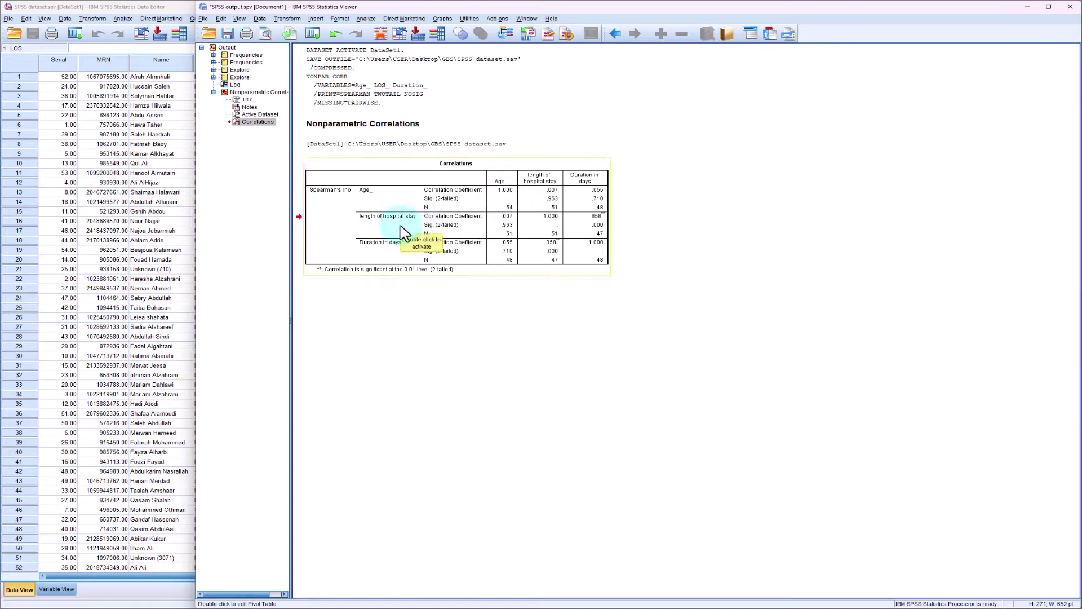
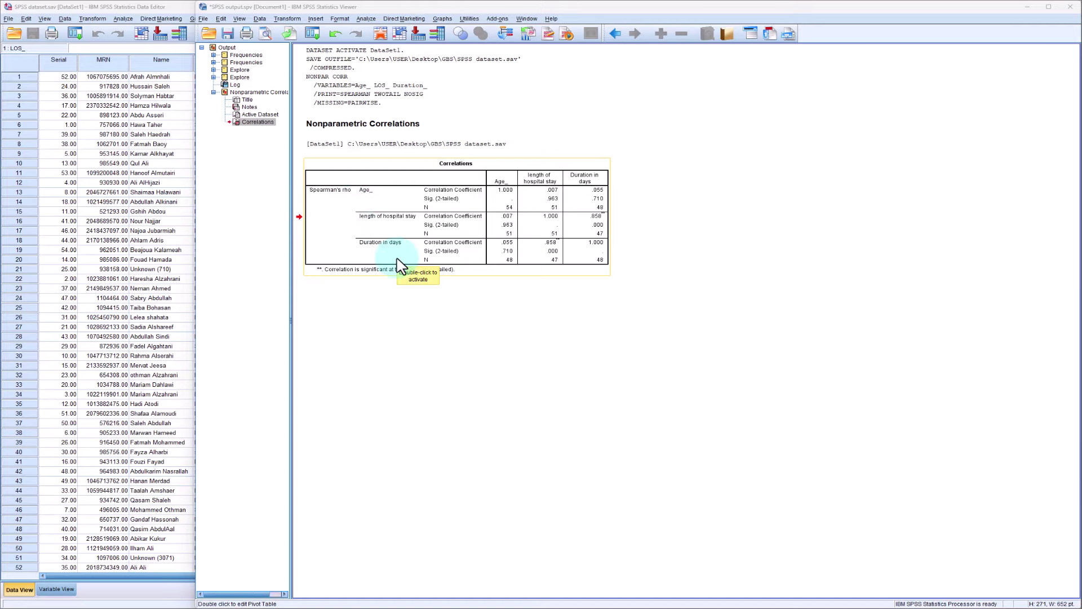
Step: Return to the dataset and inspect the Sex_, R_complications and R_mortality columns
click(160, 11)
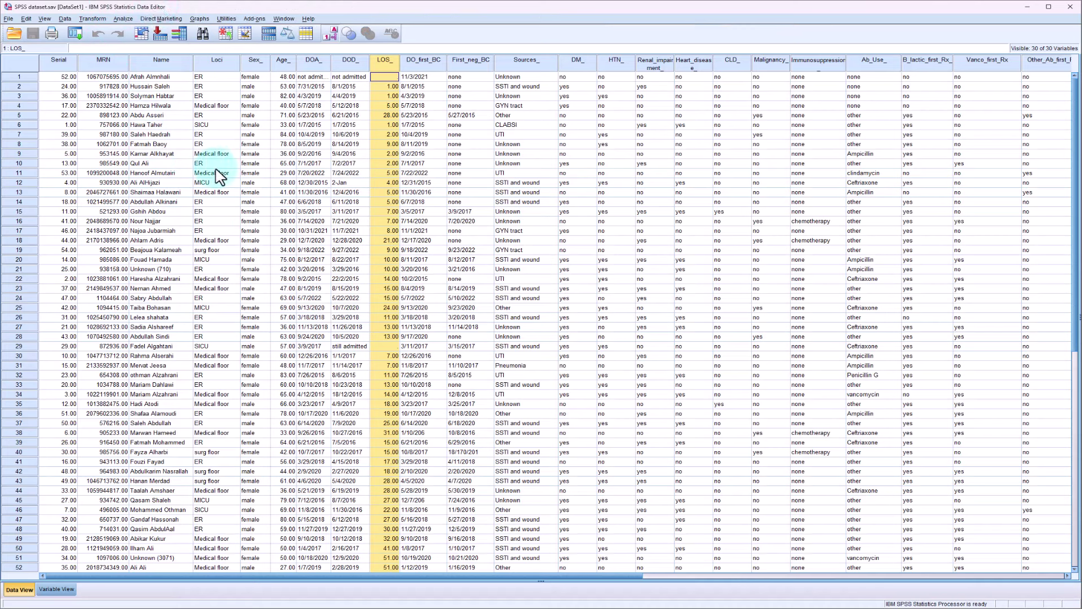
click(255, 60)
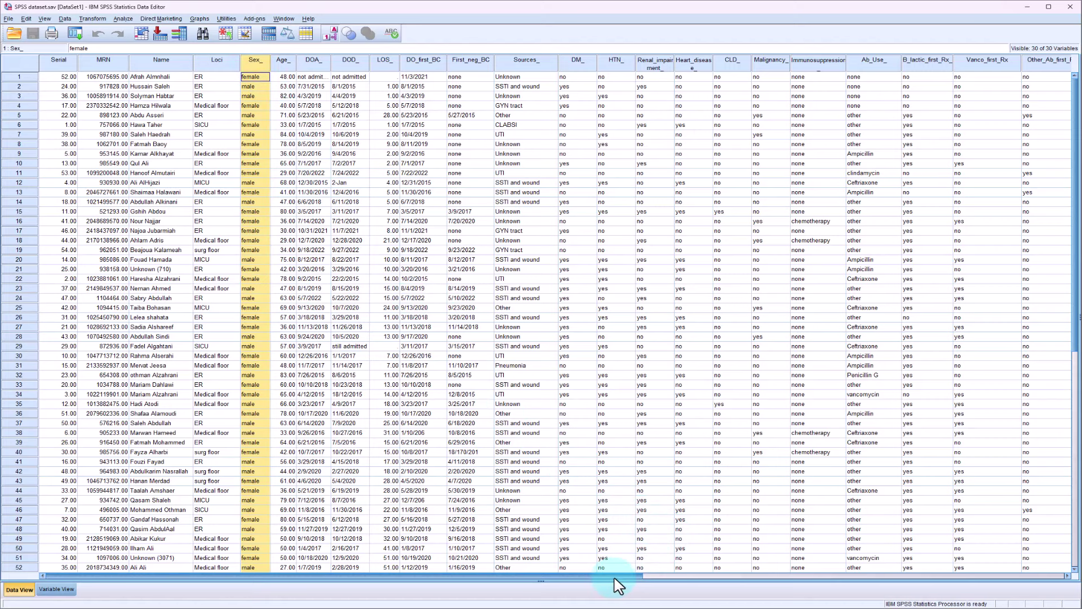
drag(616, 576, 882, 570)
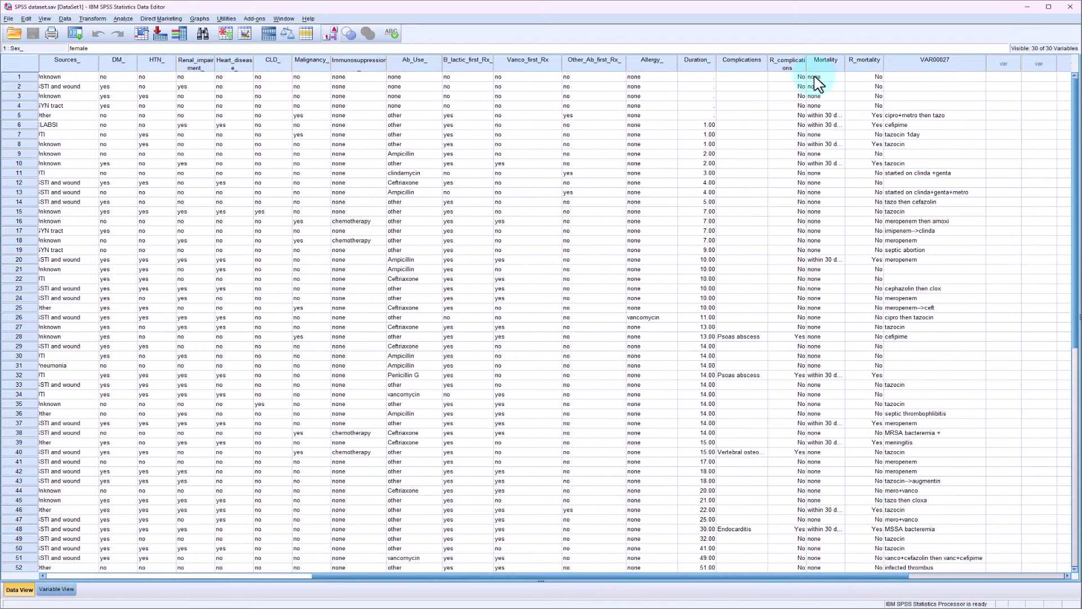
click(785, 68)
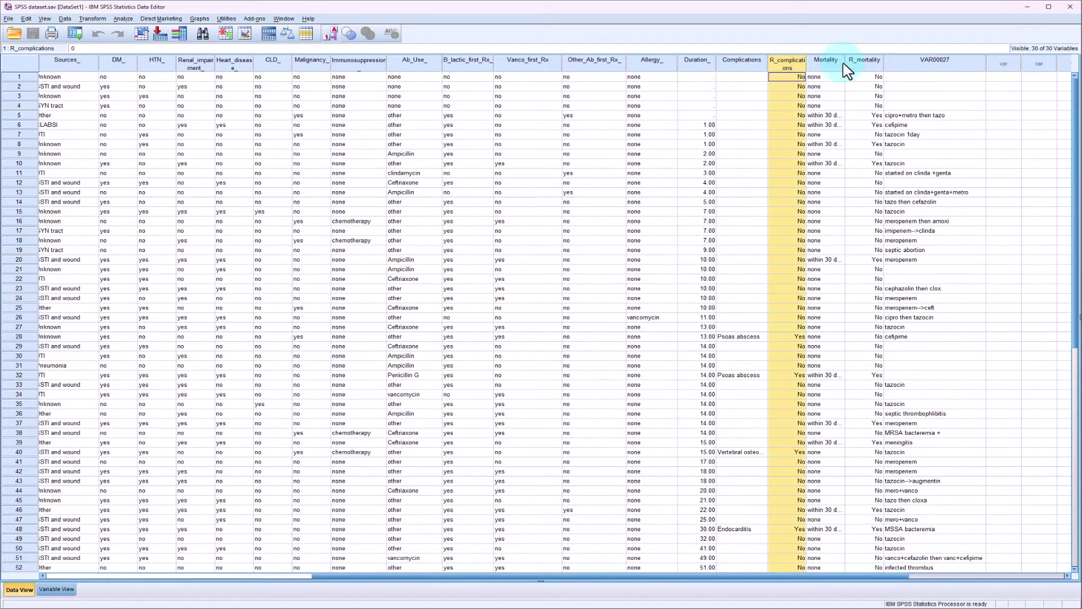
click(864, 66)
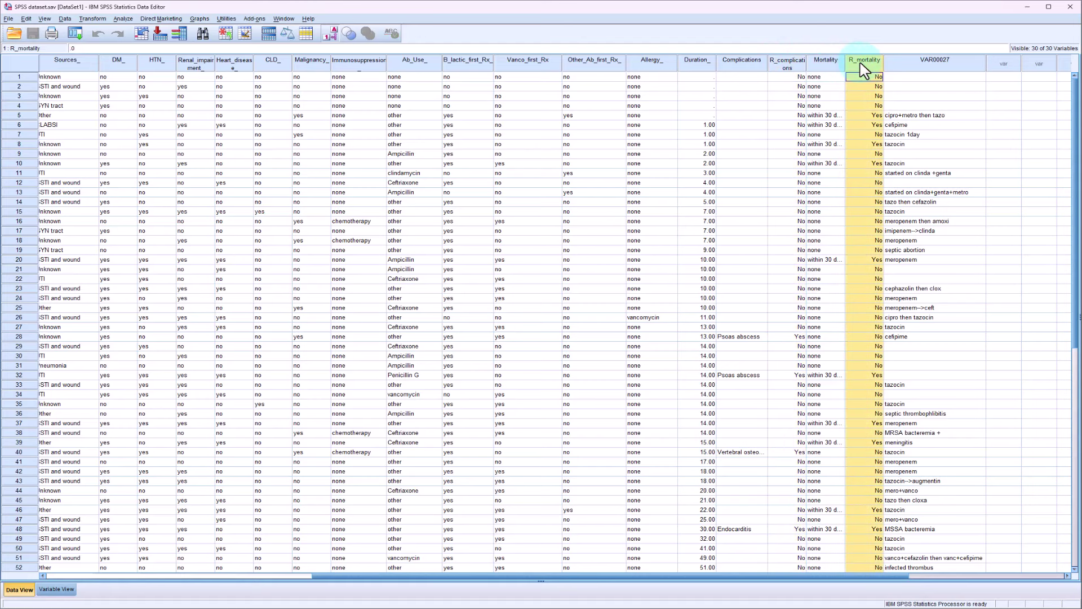
Step: Start a Crosstabs analysis with Sex_ as the row variable
click(126, 19)
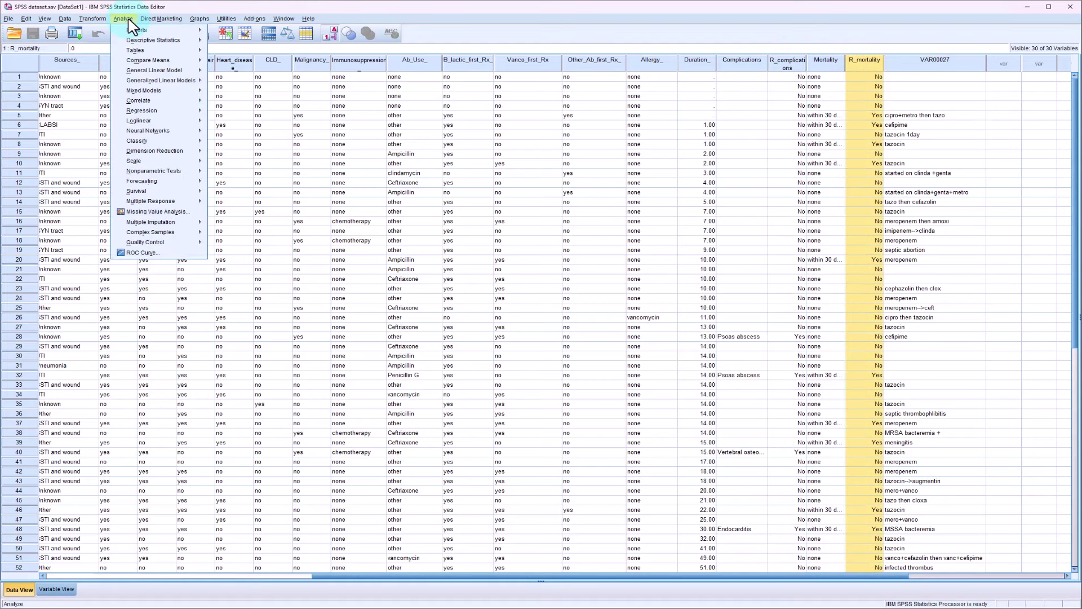
mouse_move(141, 43)
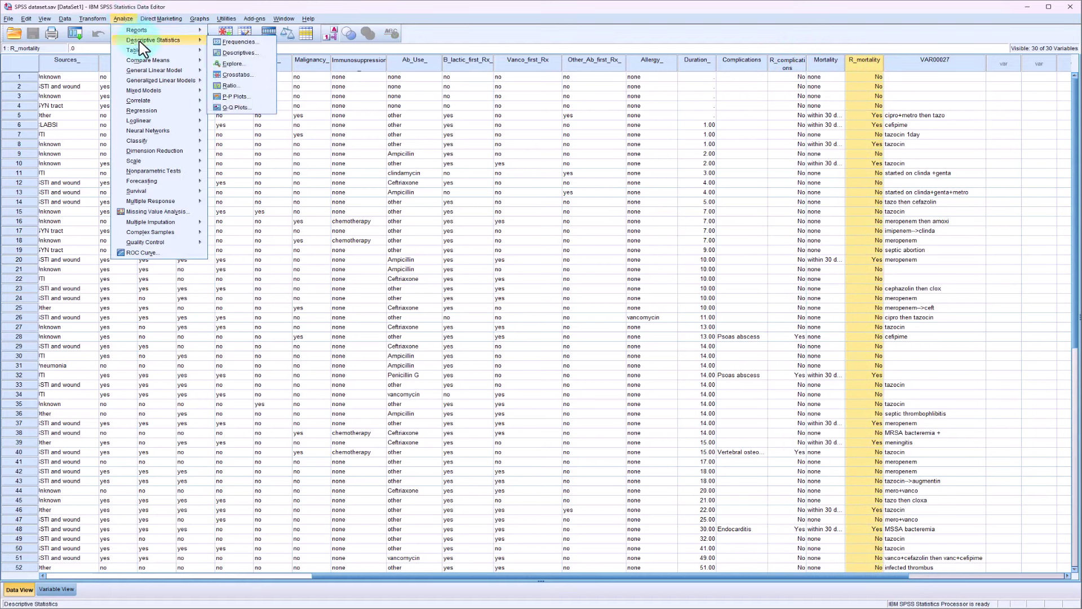
click(248, 75)
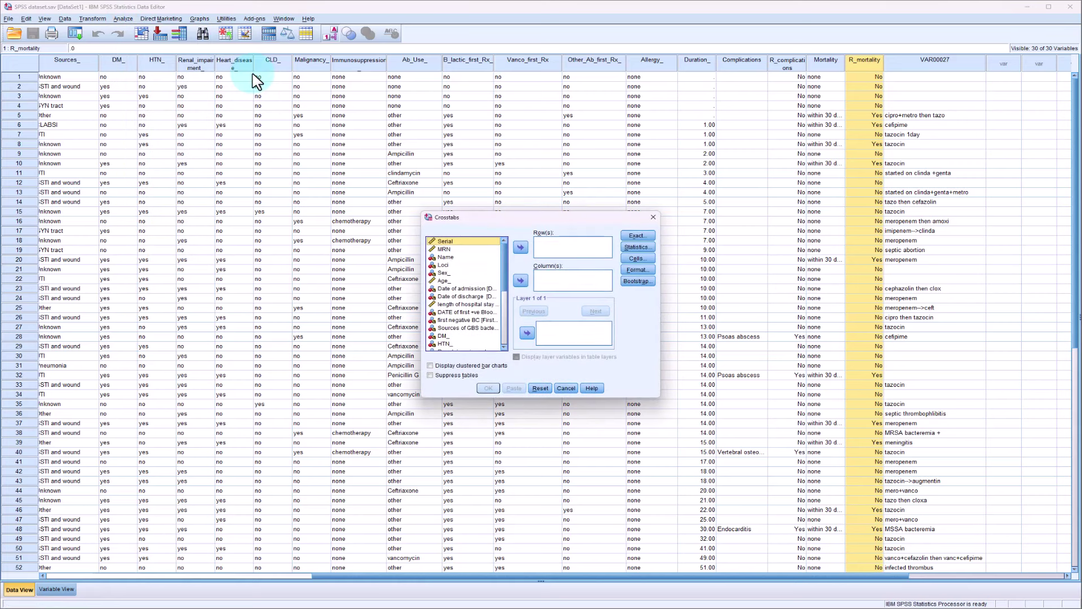
click(467, 273)
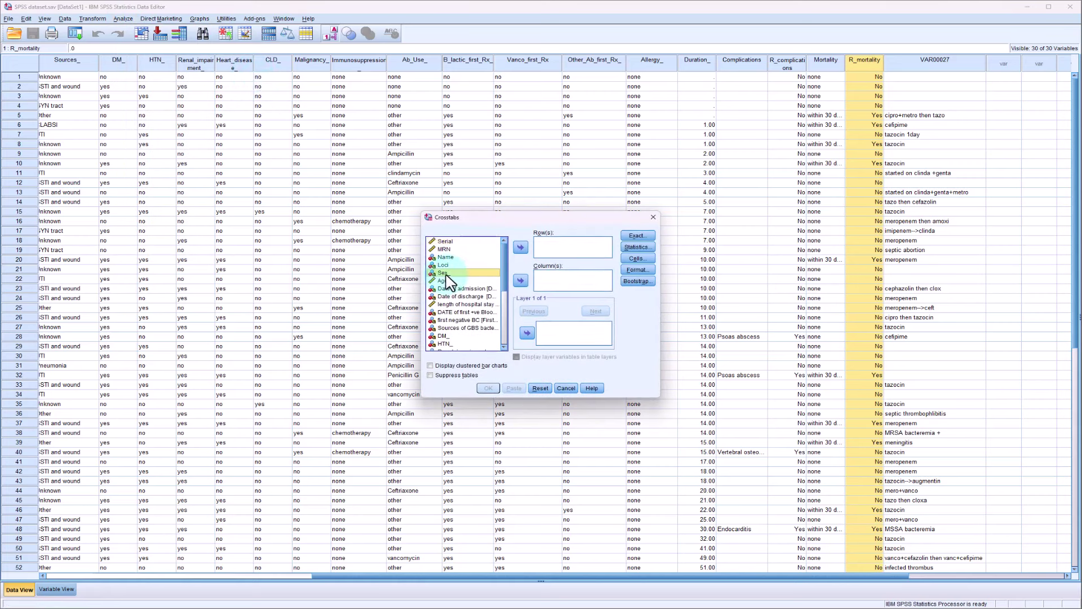
click(525, 247)
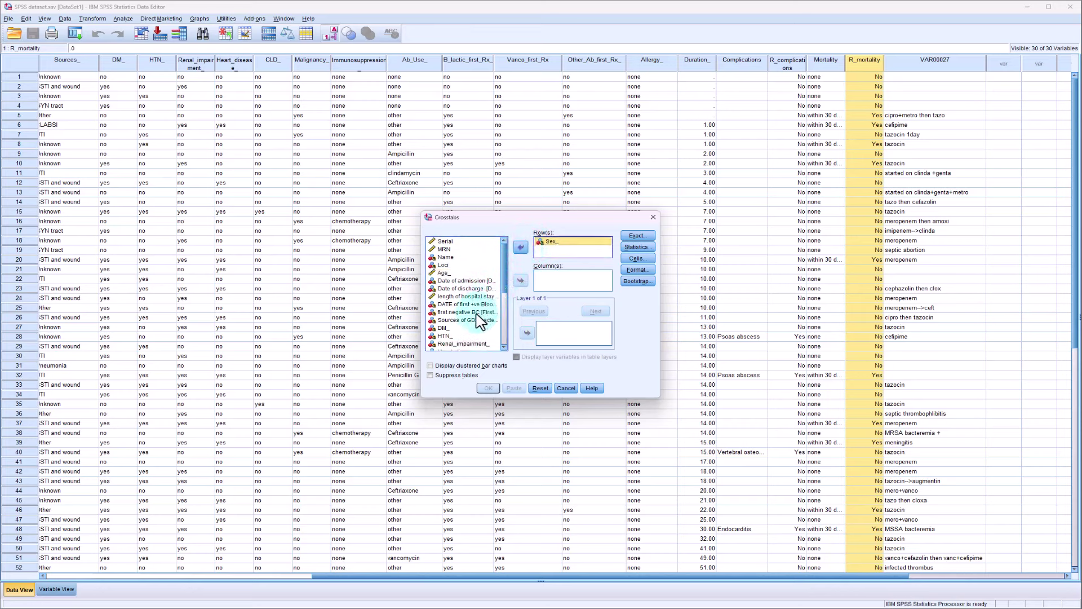
Step: Add R_complications and R_mortality as the crosstab column variables, keeping the exact tests setting at Asymptotic only
scroll(476, 310, down, 5)
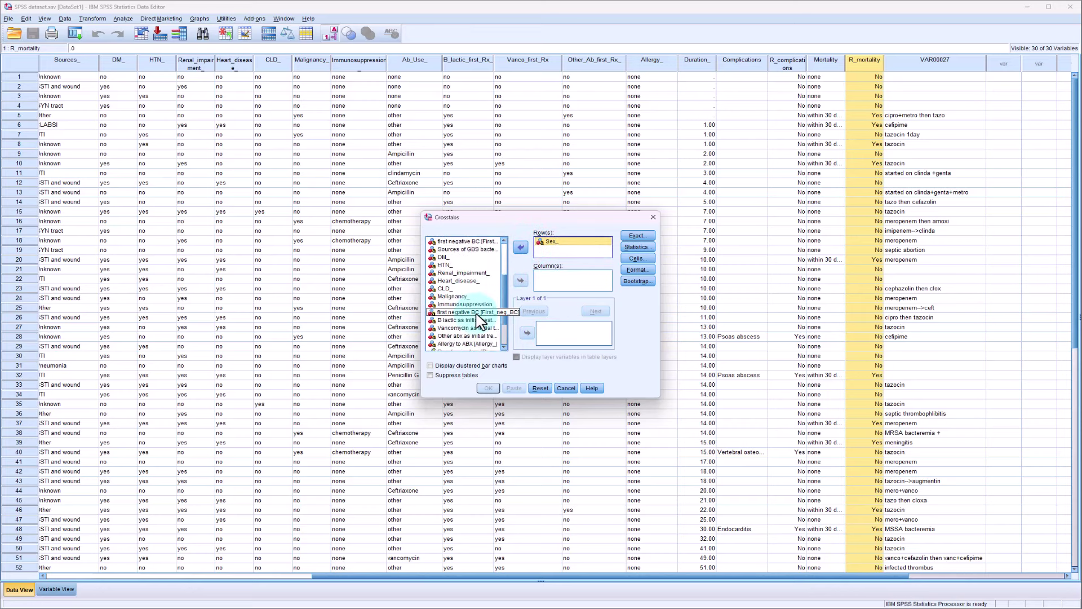
click(468, 323)
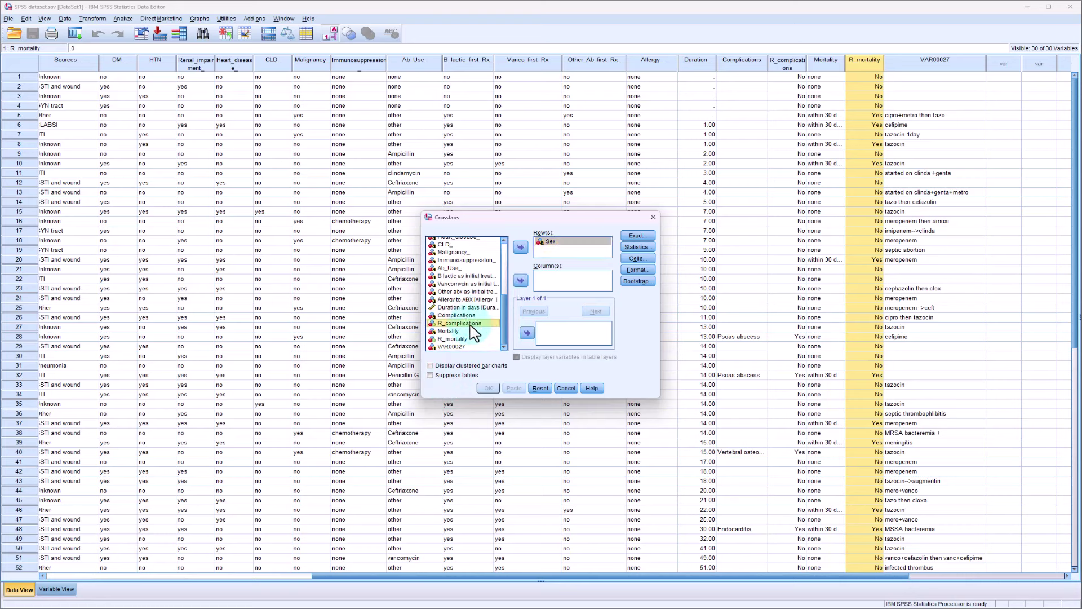
ctrl+click(470, 339)
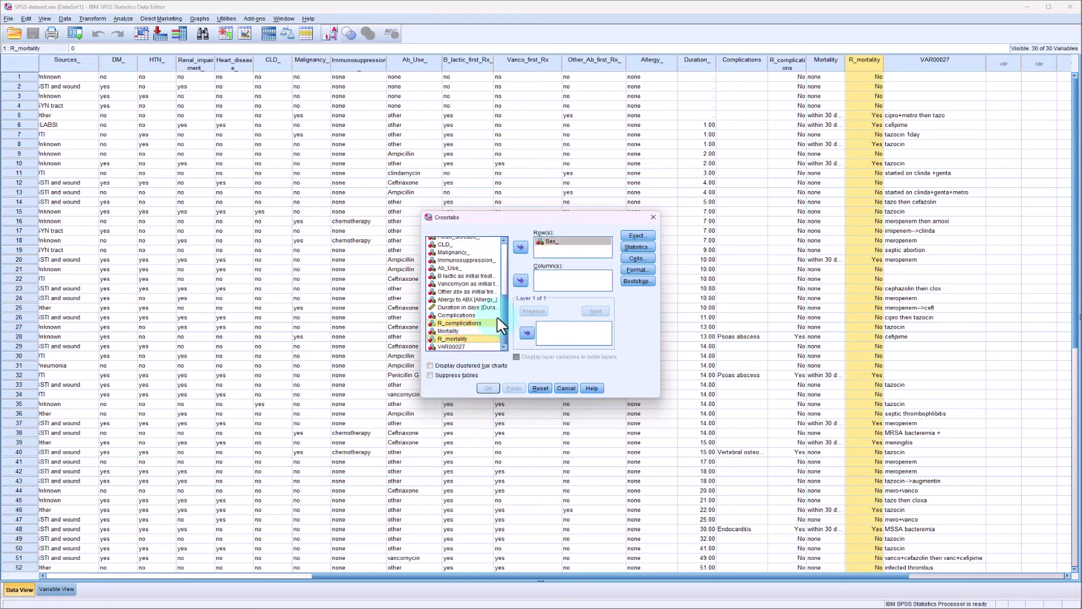
click(520, 280)
click(635, 236)
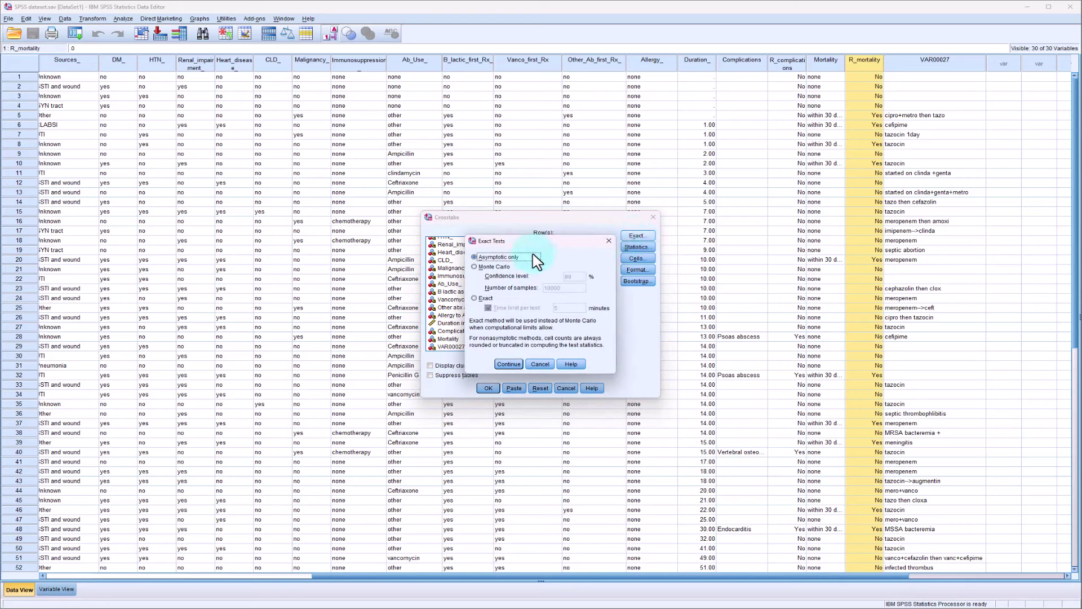
click(514, 363)
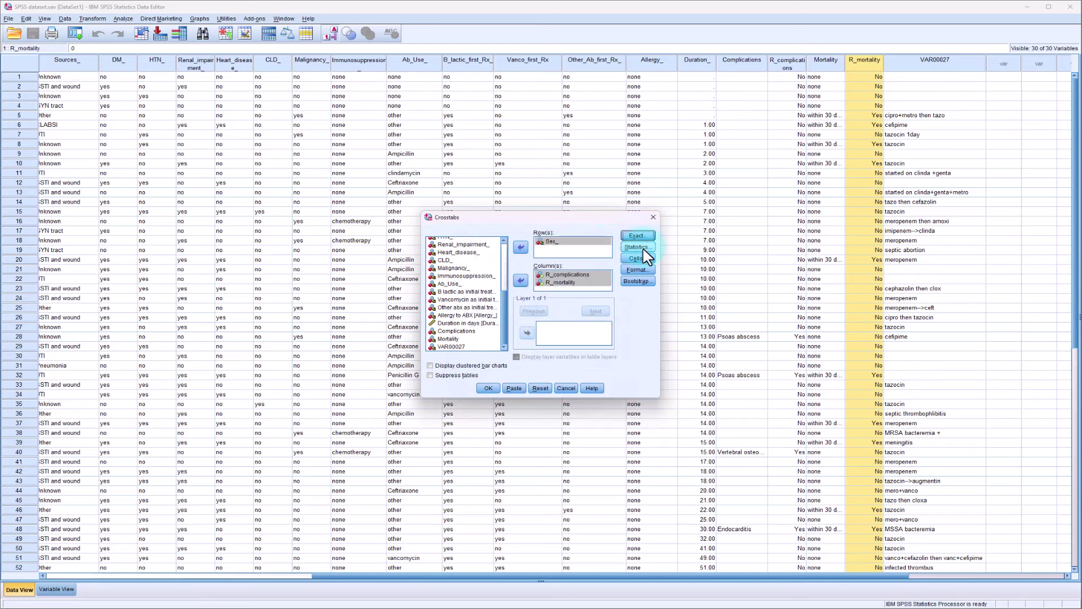
Step: Request the Chi-square, Contingency coefficient, Phi and Cramer's V, Kappa and Risk statistics for the crosstab
click(638, 247)
click(488, 248)
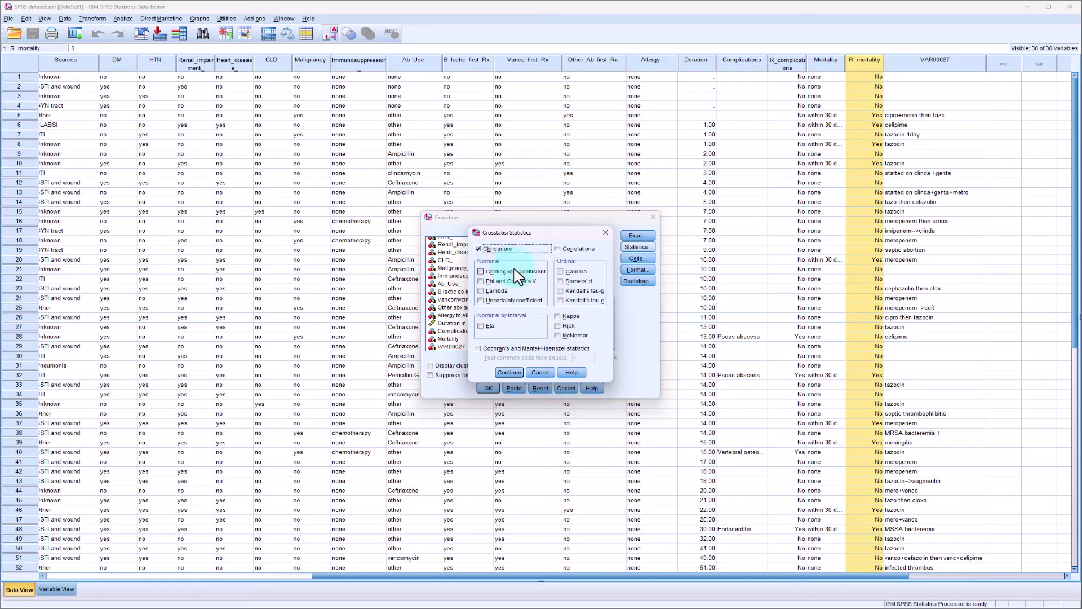
click(513, 271)
click(514, 281)
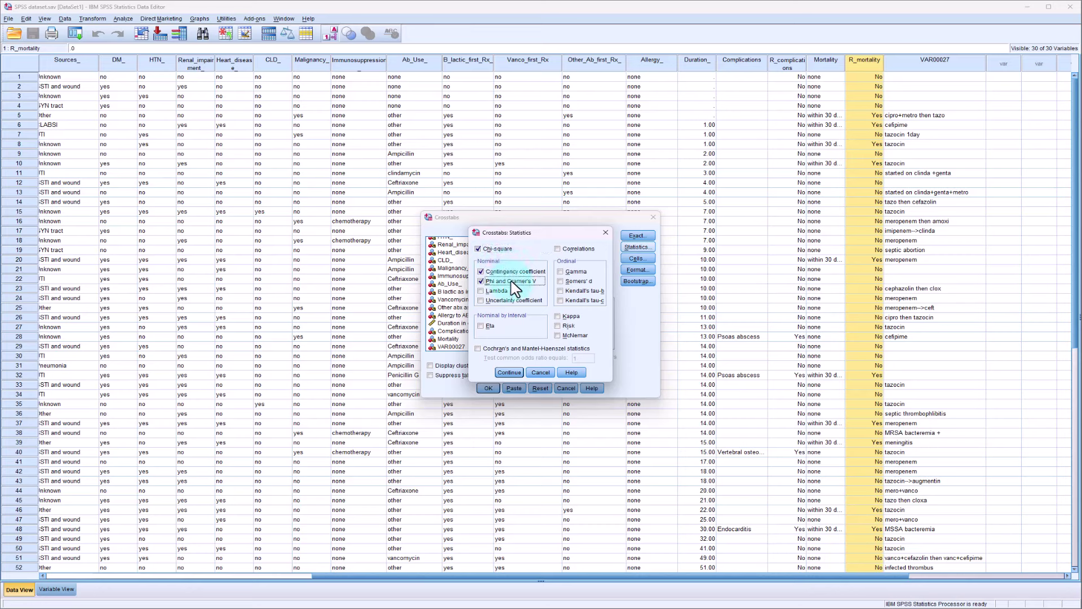
click(558, 325)
click(559, 316)
click(515, 373)
Step: Include observed and expected counts plus row, column and total percentages in the crosstab cells, and run the analysis
click(637, 260)
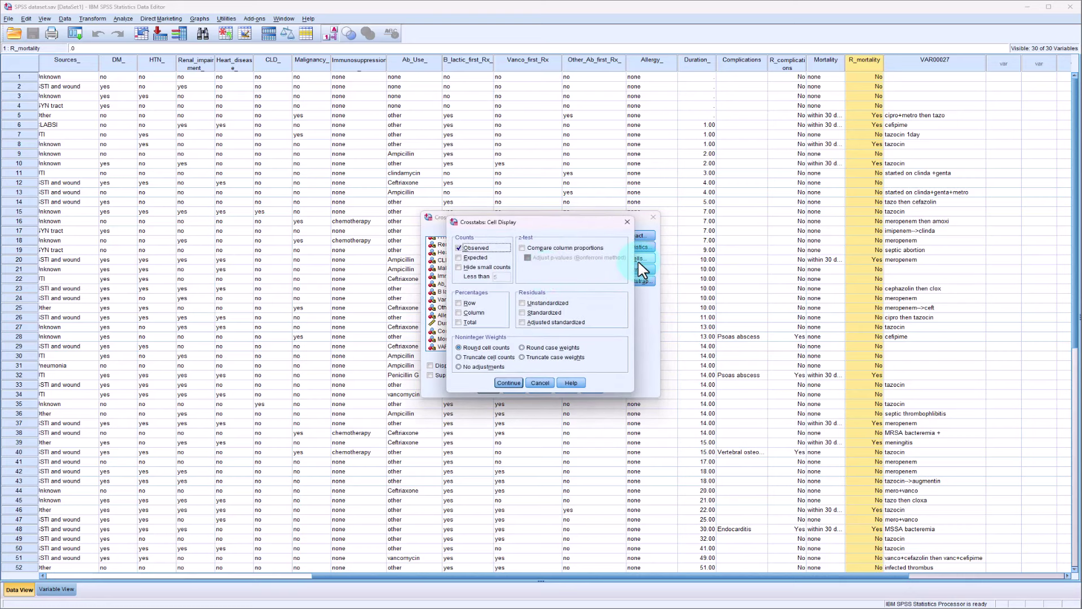
click(478, 258)
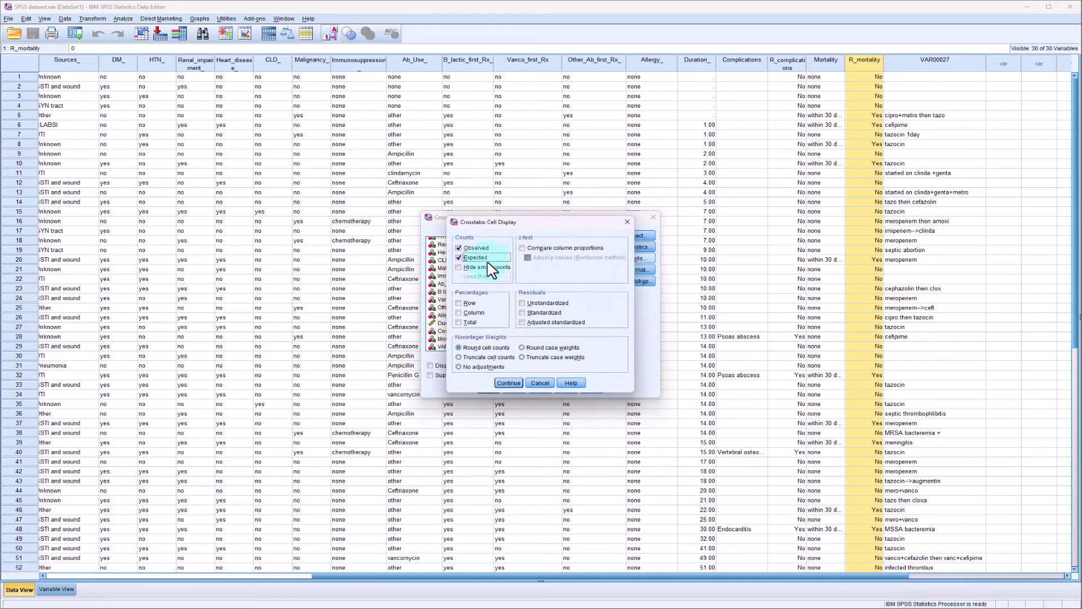
click(470, 302)
click(473, 312)
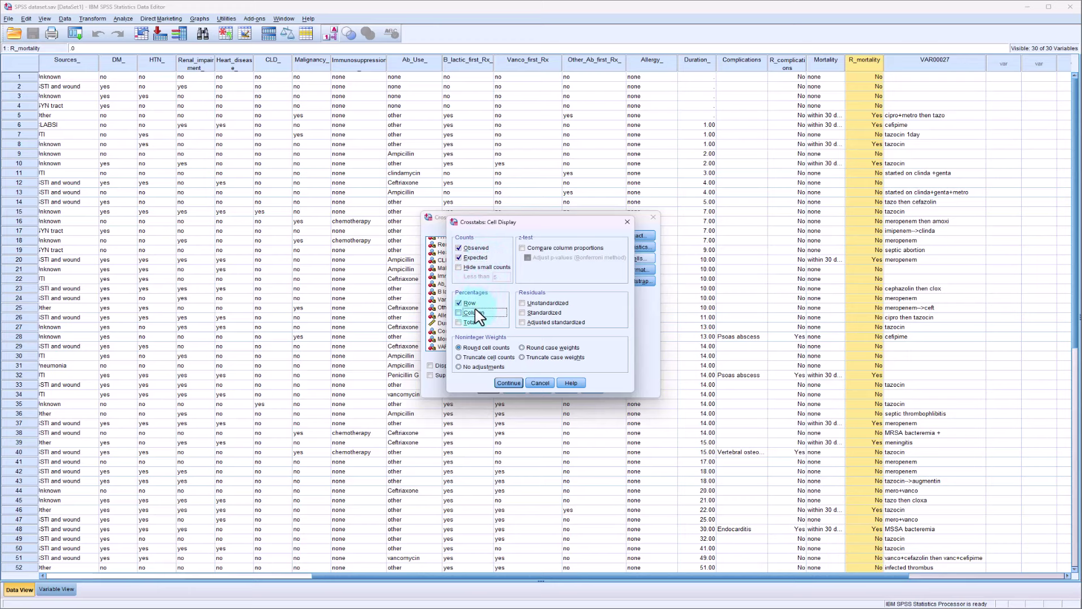
click(471, 322)
click(504, 382)
click(488, 388)
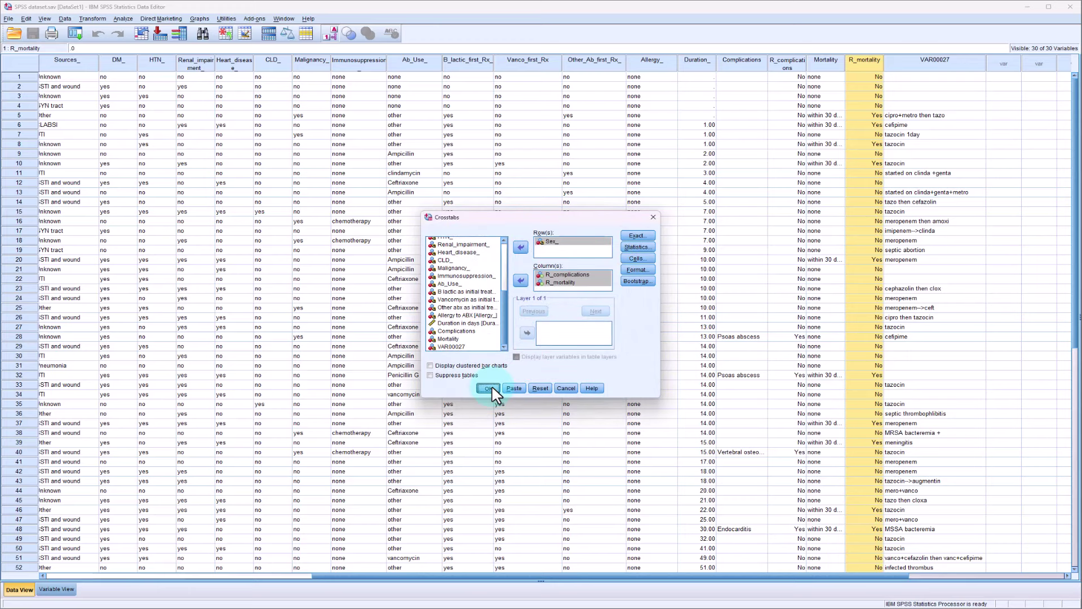
click(494, 389)
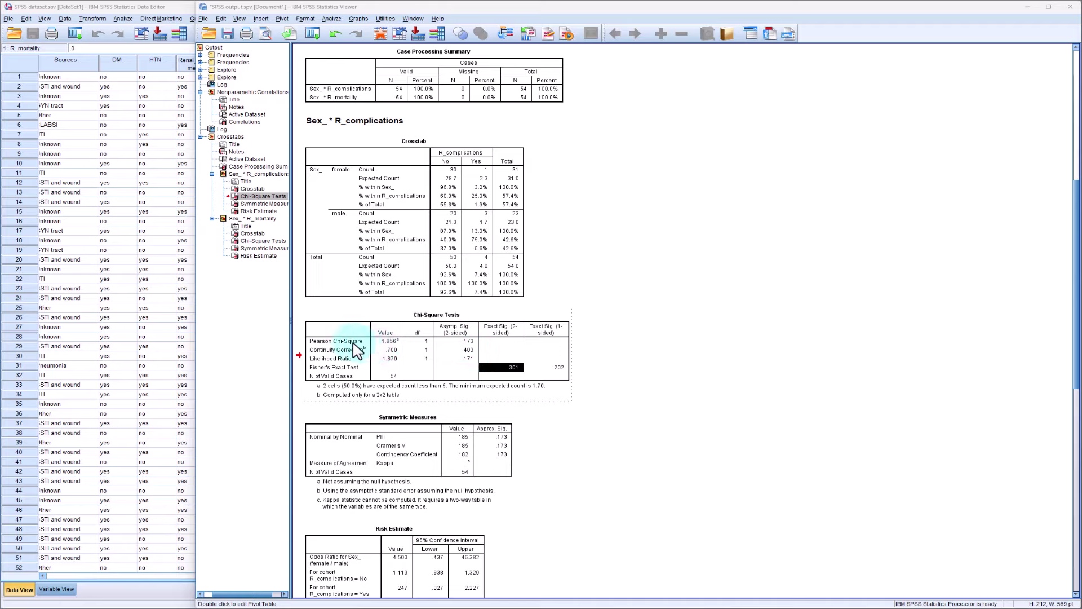
Step: Examine the Pearson, continuity correction and Fisher's exact significance values in the Chi-Square Tests table for Sex_ by R_complications
click(467, 342)
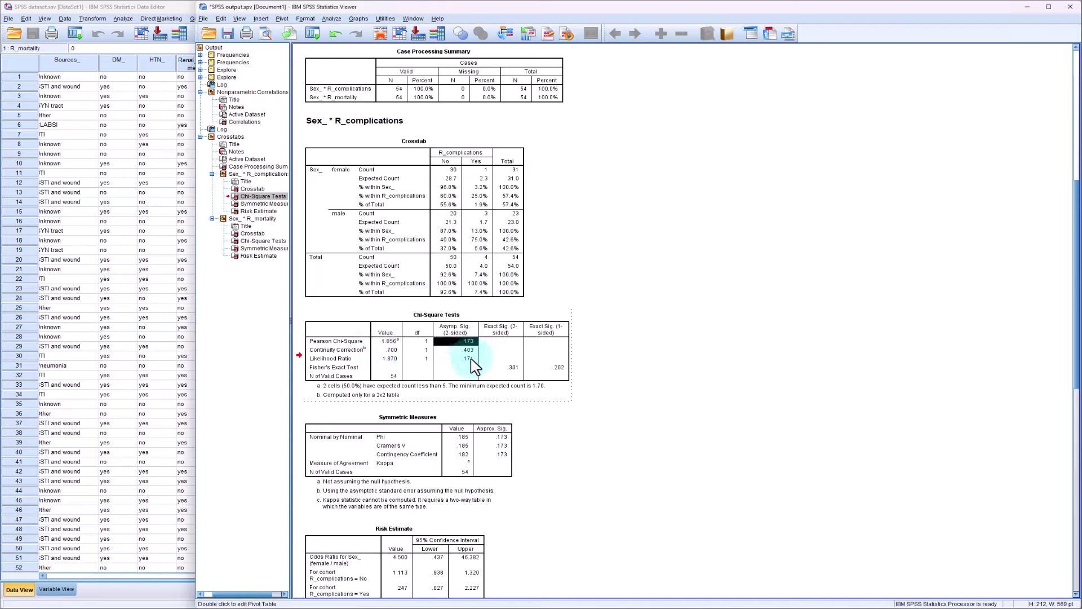
click(511, 368)
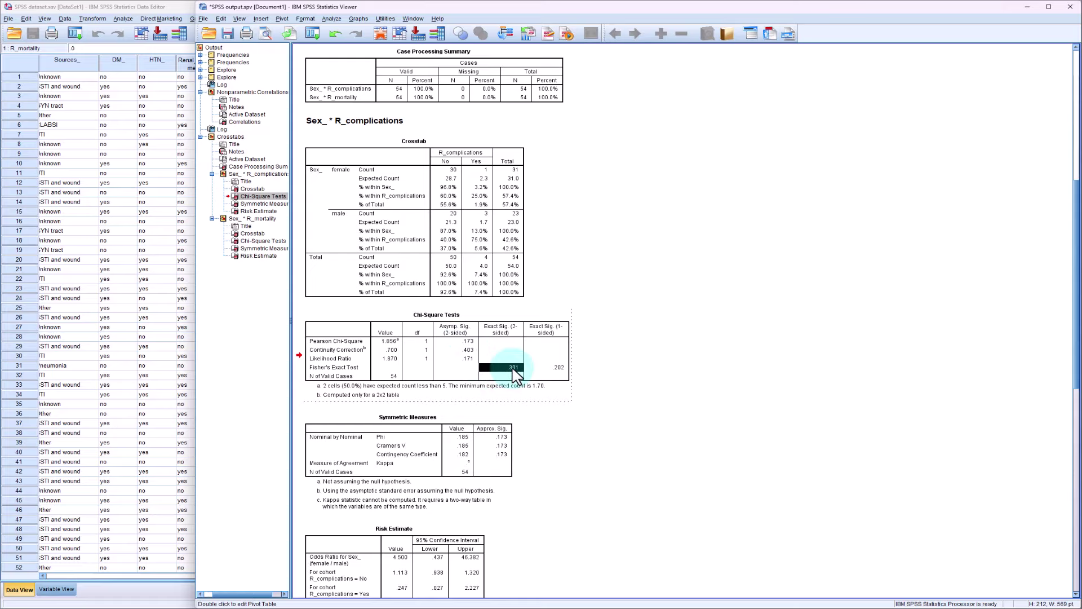
click(466, 350)
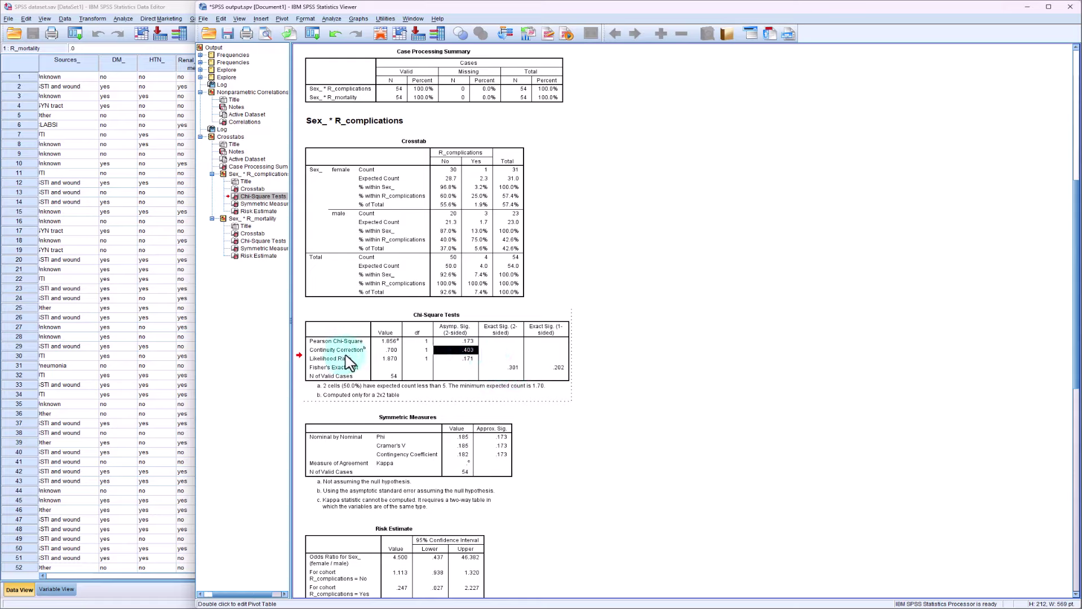
click(516, 369)
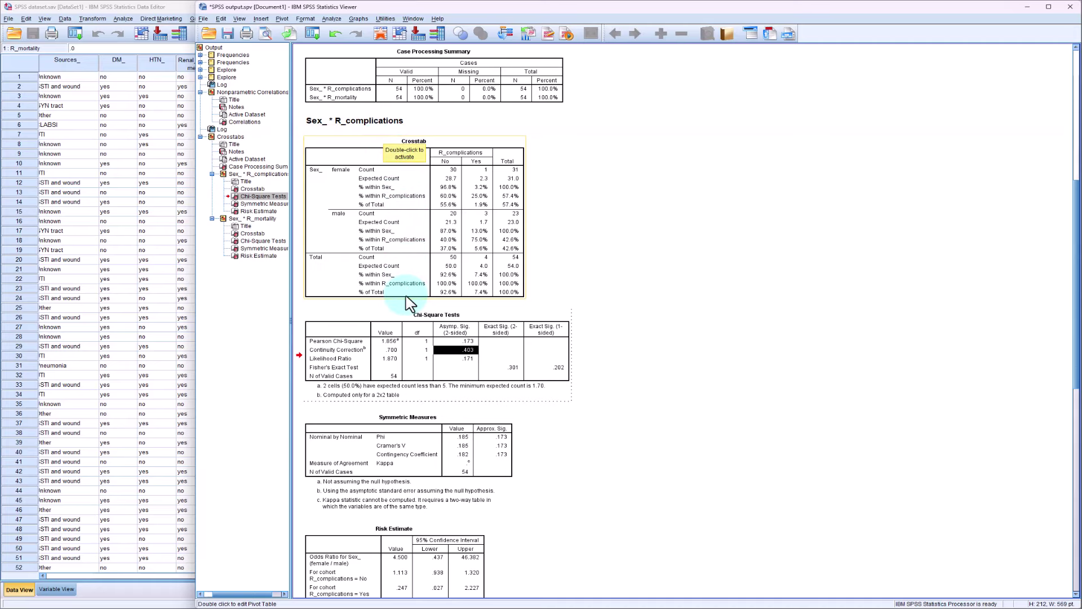
Step: Review the Sex_ by R_mortality crosstab and chi-square results, and widen the output outline to show its full entry names
scroll(409, 304, down, 3)
scroll(409, 304, down, 8)
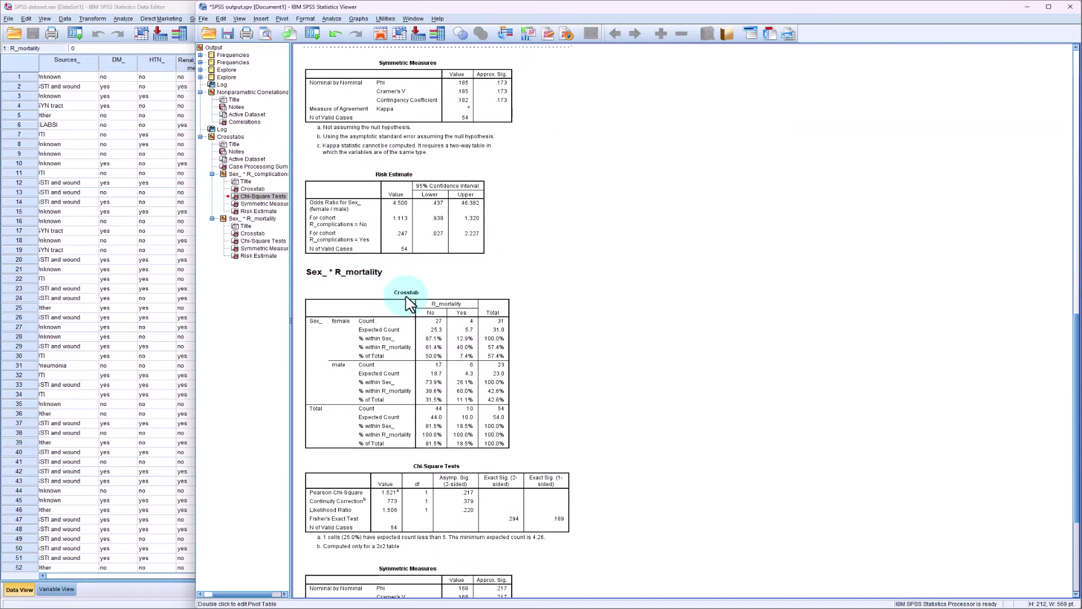
scroll(409, 305, down, 1)
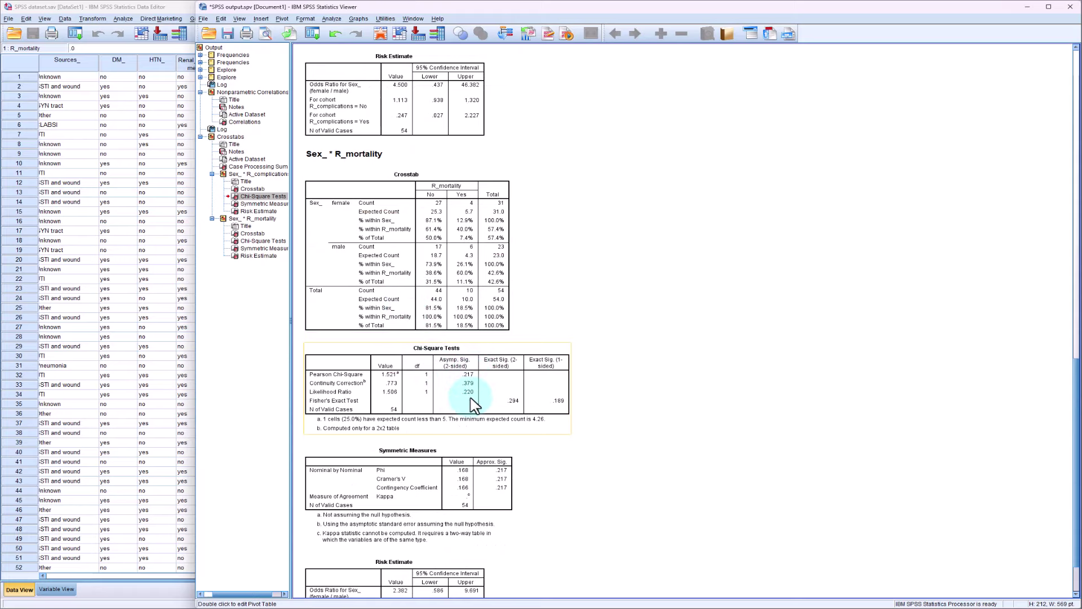
scroll(534, 416, up, 10)
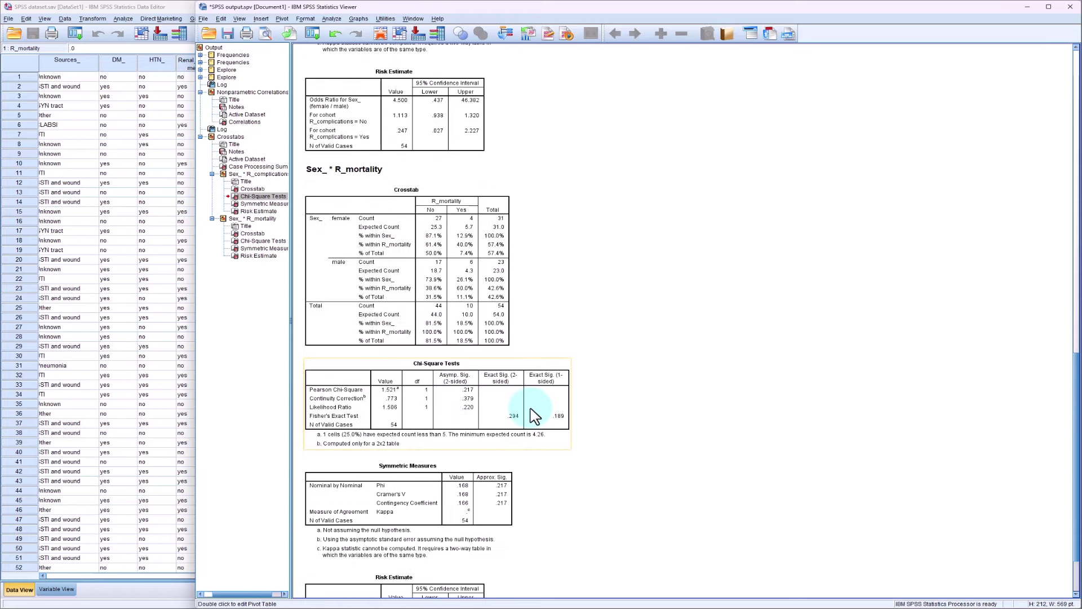
scroll(533, 415, up, 2)
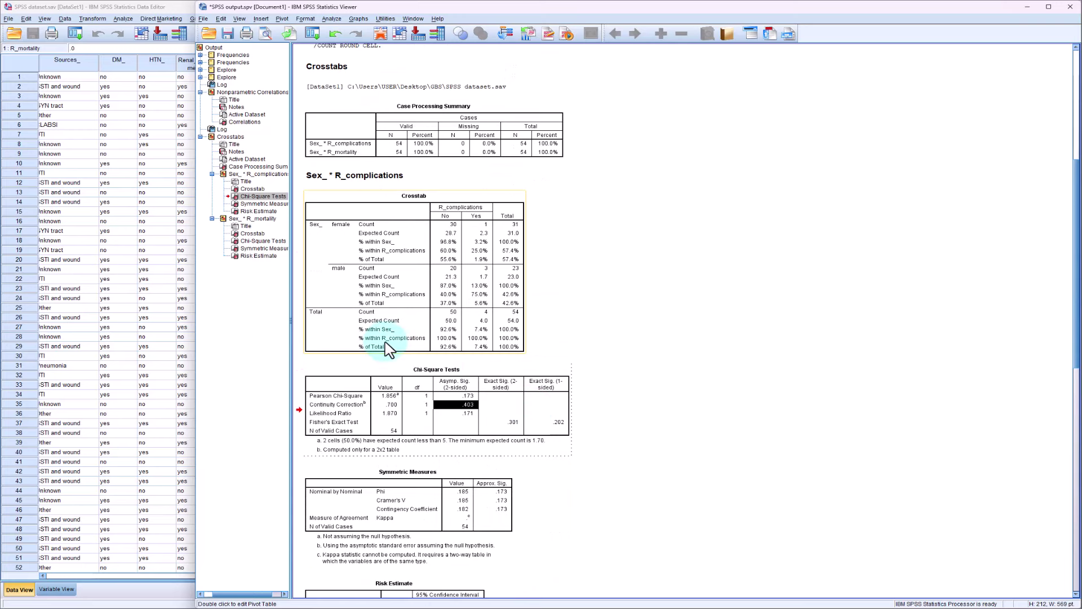
scroll(394, 279, up, 4)
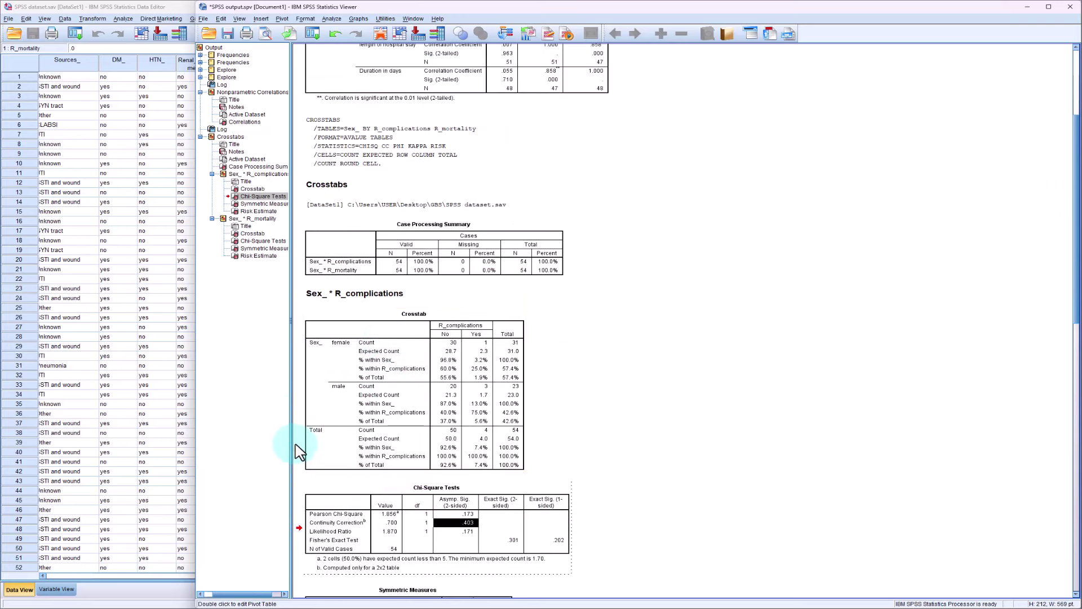
drag(290, 319, 332, 326)
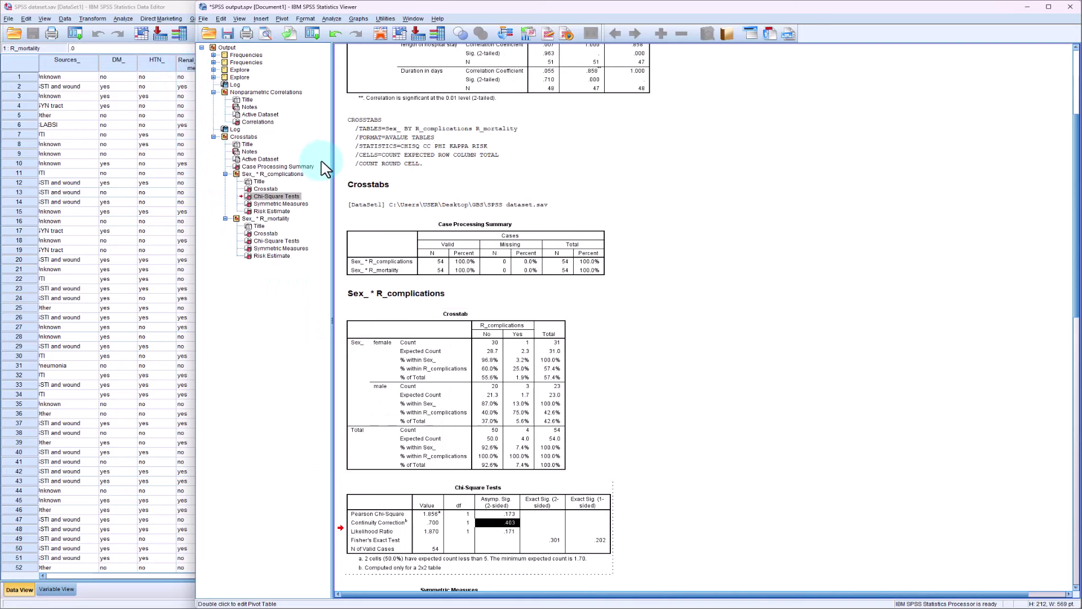
Step: Return to the dataset and start a Recode into Same Variables transformation with Sex_ as the string variable
click(193, 321)
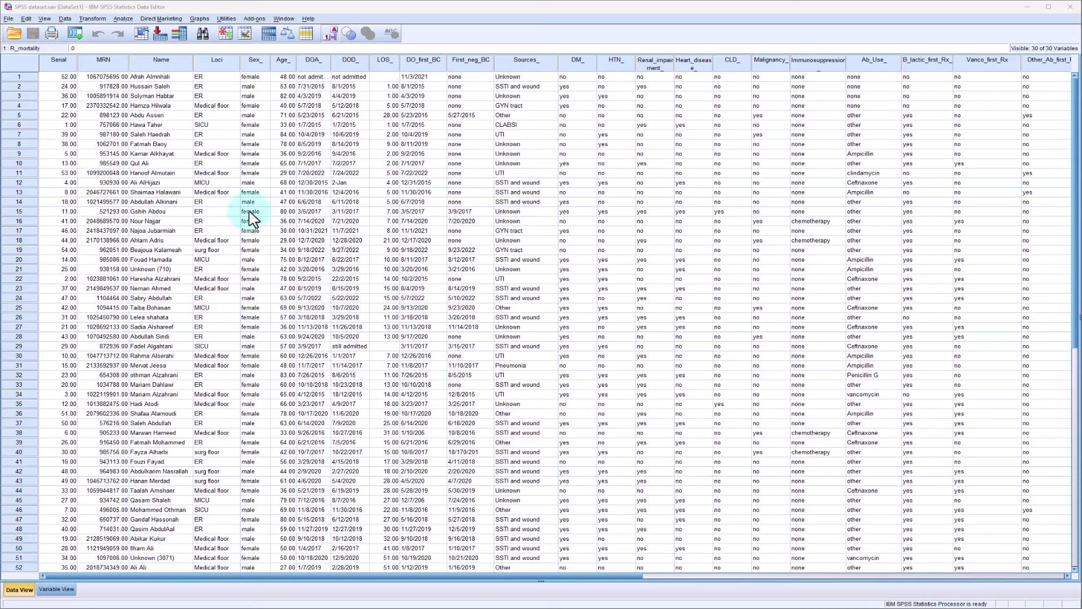
click(384, 59)
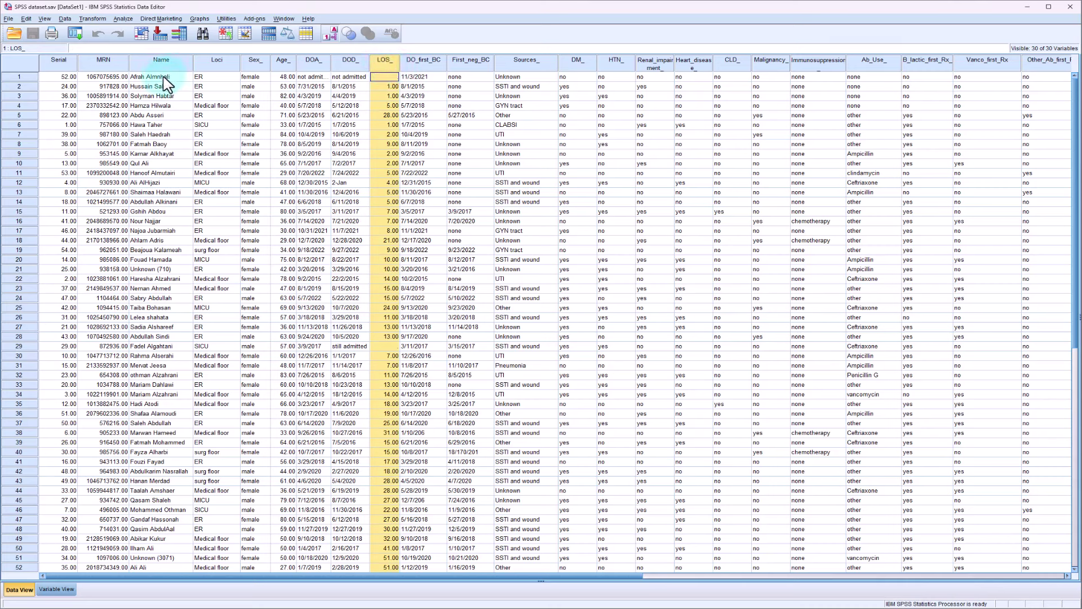
click(97, 19)
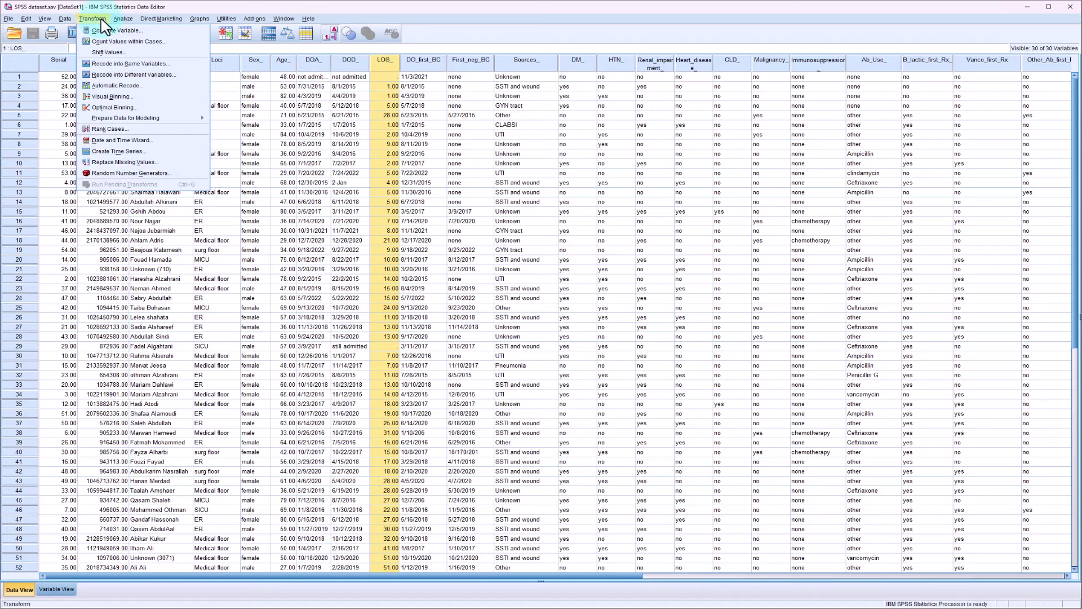
click(129, 64)
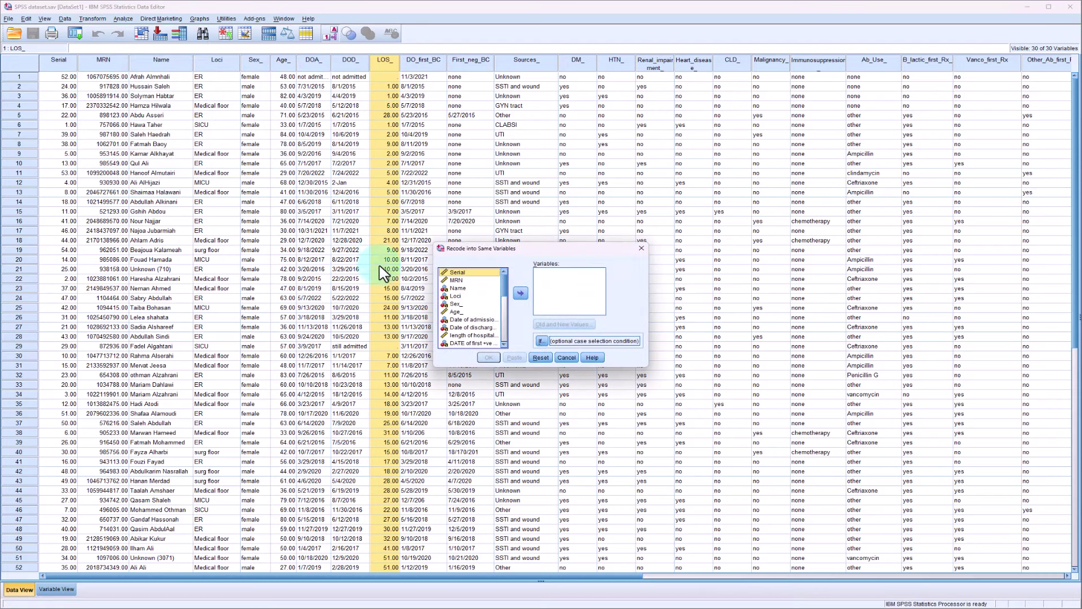
click(456, 304)
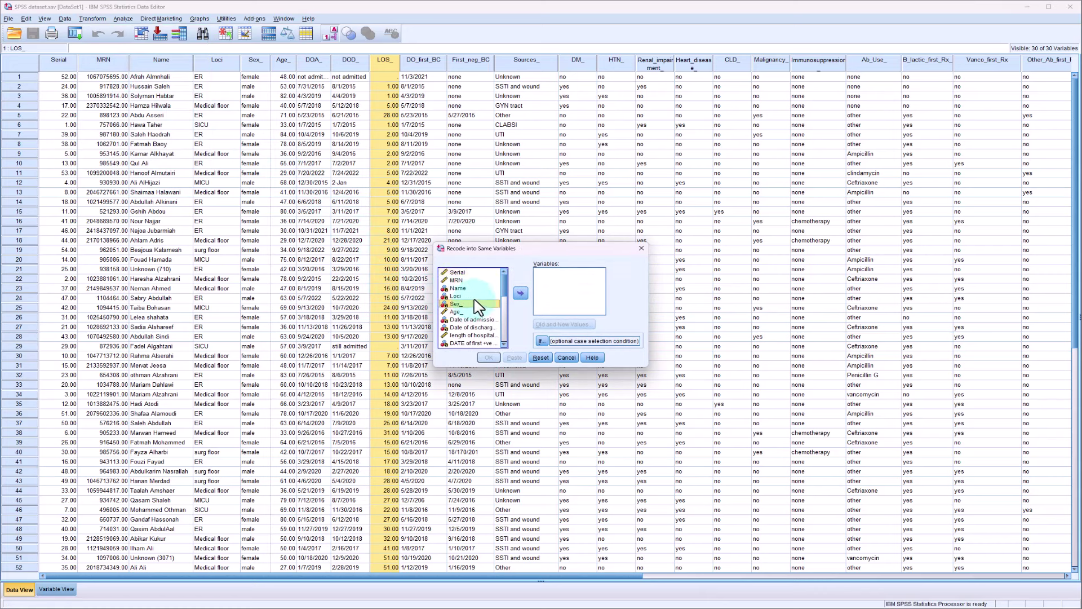
click(520, 293)
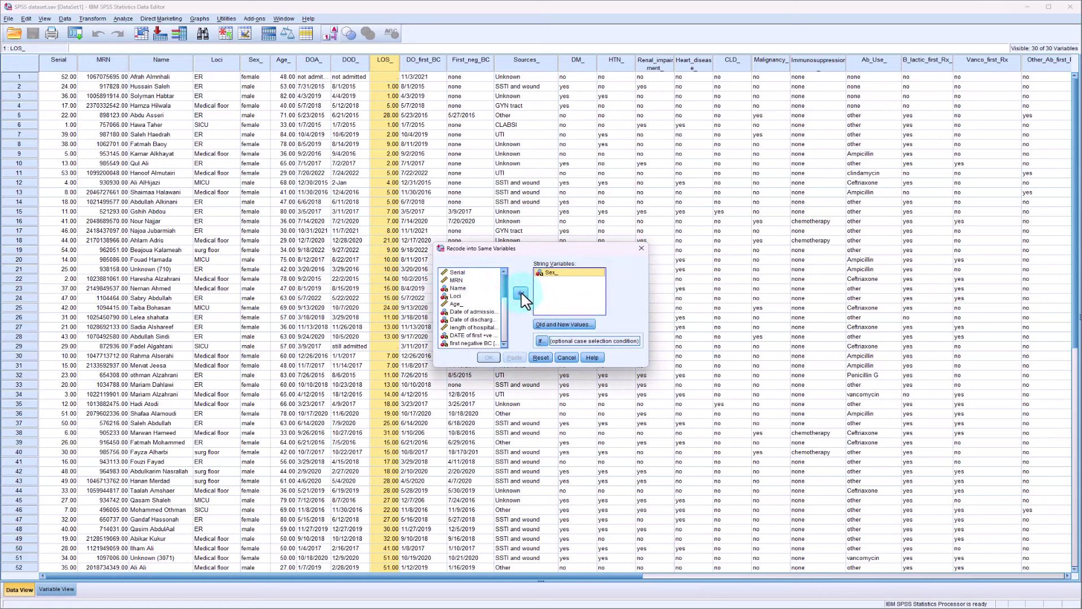
Step: Define the old and new values for Sex_, recoding female as 2 and male as 1
click(559, 325)
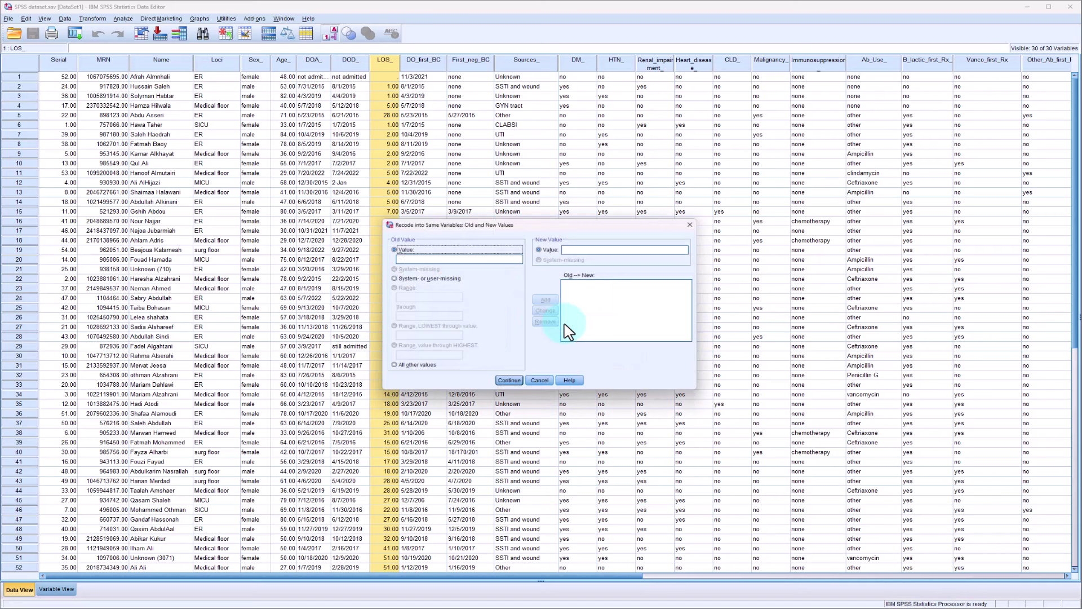
click(428, 261)
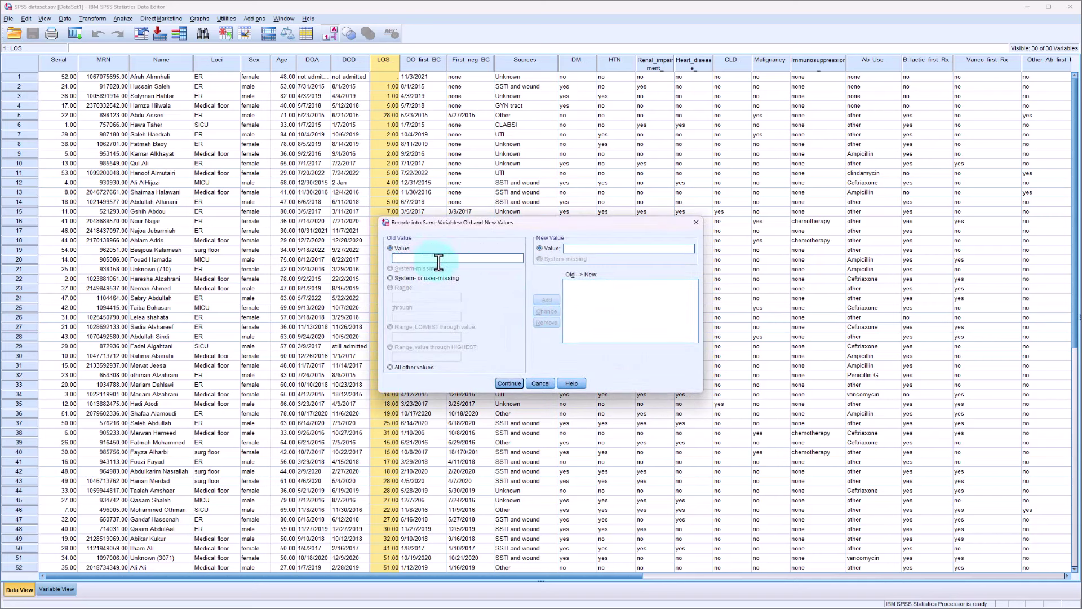
text(female)
click(616, 253)
text(2)
click(547, 300)
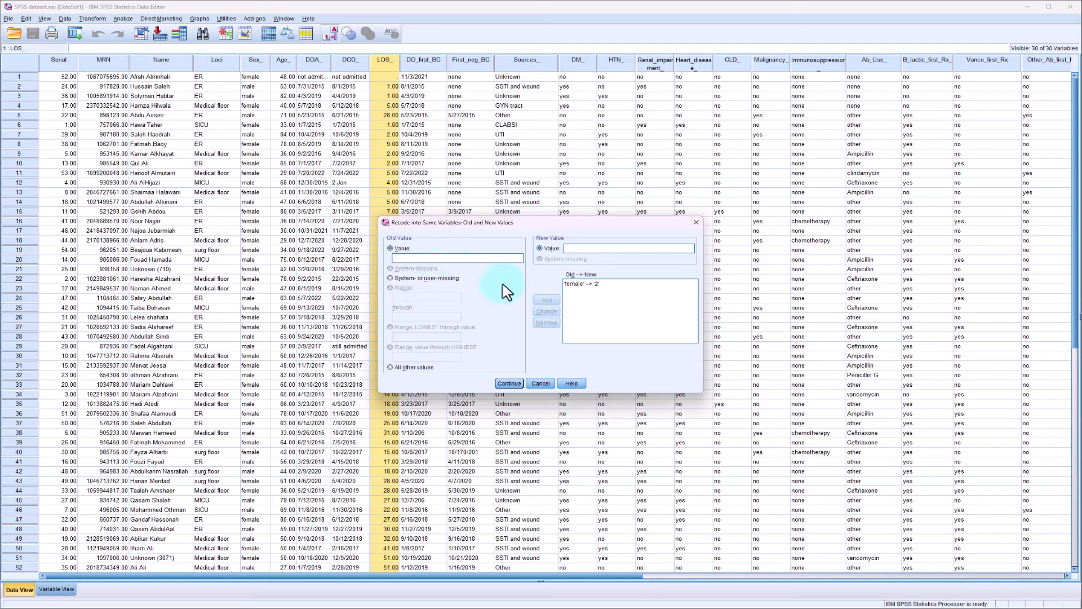
text(male)
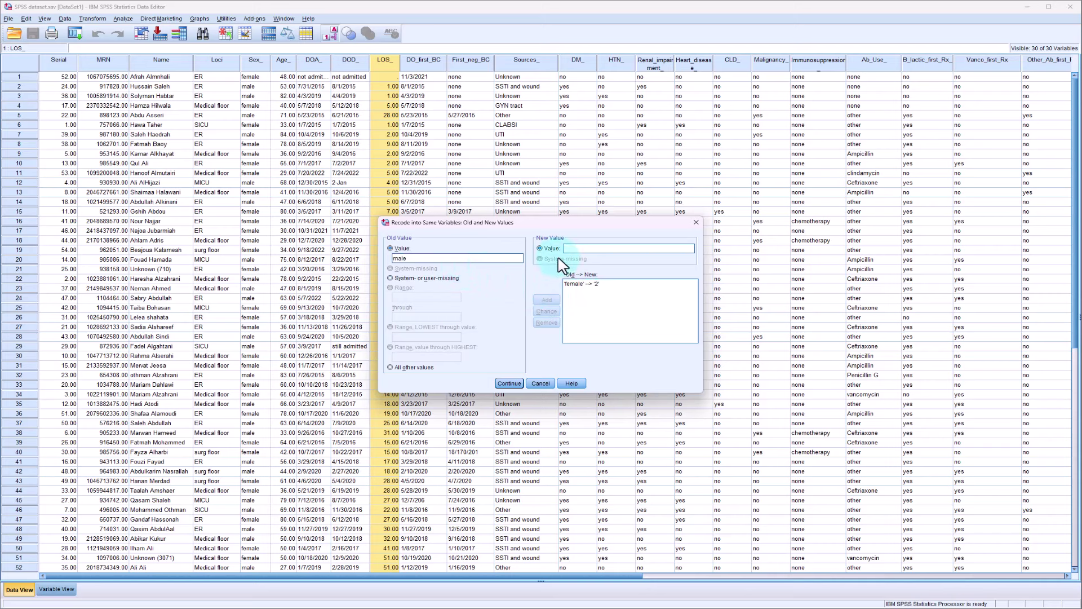
click(573, 248)
text(1)
click(547, 299)
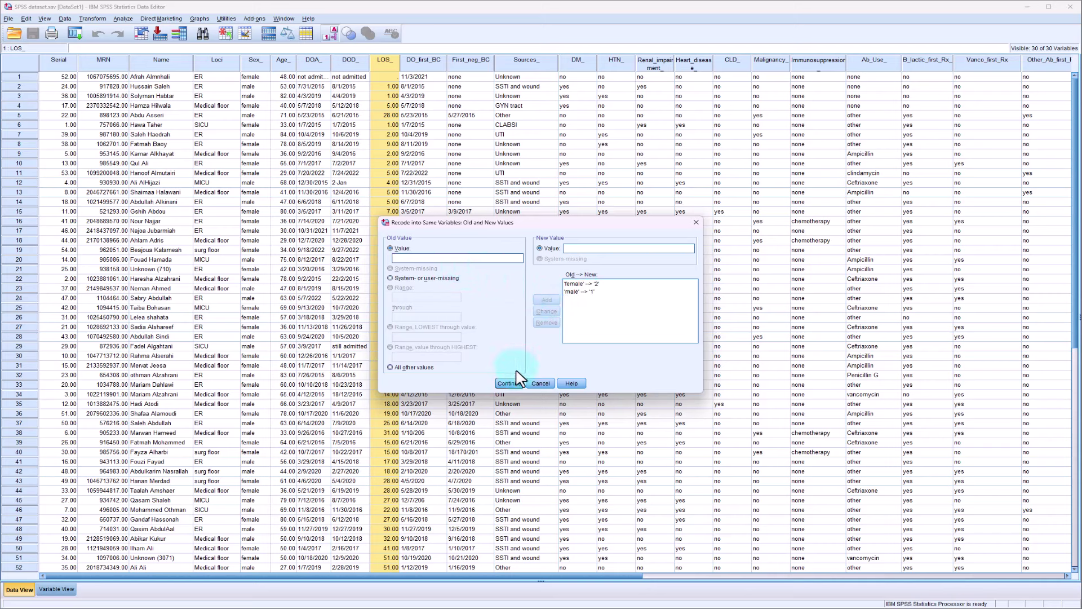
click(509, 383)
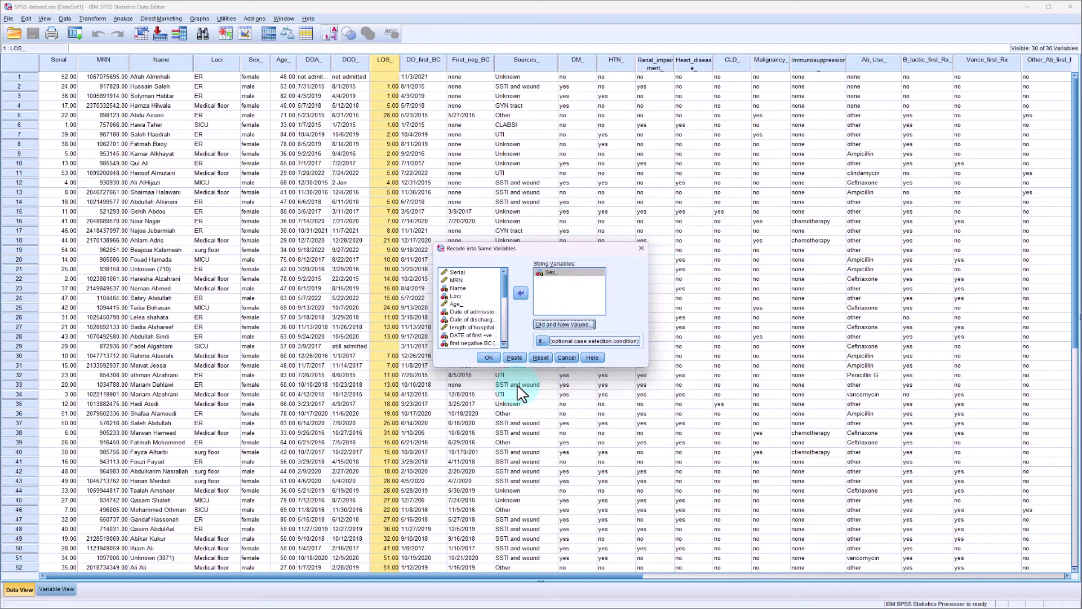
Step: Recode Sex_ into the same variable, with female as 2 and male as 1, and return to the dataset
click(488, 356)
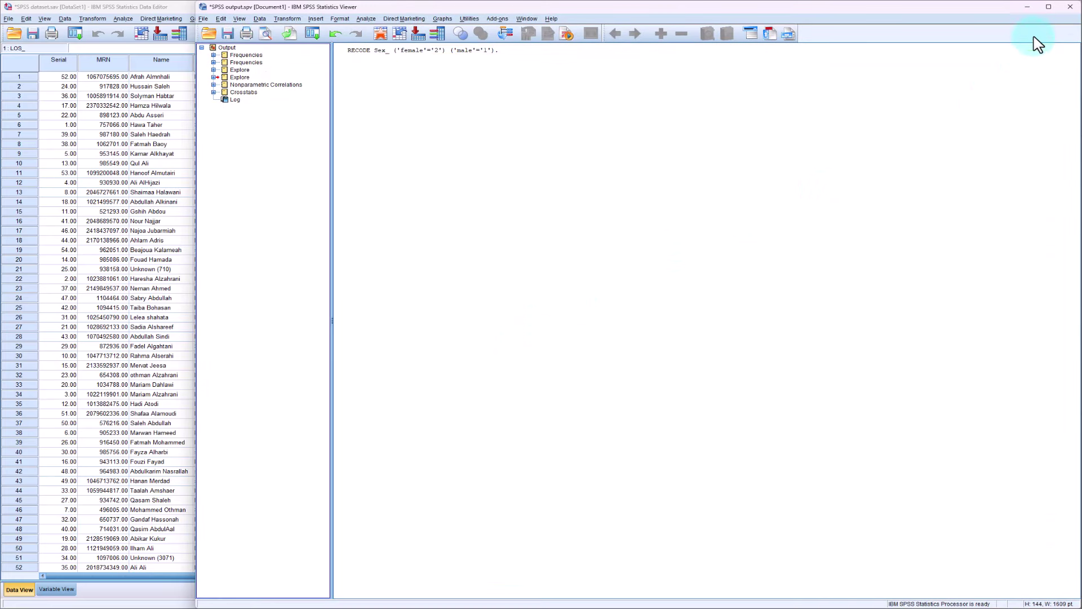
click(1028, 7)
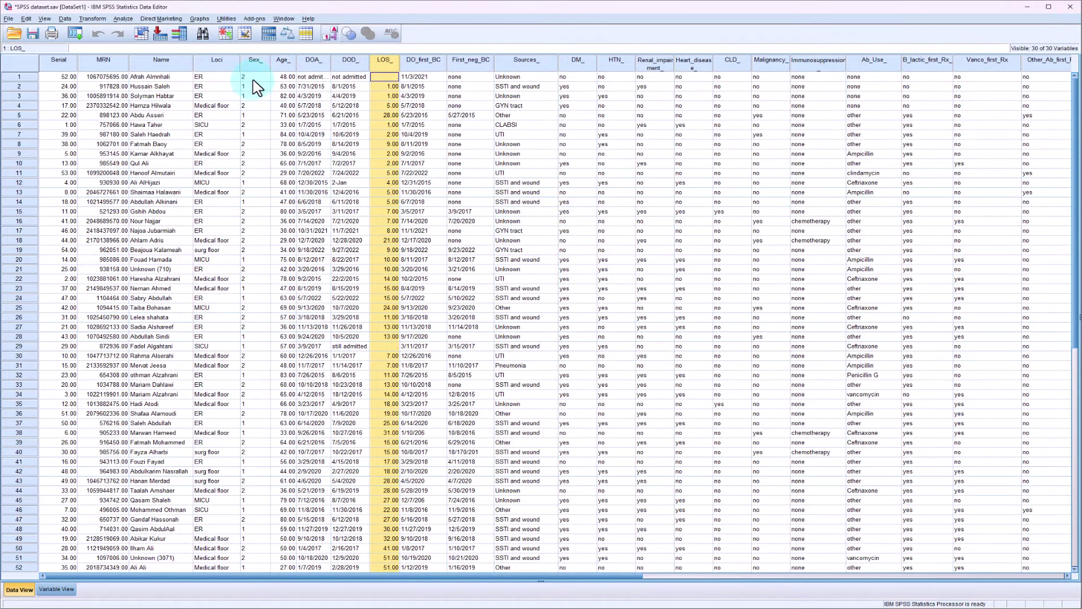
Step: Change the type of the Sex_ variable to Numeric
double_click(256, 60)
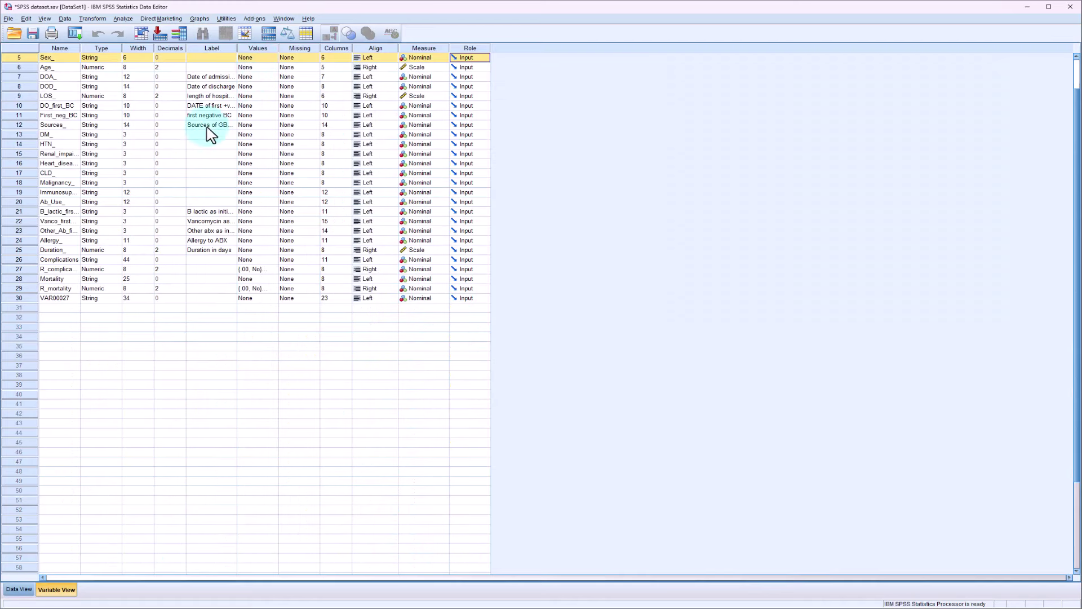
scroll(103, 191, up, 2)
click(113, 97)
click(118, 97)
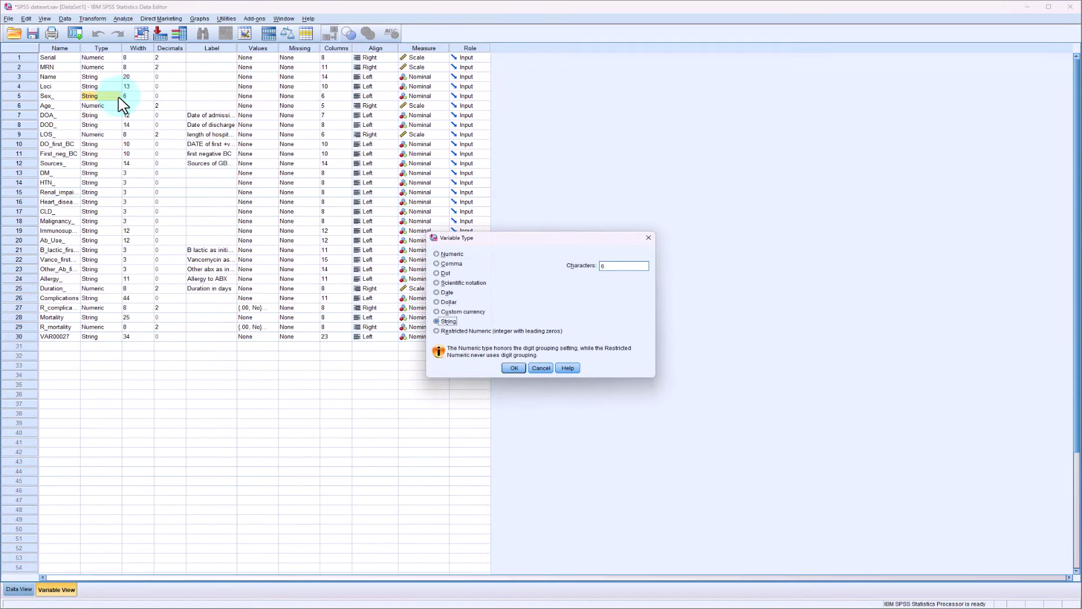
click(445, 254)
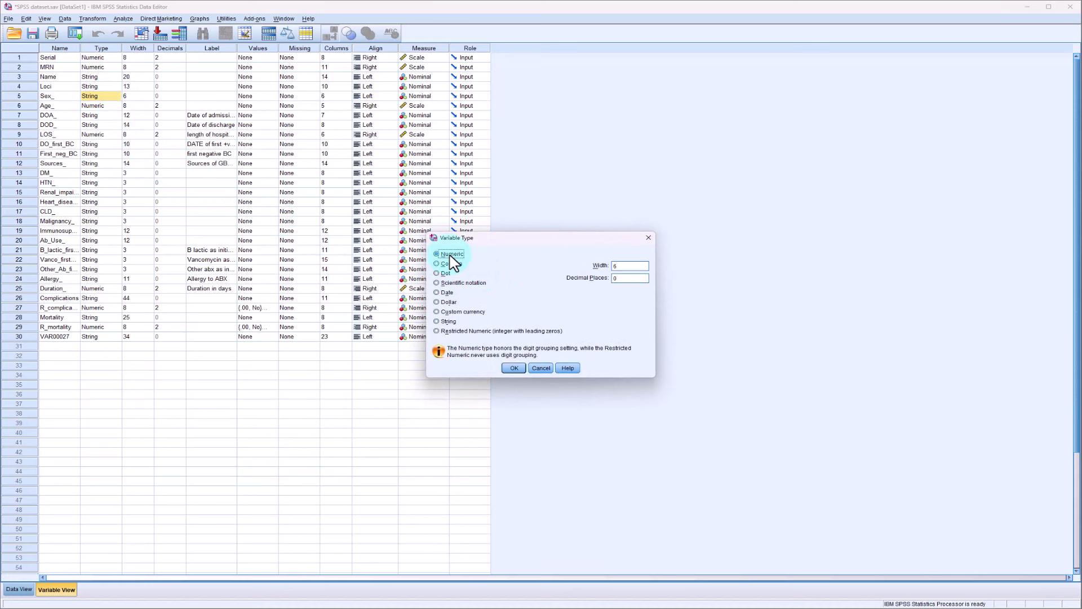
click(514, 368)
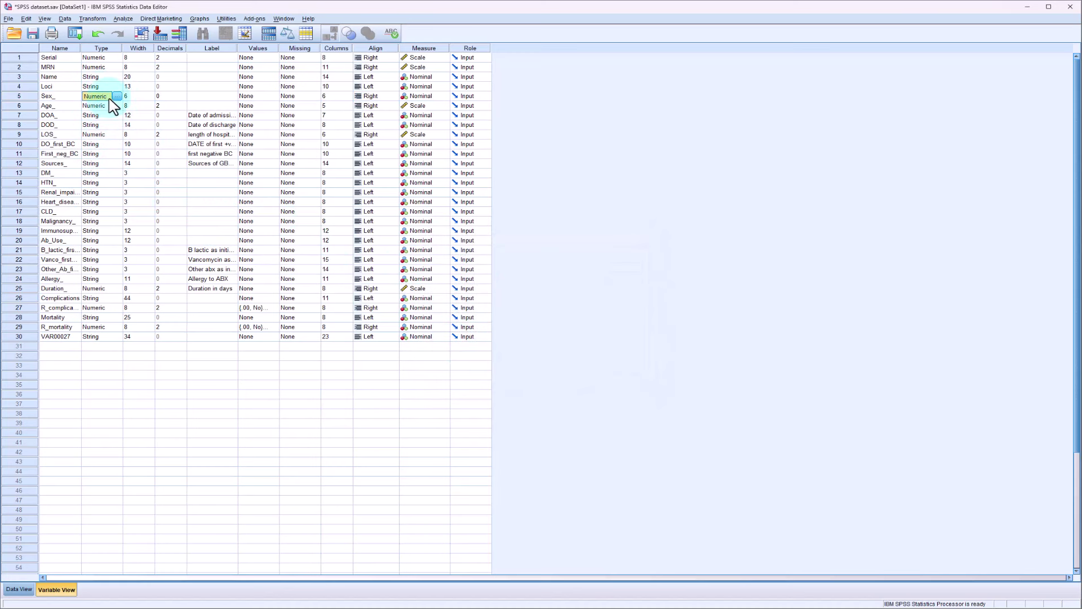
Step: Add value labels to Sex_, with 1 as Male and 2 as Female, and return to the case data
click(266, 97)
click(275, 97)
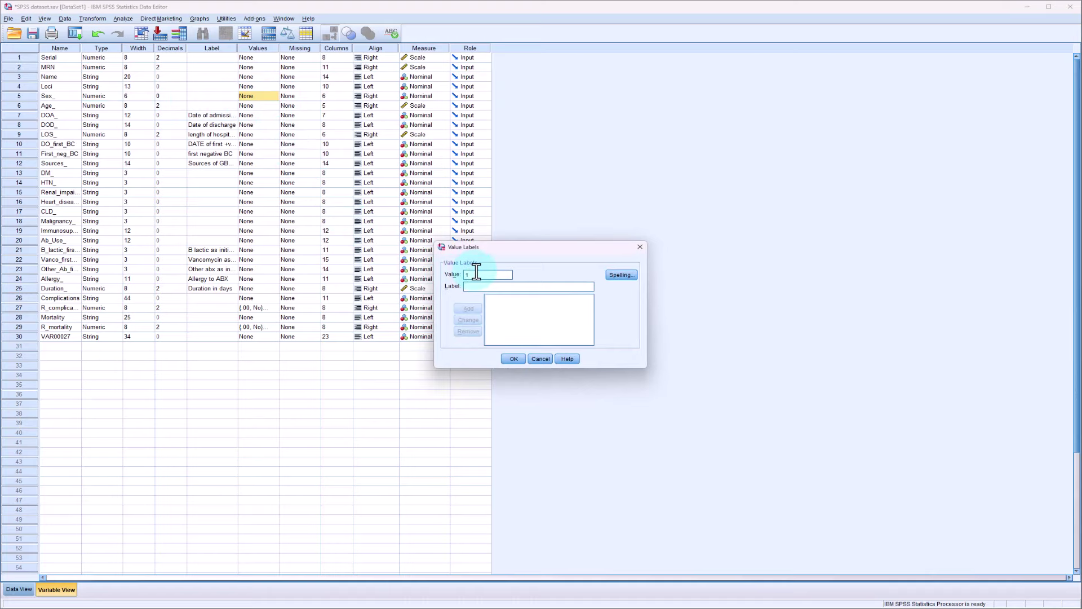
key(Tab)
text(Male)
key(Return)
text(Famale)
click(469, 308)
click(514, 358)
key(ctrl+t)
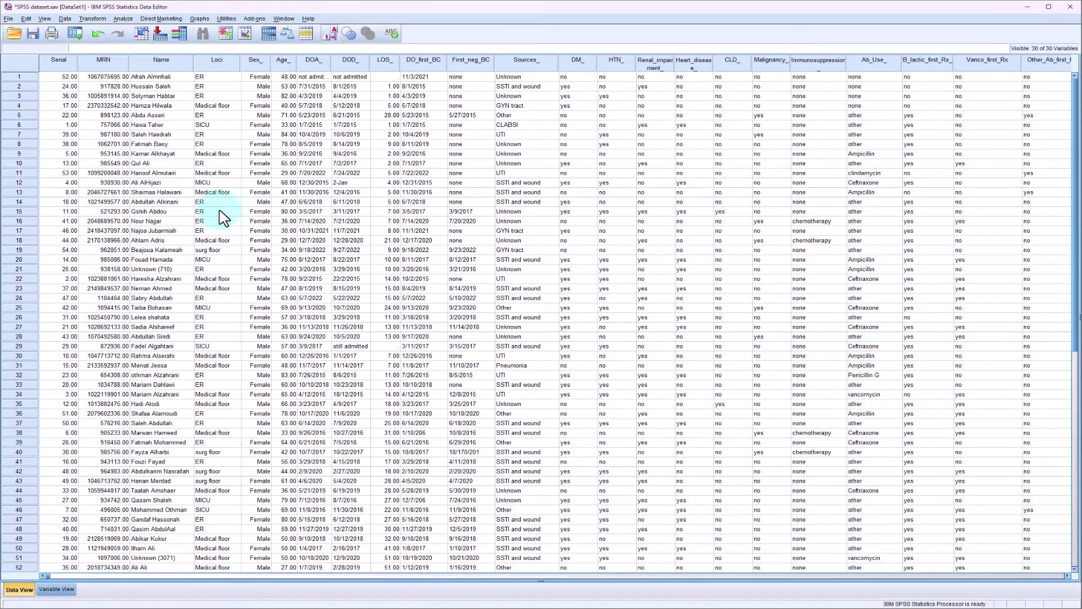
Step: Switch value labels off and on to compare the numeric codes with the labels in the Sex_ column
click(331, 34)
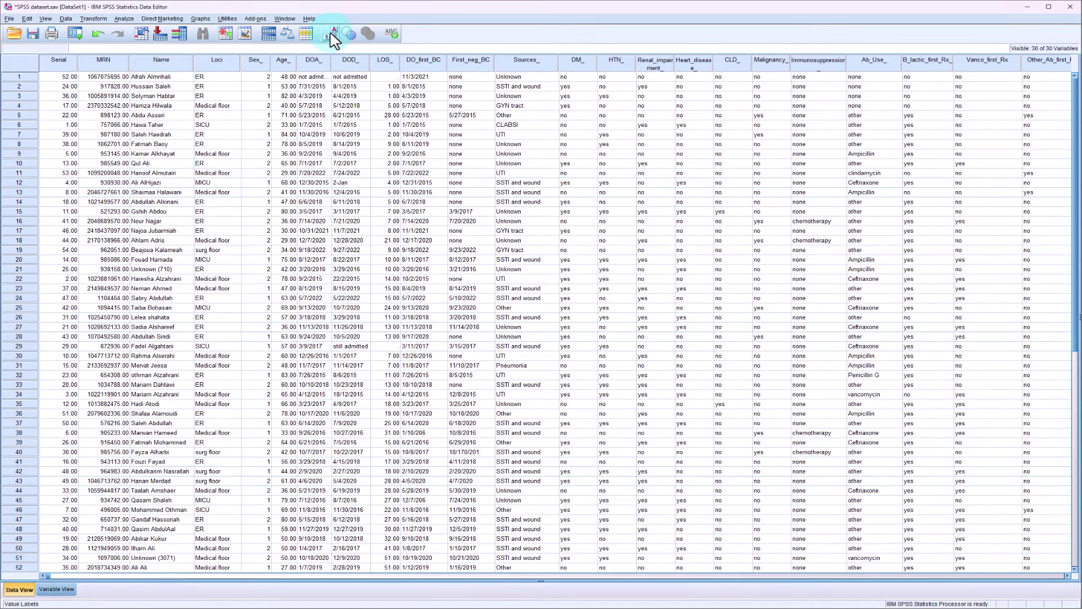
click(331, 34)
click(332, 34)
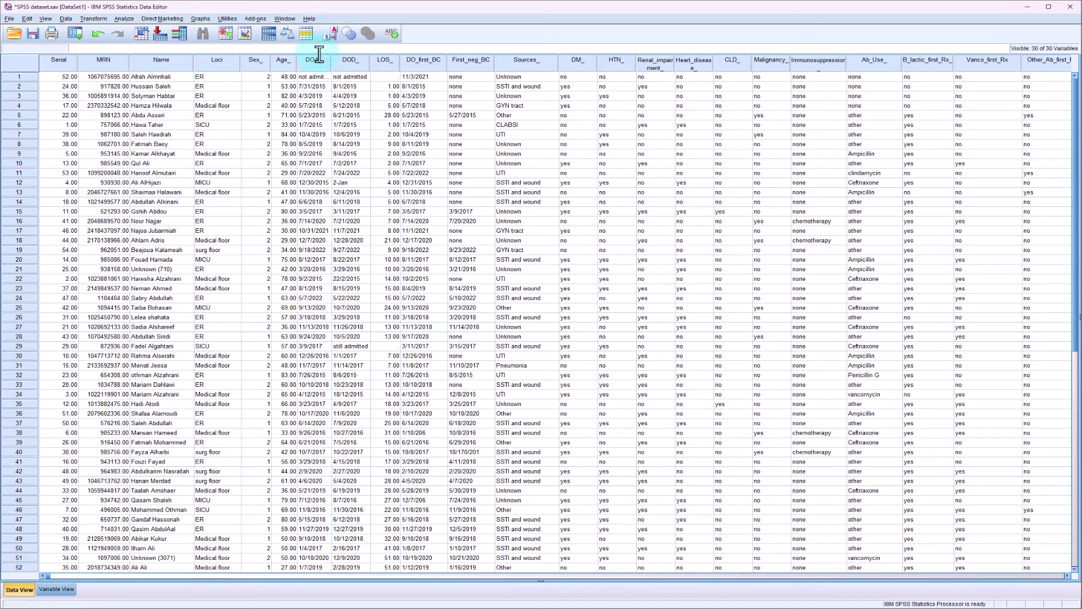
click(331, 34)
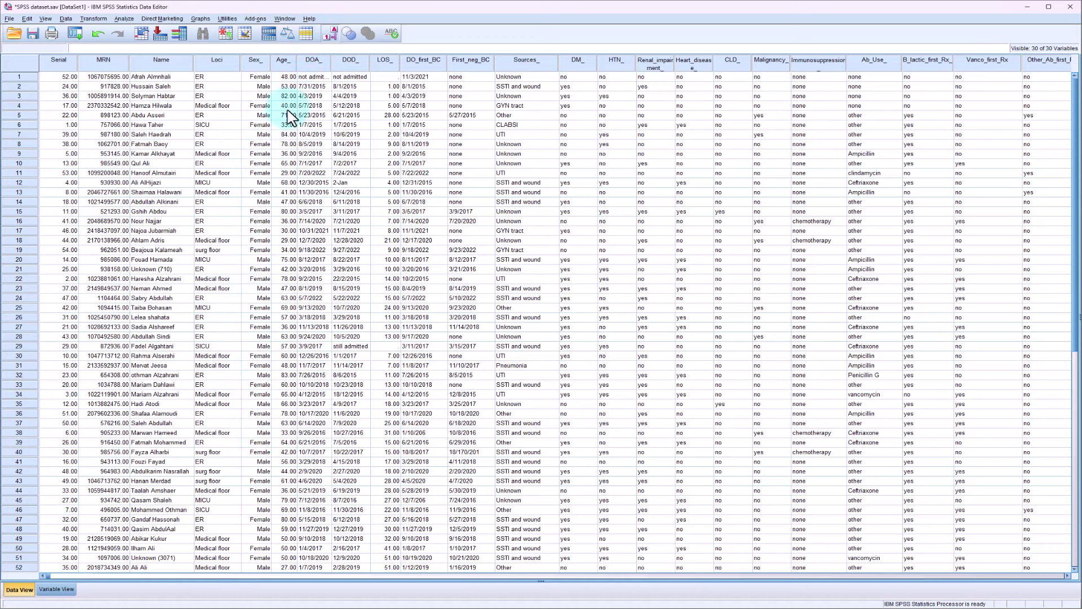
Step: Open the legacy nonparametric test for two independent samples to compare length of stay between the sexes
click(269, 199)
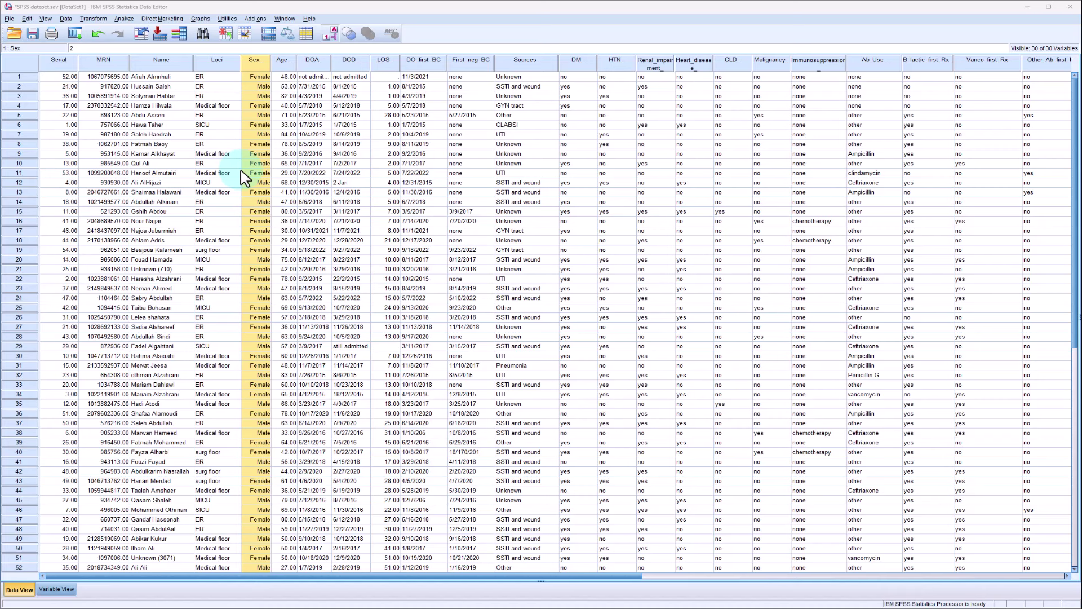
click(383, 60)
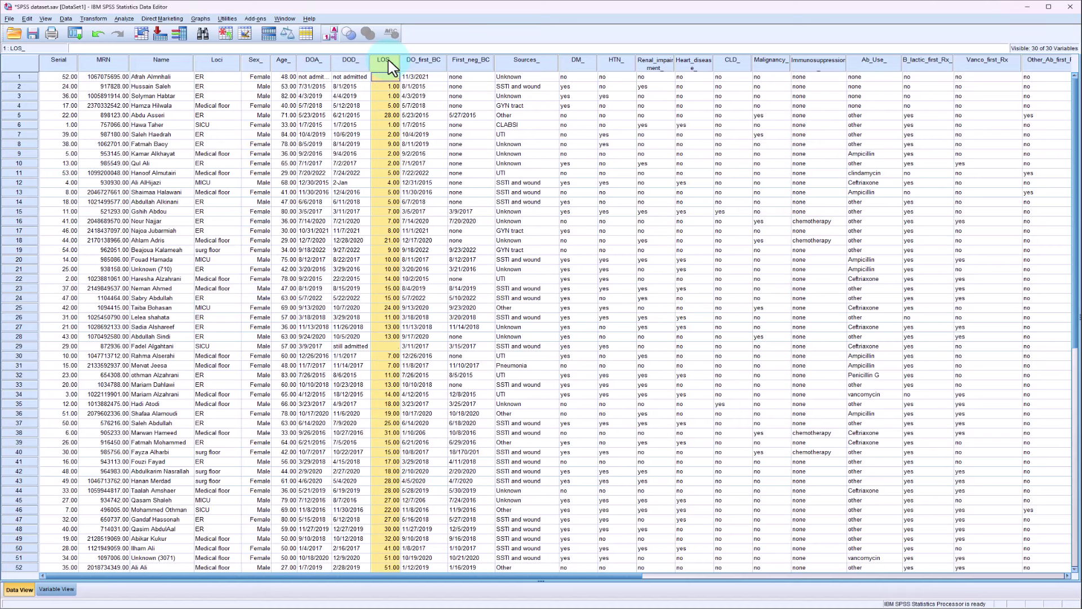
click(260, 86)
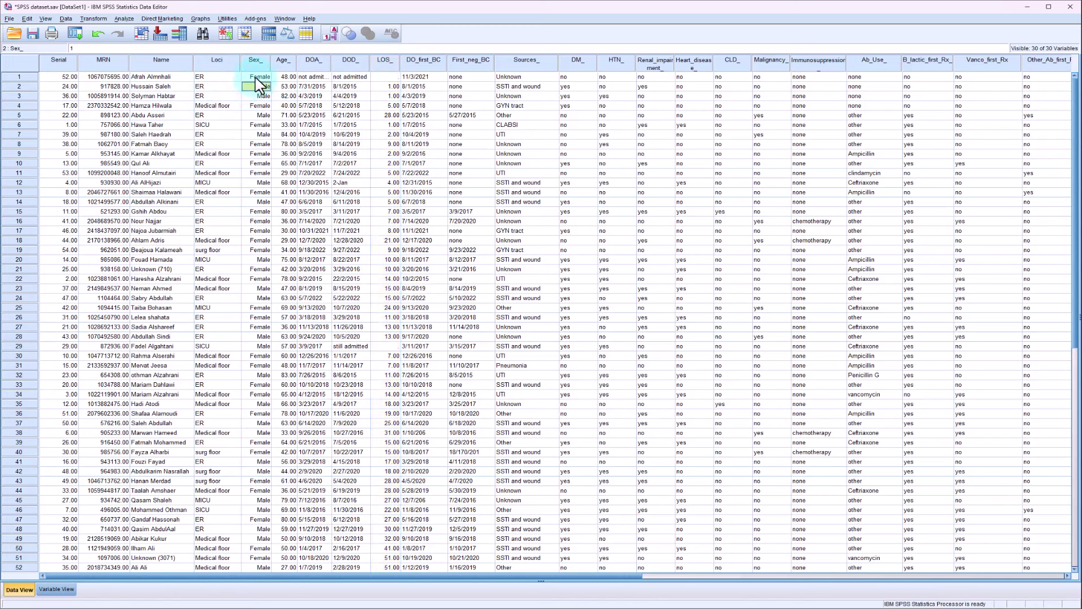
click(254, 60)
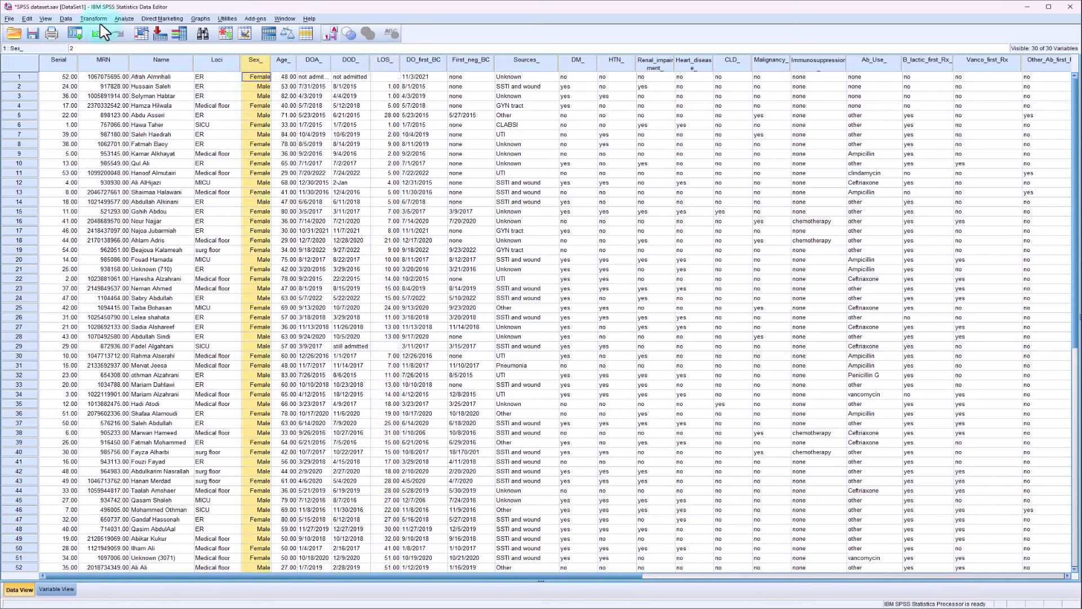
click(123, 19)
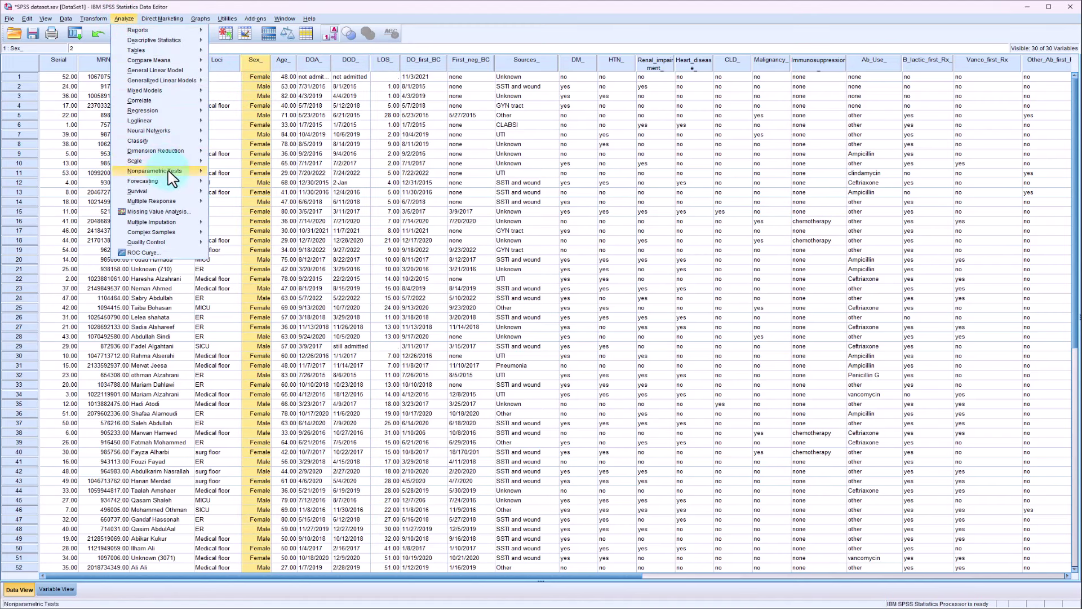
mouse_move(172, 177)
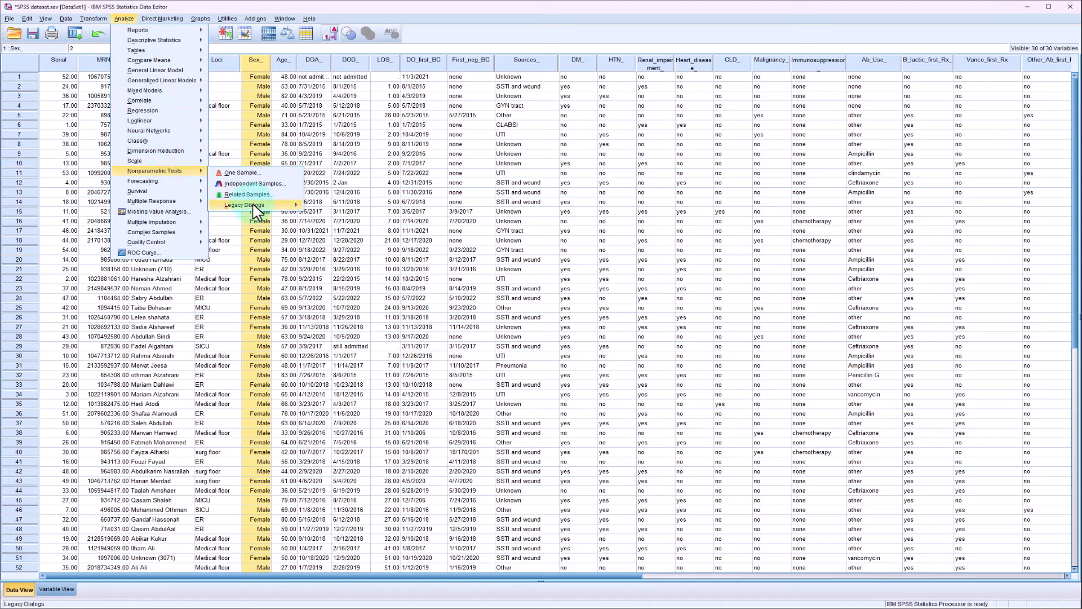
mouse_move(257, 210)
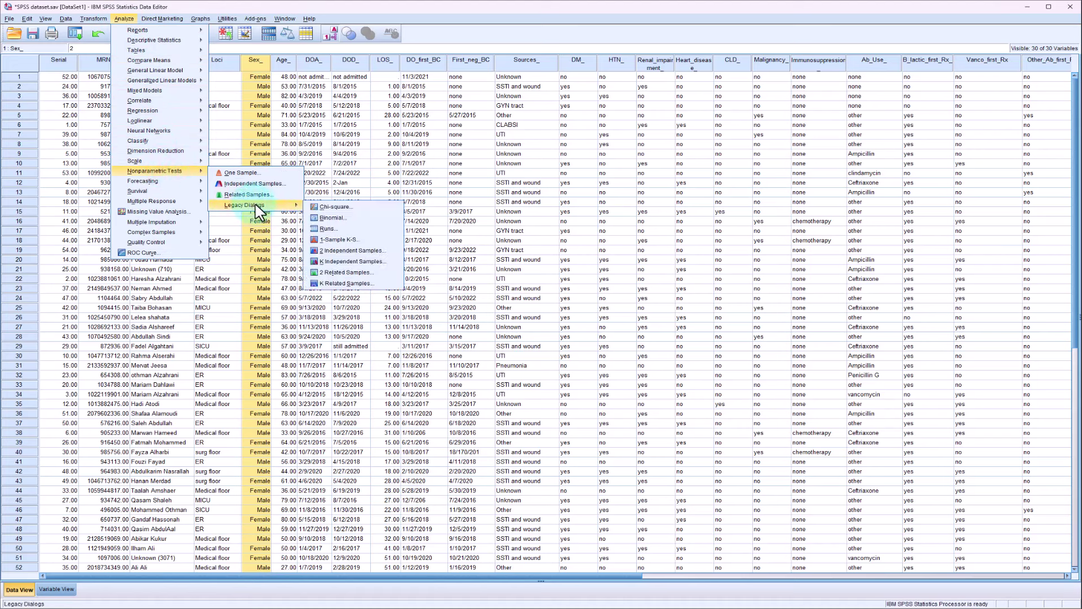
click(362, 251)
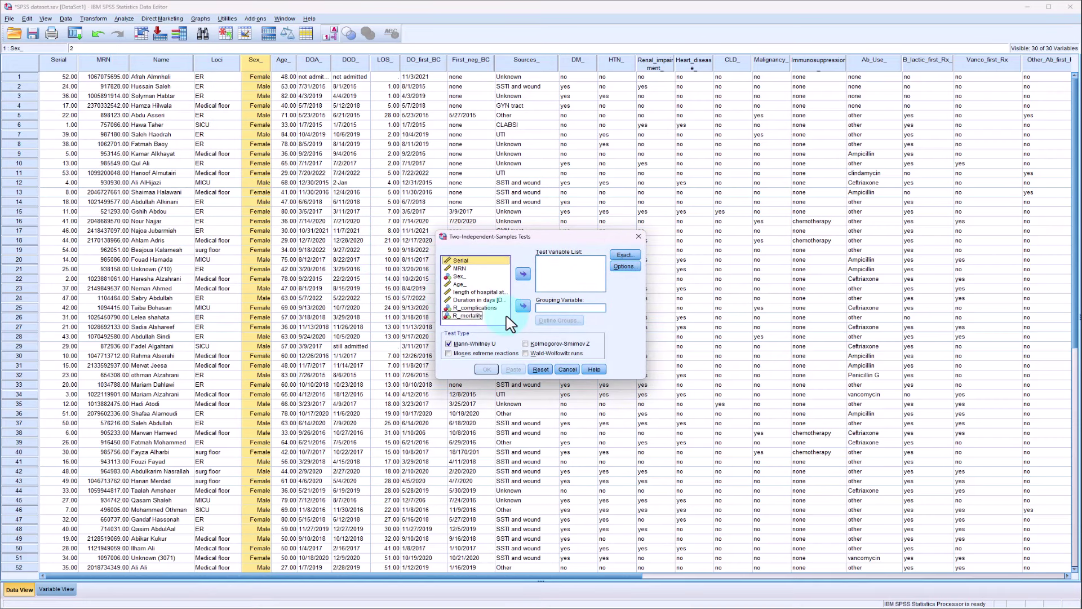
Step: Use Sex_ as the grouping variable, defining group 1 as 1 and group 2 as 2
click(459, 276)
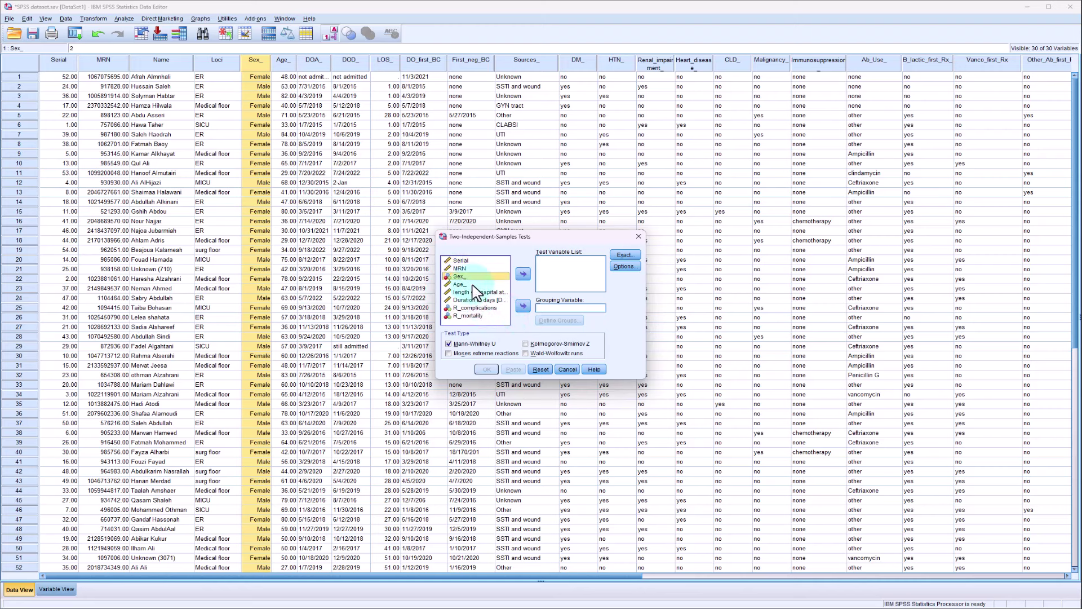
click(523, 306)
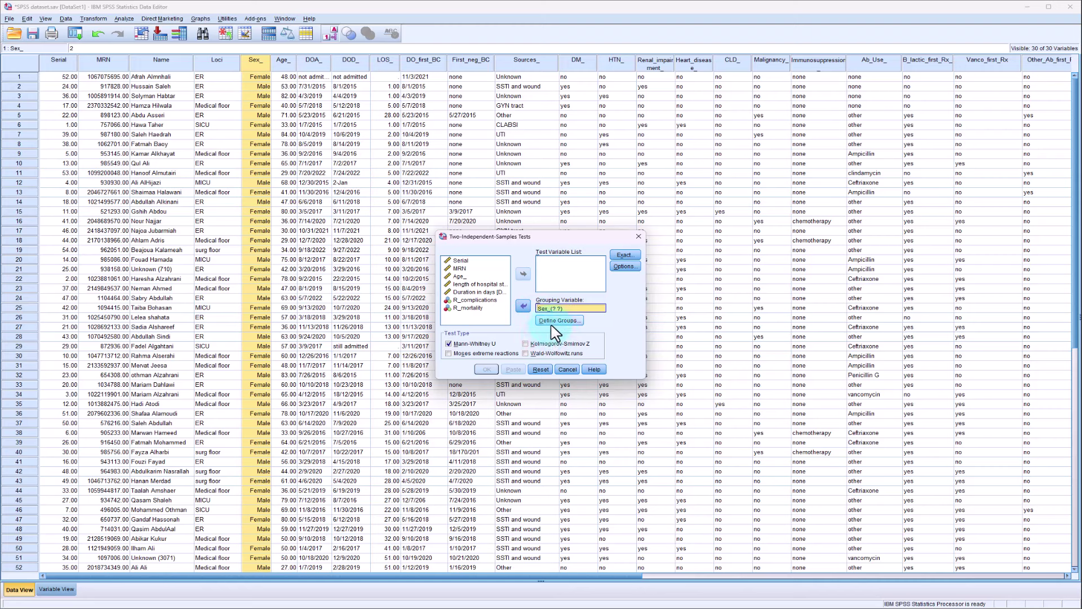
click(558, 320)
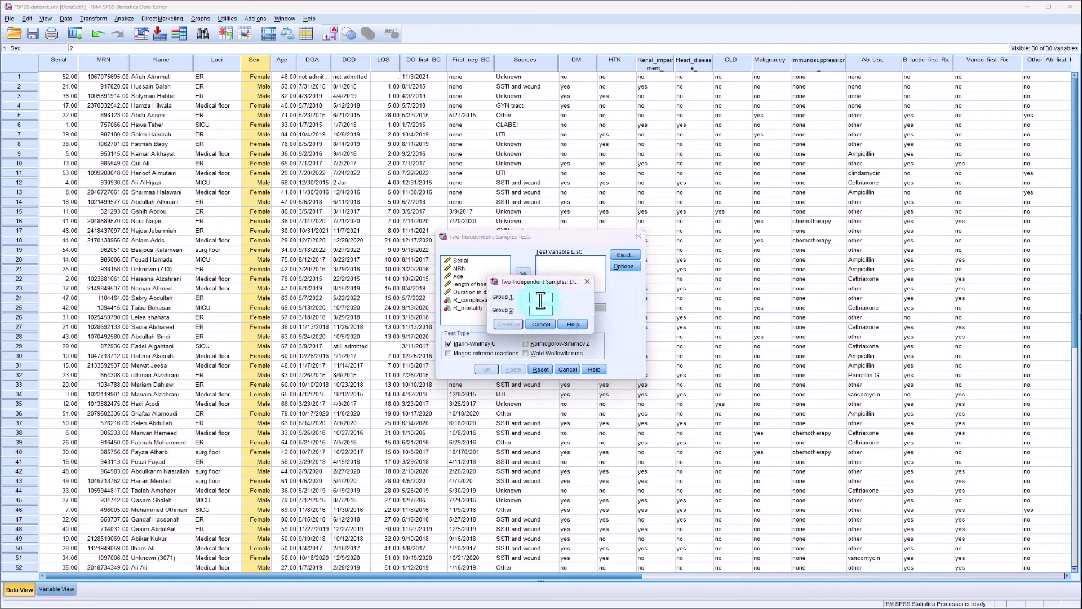
click(536, 297)
text(1)
click(540, 310)
text(2)
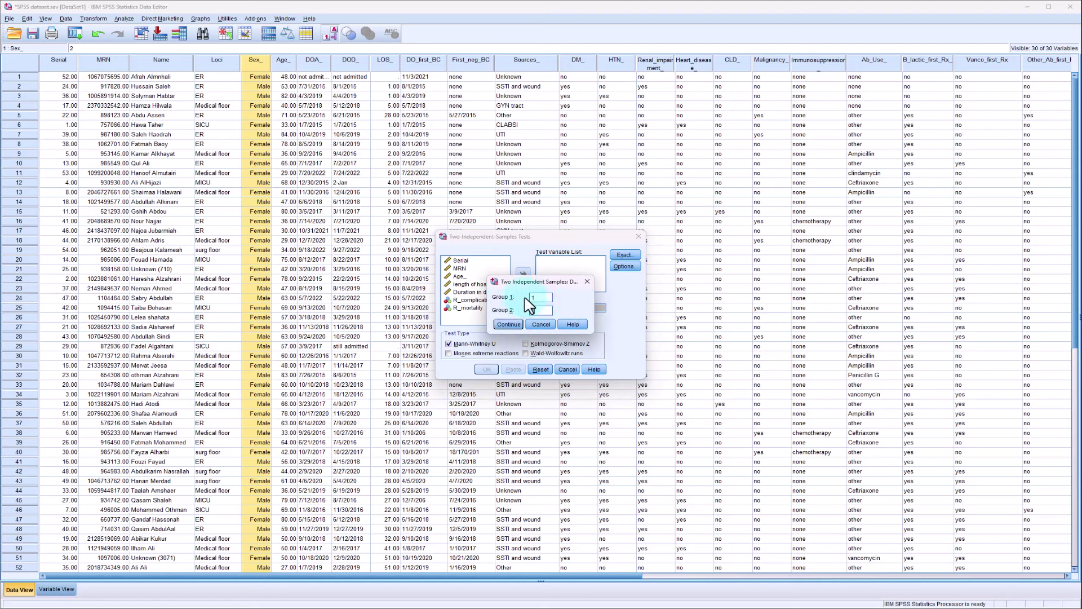
click(513, 323)
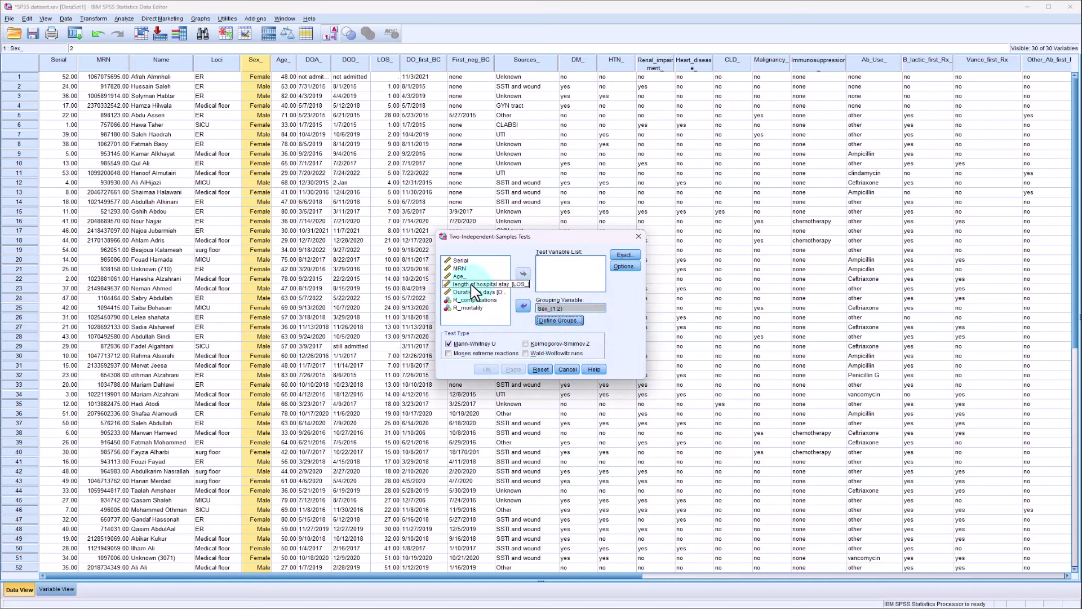
Step: Add length of hospital stay and Duration in days as the test variables
click(496, 284)
click(523, 274)
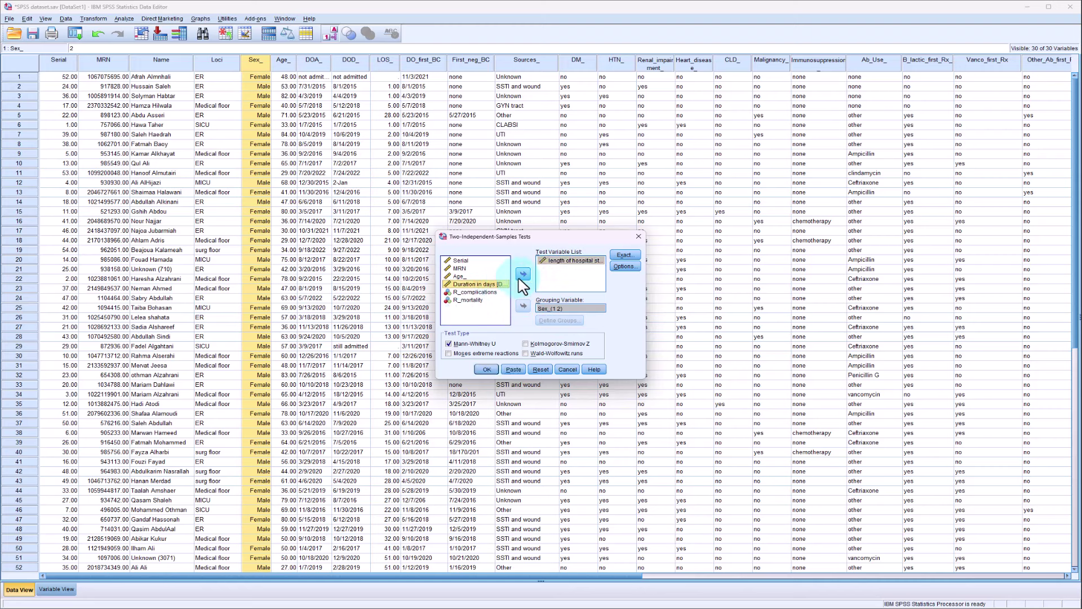
click(524, 274)
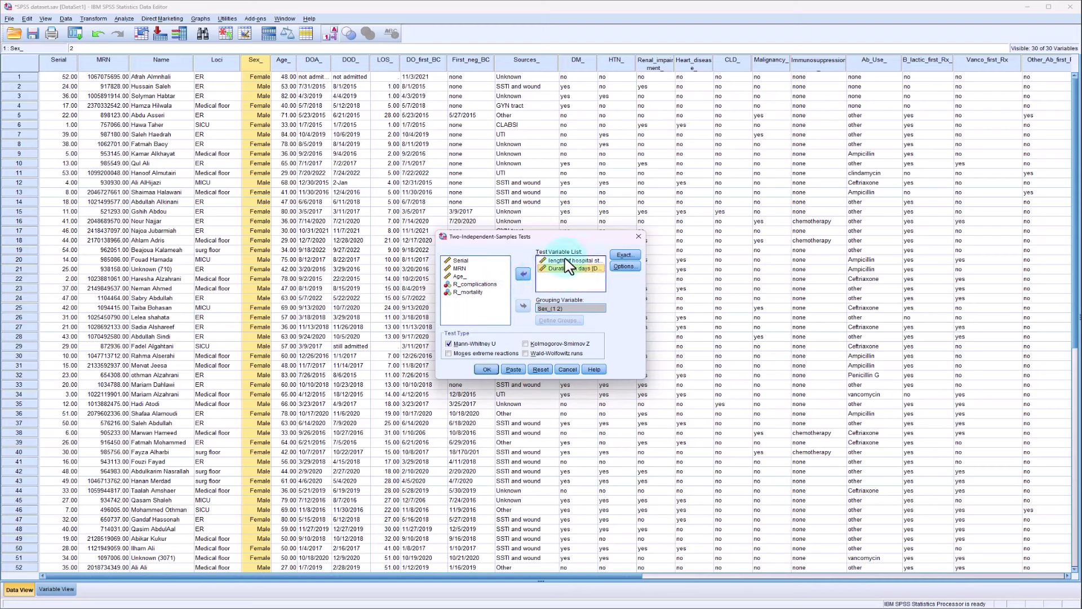
Step: Keep the exact test setting at Asymptotic only, include Descriptive statistics, and run the Mann-Whitney U test
click(625, 257)
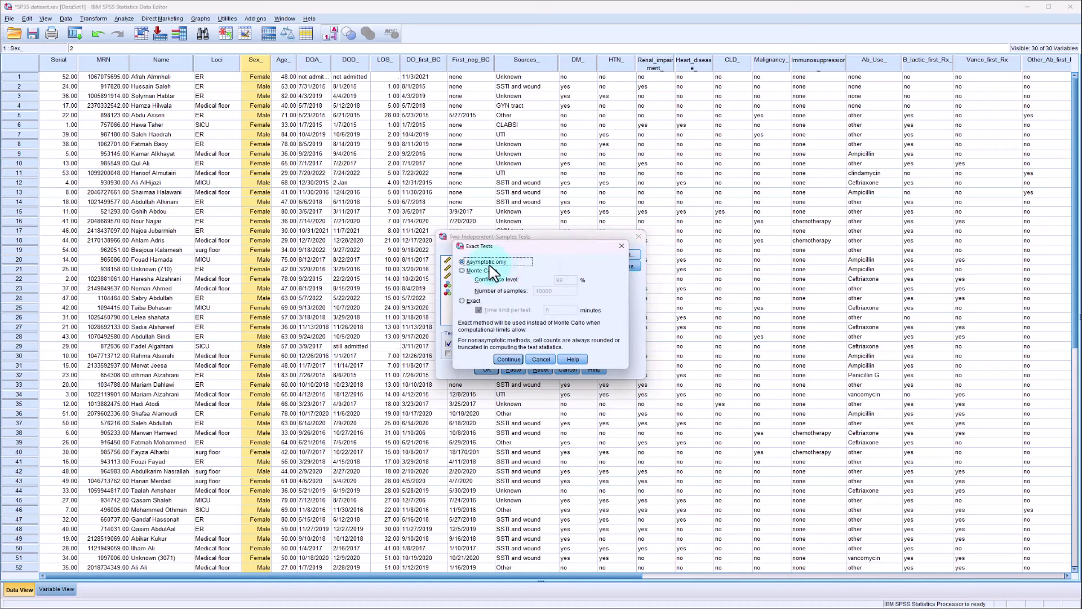
click(509, 359)
click(622, 268)
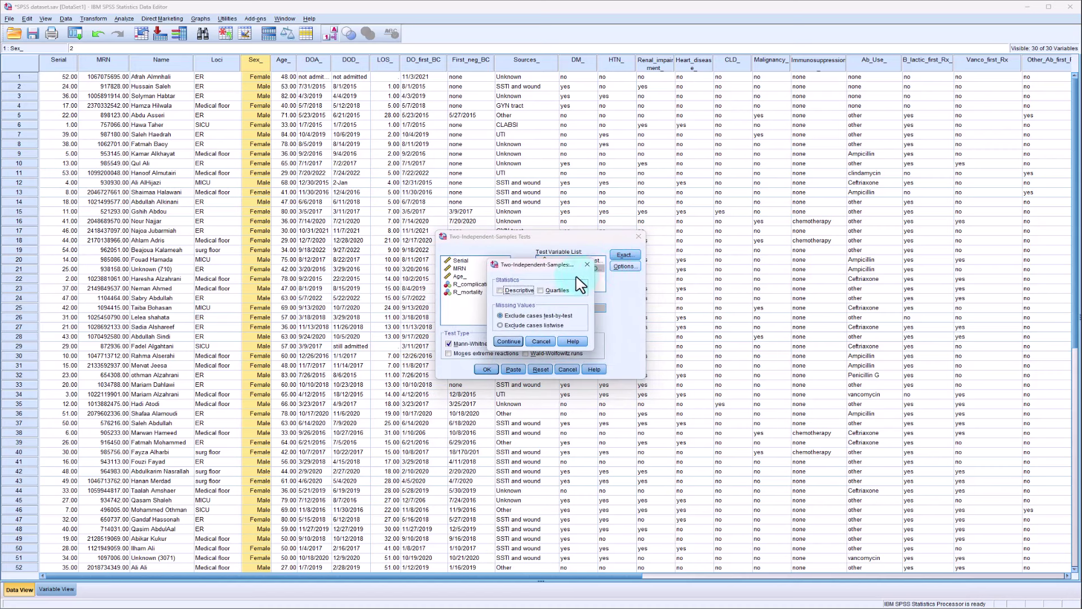
click(500, 290)
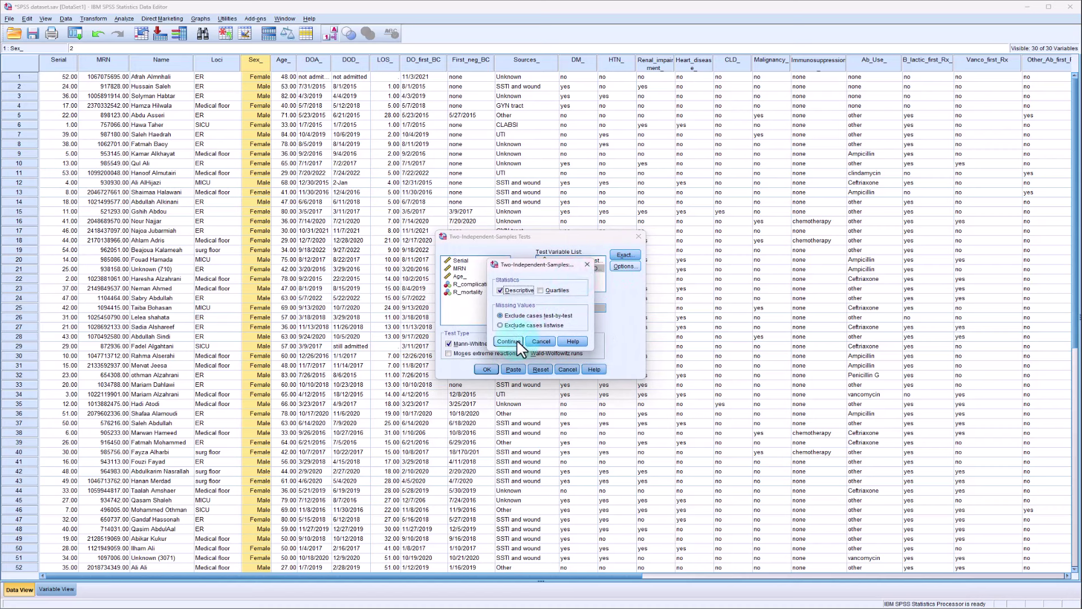
click(515, 340)
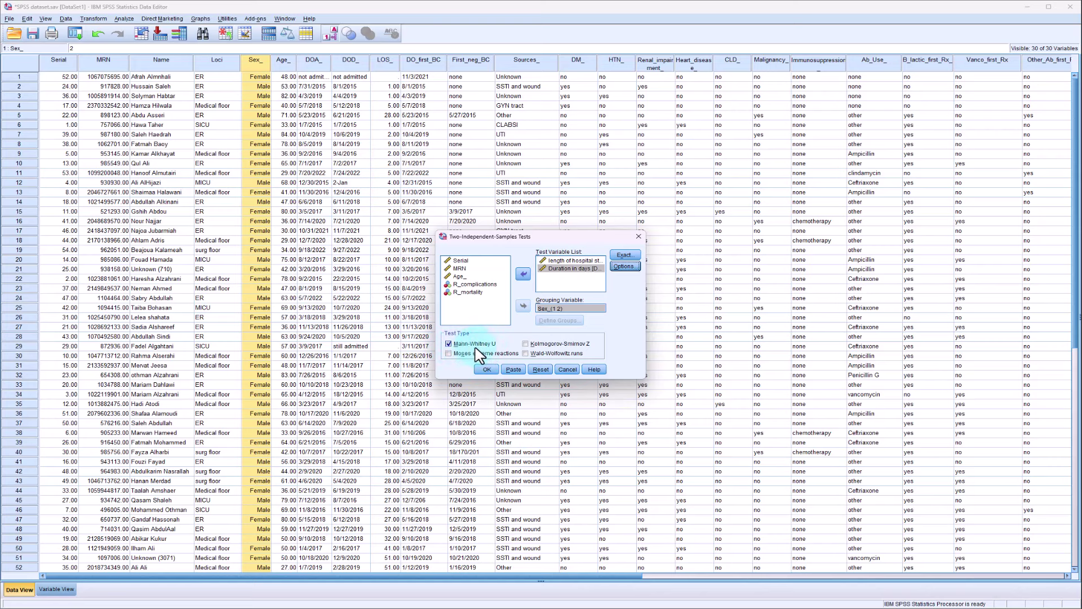
click(489, 369)
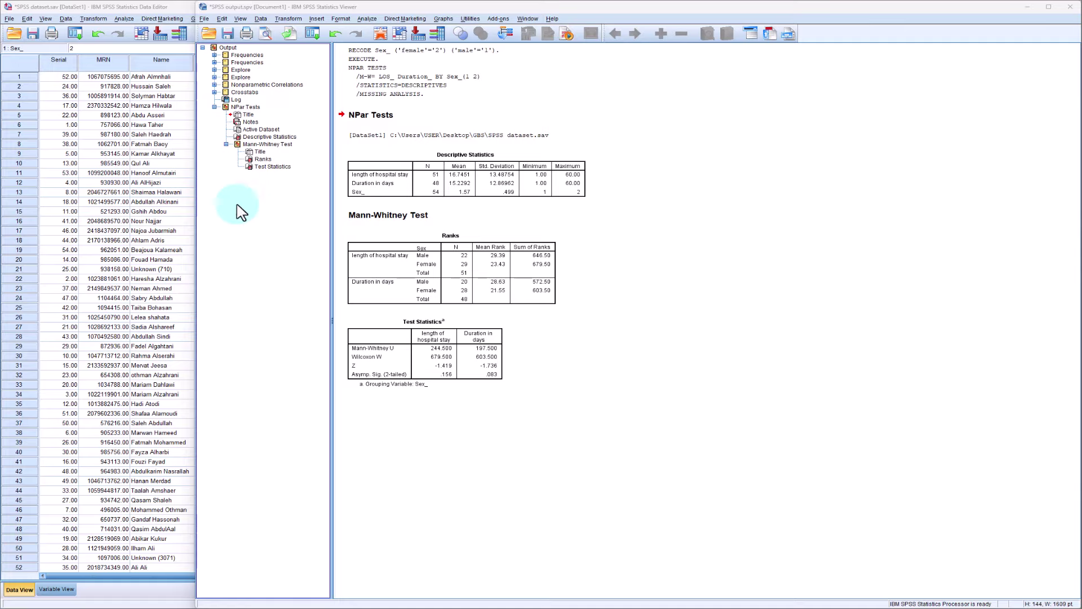
Step: Examine the Test Statistics table of the Mann-Whitney test output
click(417, 389)
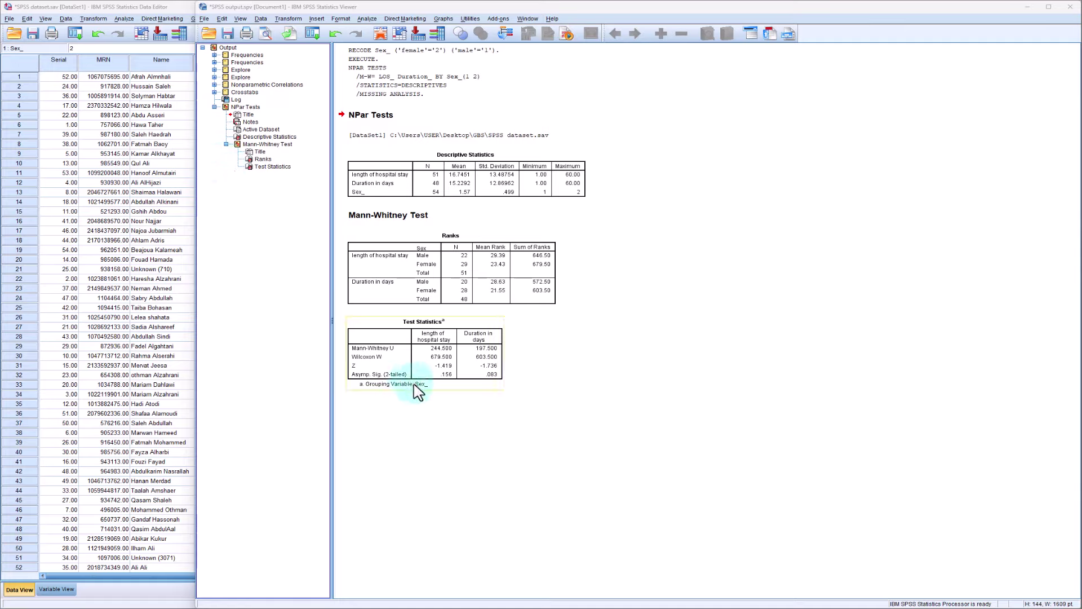
click(417, 420)
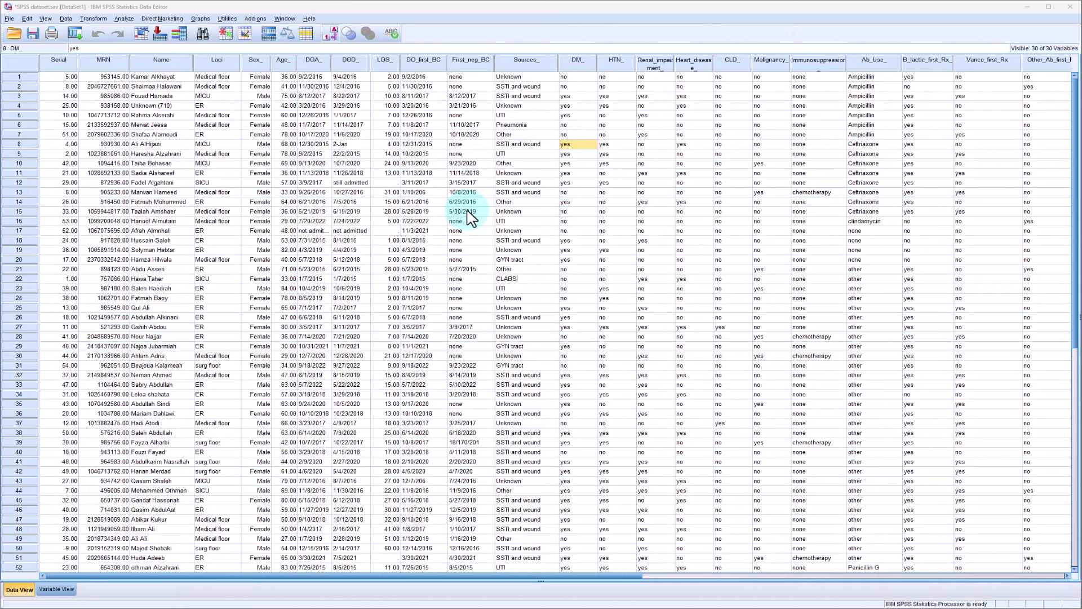
Step: Open Crosstabs and replace Sex_ in the rows with DM_, HTN_, Renal_impairment_, Heart_disease_, CLD_ and Malignancy_
click(577, 60)
drag(576, 66, 769, 73)
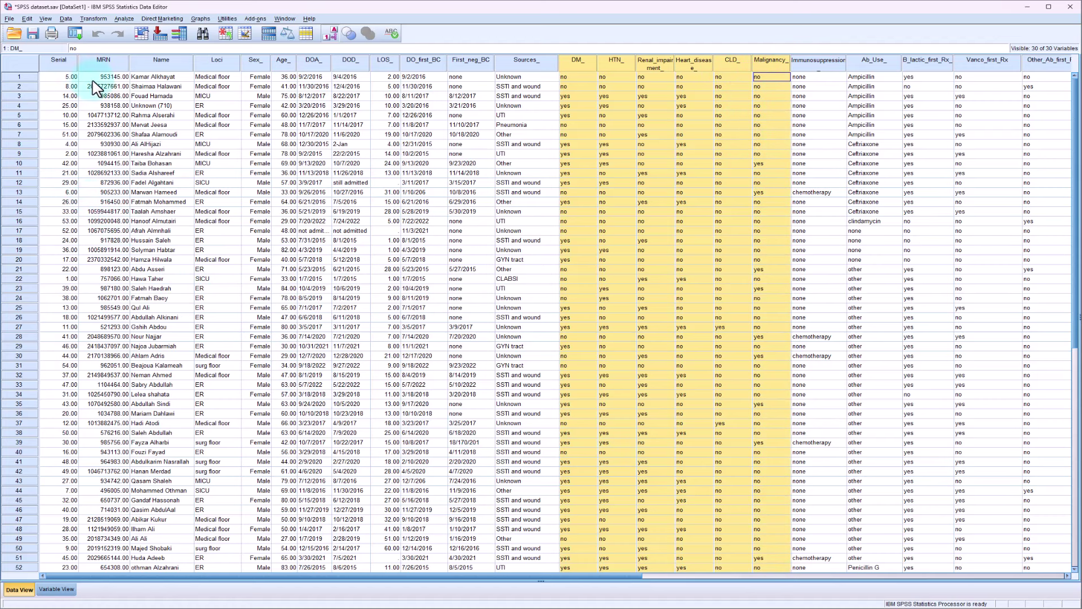
click(128, 19)
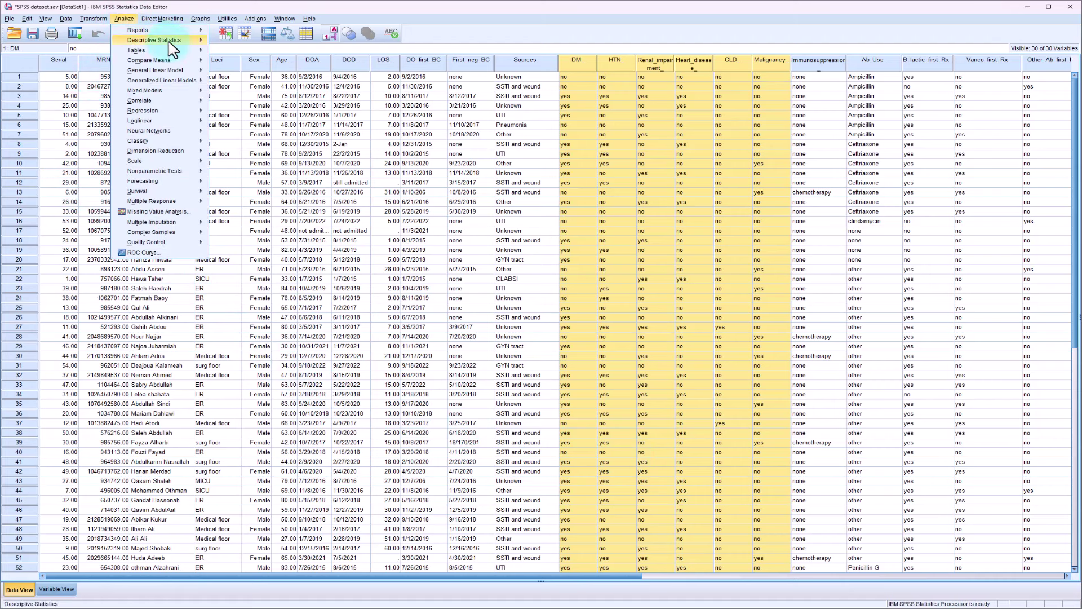
mouse_move(202, 49)
click(237, 74)
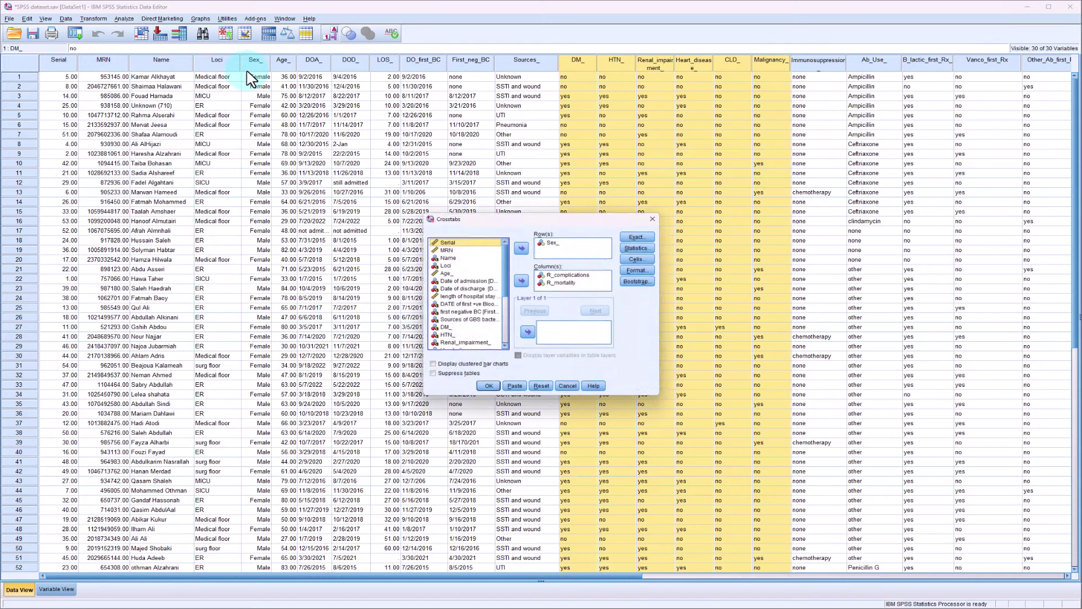
drag(553, 241, 462, 316)
drag(473, 397, 477, 530)
drag(445, 336, 457, 375)
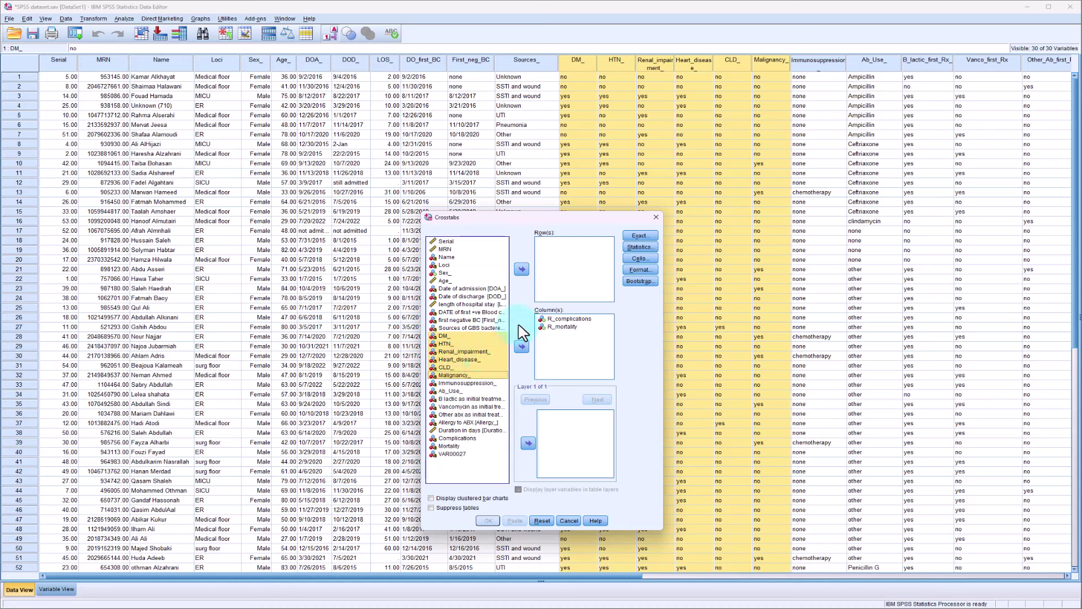
click(526, 271)
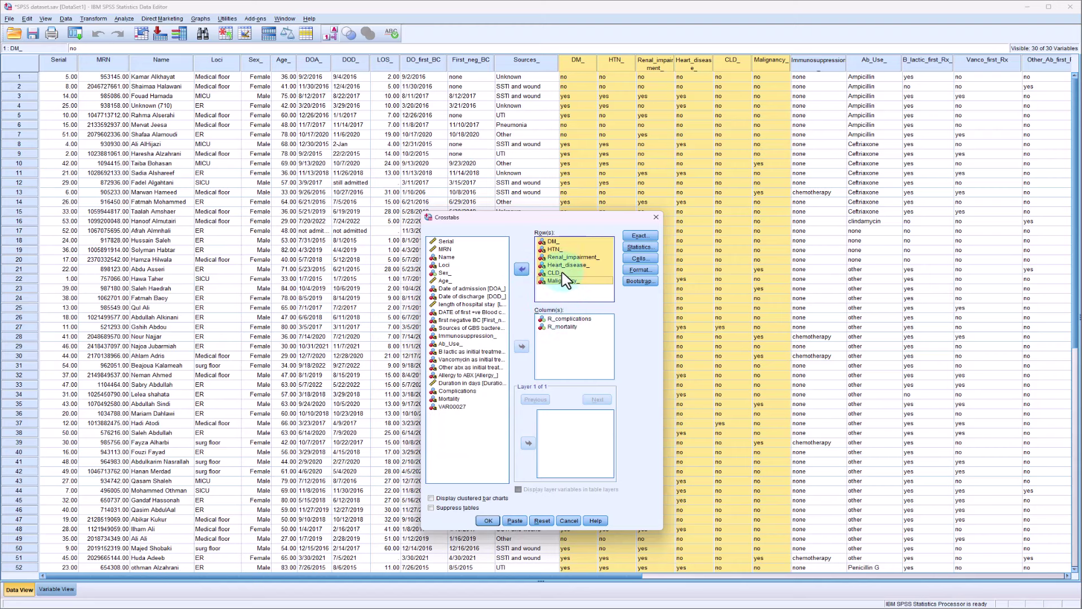
Step: Remove R_complications and R_mortality from the crosstab columns and add them back
drag(561, 319, 561, 326)
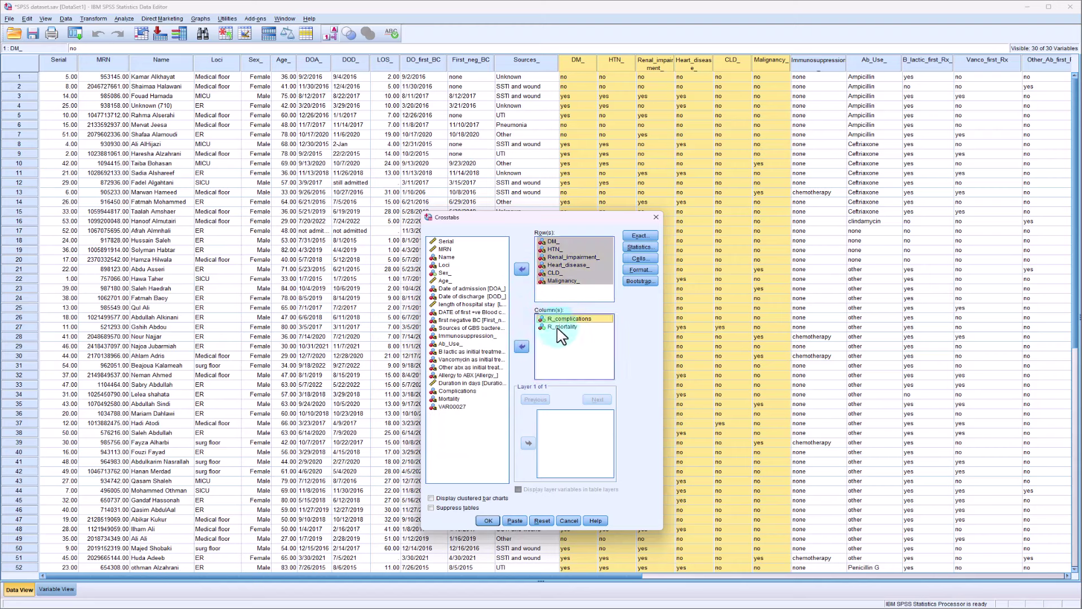
click(523, 347)
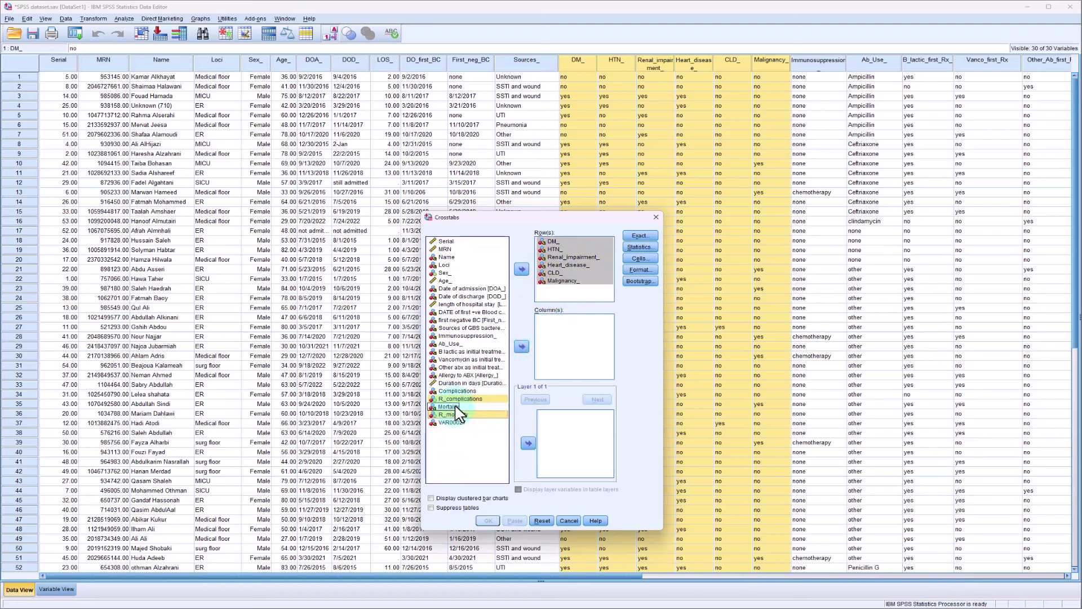
click(523, 347)
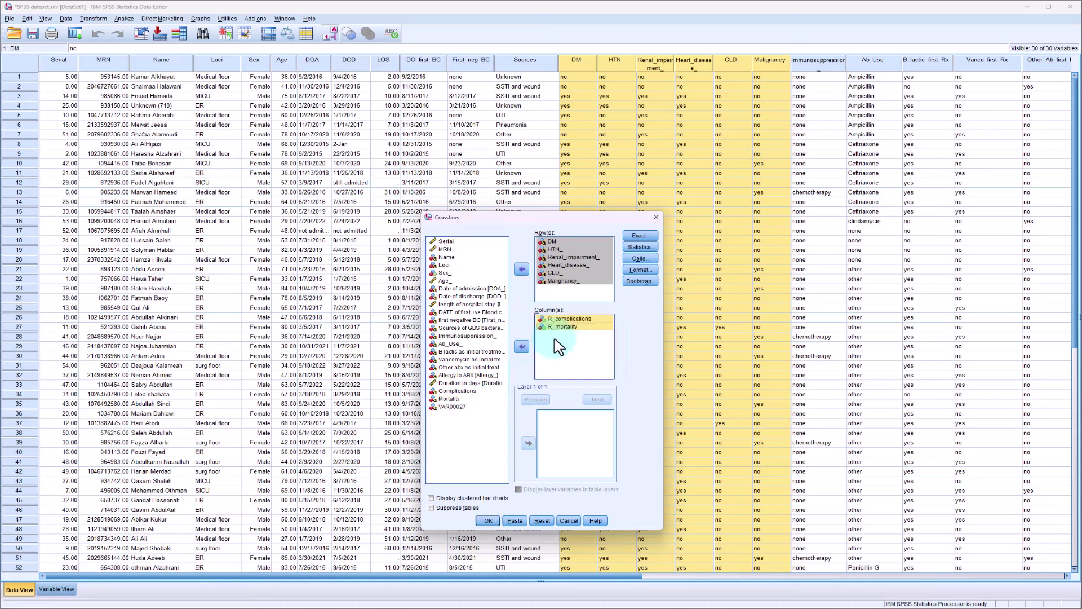
Step: Review the exact test and statistics options without changing them, and run the crosstabs of the comorbidities
click(485, 522)
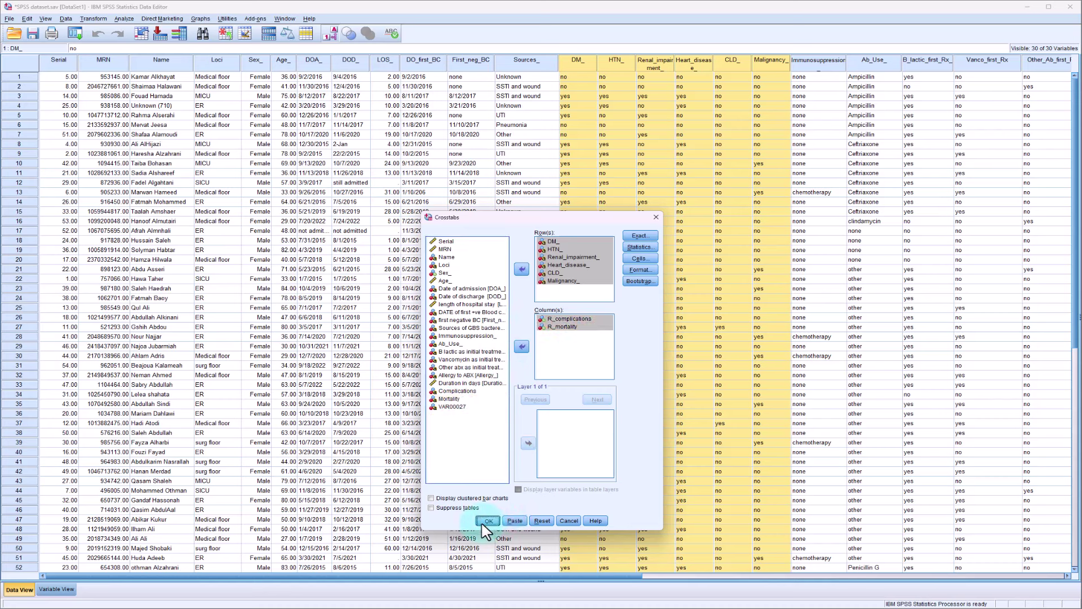
click(649, 237)
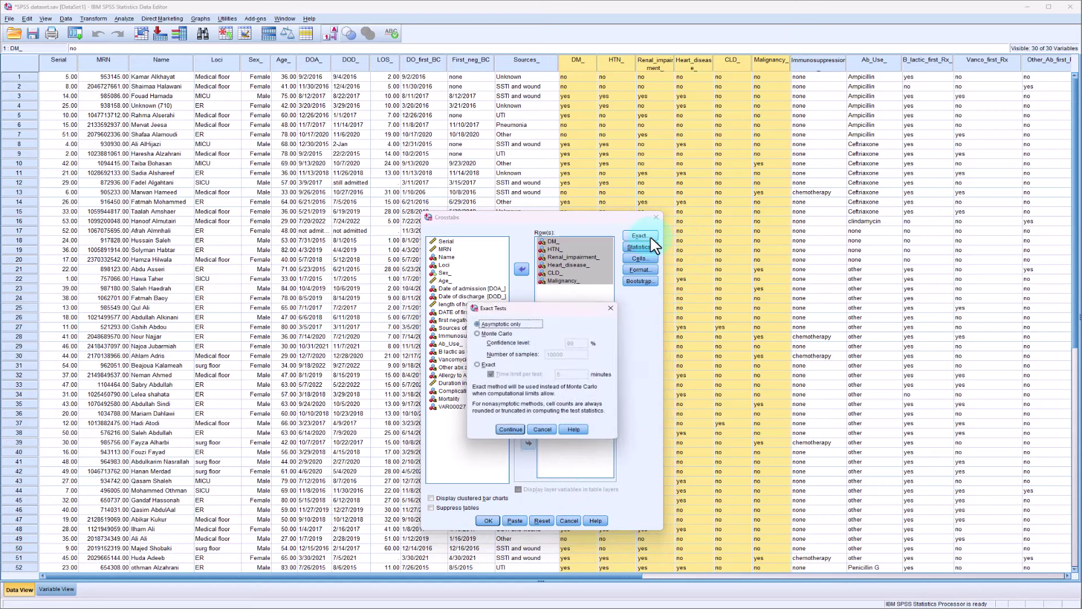
click(610, 308)
click(633, 248)
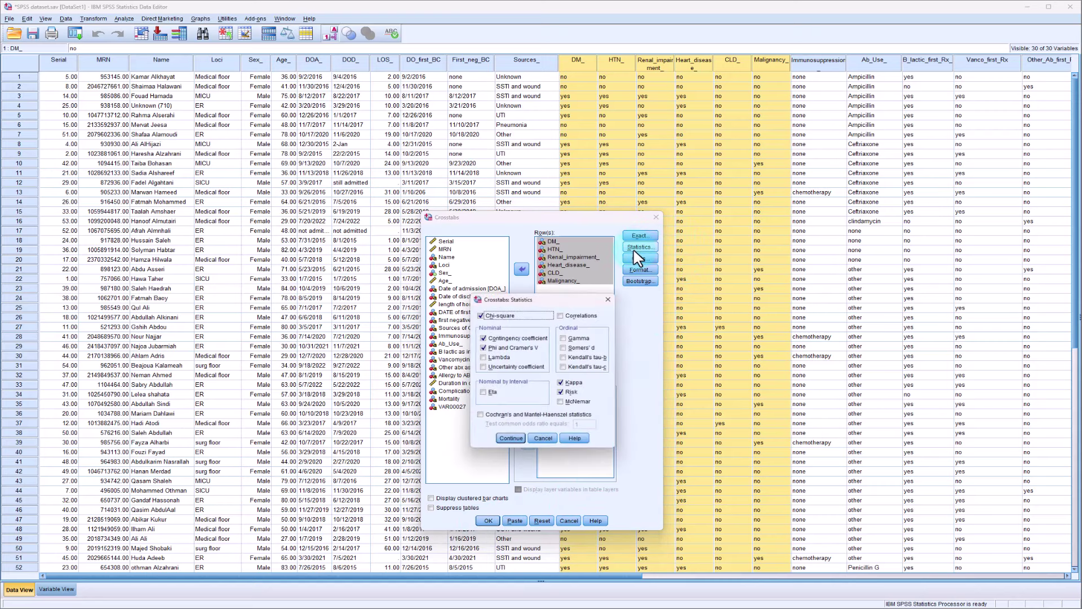
click(608, 299)
click(488, 520)
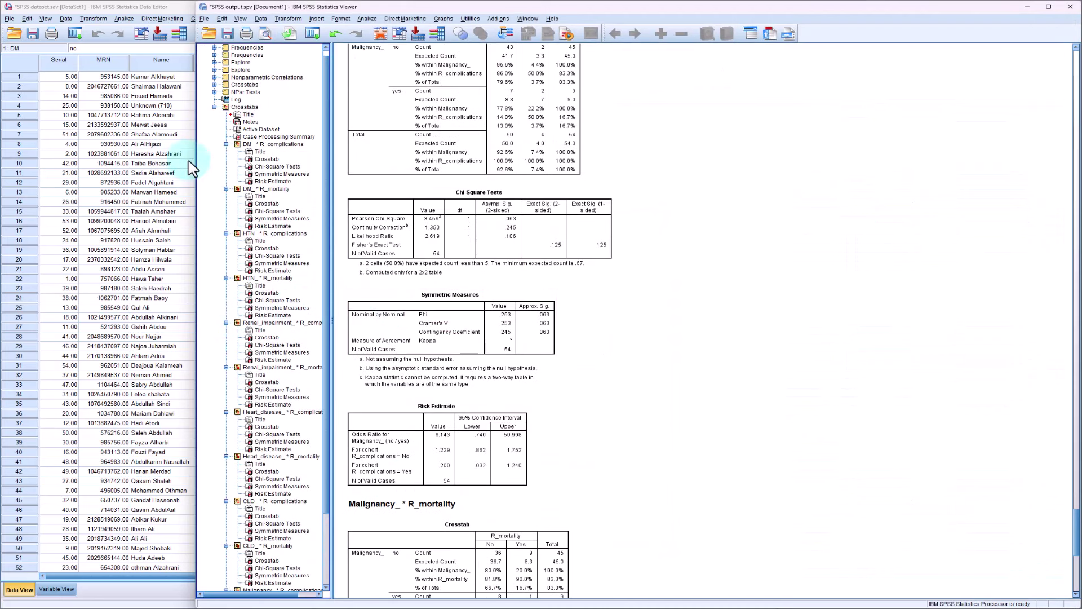
Step: Go to the start of the new Crosstabs output and examine the DM_ results against R_complications and R_mortality
scroll(213, 400, down, 3)
scroll(213, 402, up, 3)
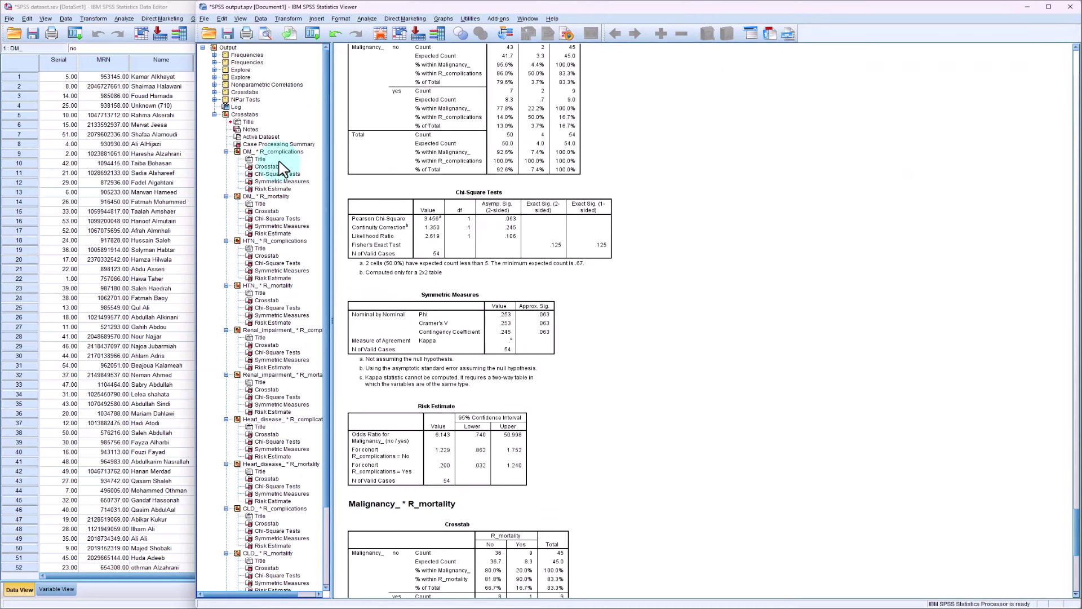
click(243, 114)
scroll(445, 244, up, 3)
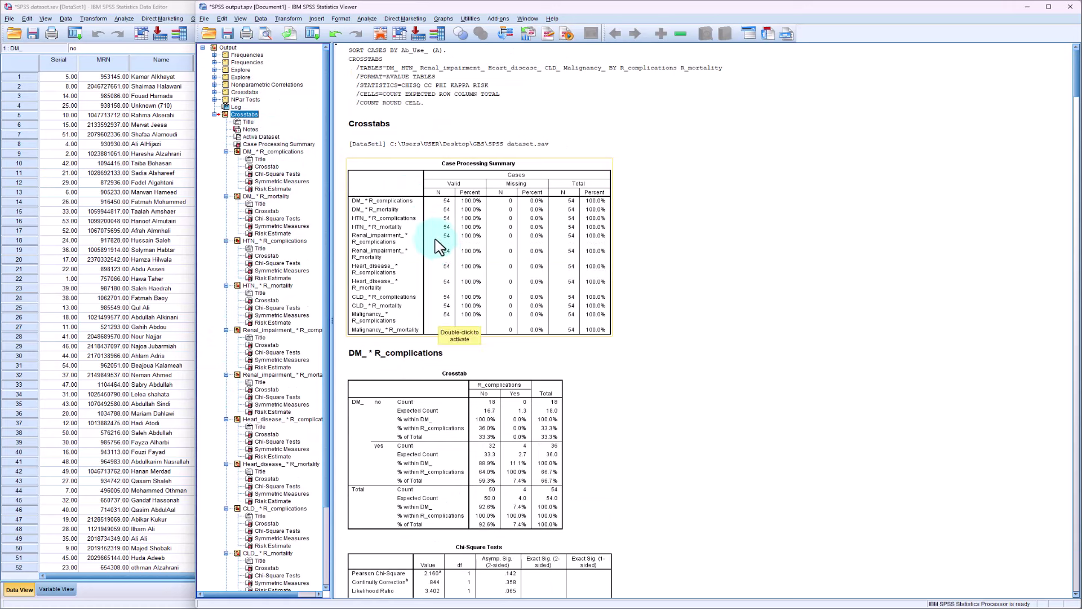
scroll(369, 257, down, 4)
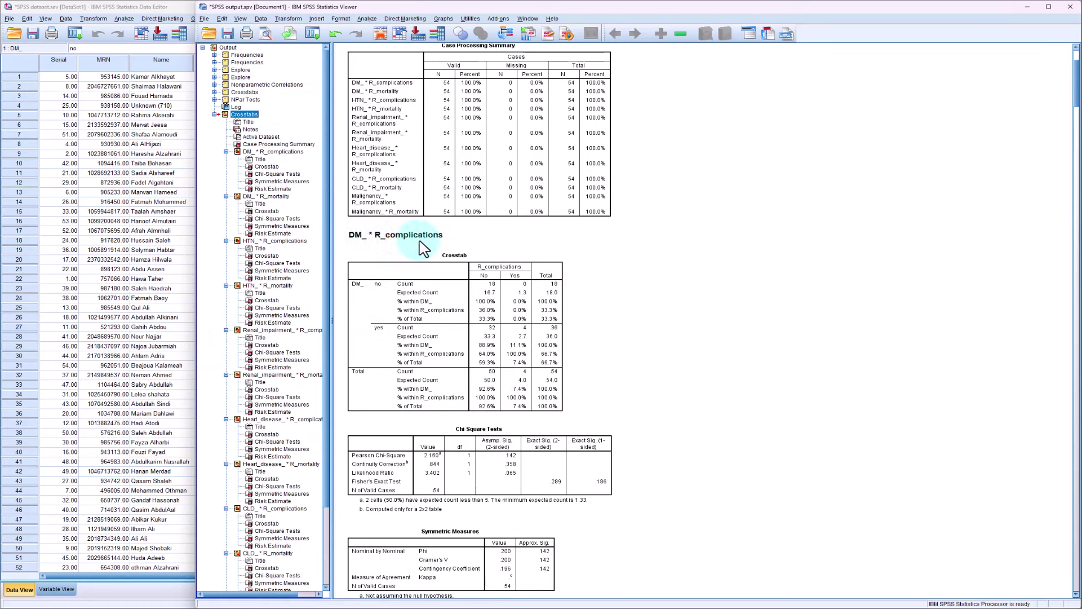
scroll(424, 241, down, 1)
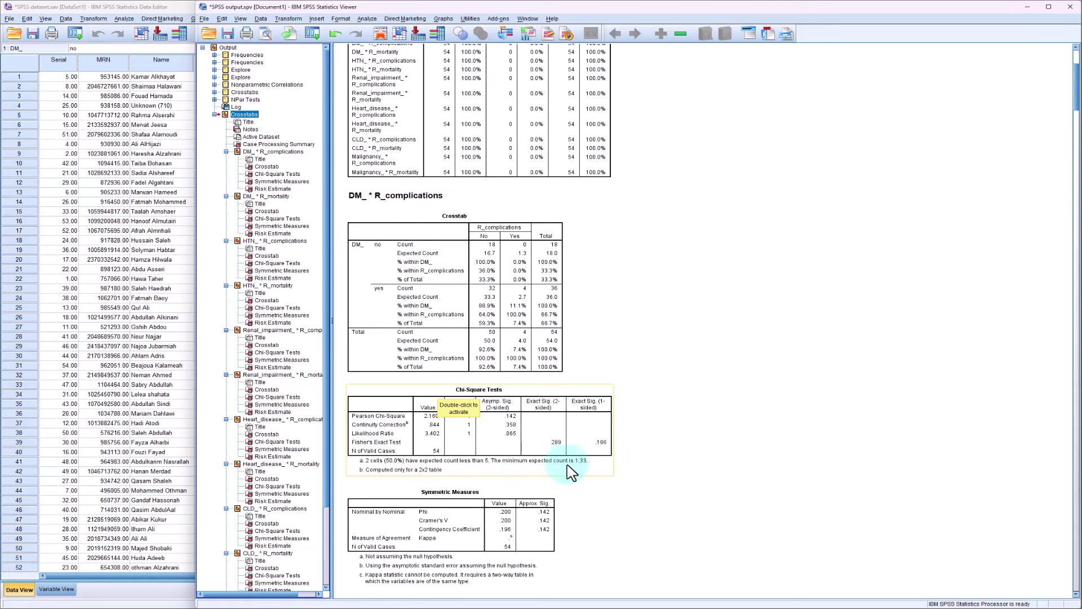
scroll(551, 467, down, 5)
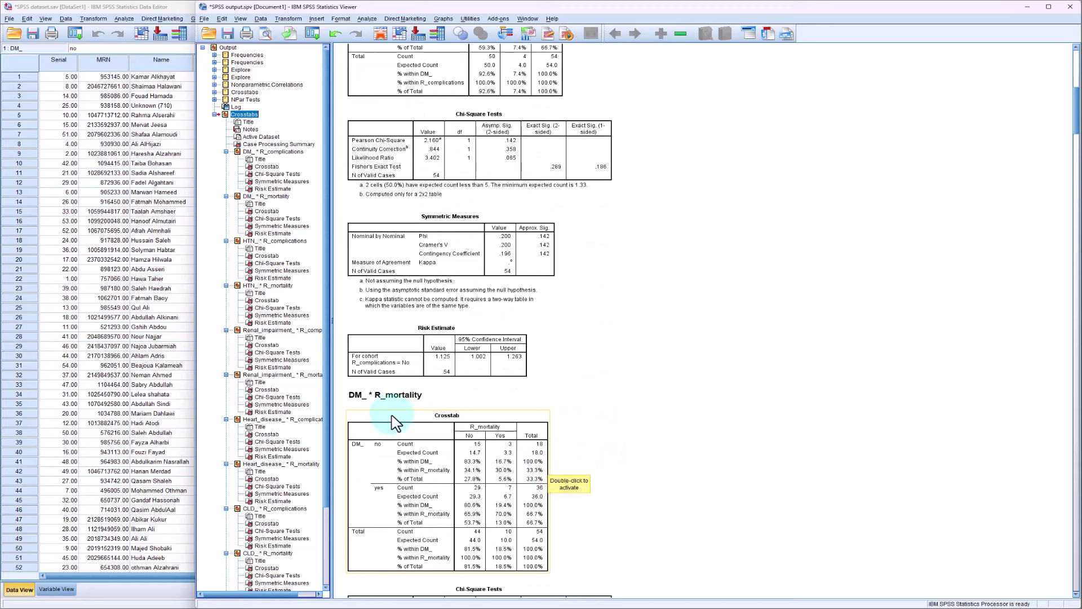
scroll(443, 415, down, 4)
scroll(442, 415, down, 3)
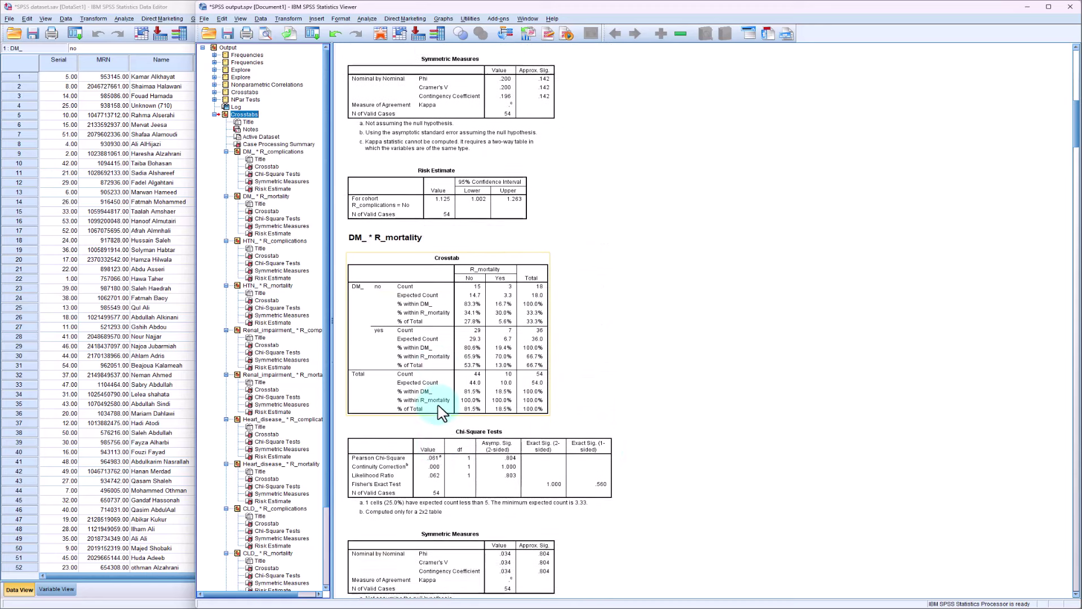
scroll(605, 470, down, 7)
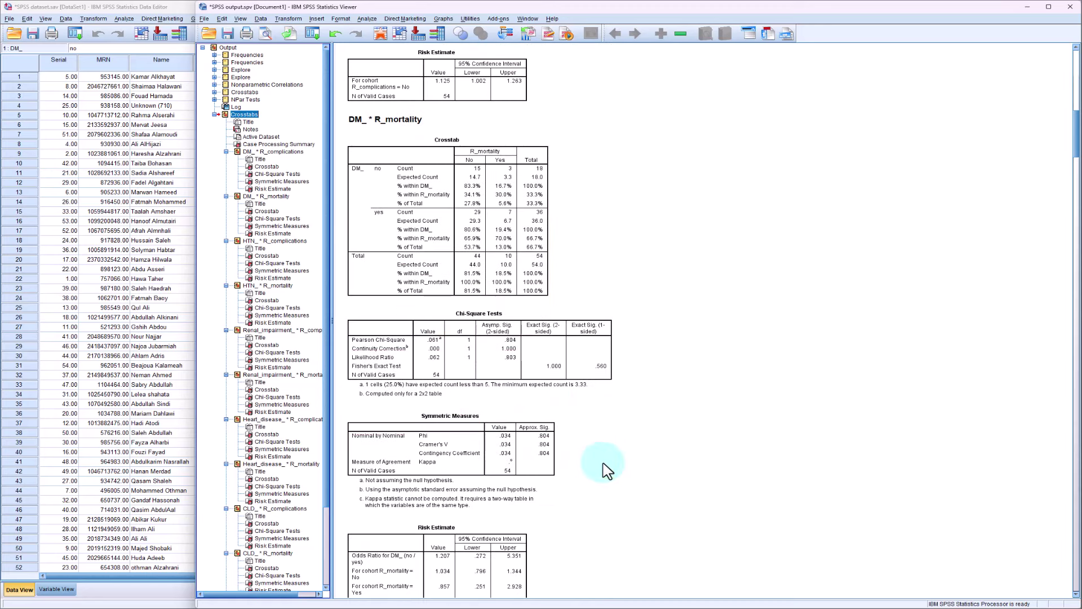
Step: Examine the HTN_ crosstabs and chi-square tests against R_complications and R_mortality
scroll(604, 470, down, 5)
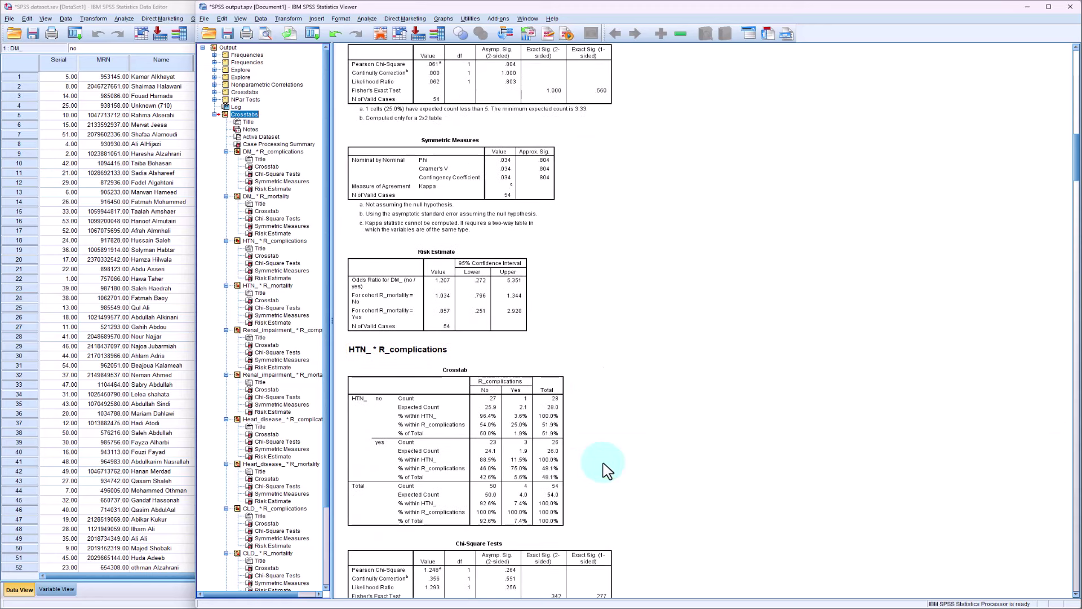
scroll(464, 343, down, 2)
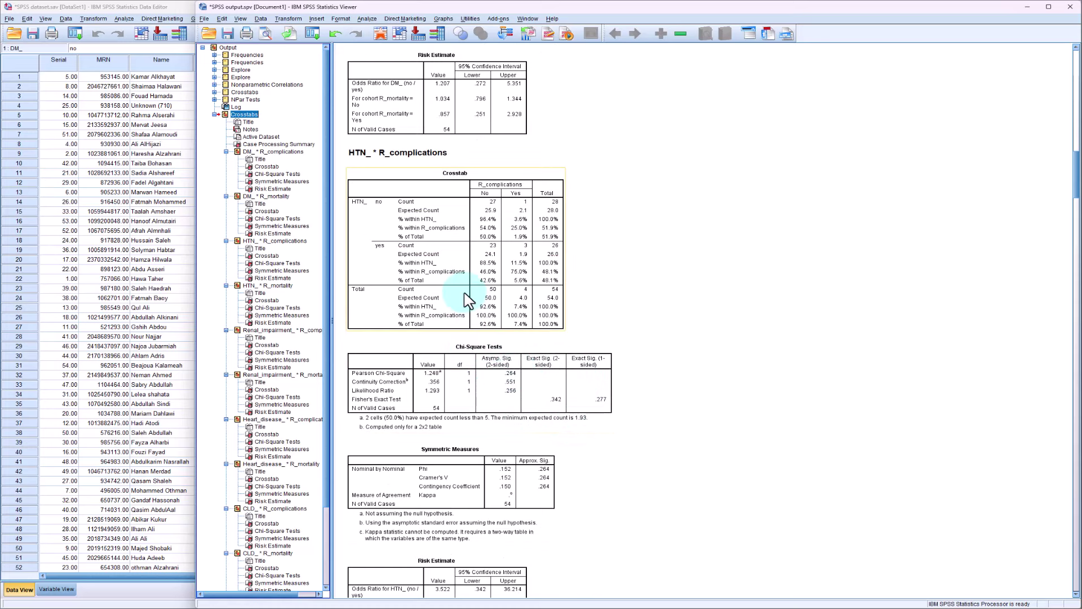
scroll(564, 417, down, 8)
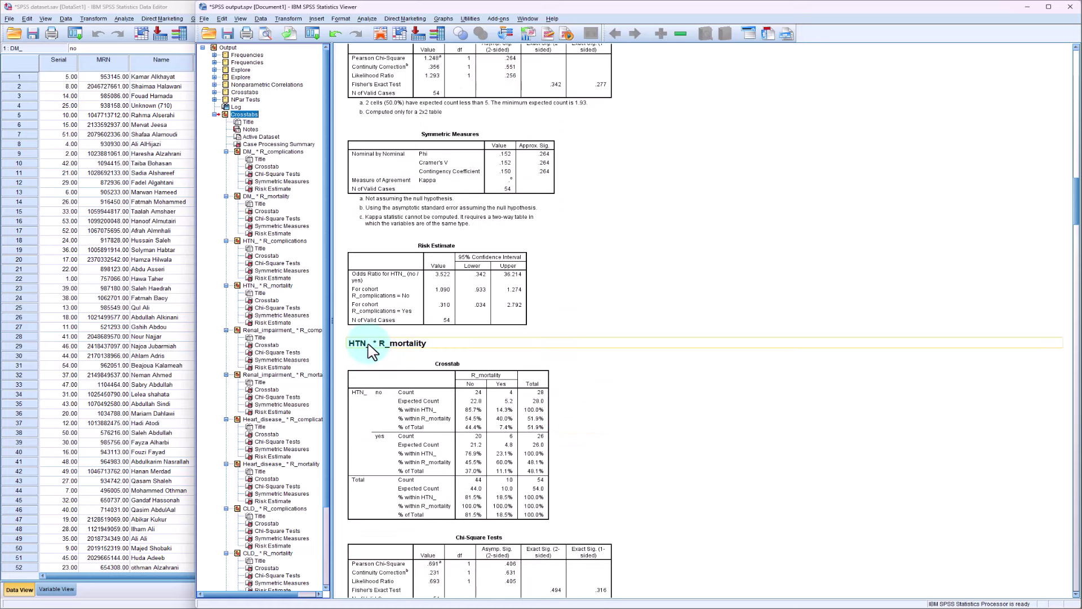
scroll(422, 357, down, 4)
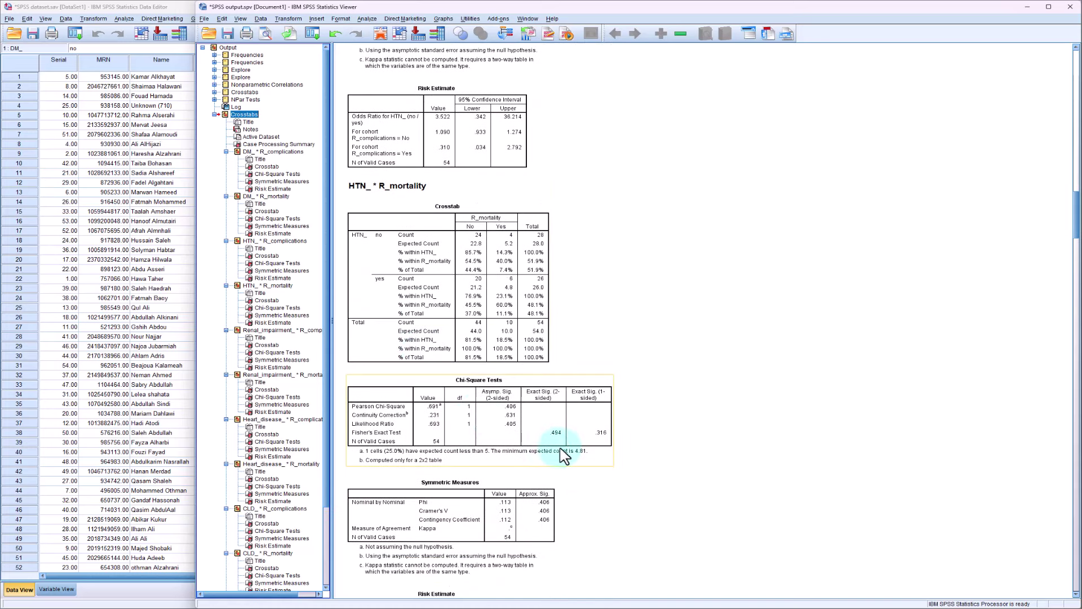
Step: Examine the Renal_impairment_ crosstabs, chi-square tests and risk estimates against R_complications and R_mortality
scroll(439, 465, down, 5)
scroll(440, 467, down, 4)
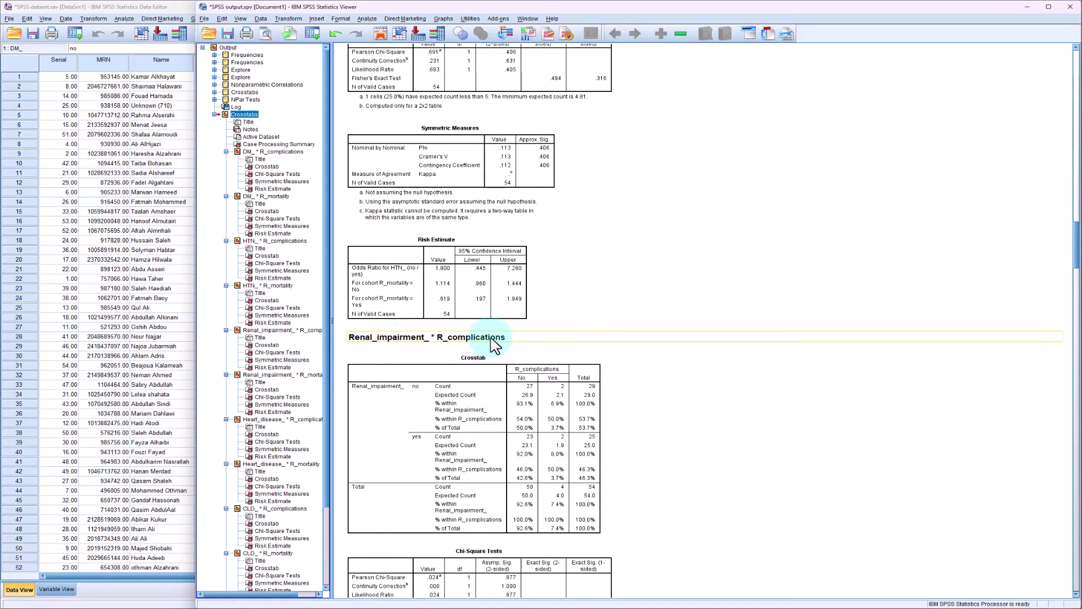
scroll(499, 394, down, 3)
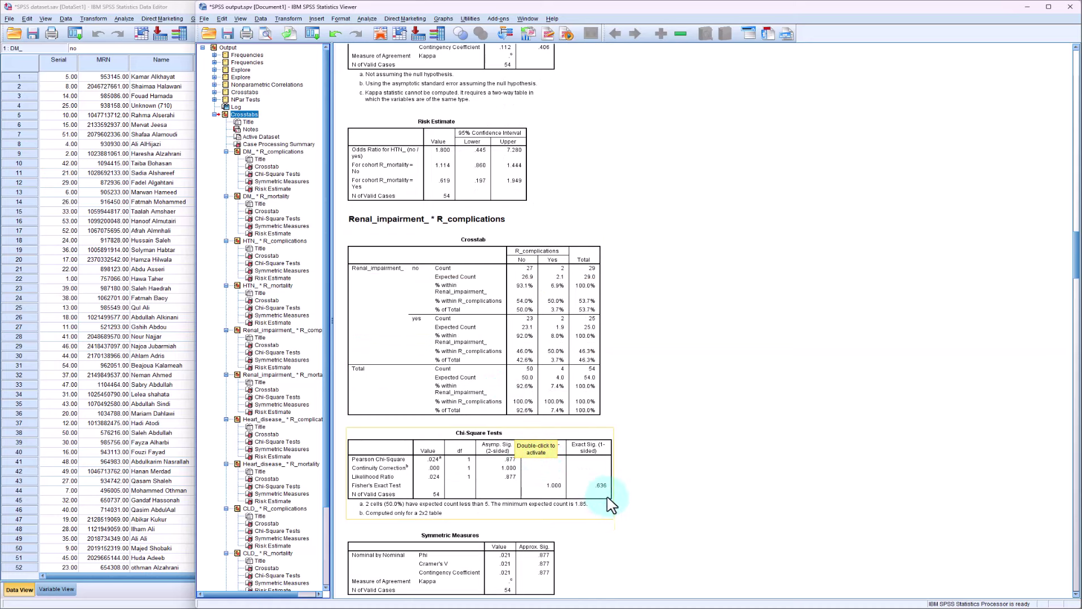
scroll(615, 485, down, 4)
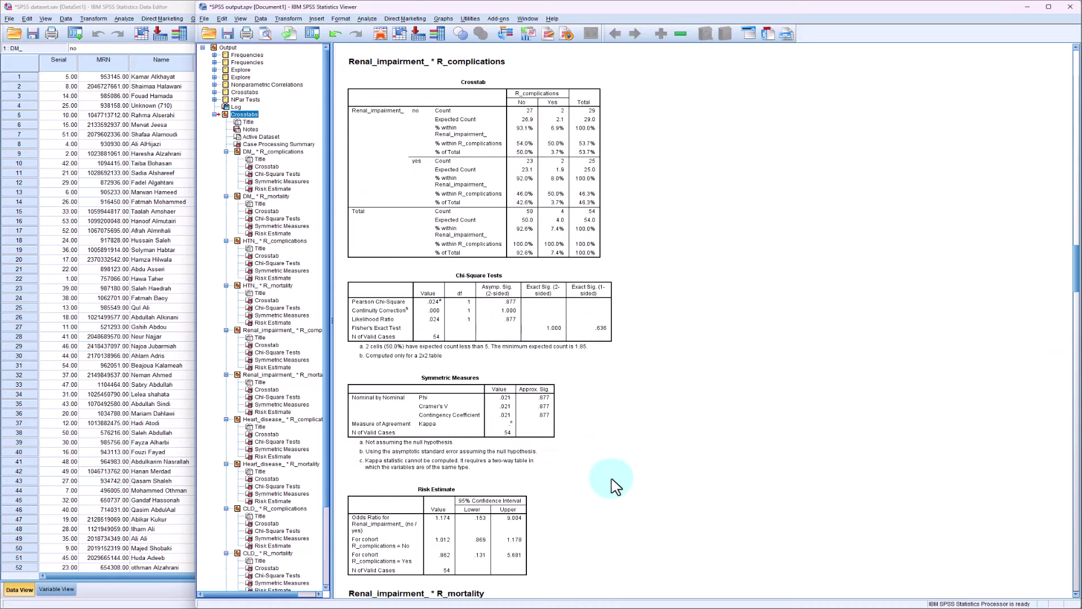
scroll(616, 485, down, 9)
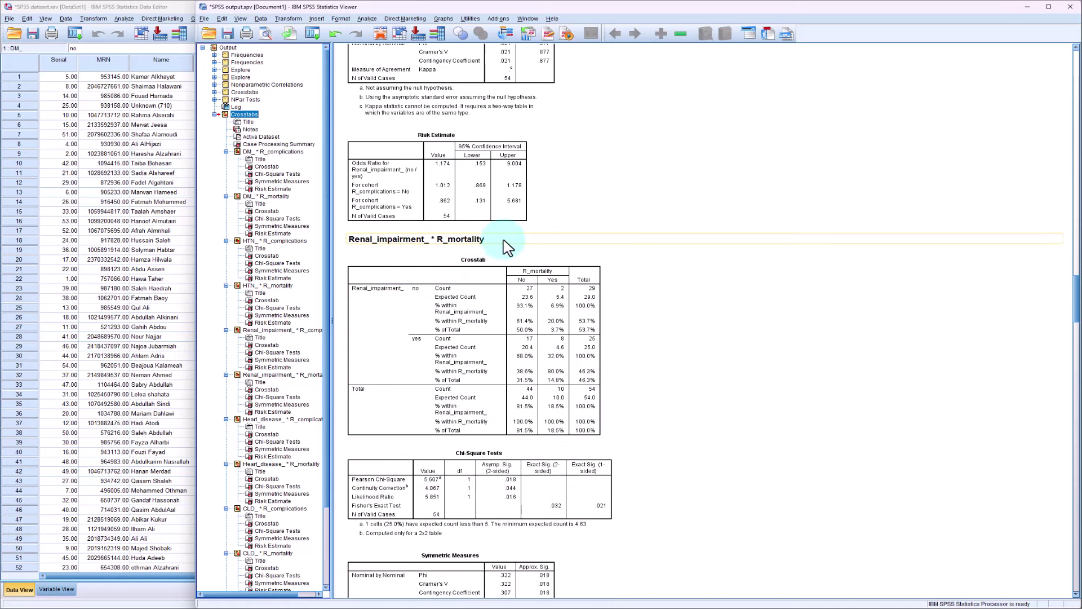
scroll(519, 293, down, 2)
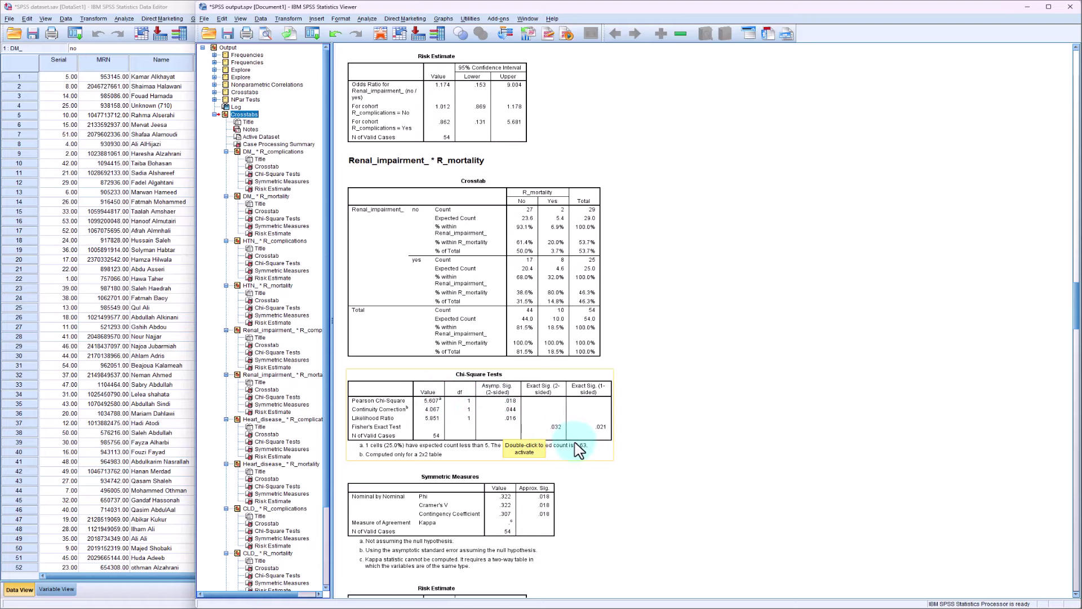
scroll(579, 451, down, 3)
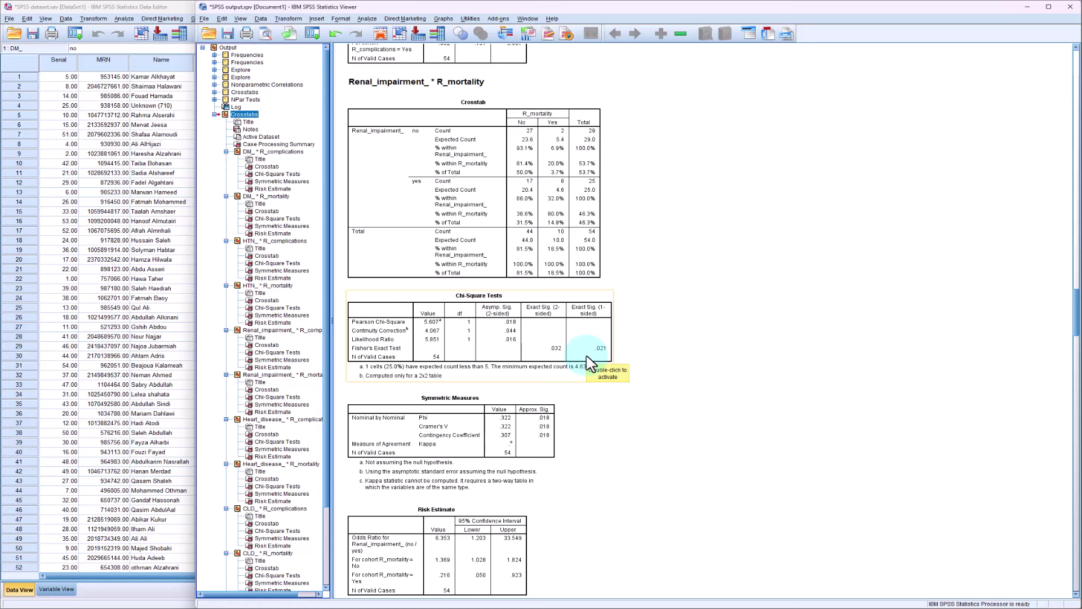
scroll(588, 374, down, 3)
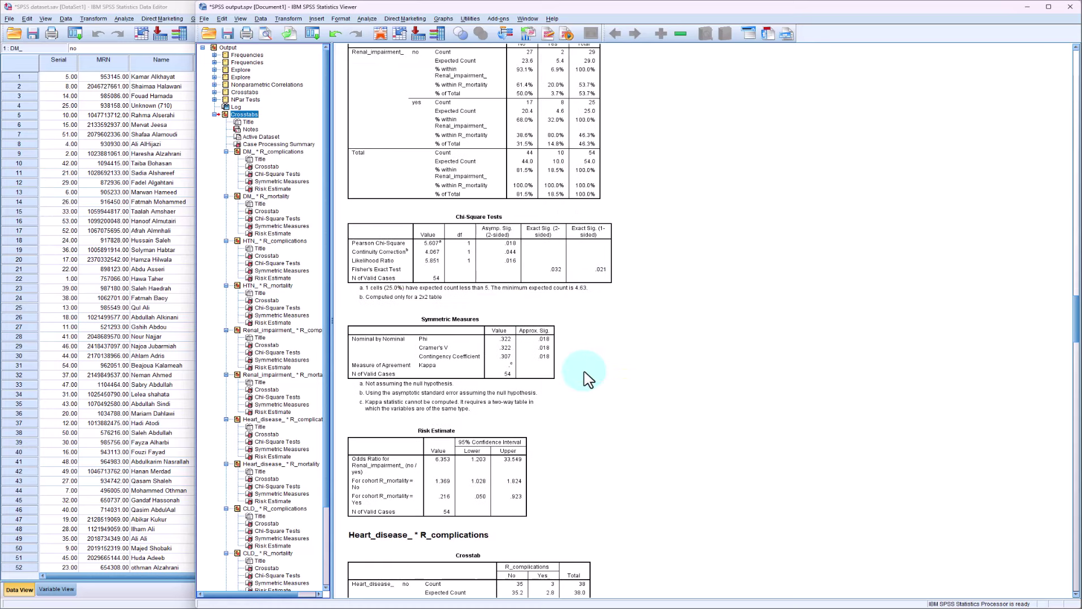
Step: Examine the Heart_disease_ crosstabs, chi-square tests and risk estimates against R_complications and R_mortality
scroll(587, 375, down, 5)
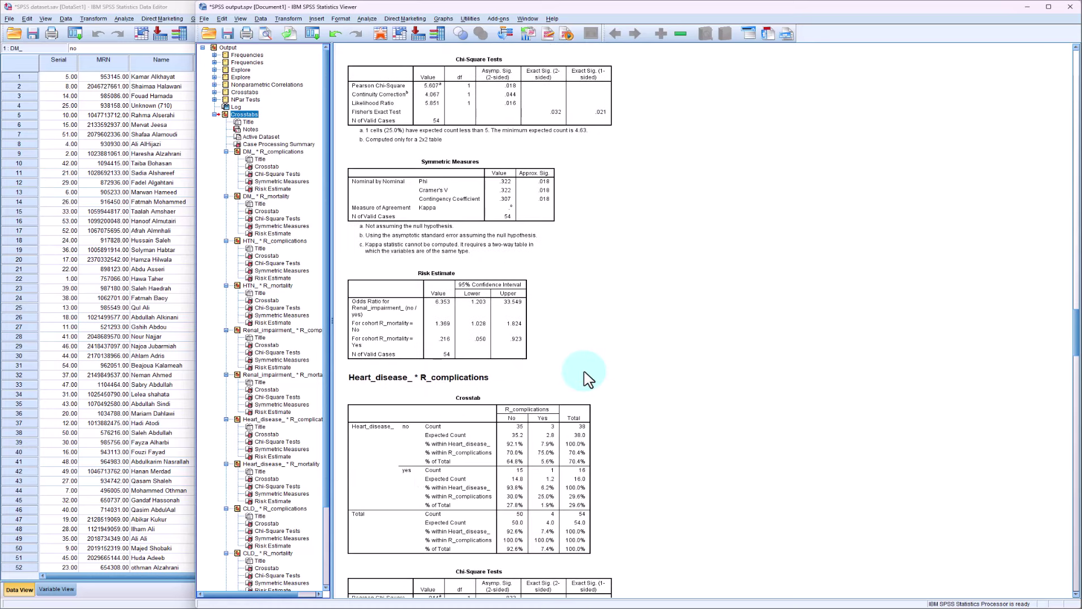
scroll(588, 375, down, 3)
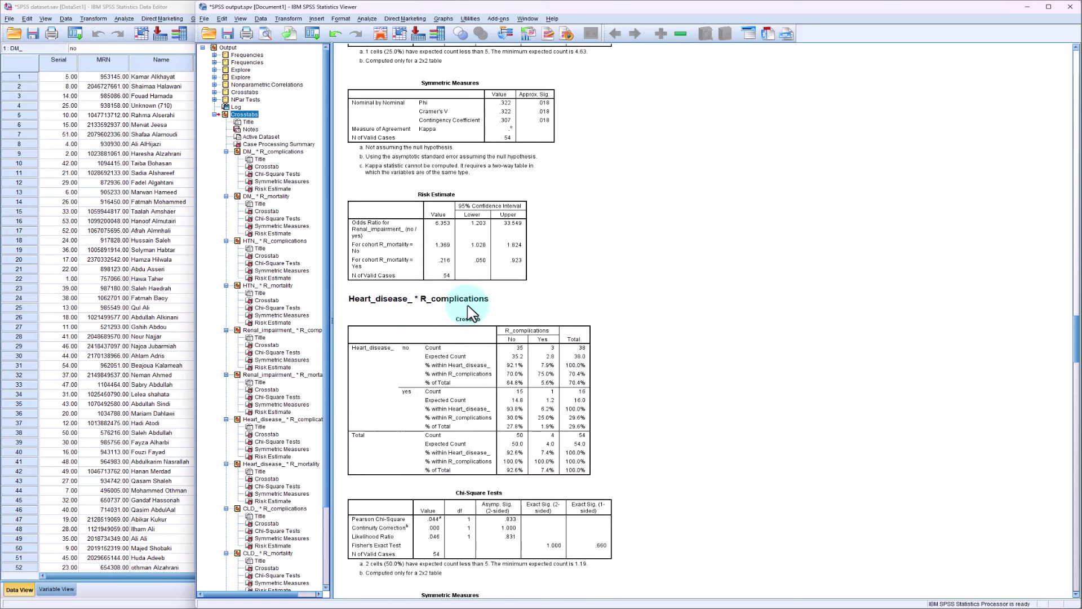
scroll(471, 307, down, 3)
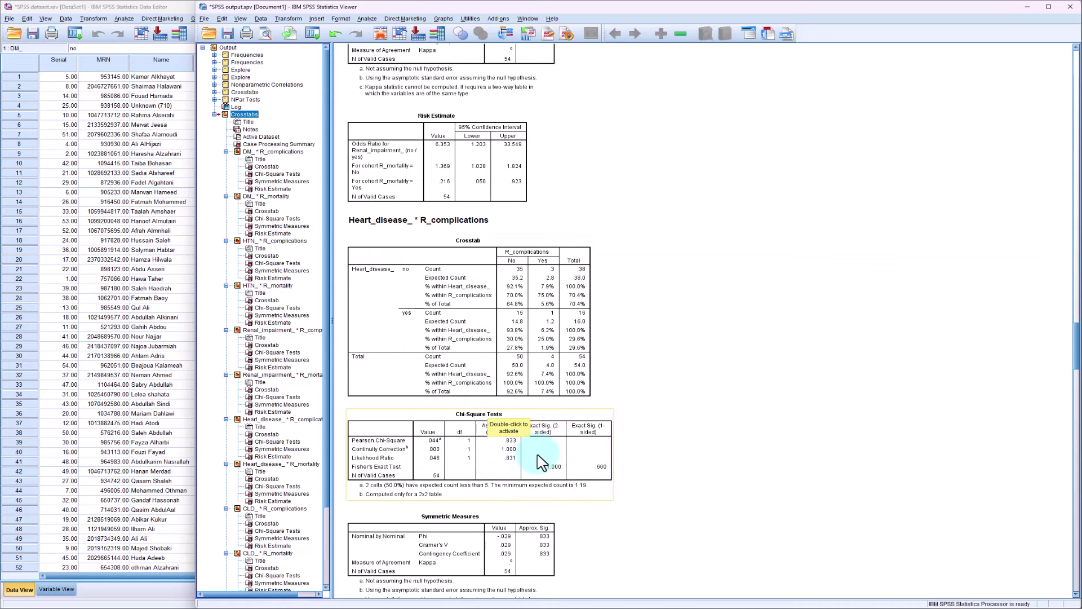
scroll(567, 485, down, 6)
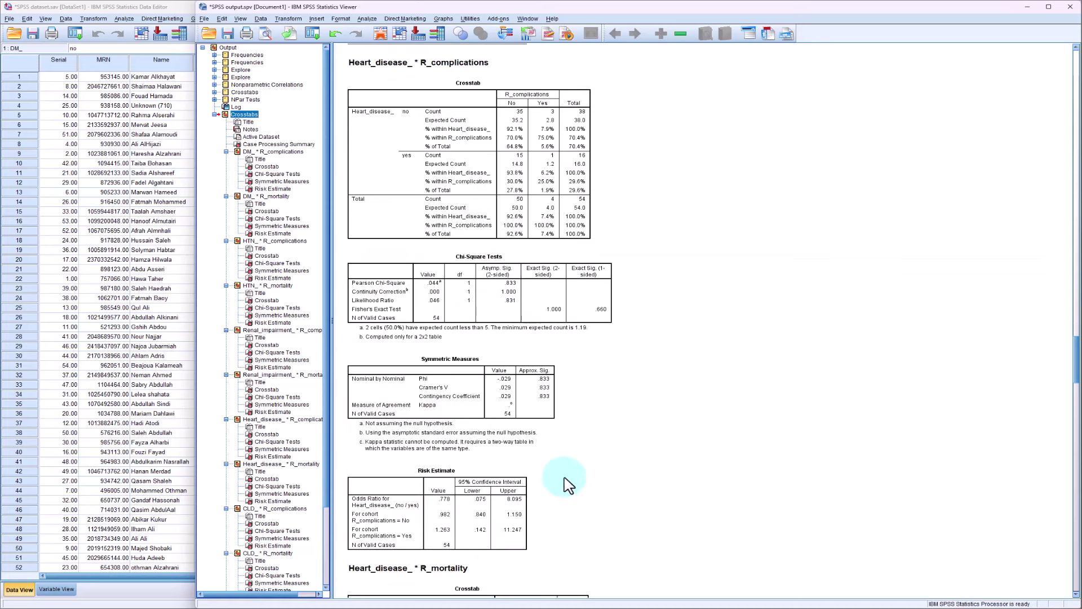
scroll(567, 485, down, 1)
scroll(566, 484, down, 6)
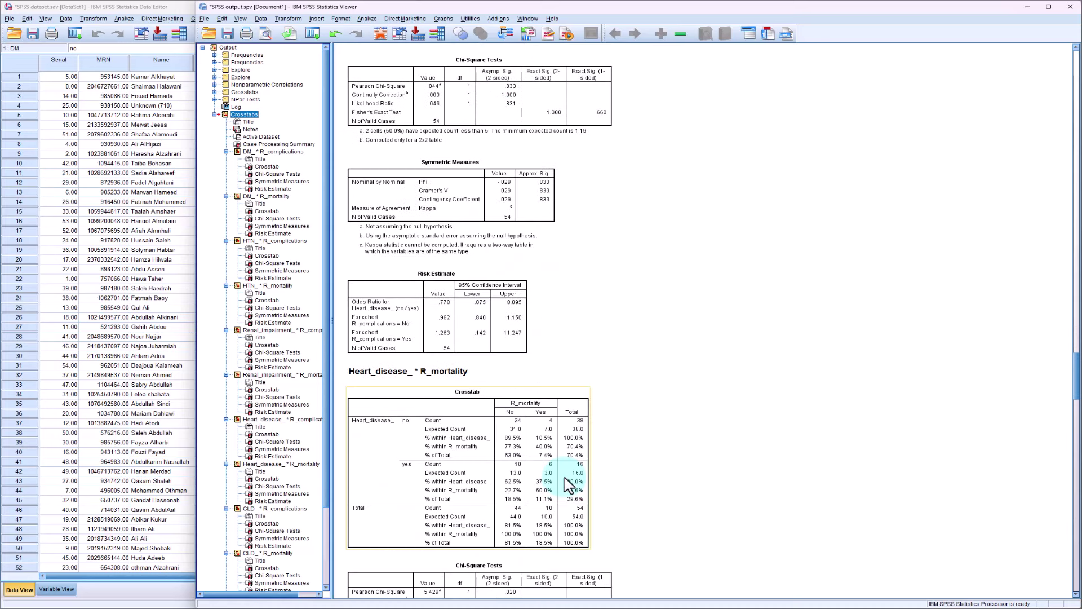
scroll(481, 309, down, 1)
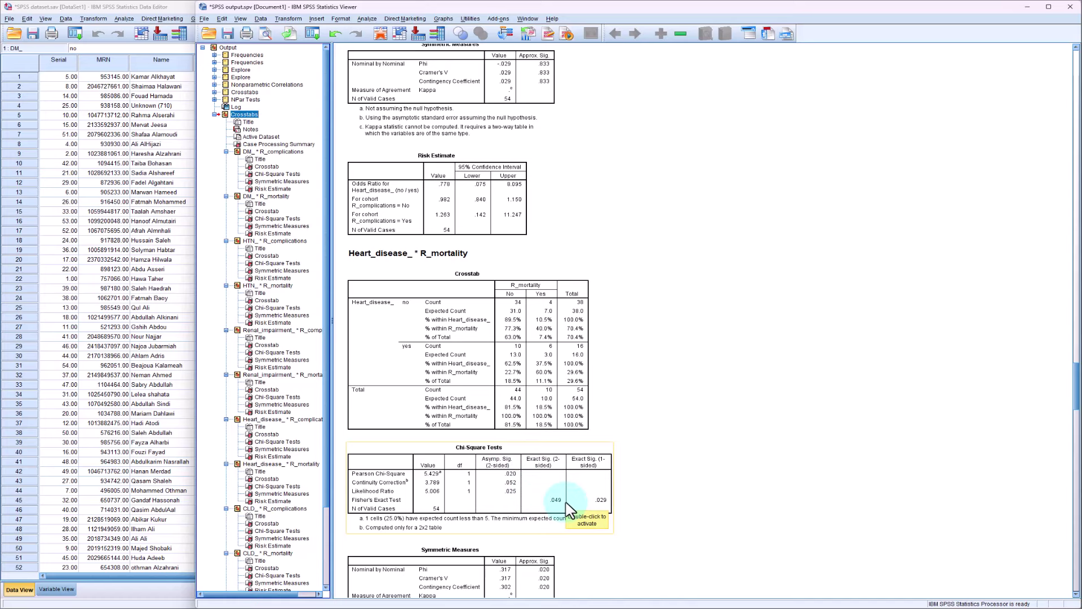
scroll(569, 510, down, 3)
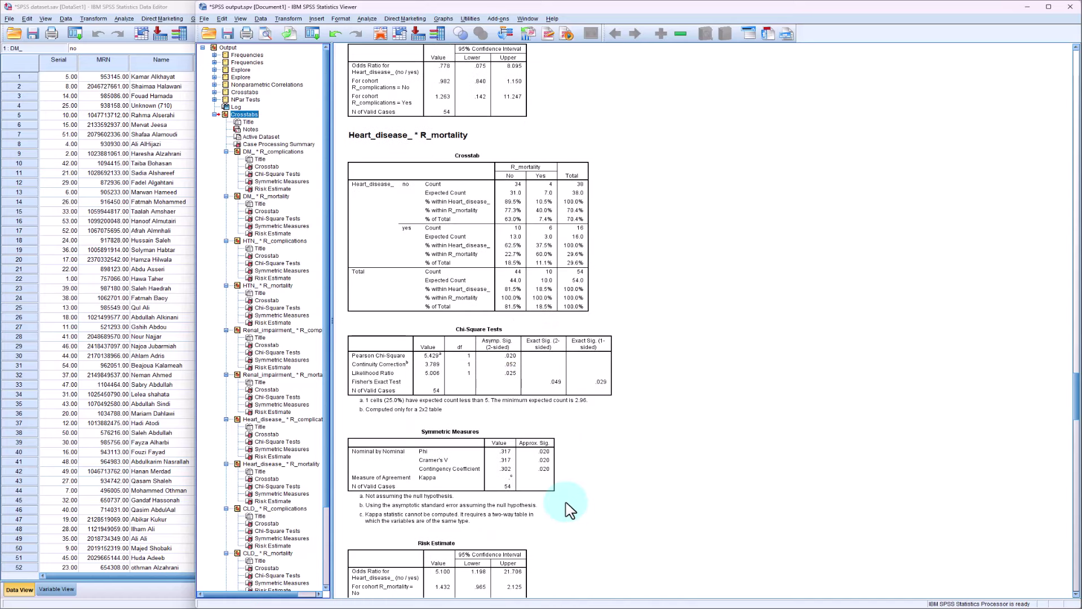
scroll(592, 549, down, 4)
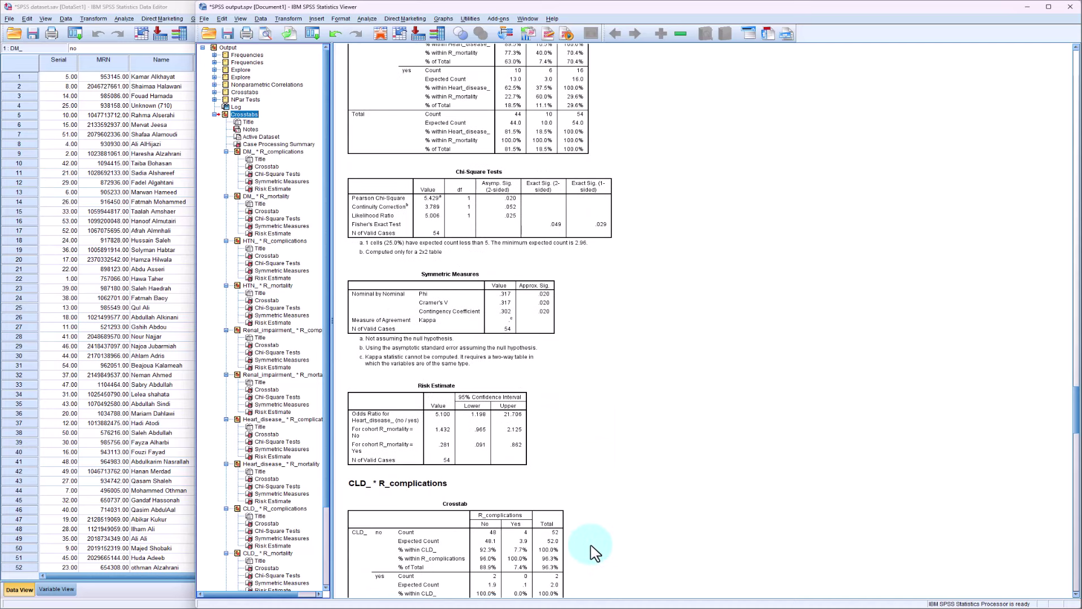
Step: Examine the CLD_ crosstabs and chi-square tests against R_complications and R_mortality
scroll(594, 553, down, 5)
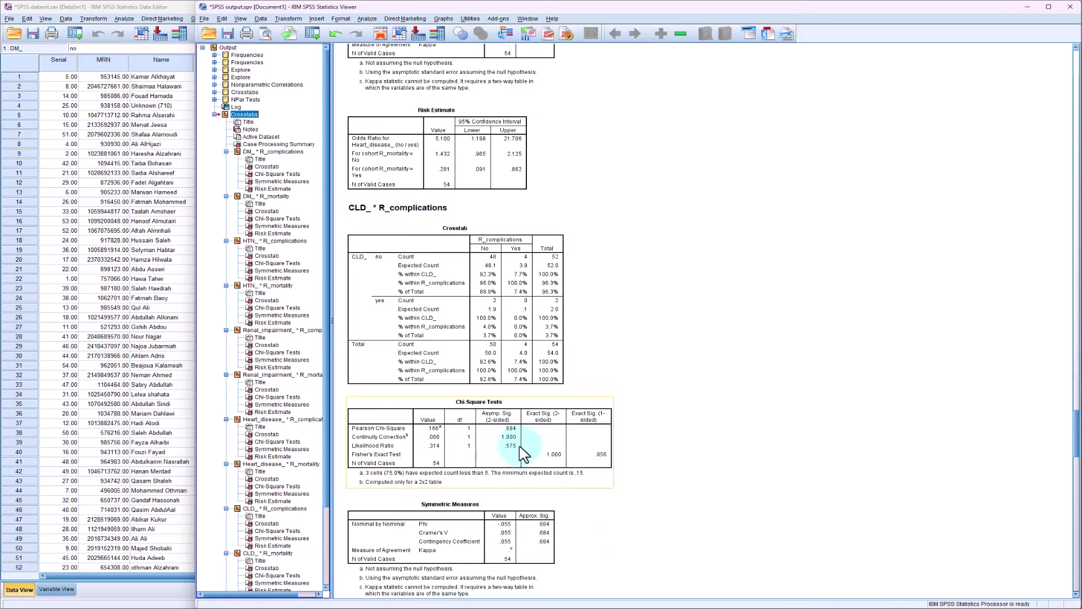
scroll(648, 486, down, 5)
scroll(648, 485, down, 3)
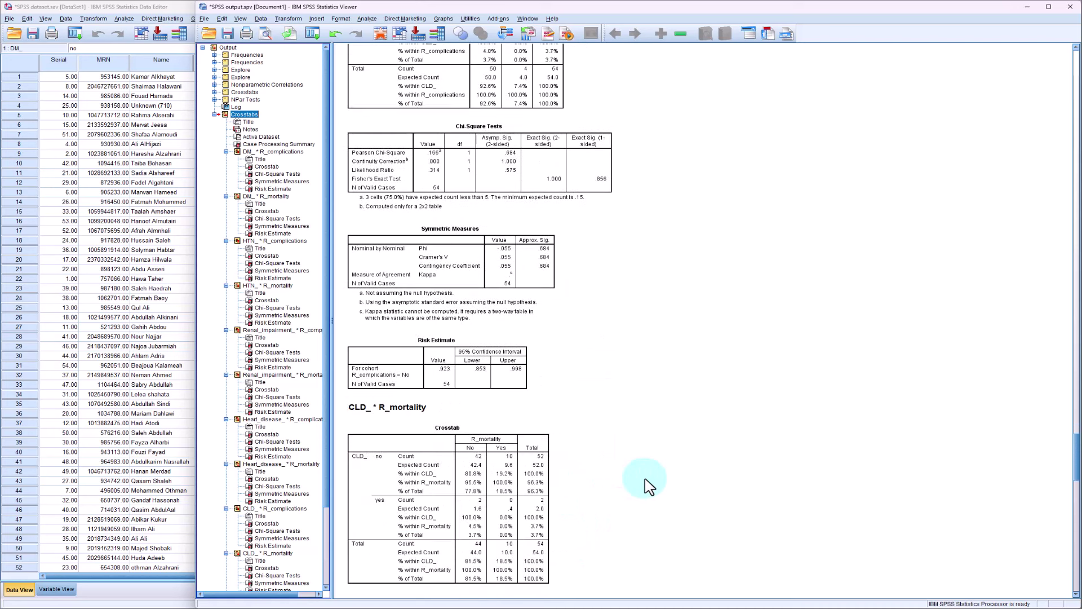
scroll(618, 498, down, 3)
scroll(604, 556, down, 5)
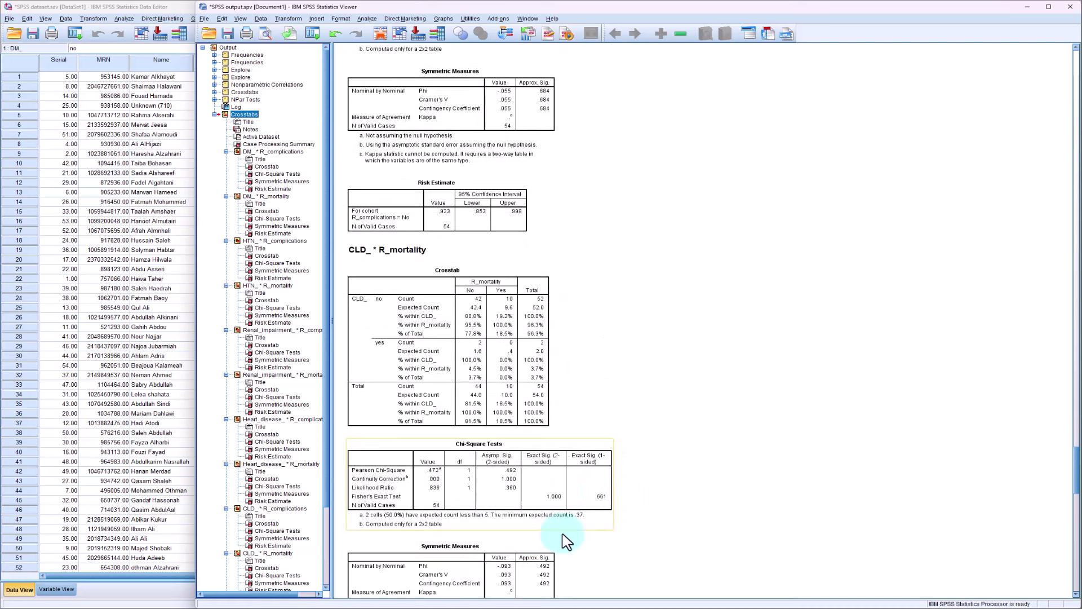
Step: Examine the Malignancy_ crosstabs and chi-square tests against R_complications and R_mortality
scroll(566, 538, down, 2)
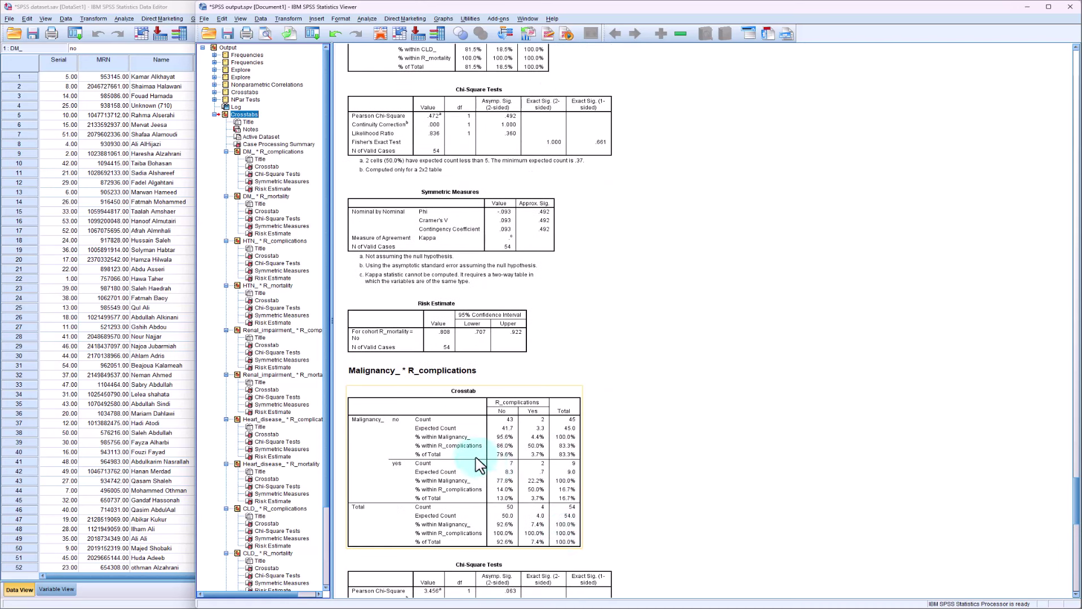
scroll(484, 459, down, 2)
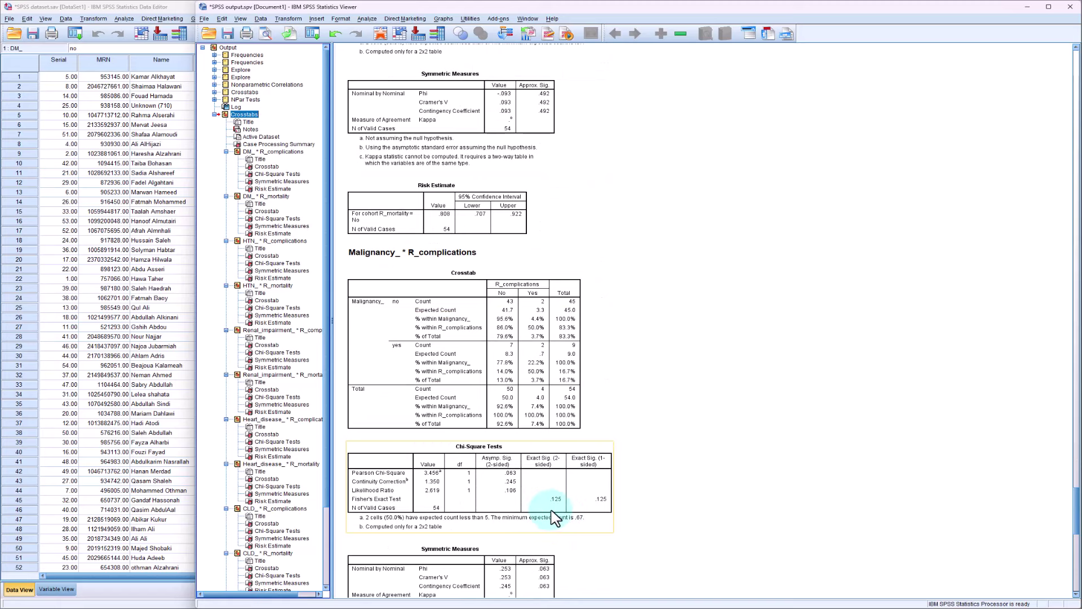
scroll(555, 515, down, 1)
scroll(555, 516, down, 7)
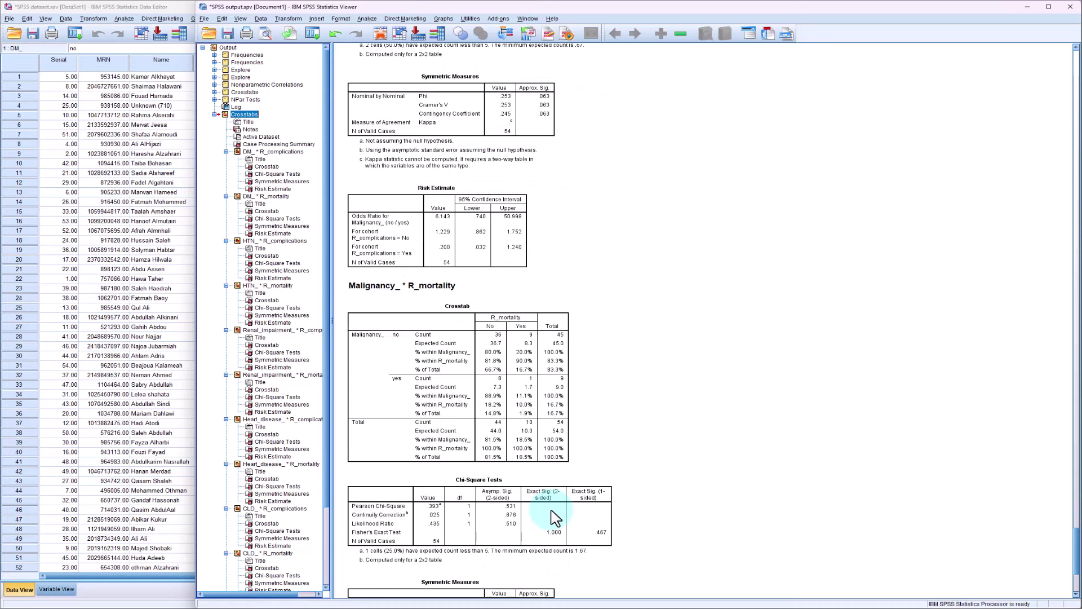
scroll(555, 517, down, 1)
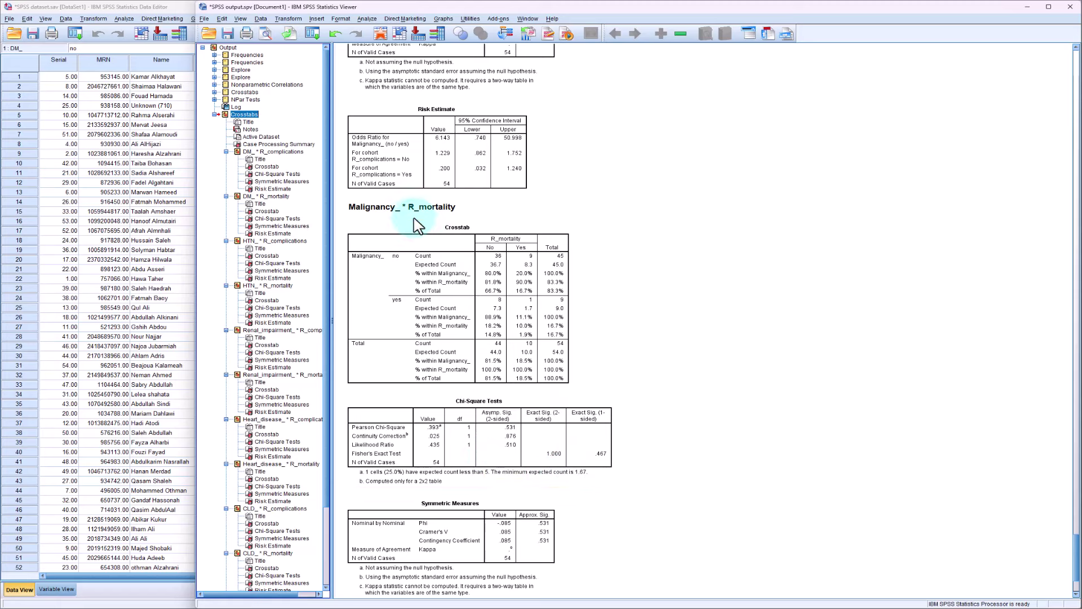
scroll(576, 456, down, 3)
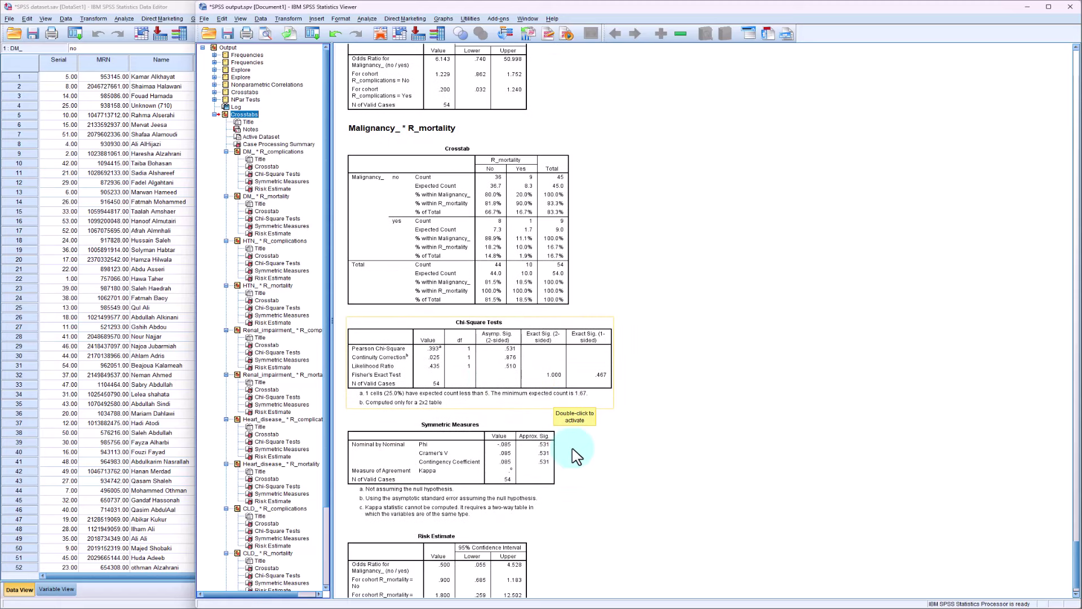
Step: Go back through the comorbidity crosstabs from Malignancy_ to Heart_disease_ and the earlier results
scroll(576, 455, up, 8)
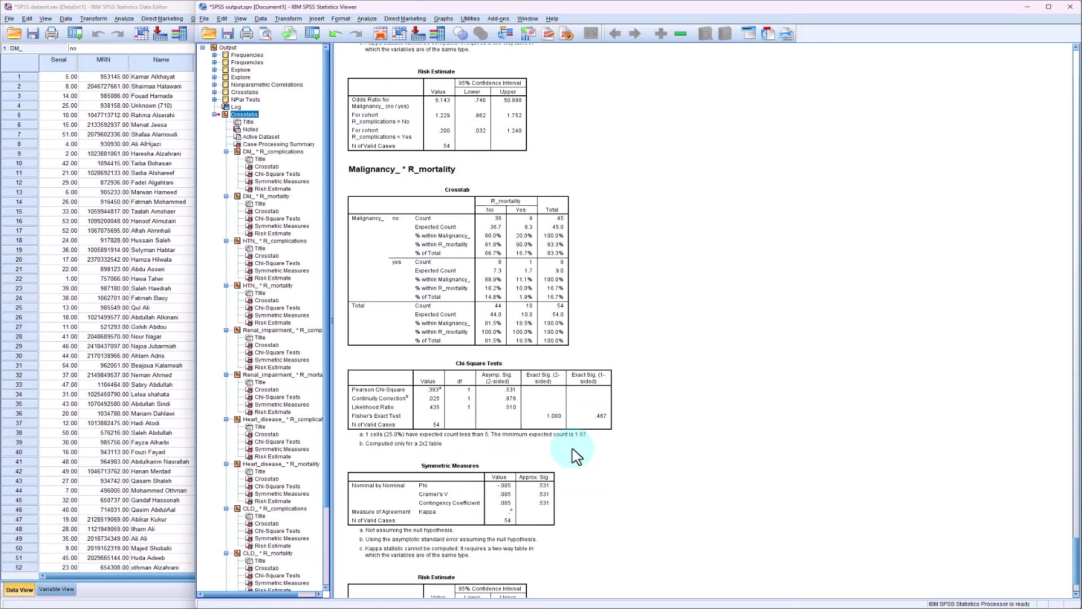
scroll(576, 456, up, 4)
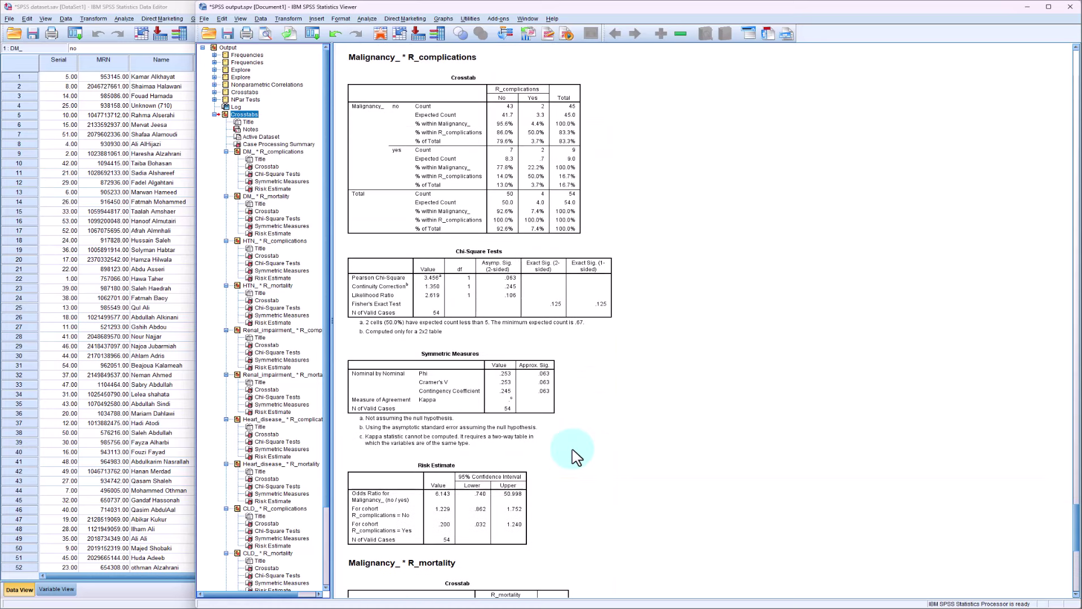
scroll(576, 455, up, 15)
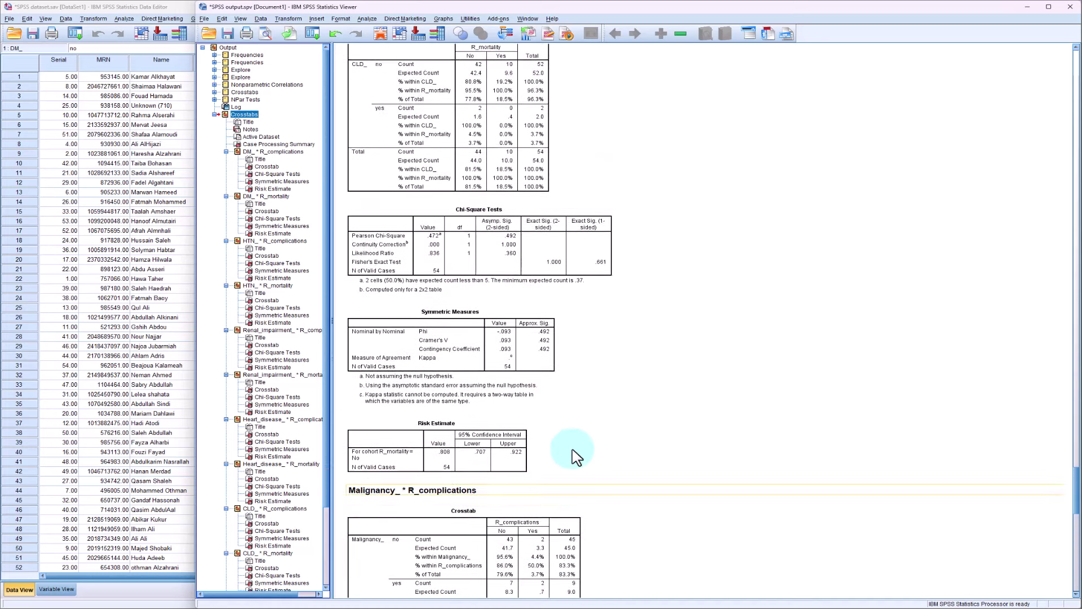
scroll(575, 455, up, 20)
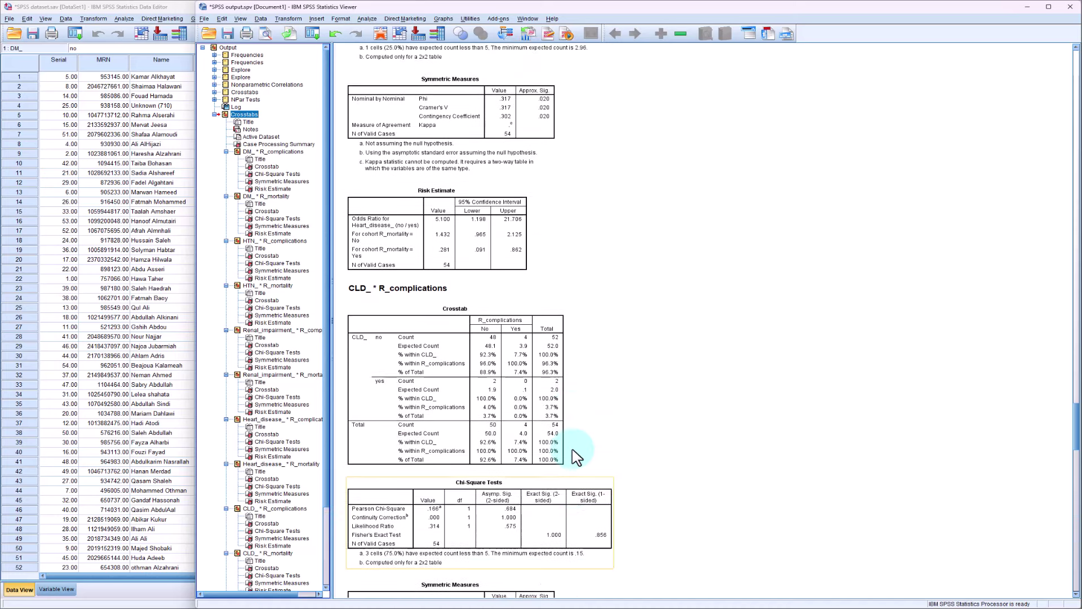
scroll(575, 455, up, 20)
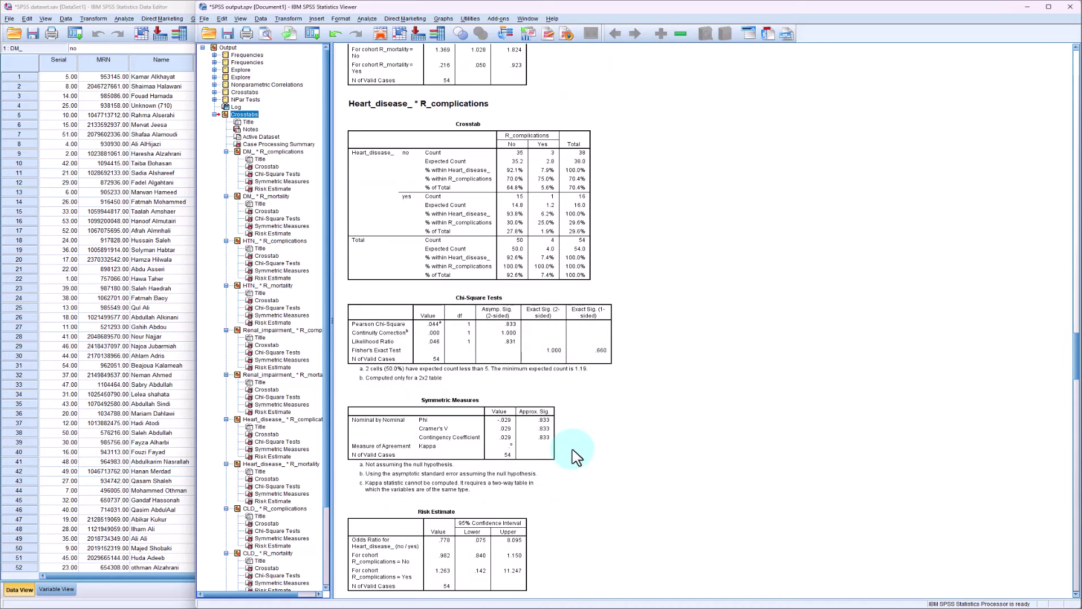
scroll(576, 455, up, 20)
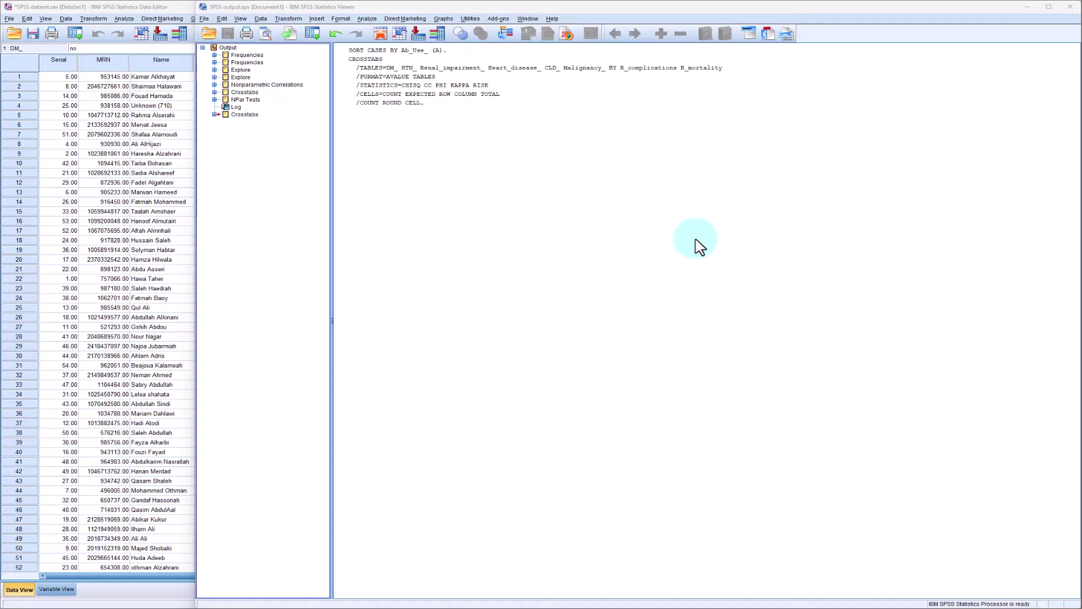
Step: Switch to the Data Editor, reopen Crosstabs and remove the six comorbidity variables, DM_ through Malignancy_, from the rows
key(alt+Tab)
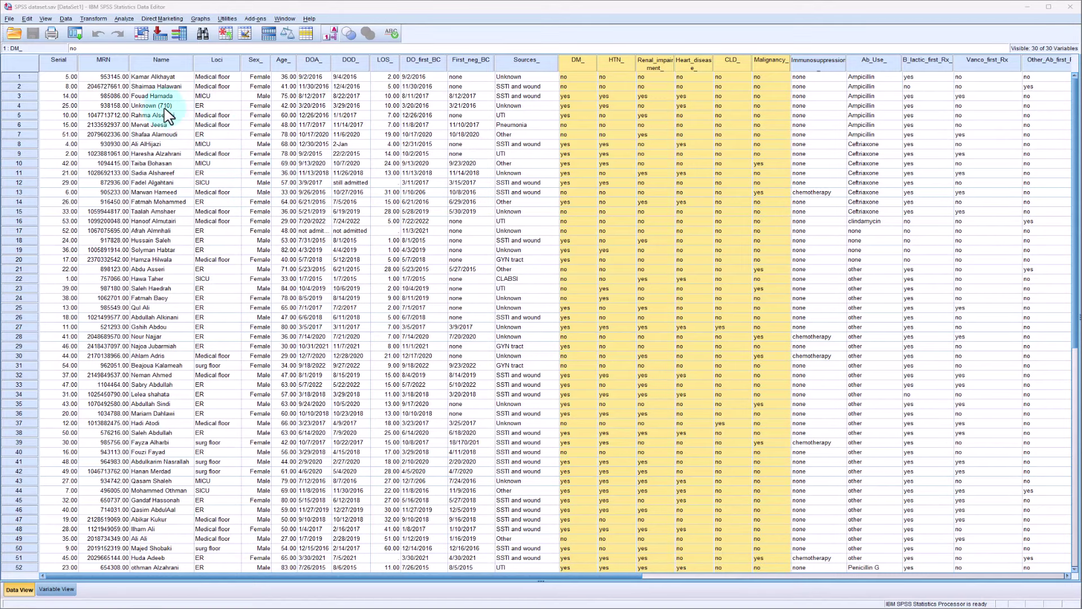
click(124, 19)
mouse_move(151, 44)
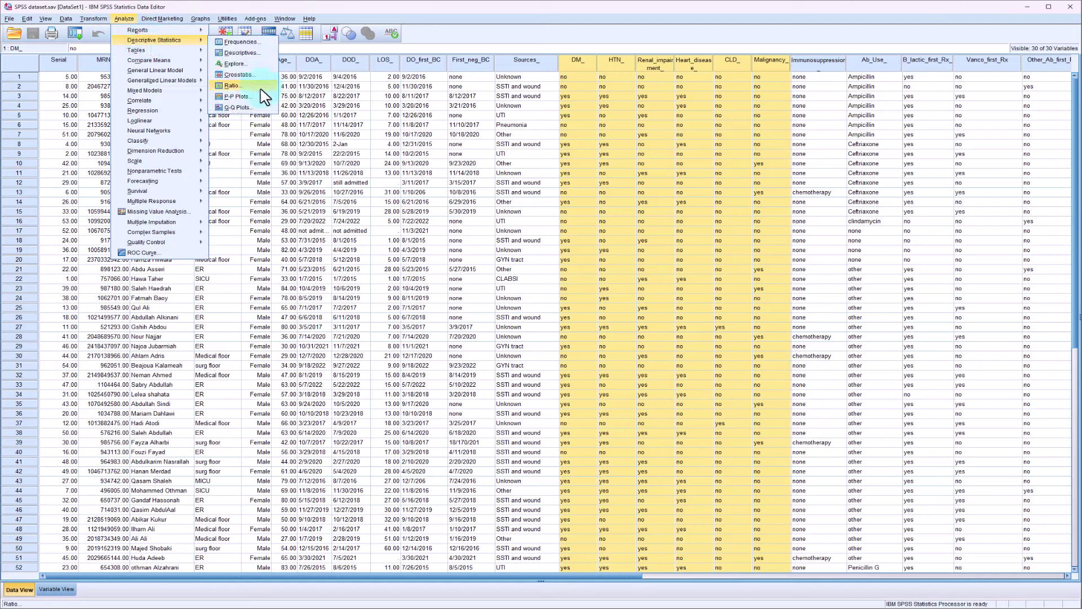
click(242, 75)
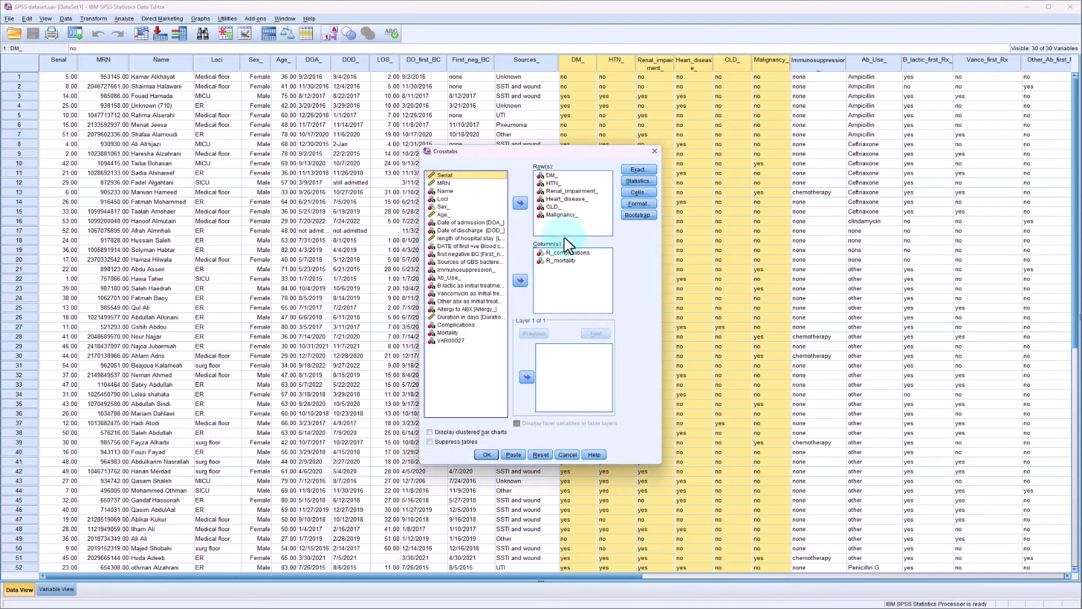
click(550, 175)
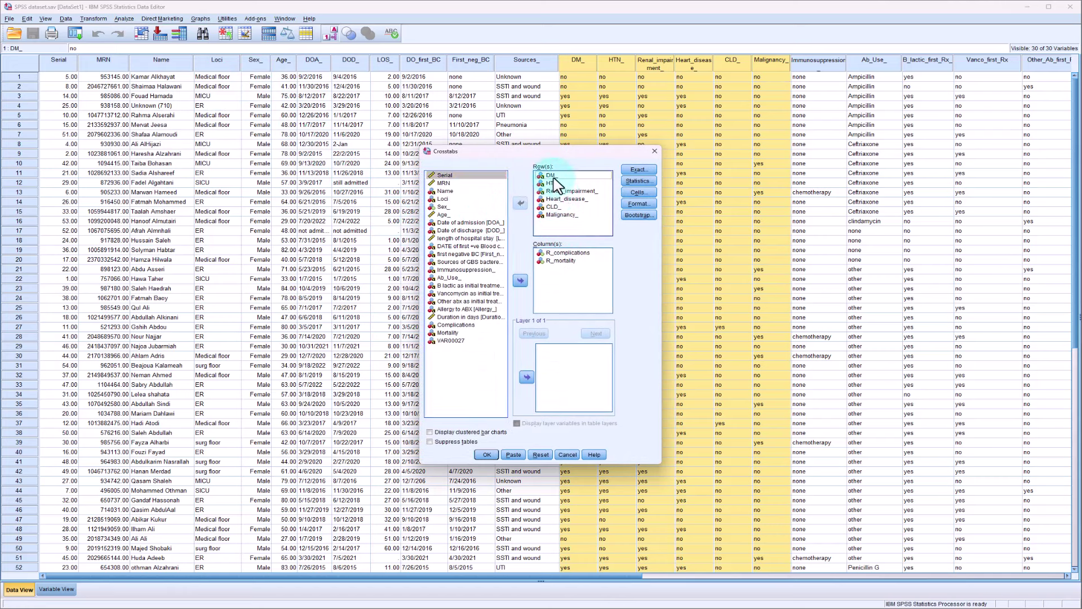
shift+click(561, 214)
click(520, 203)
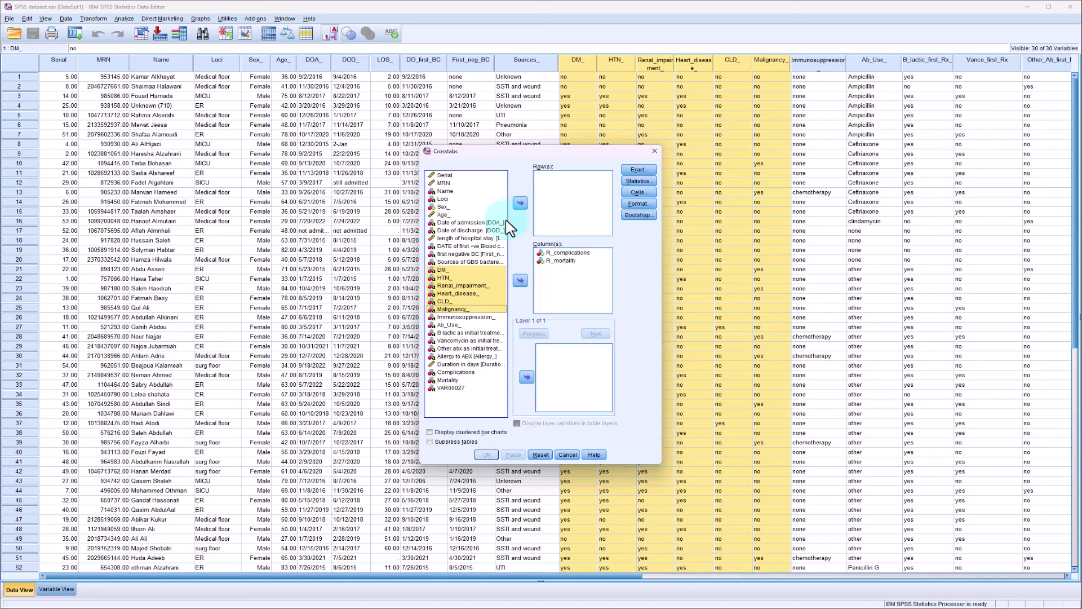
Step: Add Loci and the B lactic, vancomycin and other abx initial treatment variables as rows, and run the crosstabs against R_complications and R_mortality
click(442, 198)
click(520, 204)
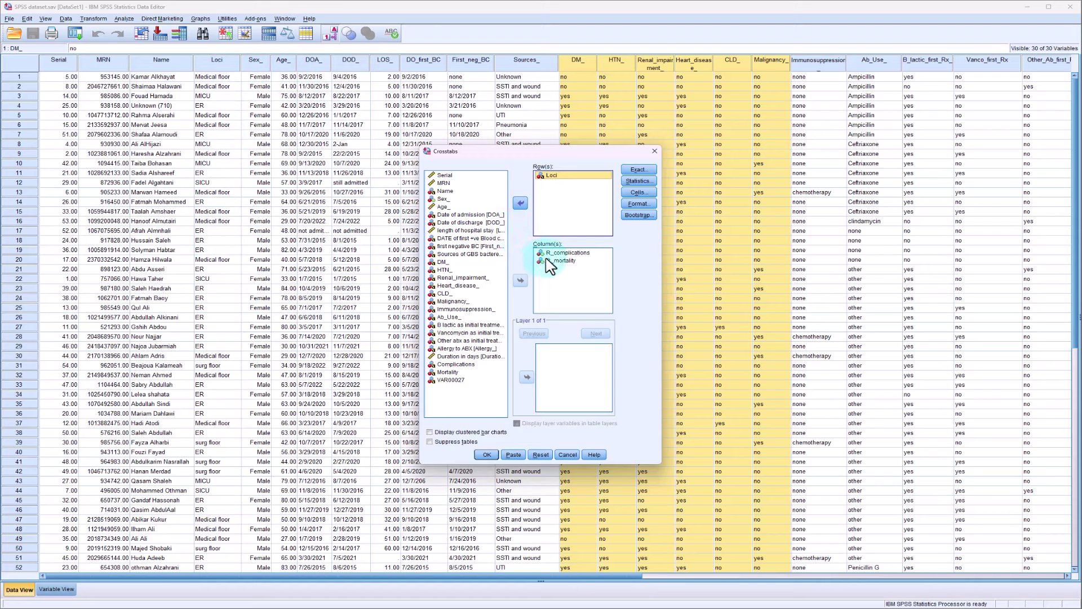
click(477, 367)
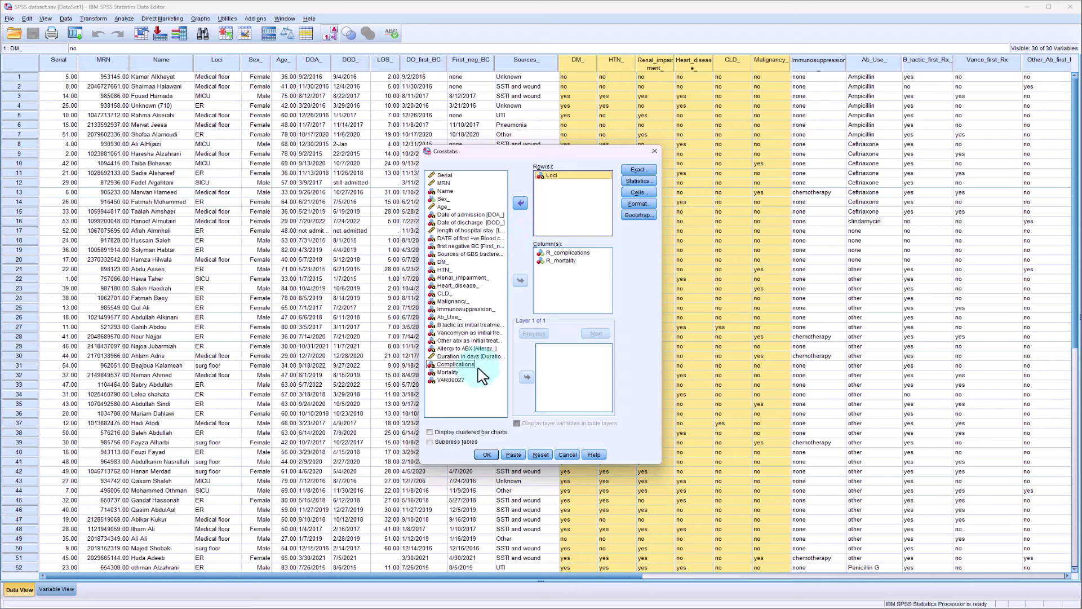
click(470, 325)
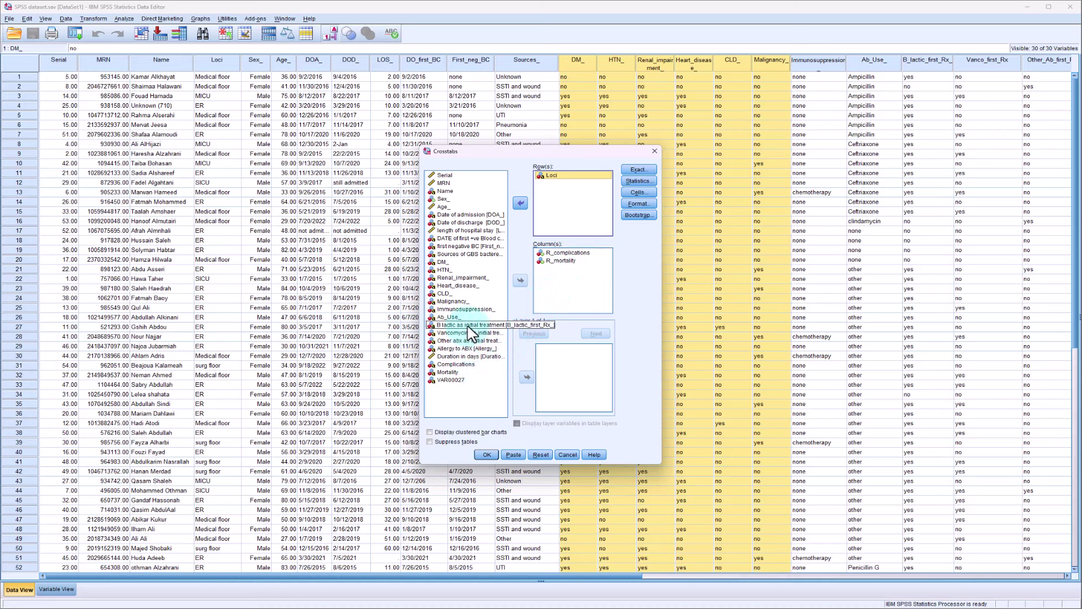
click(468, 327)
shift+click(476, 341)
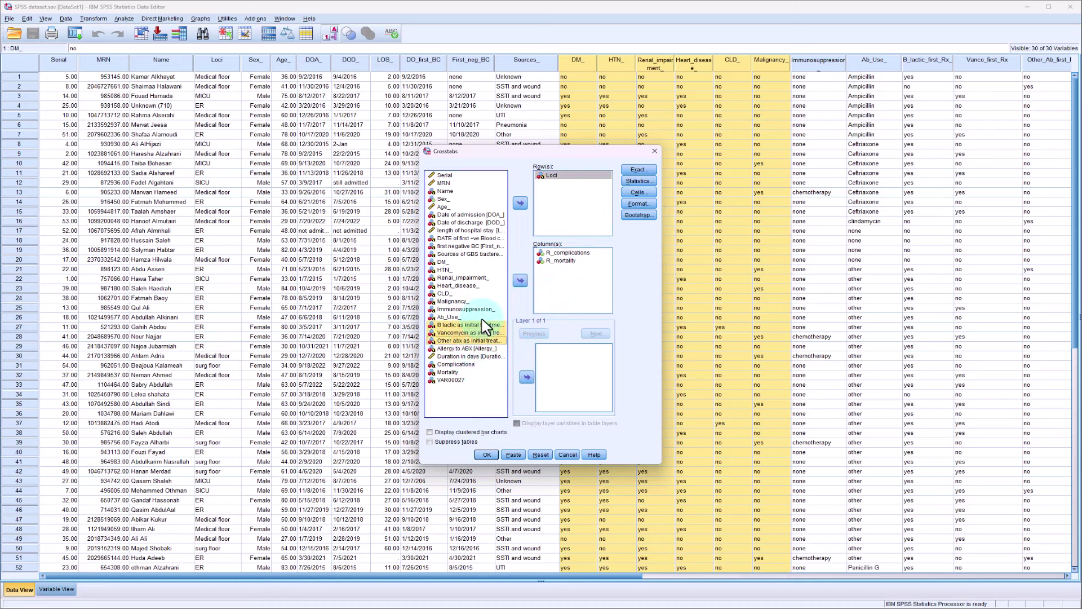
click(519, 203)
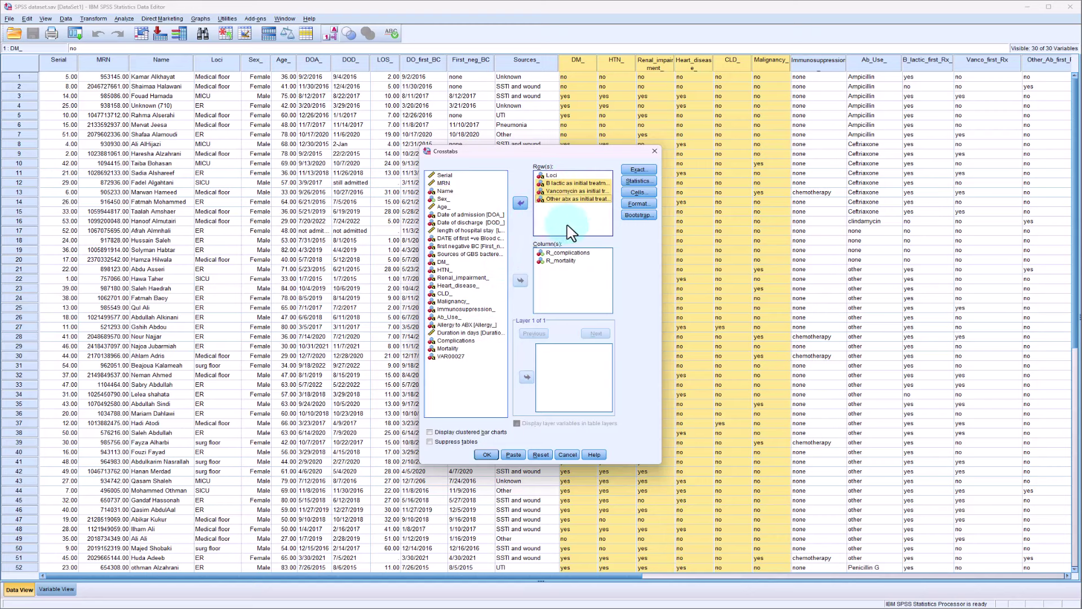
click(487, 455)
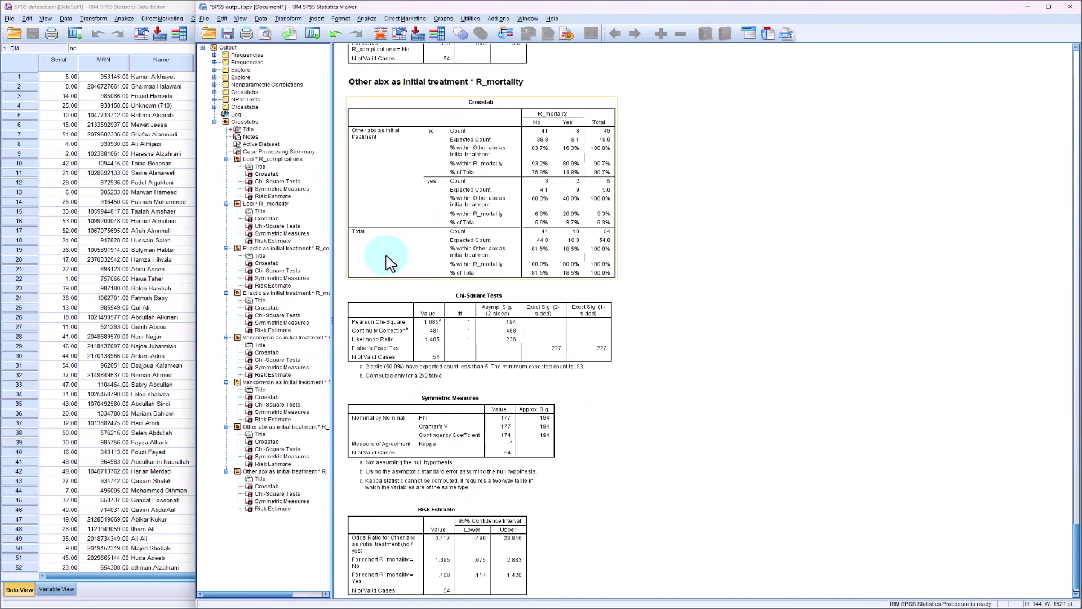
Step: Go to the start of the new Crosstabs output to view the case processing summary and the Loci * R_complications table
scroll(448, 203, up, 3)
scroll(445, 206, down, 2)
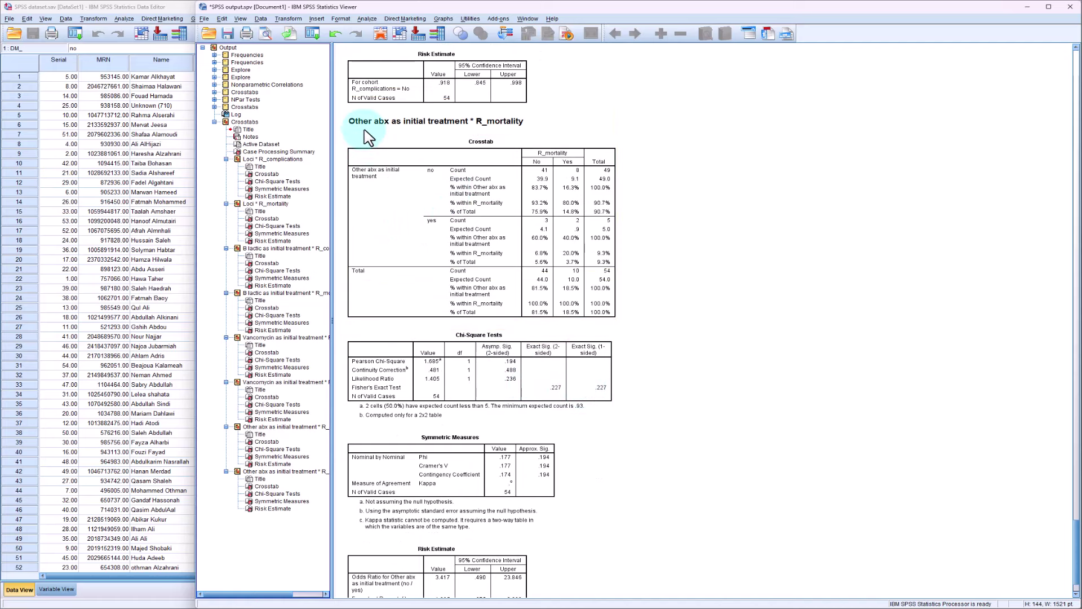
scroll(366, 146, up, 9)
click(241, 122)
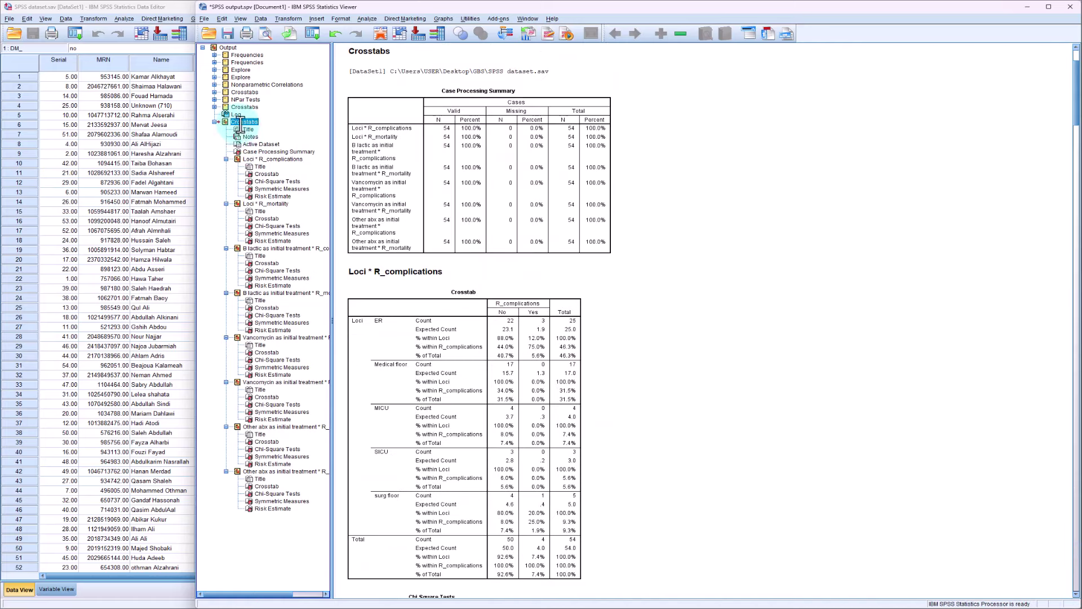
Step: Examine the crosstabs, chi-square tests, symmetric measures and risk estimates for Loci against R_complications and R_mortality
scroll(461, 300, down, 3)
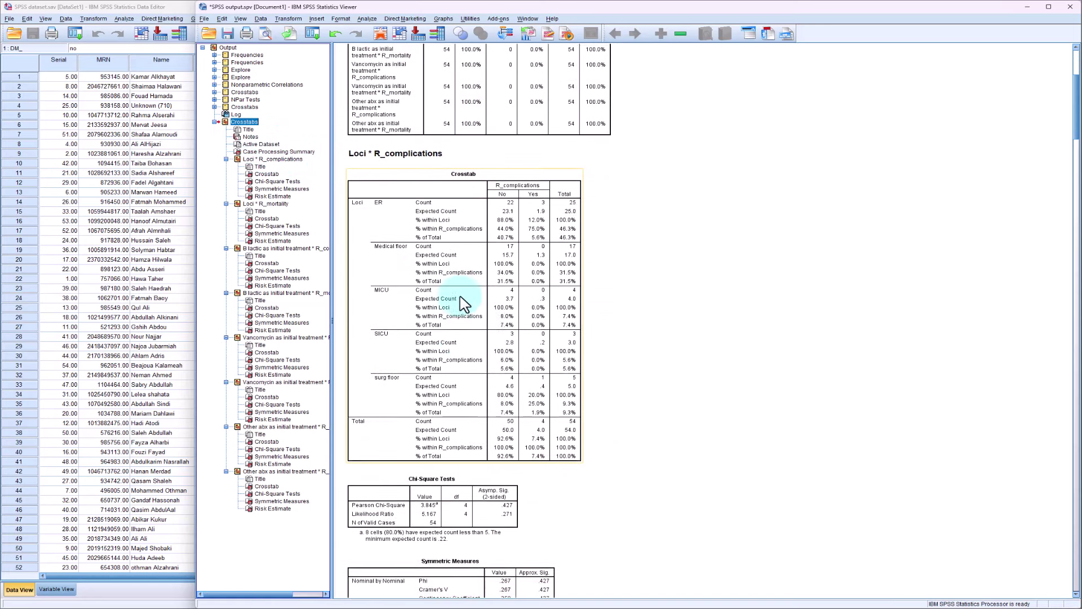
scroll(467, 384, down, 3)
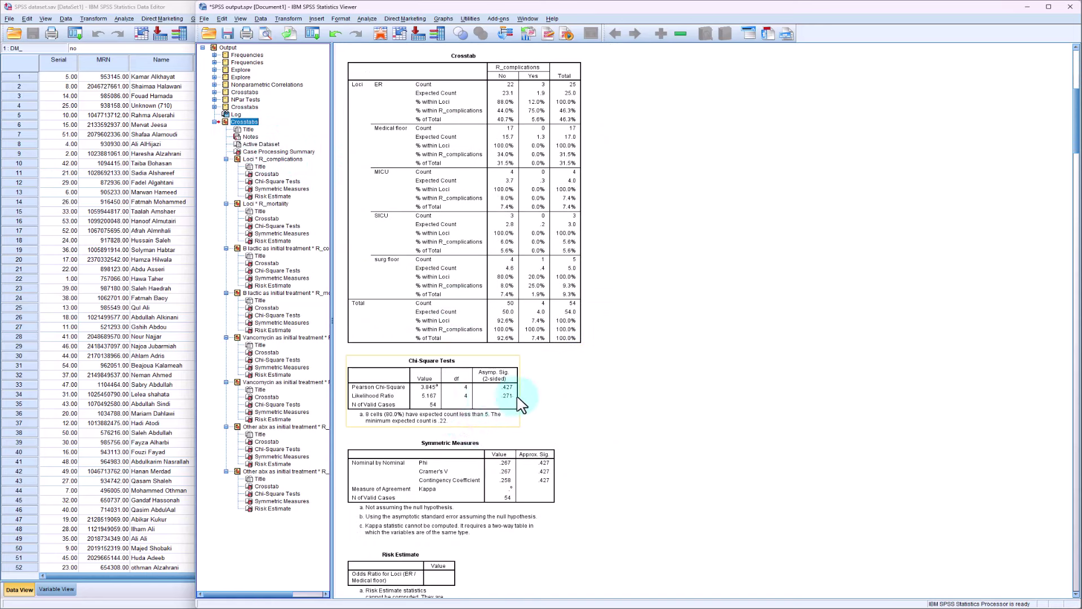
scroll(522, 417, down, 3)
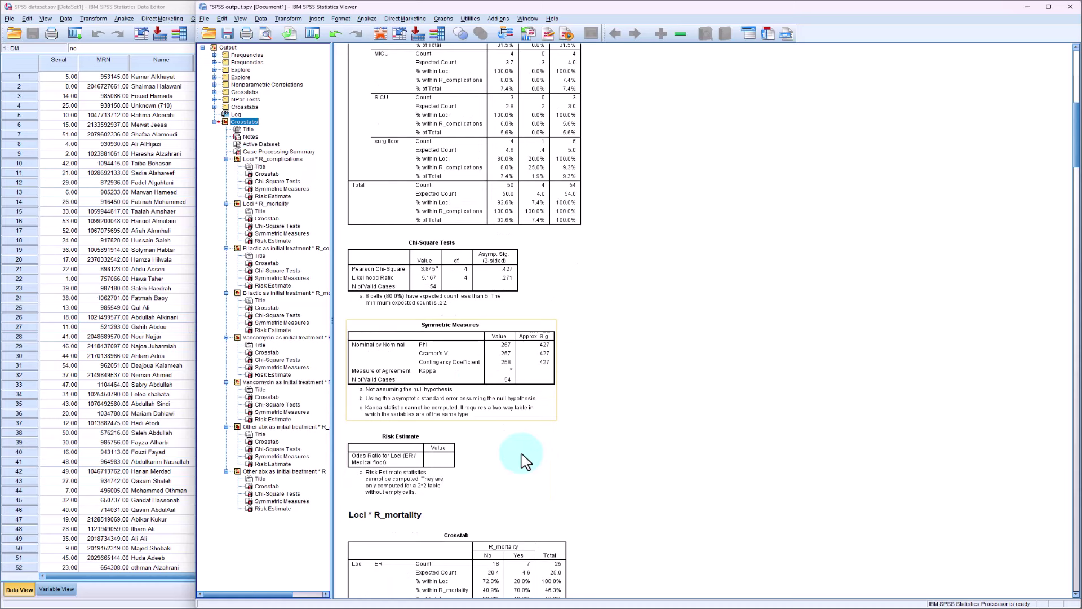
scroll(524, 460, down, 2)
scroll(473, 437, down, 4)
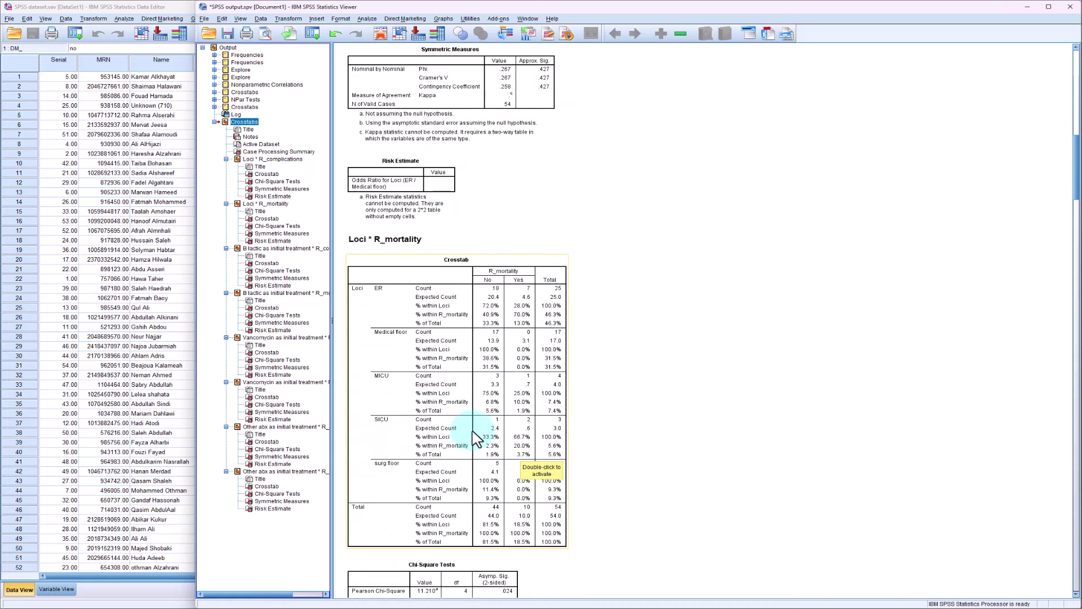
scroll(476, 438, down, 1)
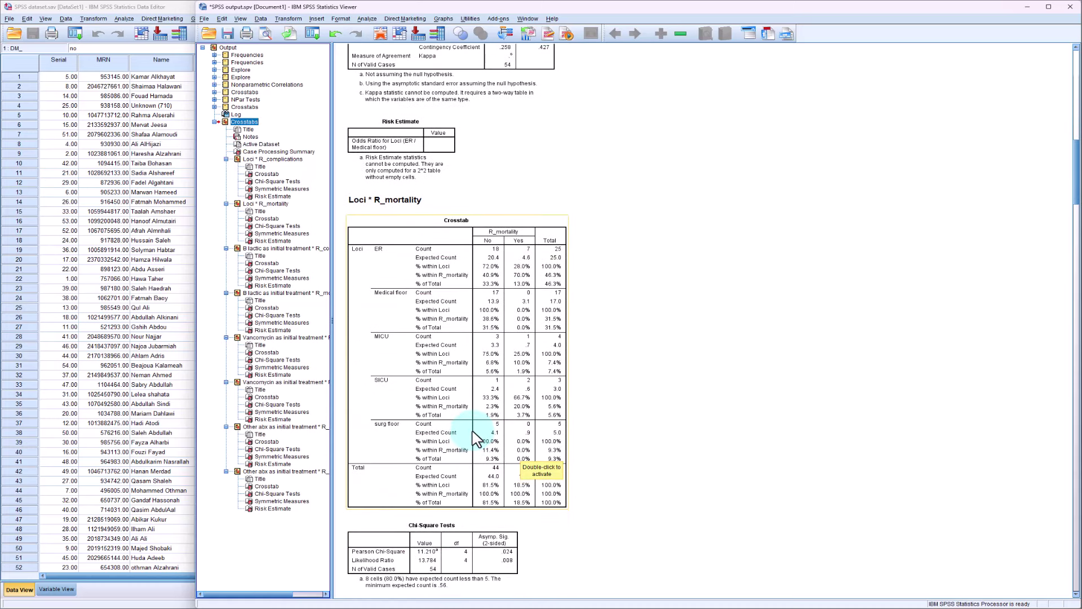
scroll(476, 438, down, 3)
scroll(476, 438, down, 1)
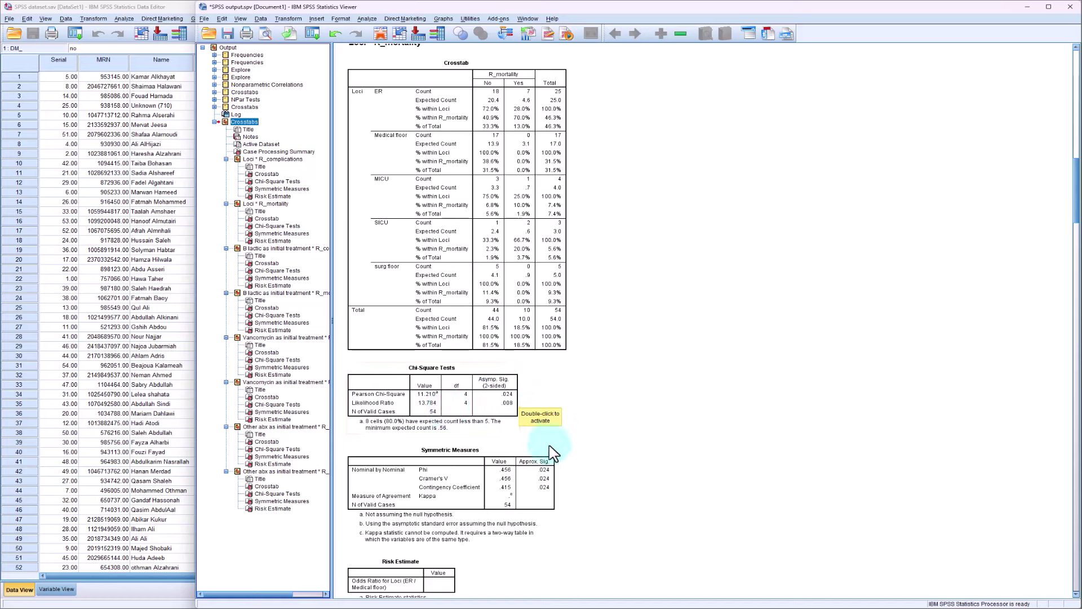
scroll(464, 438, up, 3)
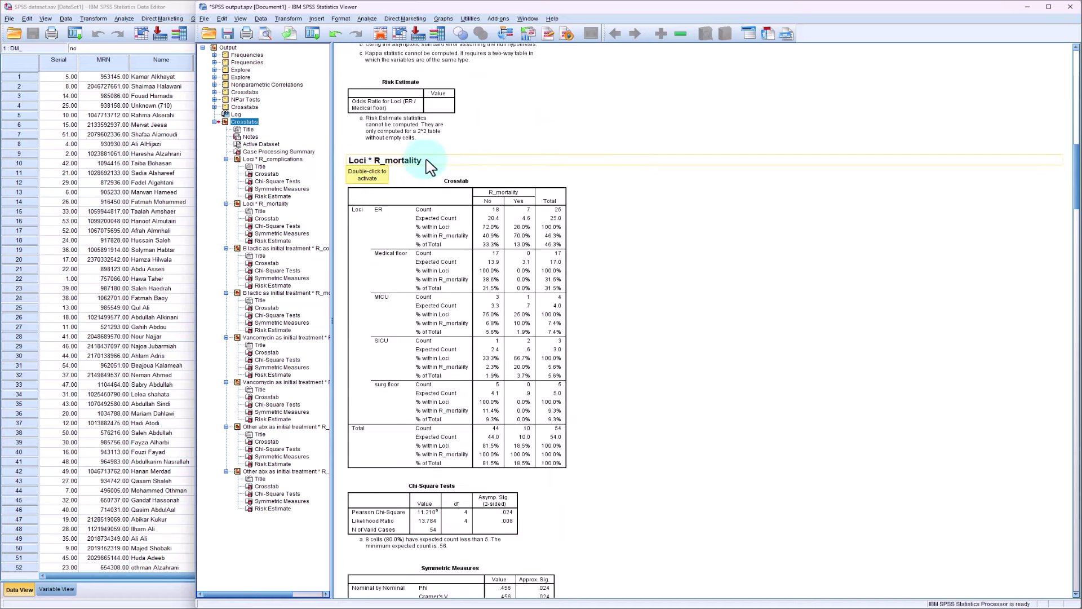
scroll(458, 362, down, 3)
scroll(450, 420, down, 10)
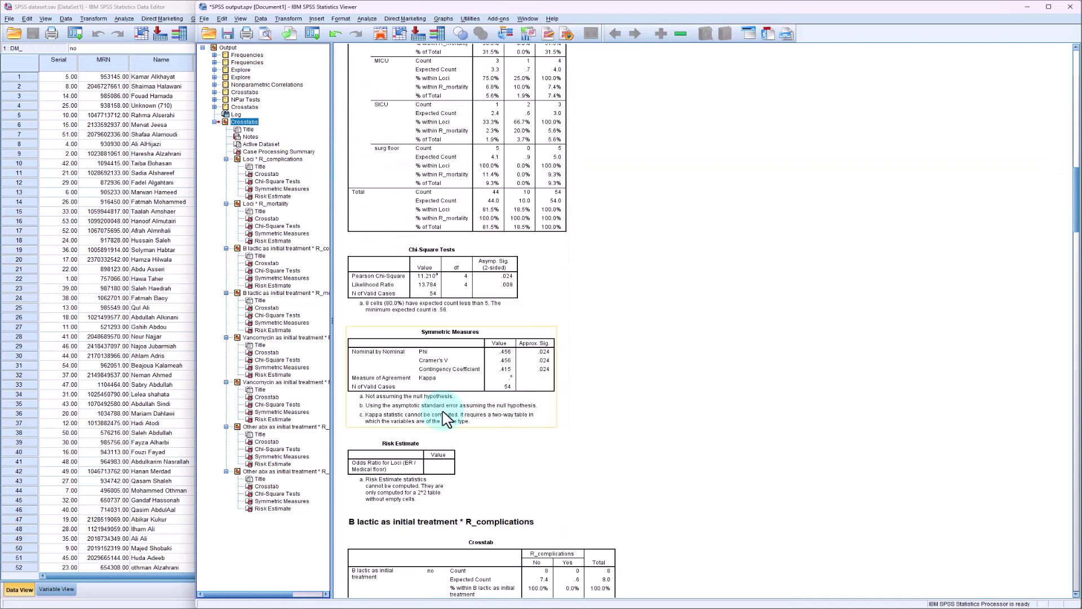
Step: Review the crosstabs, chi-square tests and risk estimates for the B lactic, vancomycin and other abx initial treatments against complications and mortality
scroll(485, 434, down, 6)
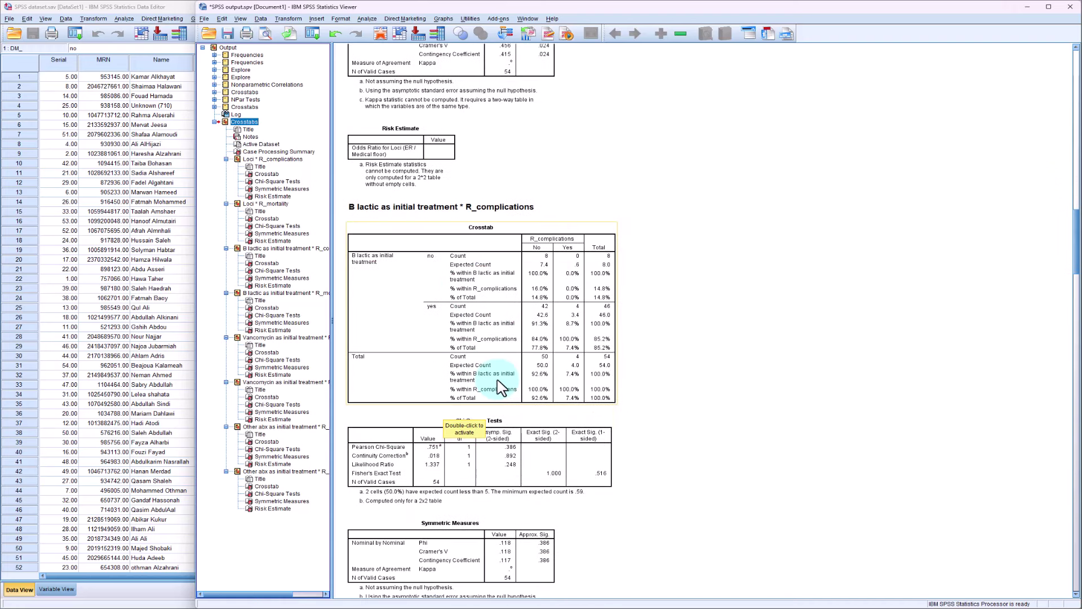
scroll(495, 407, down, 4)
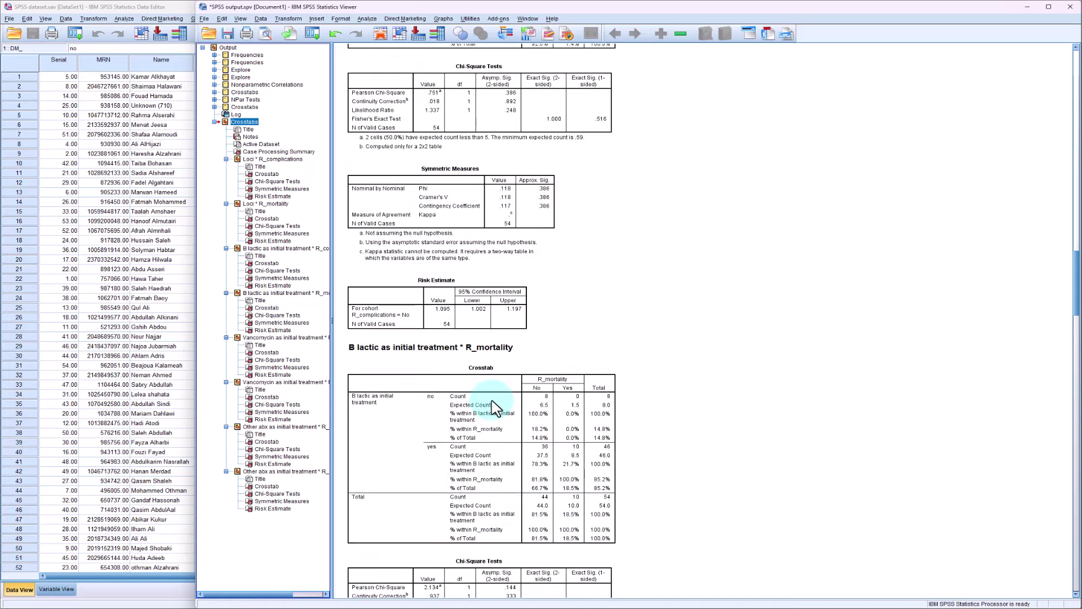
scroll(495, 407, down, 7)
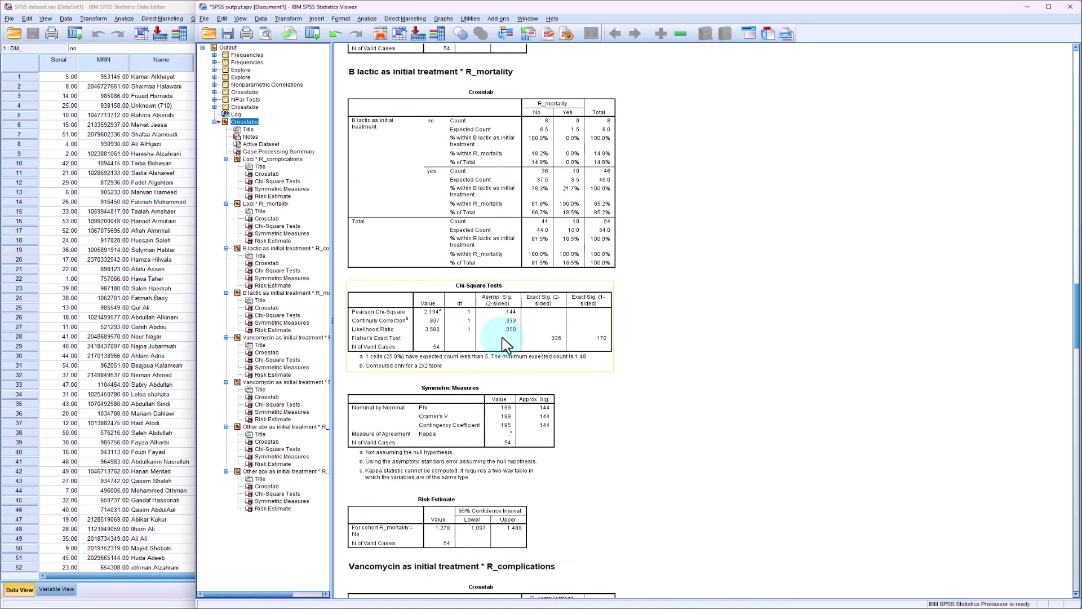
scroll(519, 371, down, 9)
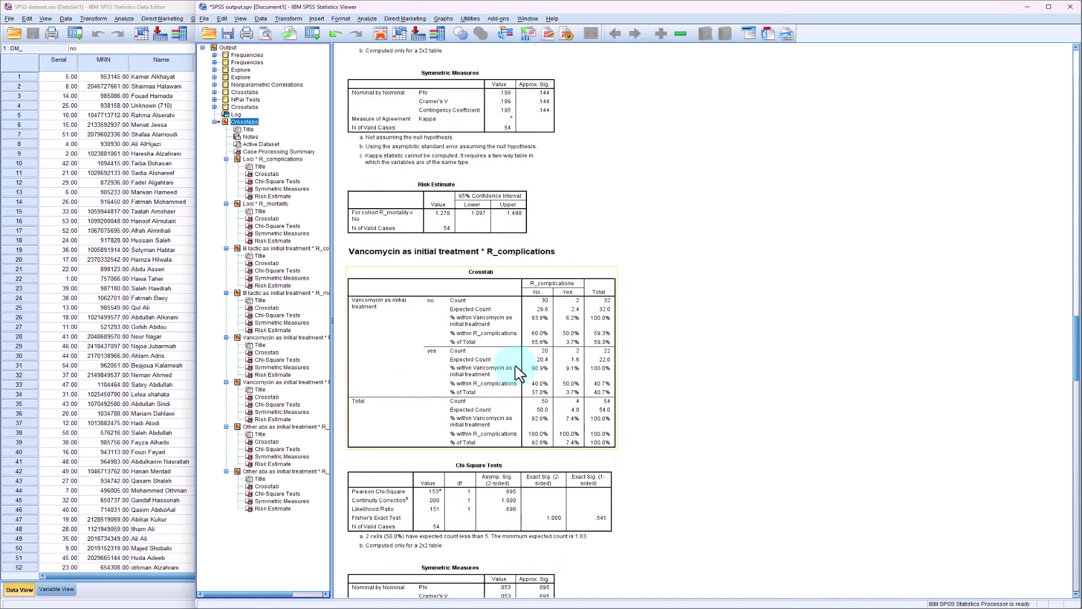
scroll(519, 372, down, 6)
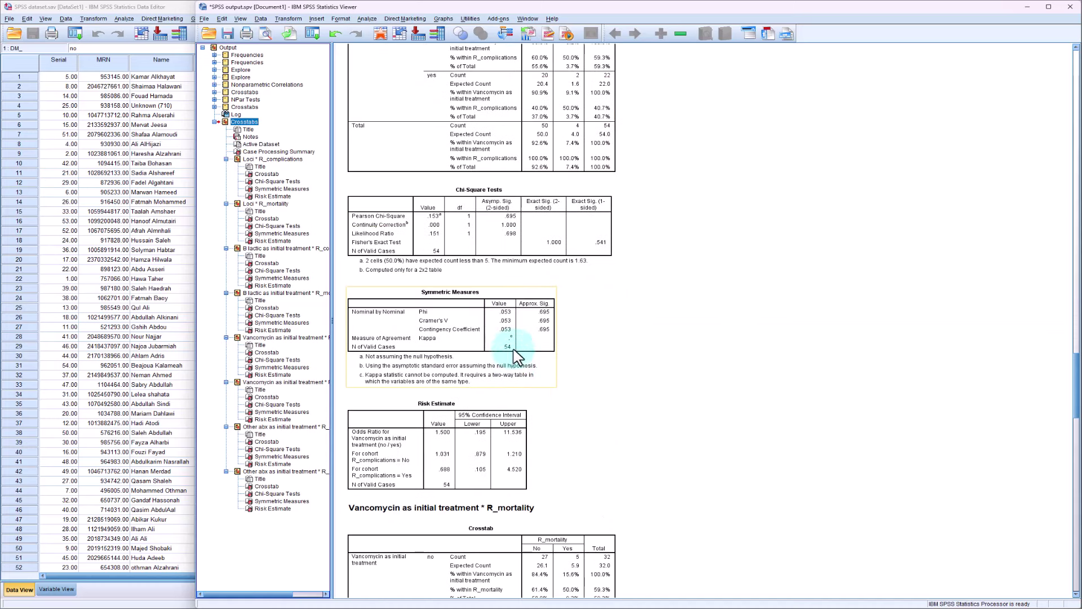
scroll(503, 344, down, 5)
scroll(503, 344, down, 5)
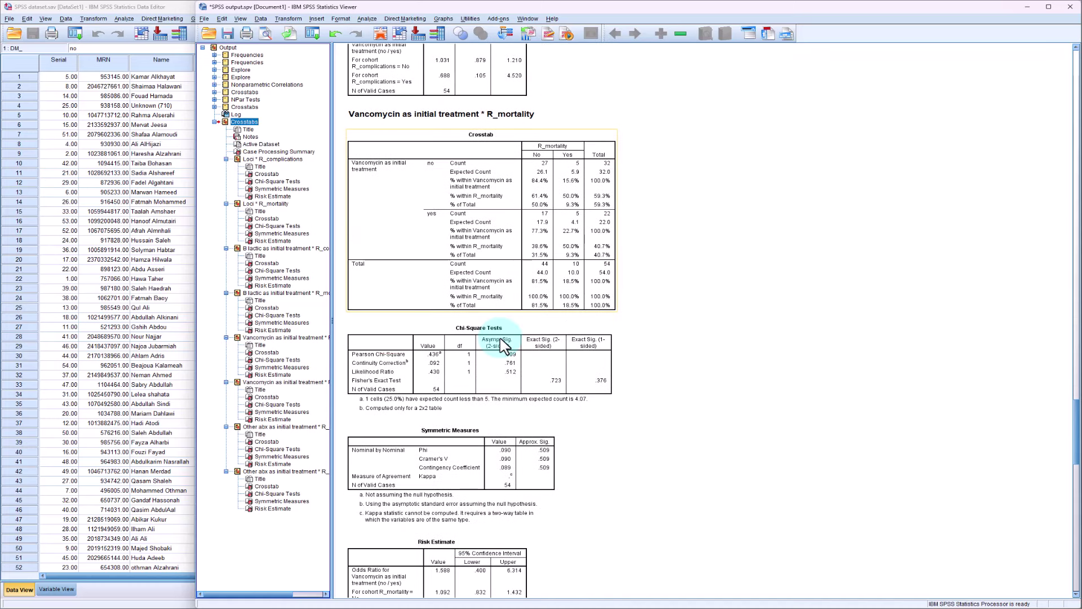
scroll(503, 345, down, 15)
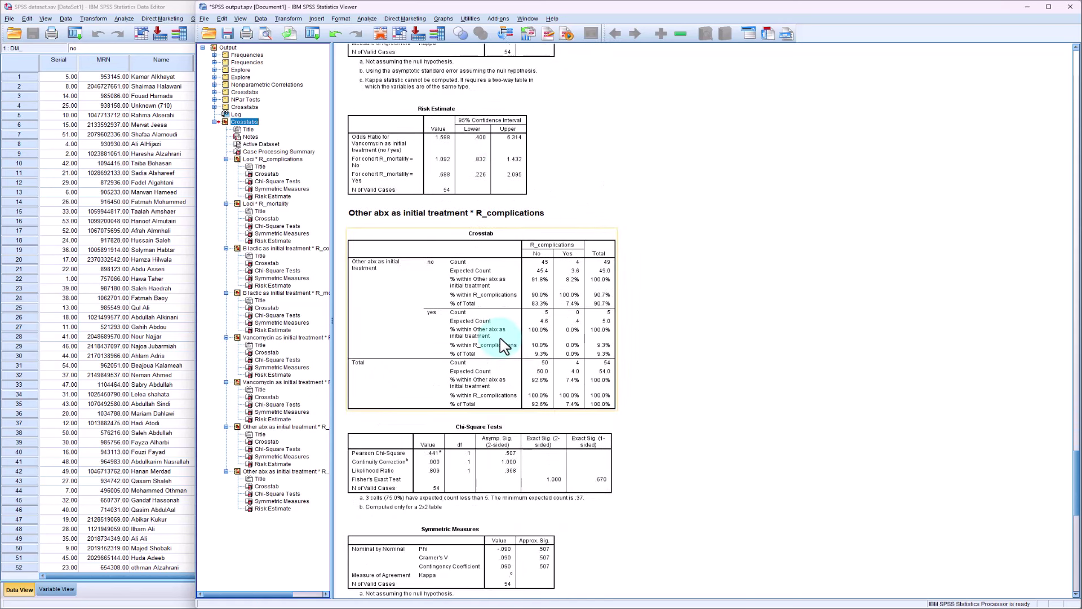
scroll(504, 345, down, 3)
scroll(503, 345, down, 8)
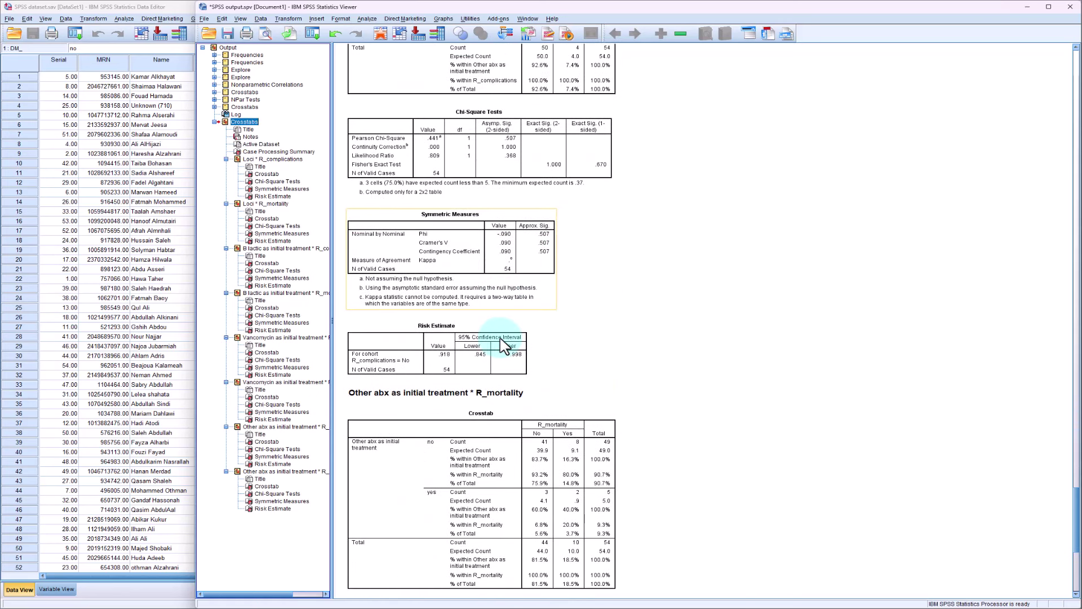
scroll(503, 345, down, 1)
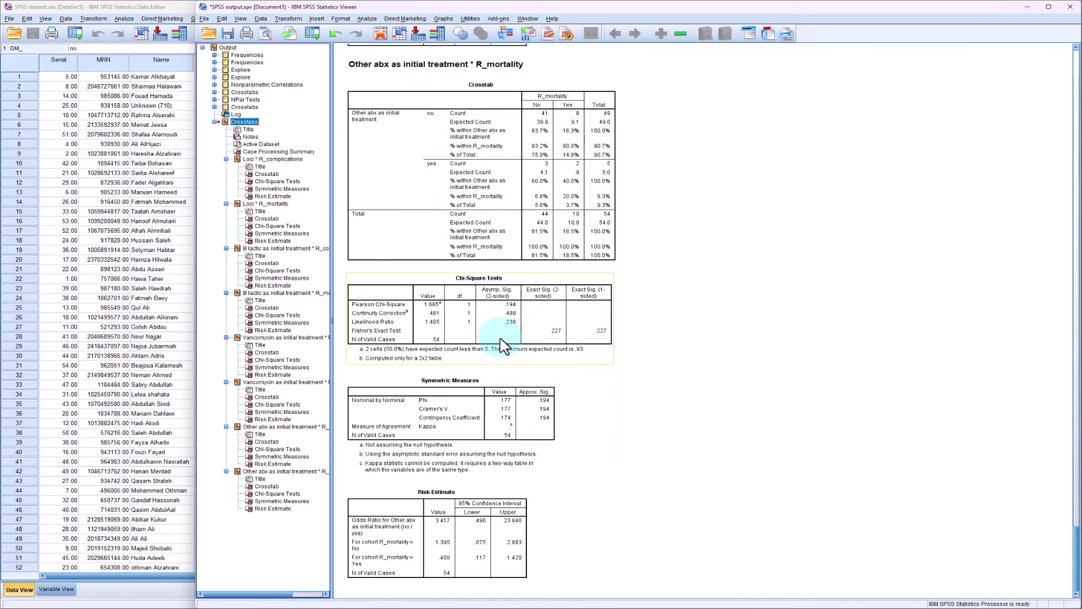
scroll(504, 345, up, 14)
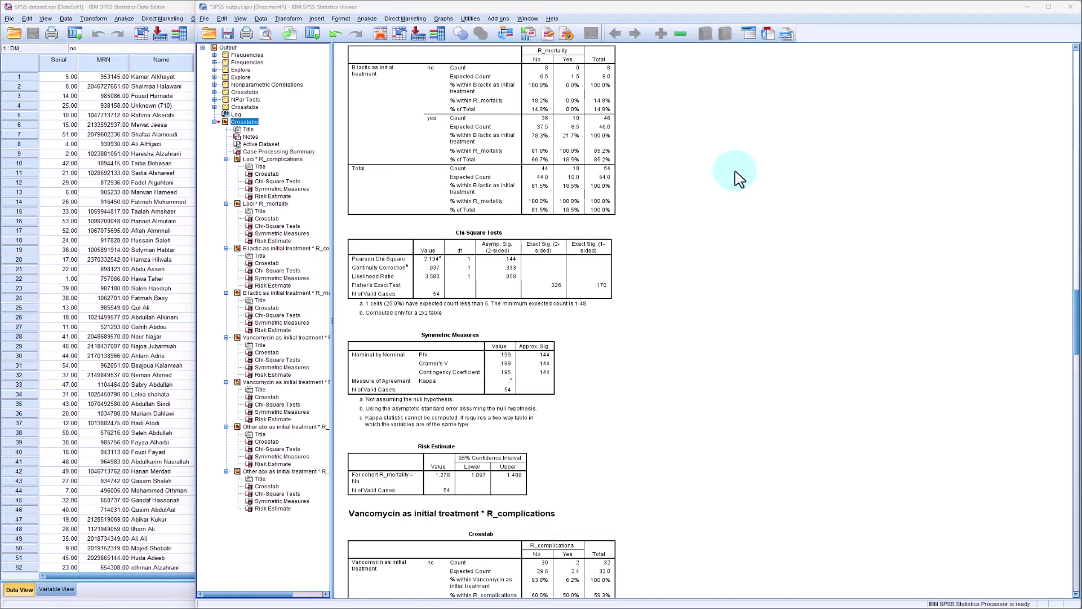
Step: Return to the Data Editor and split the file by Loci, using Compare groups
click(1028, 8)
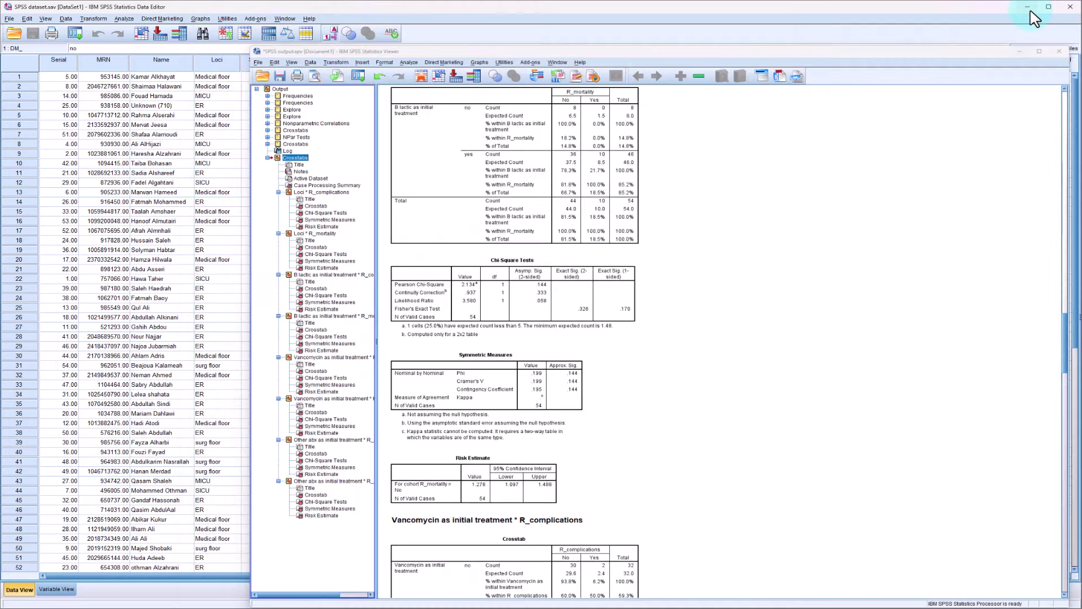
click(66, 20)
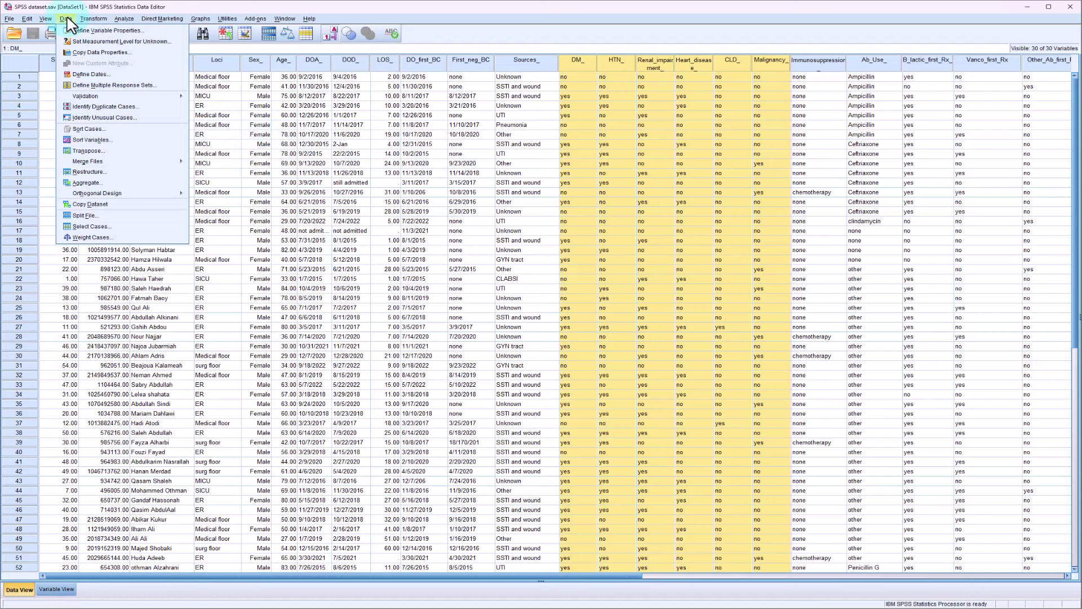
click(93, 215)
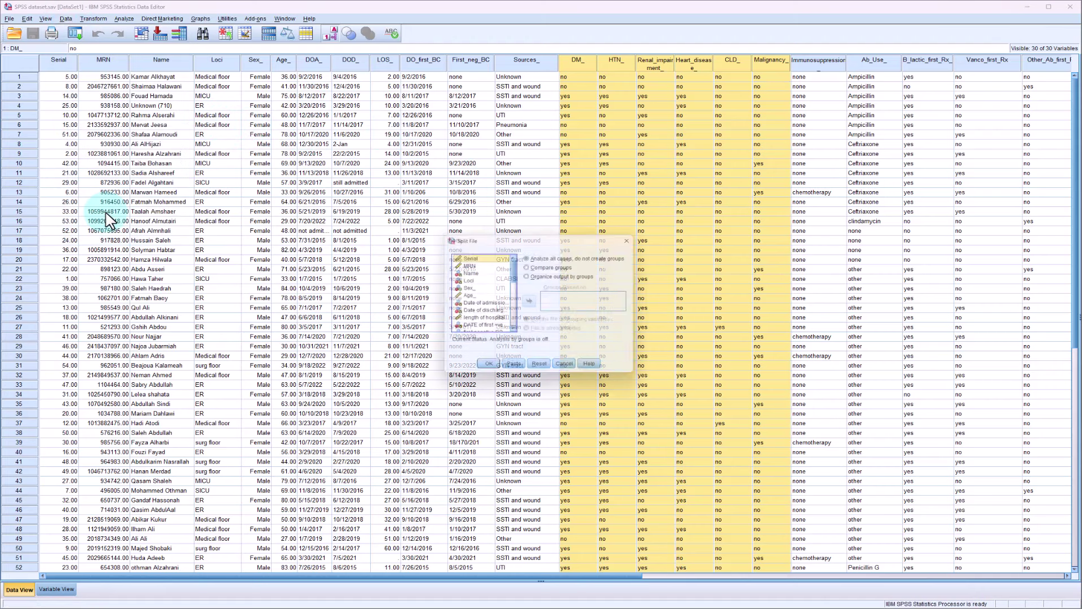
click(466, 279)
click(528, 265)
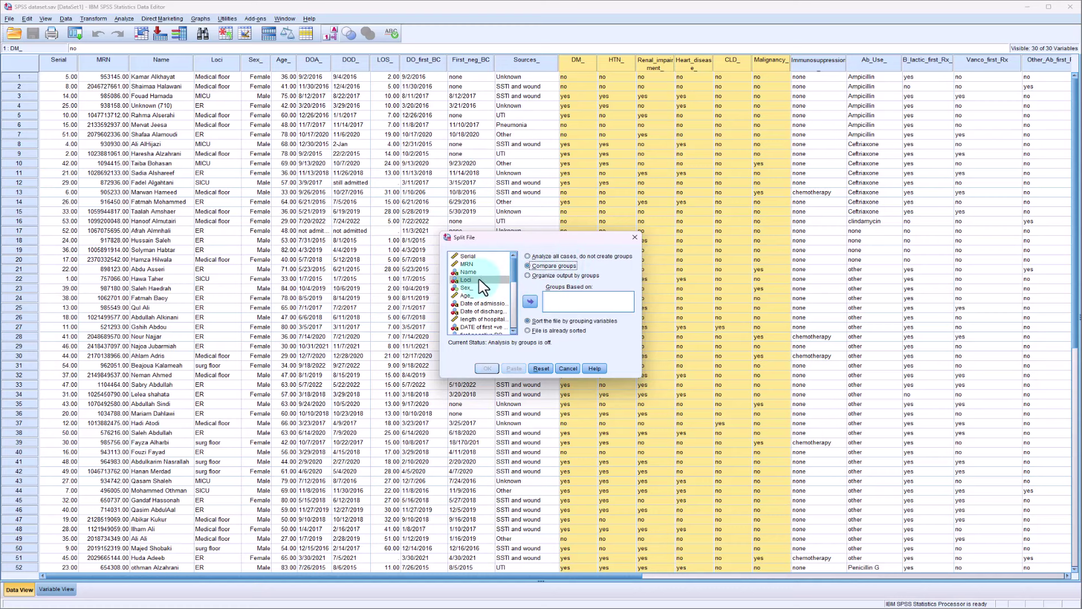
click(530, 301)
click(487, 368)
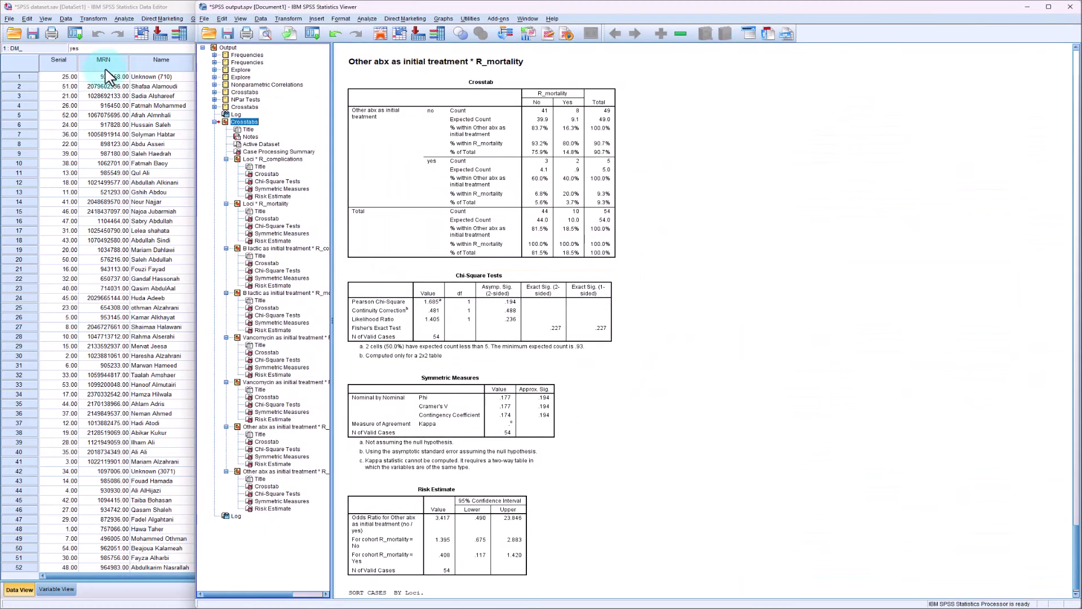
Step: Run Frequencies with frequency tables for R_complications and R_mortality, and view the tables broken down by location
click(367, 19)
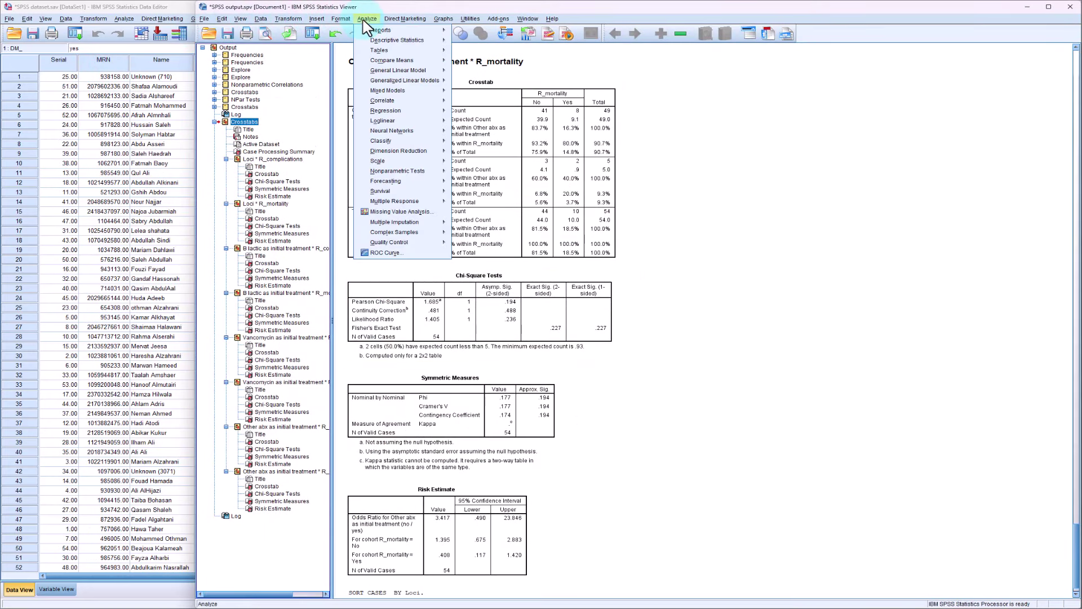
mouse_move(394, 40)
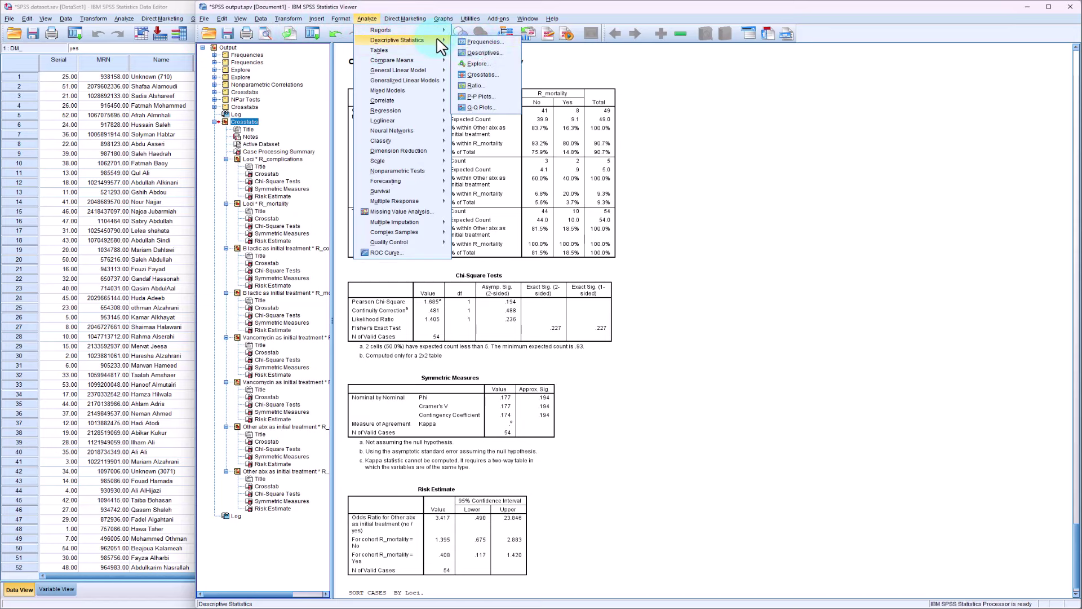
click(476, 41)
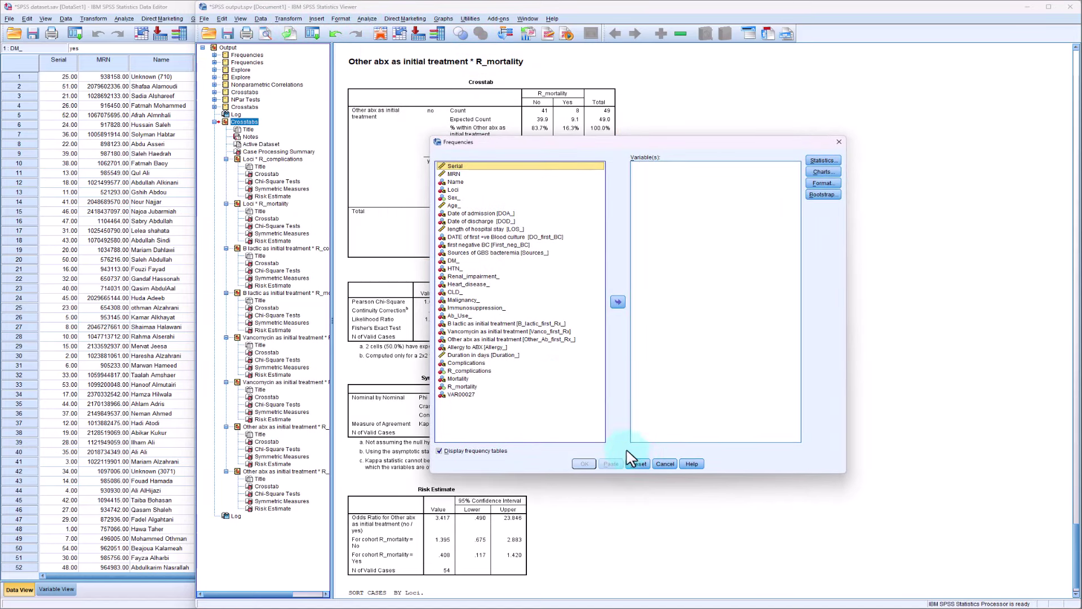
click(477, 372)
ctrl+click(461, 386)
click(617, 302)
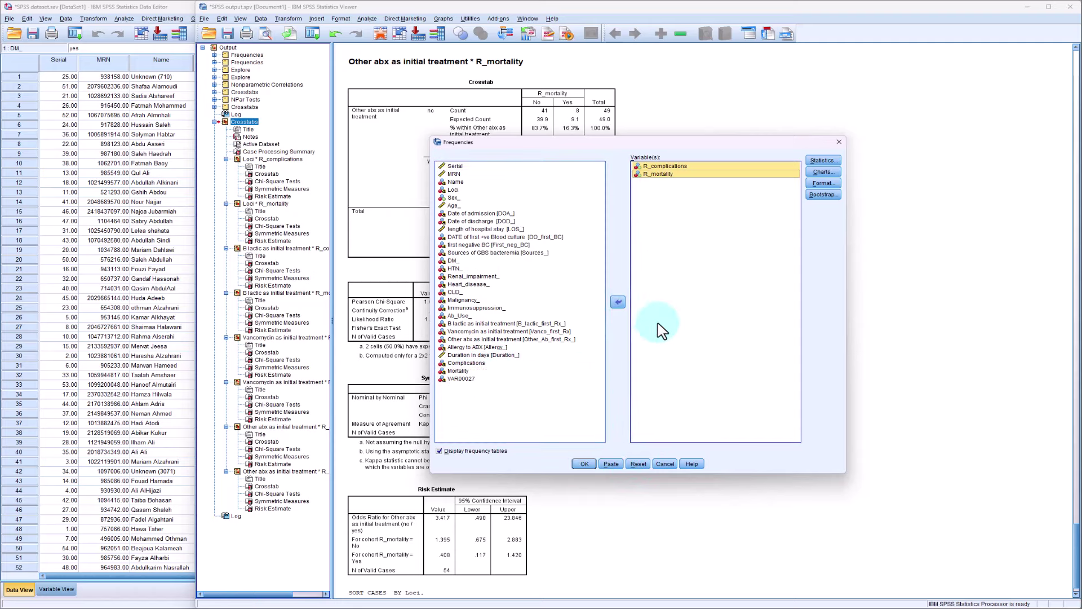
click(584, 463)
scroll(468, 389, down, 1)
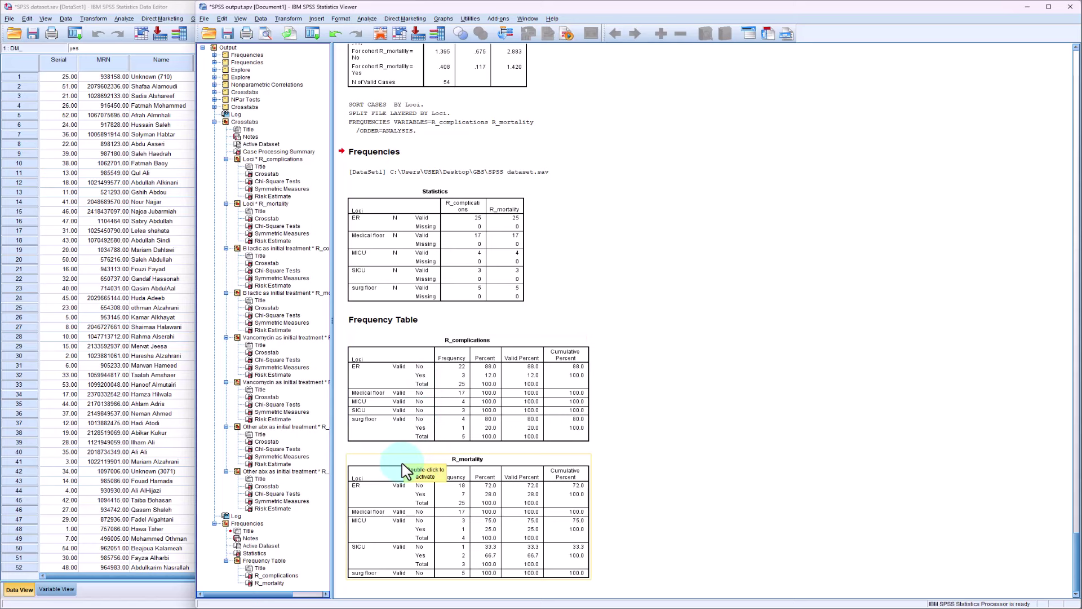
Step: Inspect the SICU and surg floor percentages in the R_mortality table and the surg floor percentages in the R_complications table
click(491, 564)
double_click(492, 564)
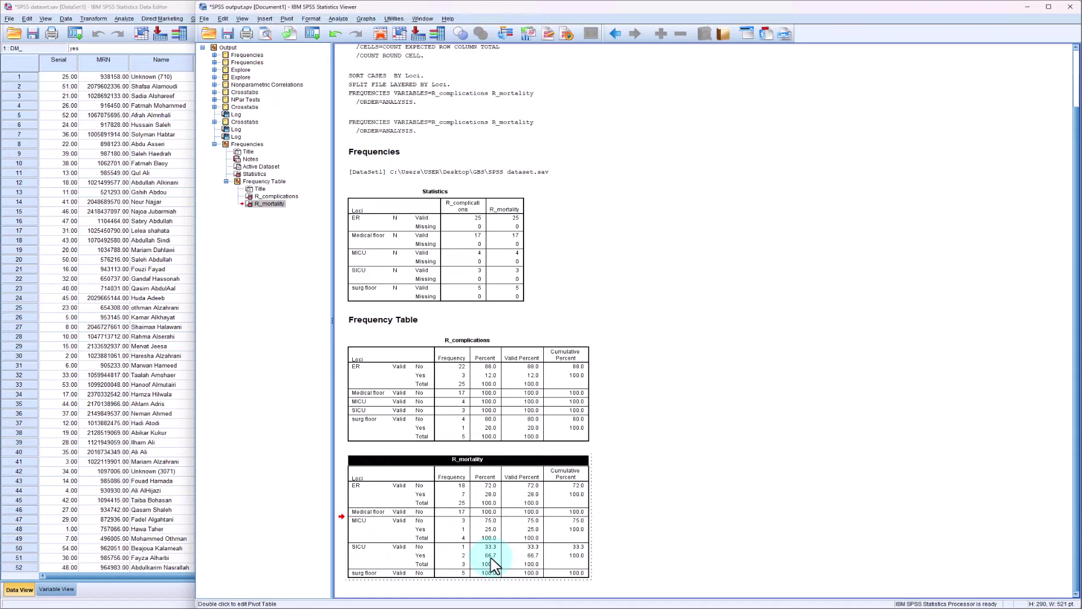
click(491, 557)
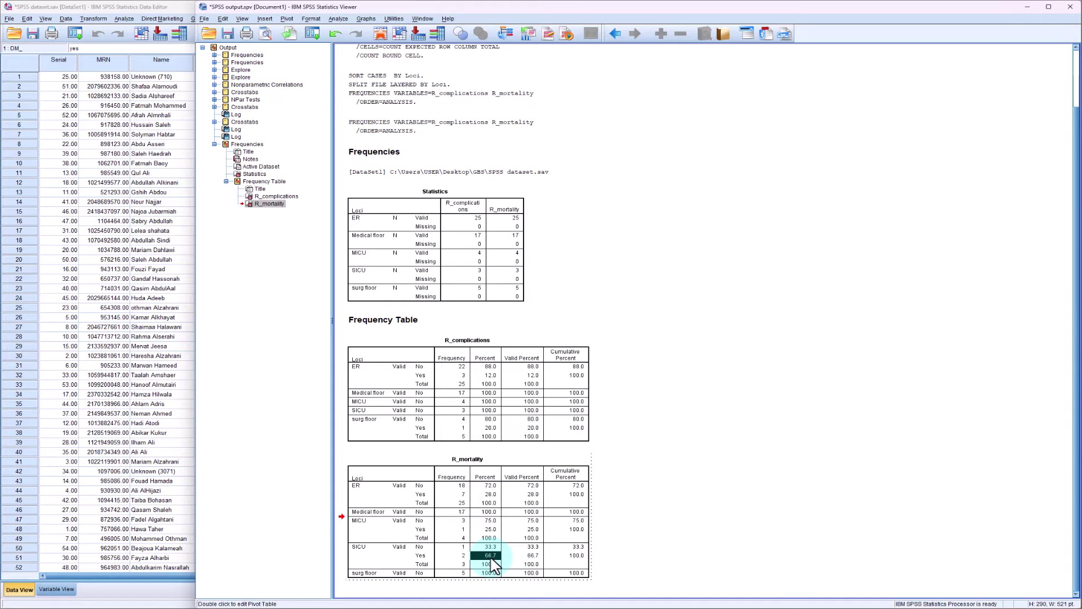
click(494, 573)
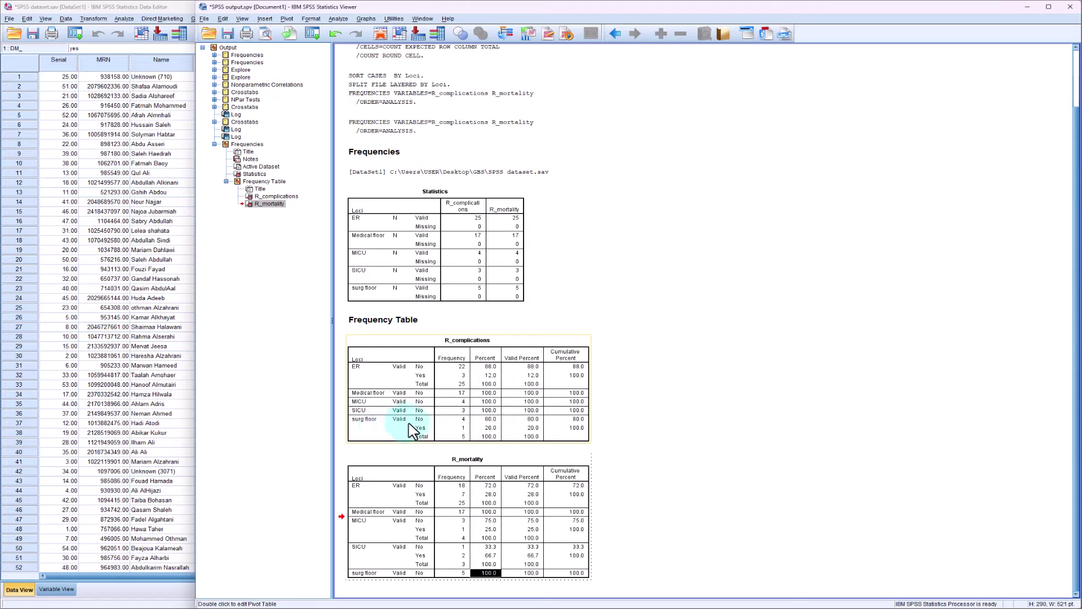
click(494, 435)
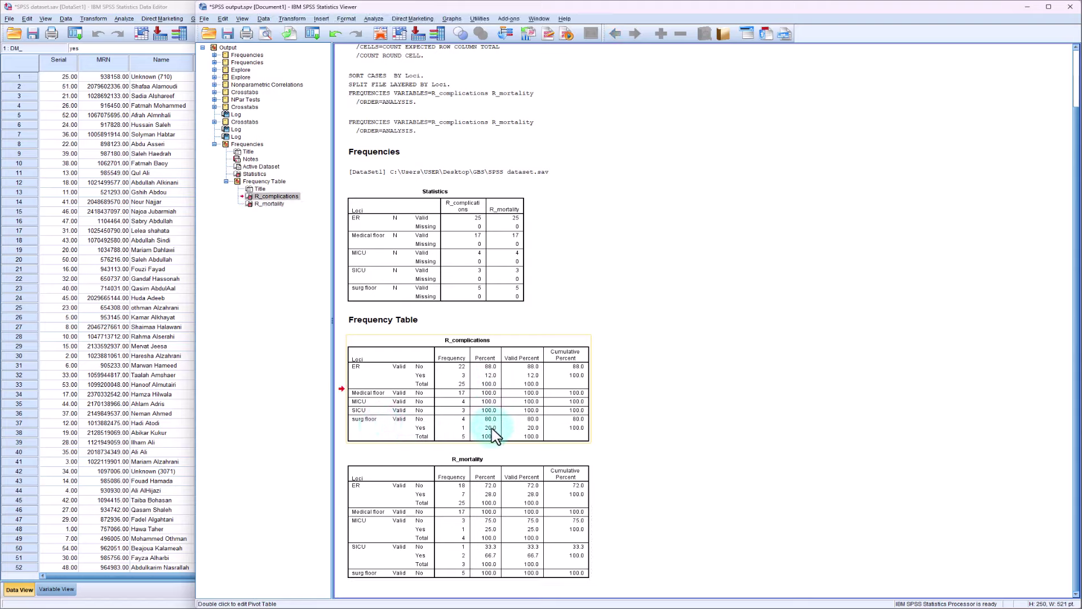
double_click(492, 430)
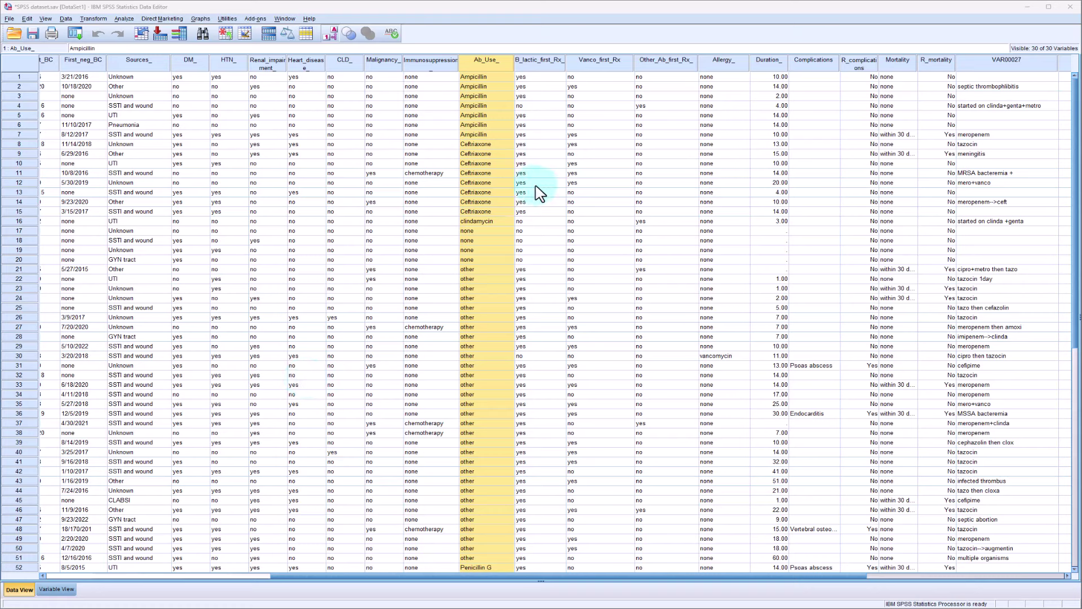
Step: Look over the antibiotic values in the Ab_Use_ column of the dataset, selecting the Ampicillin entry in row 5
click(503, 73)
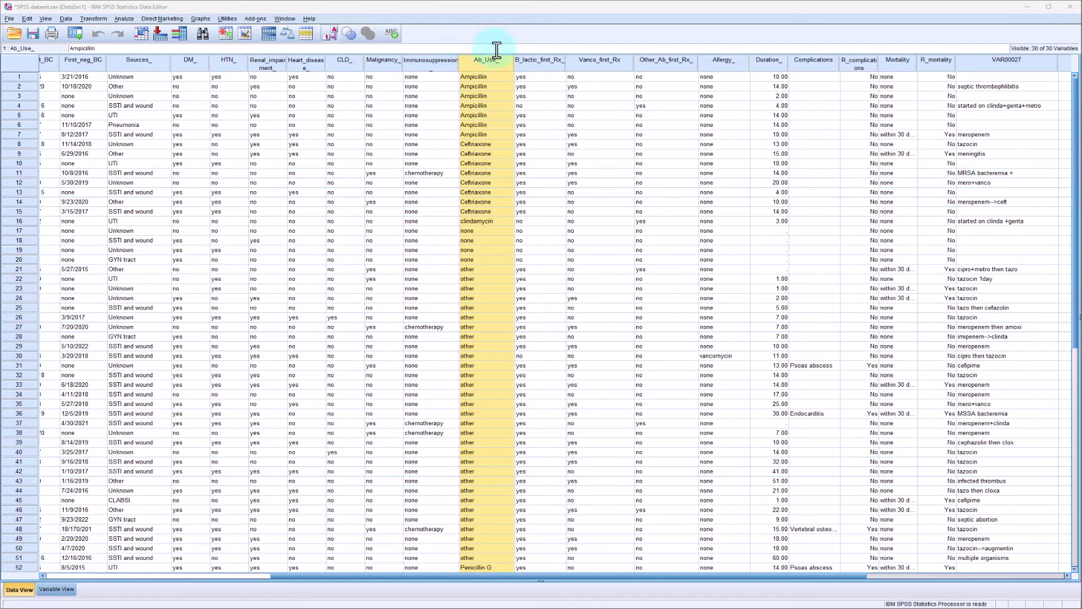
click(499, 117)
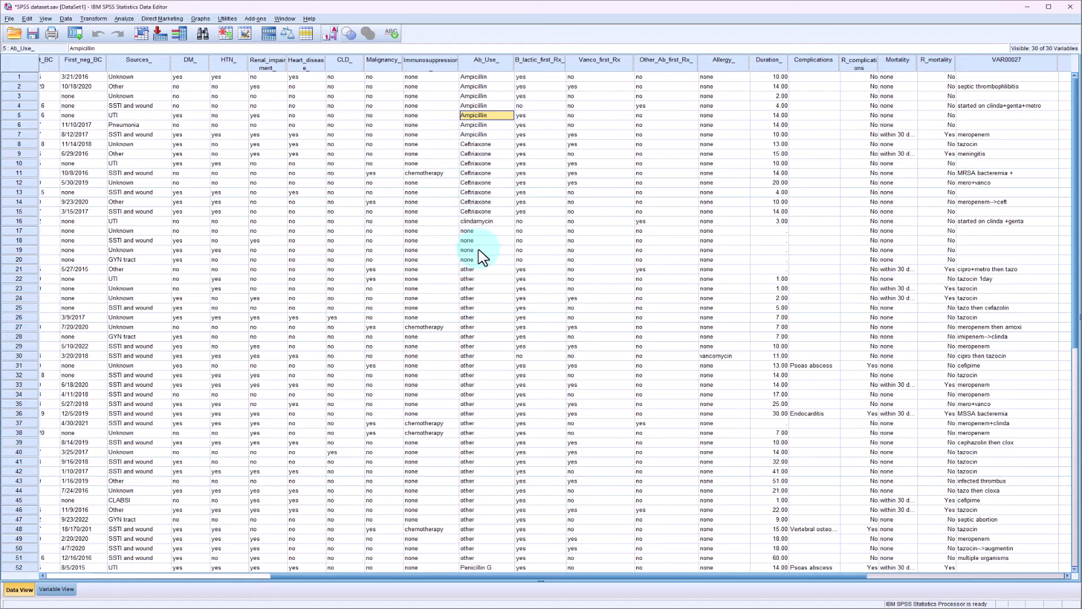
Step: Review the antibiotic categories in the Ab_Use_ column, checking the Ceftriaxone, none, clindamycin, Penicillin G, vancomycin and other entries
drag(488, 77, 497, 213)
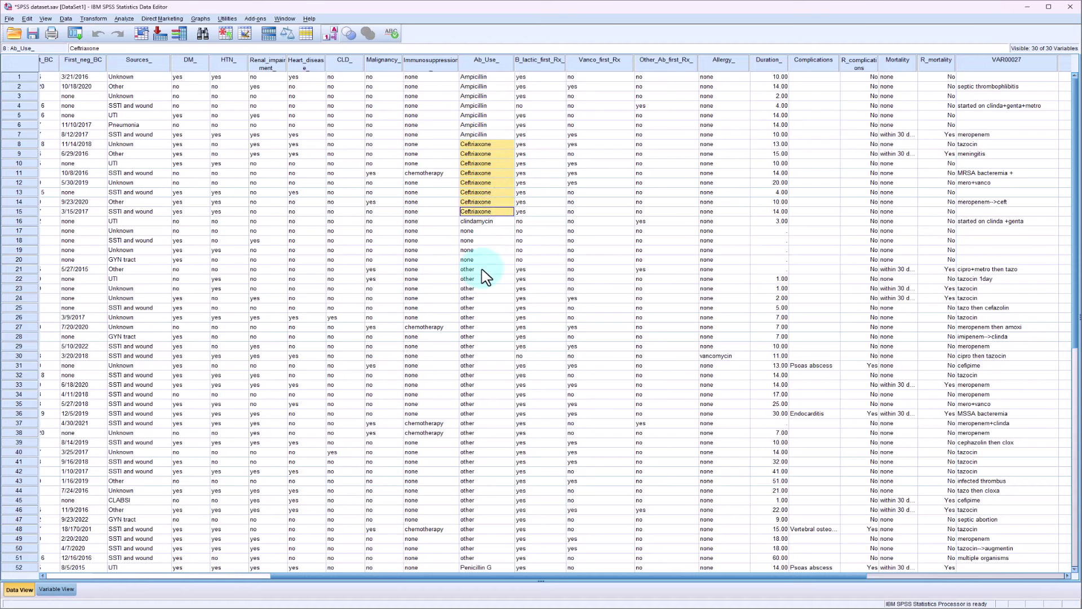
drag(481, 232, 483, 260)
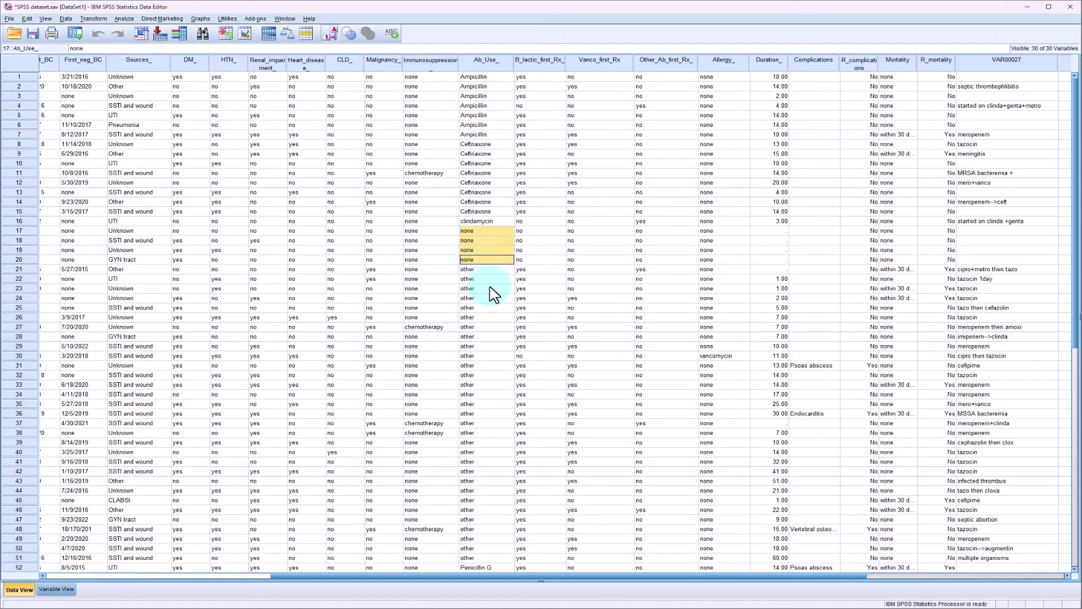
scroll(494, 294, down, 2)
click(486, 519)
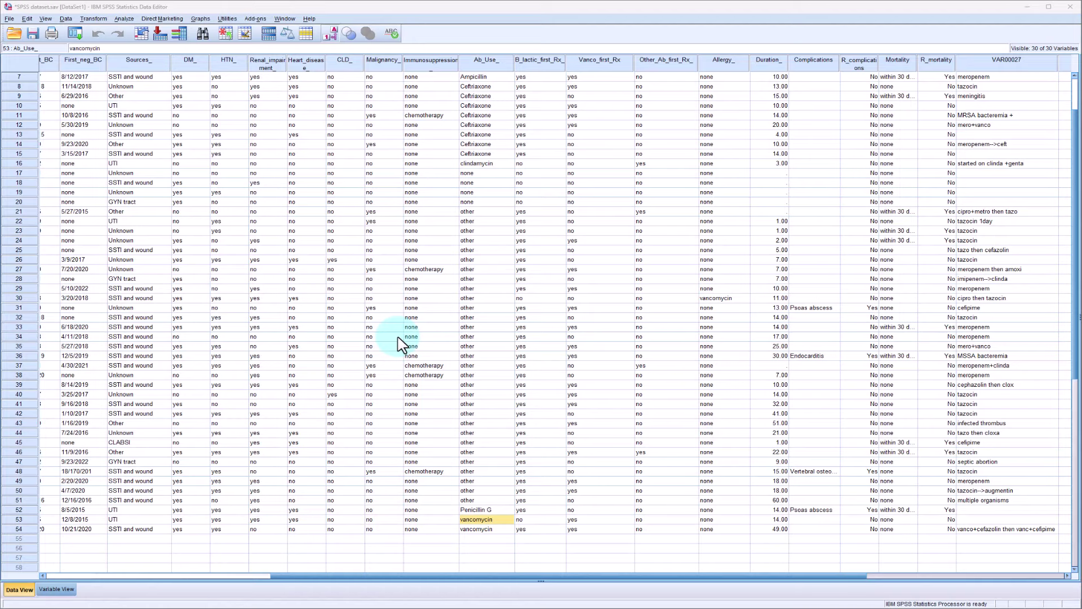
click(488, 164)
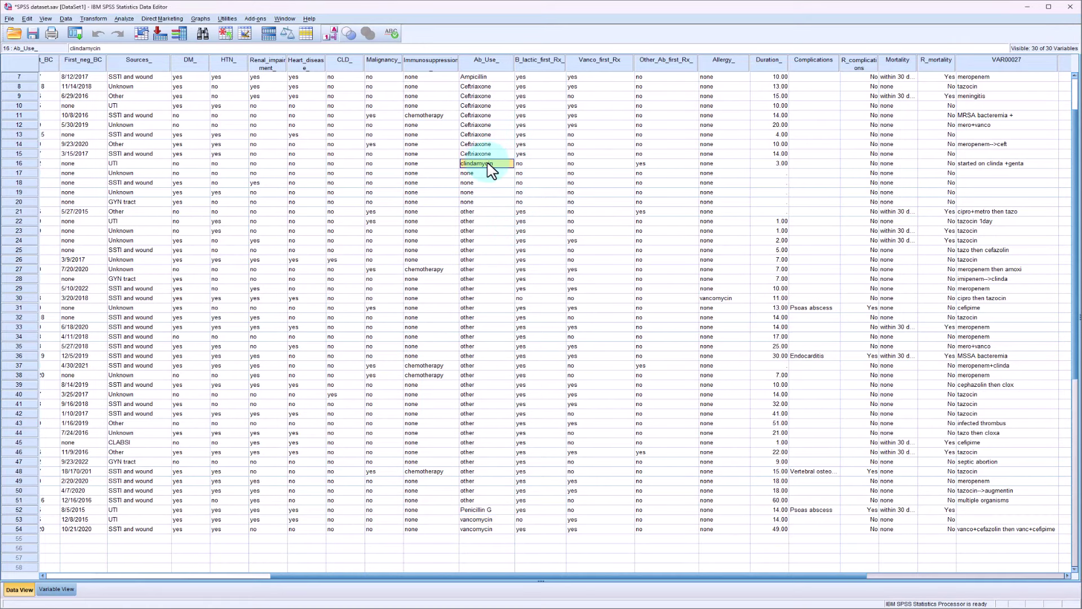
click(488, 510)
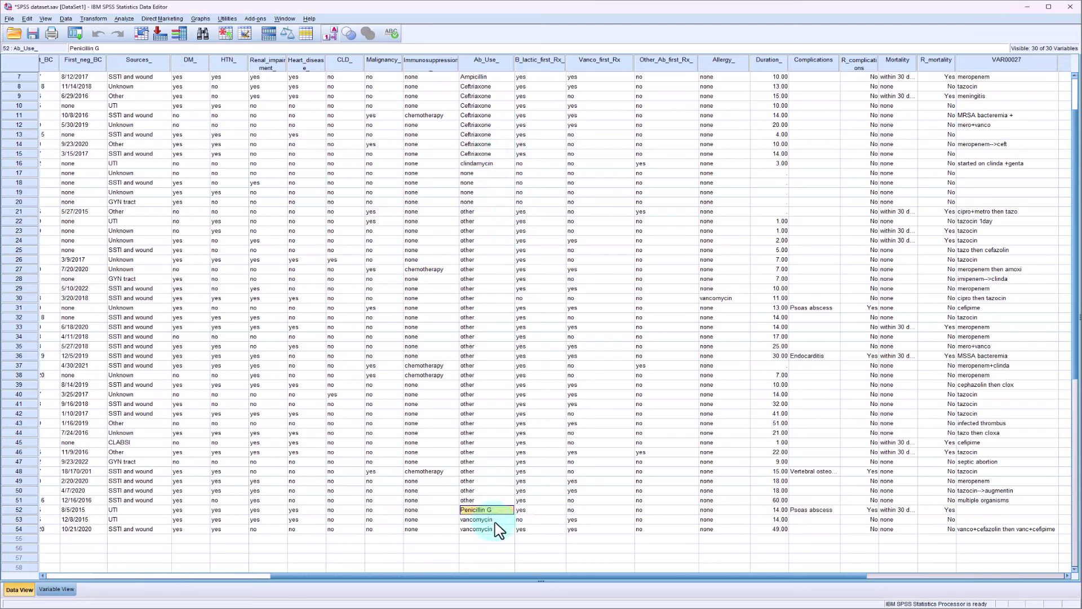
drag(466, 519, 484, 530)
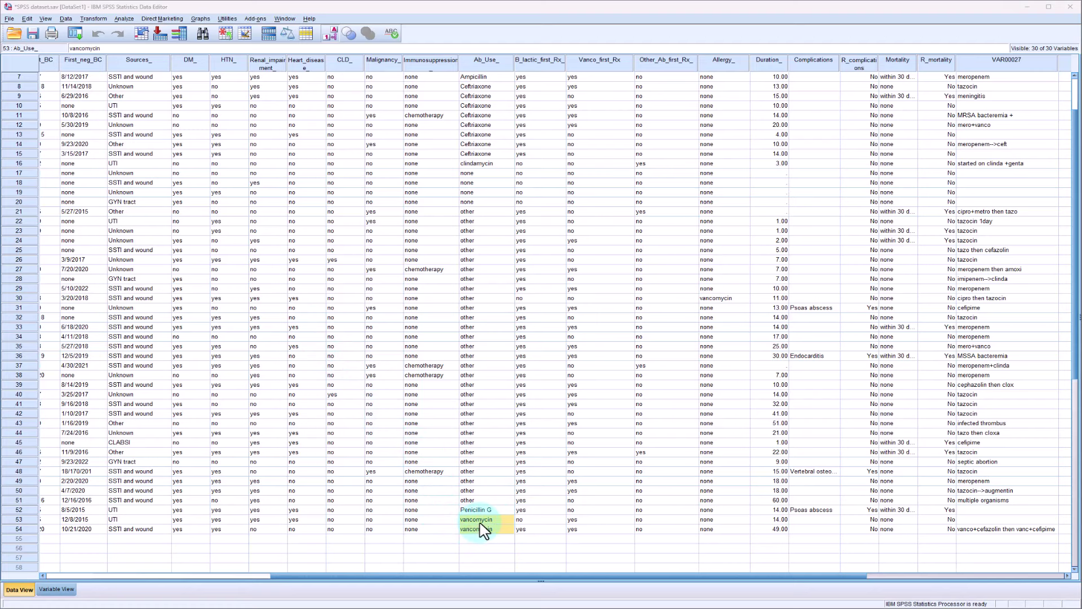
click(469, 454)
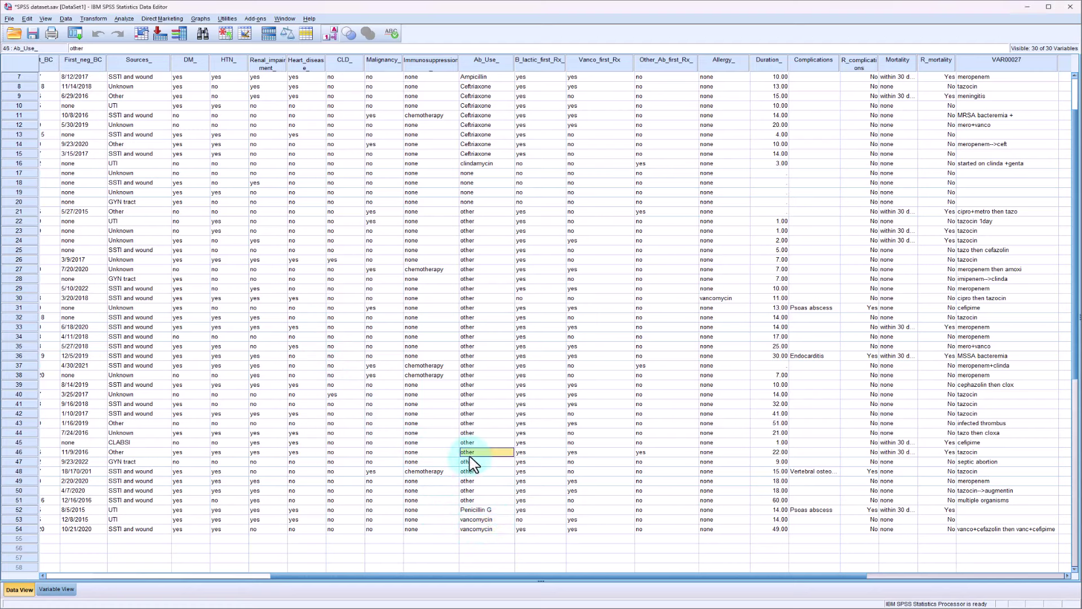
Step: Replace the clindamycin, Penicillin G and vancomycin entries in Ab_Use_ (rows 16, 52, 53 and 54) with other
click(482, 164)
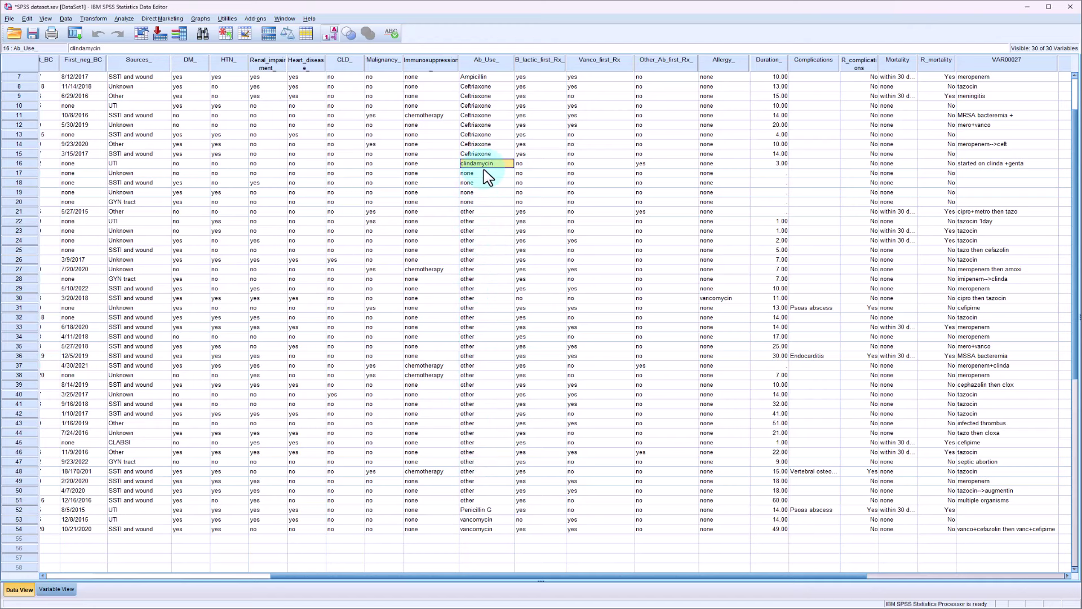
text(other)
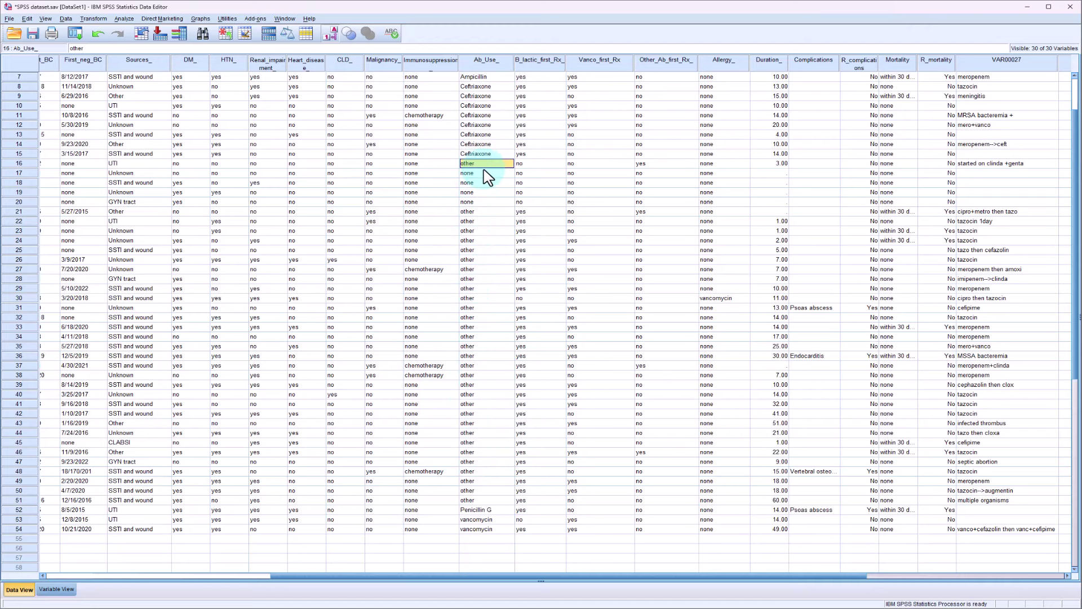
click(483, 510)
text(other)
click(482, 528)
text(other)
click(482, 519)
text(other)
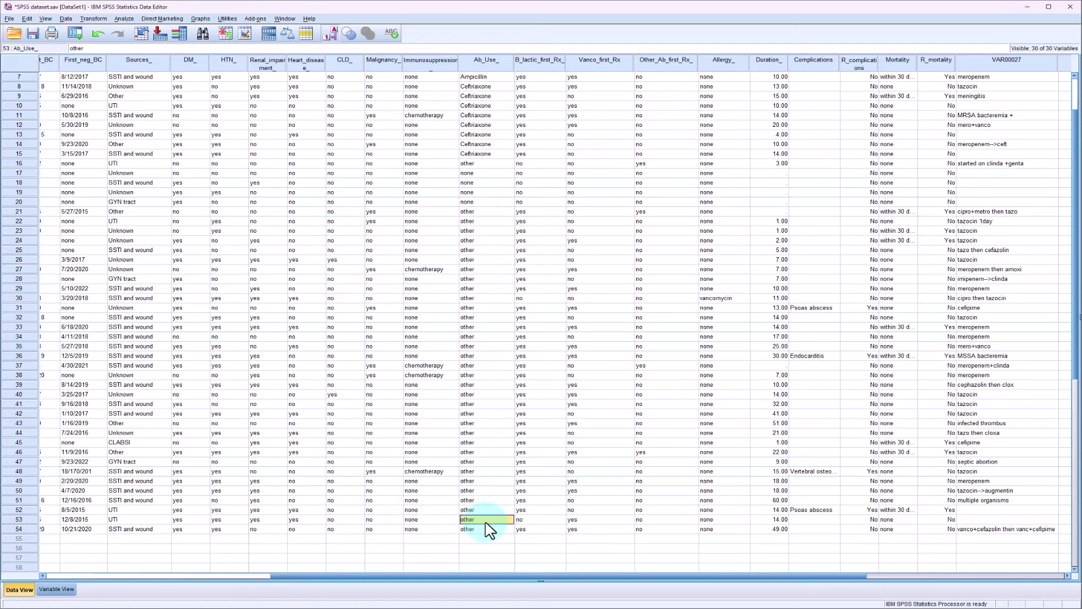
Step: Check the remaining Ab_Use_ groups by going through an Ampicillin, a Ceftriaxone, a none and an other entry
scroll(479, 135, up, 2)
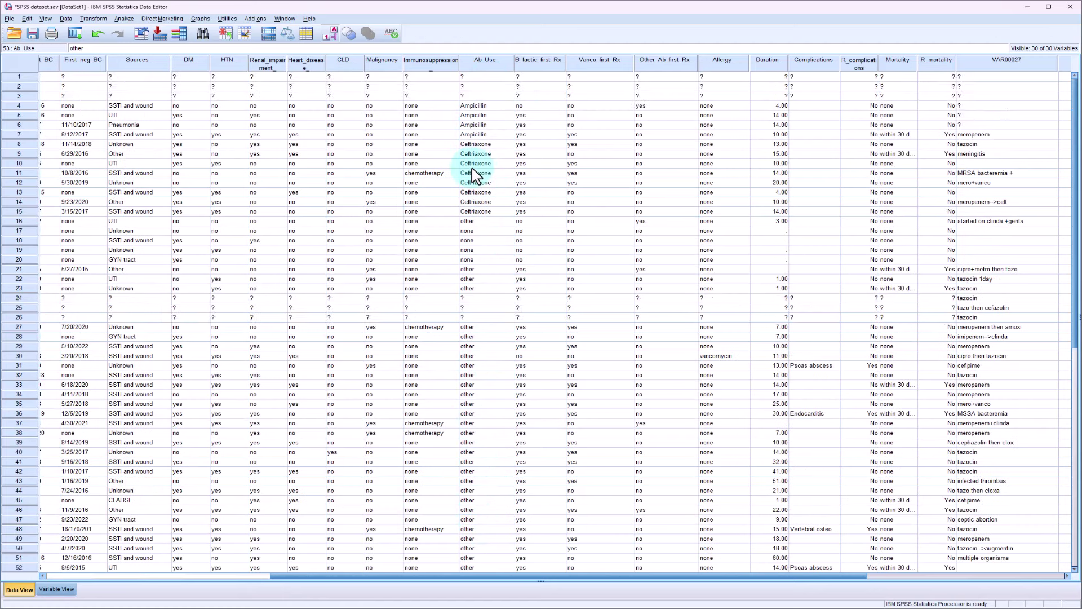
click(475, 115)
click(475, 164)
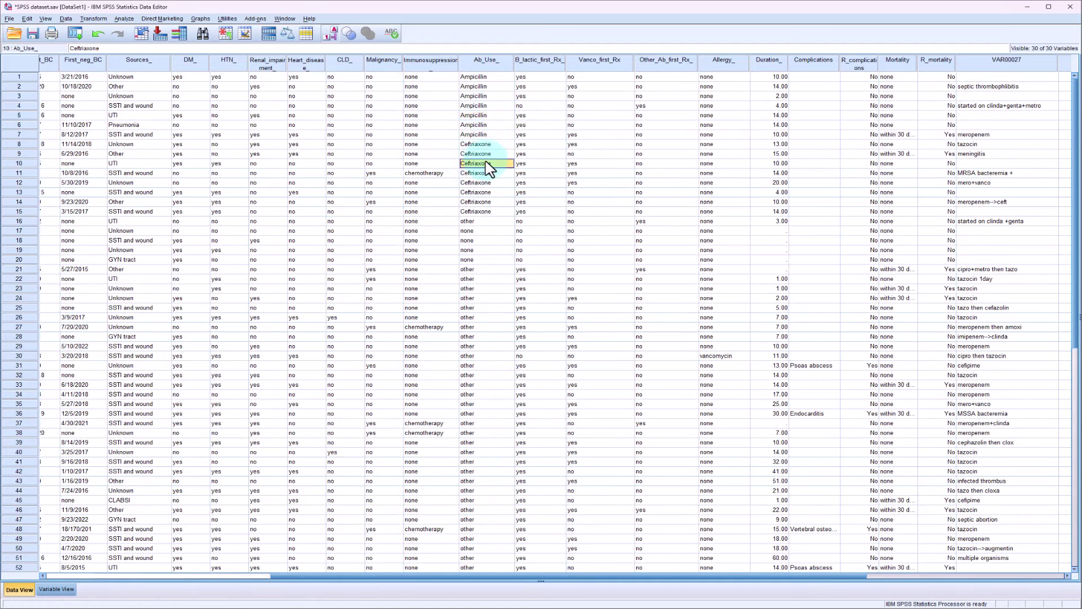
click(481, 240)
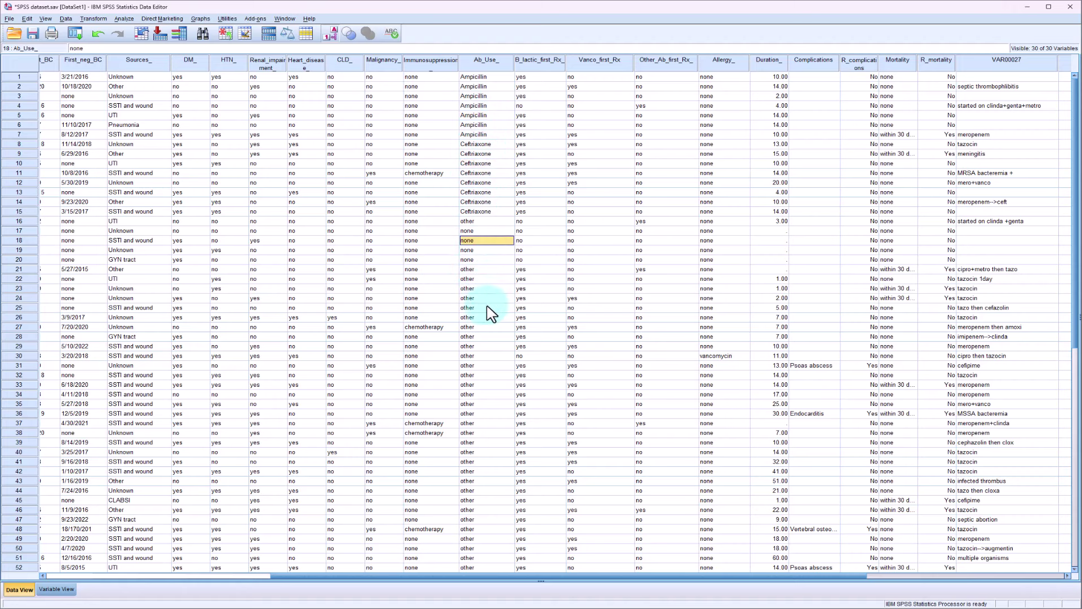
click(488, 347)
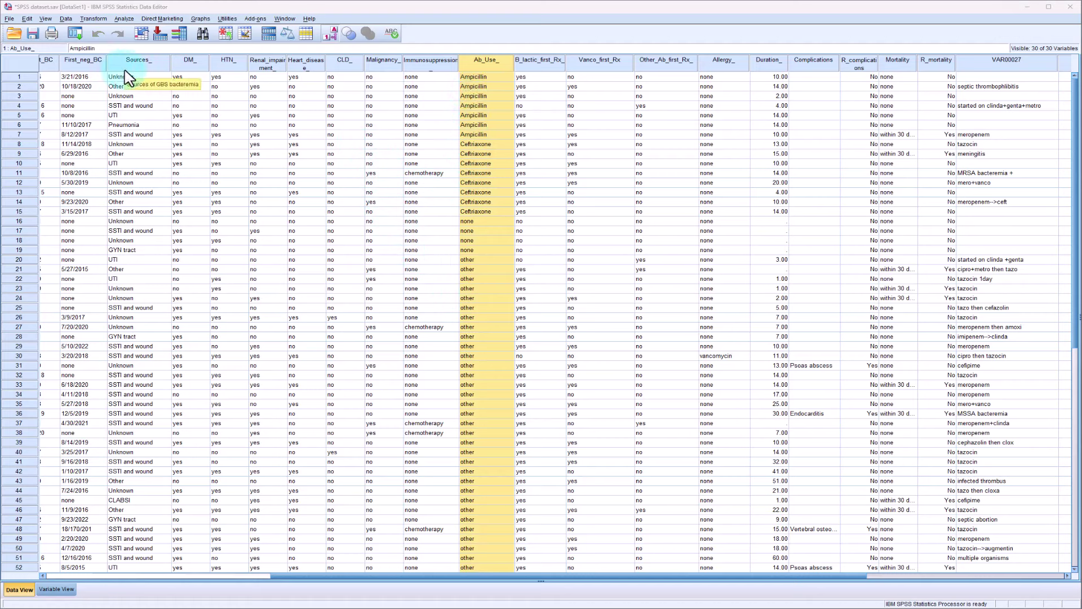
Step: Start Recode into Same Variables, reset its previous settings and add Ab_Use_ as the variable to recode
click(102, 20)
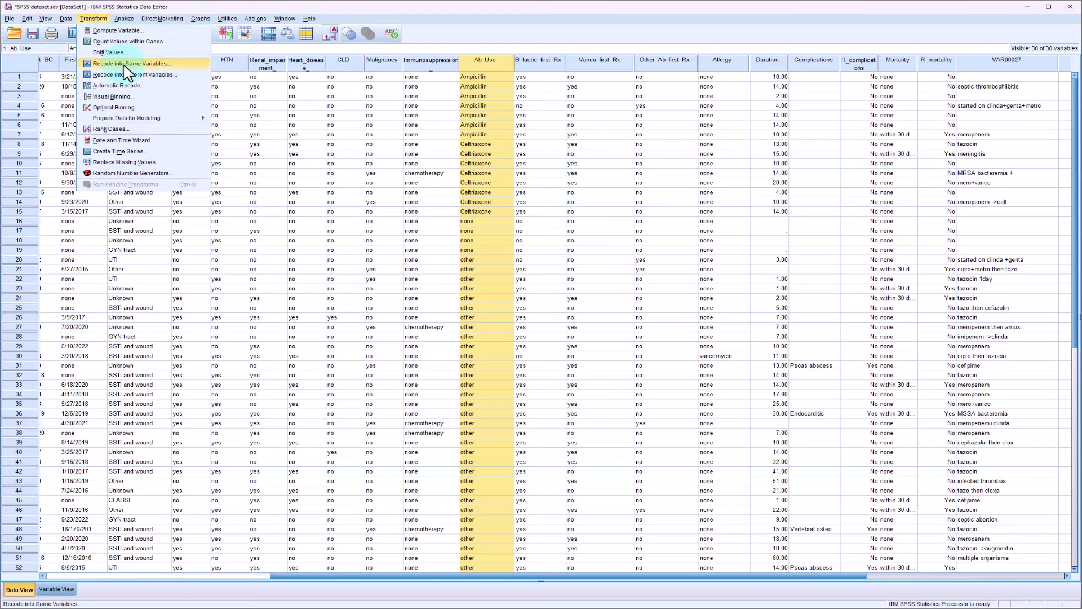
click(147, 69)
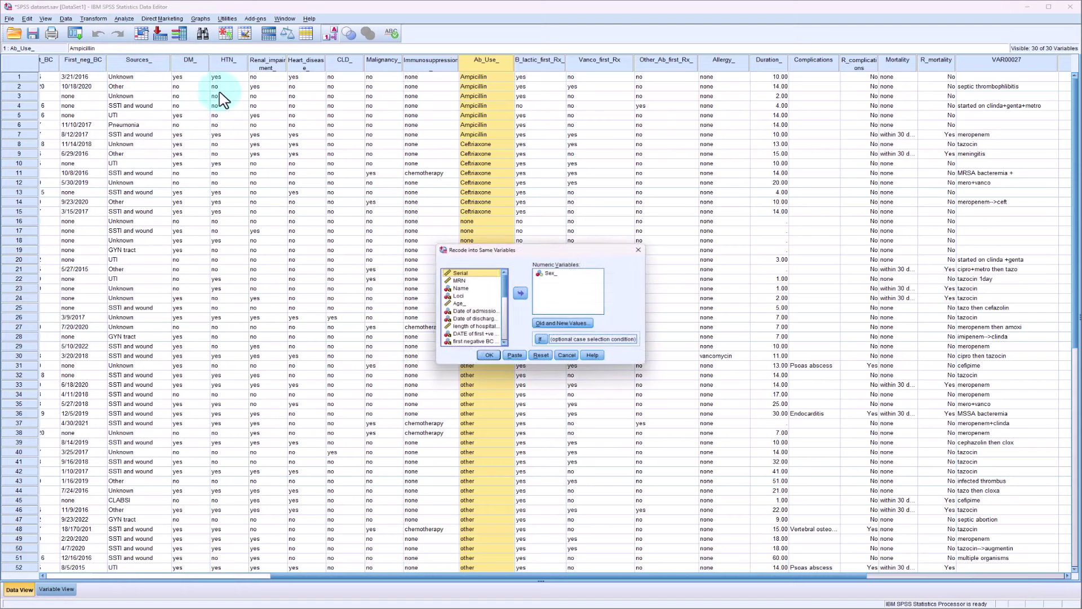
drag(547, 251, 704, 217)
click(691, 325)
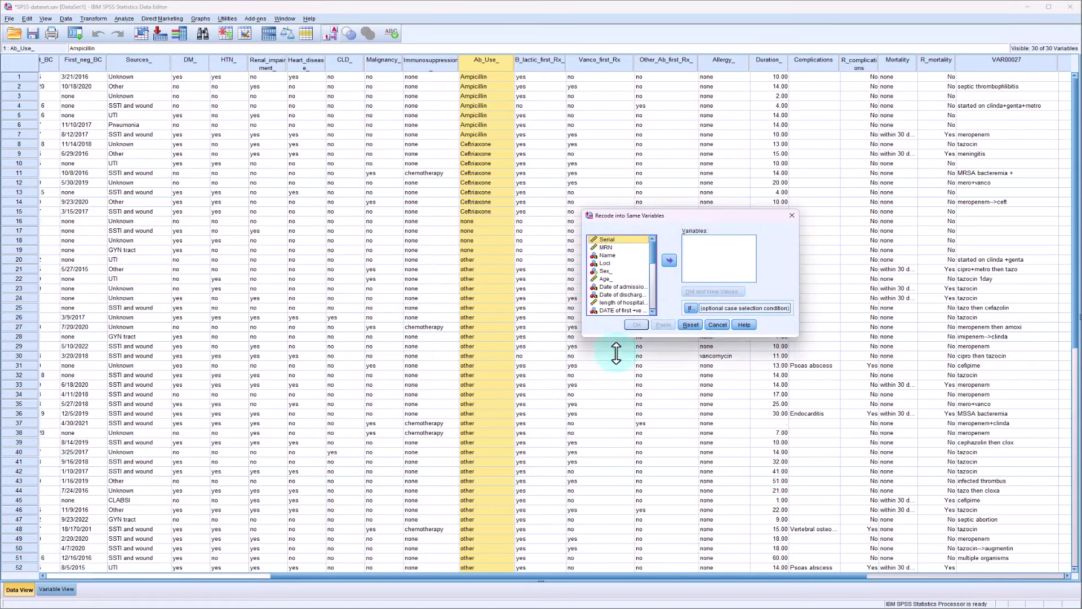
drag(614, 335, 619, 434)
click(612, 389)
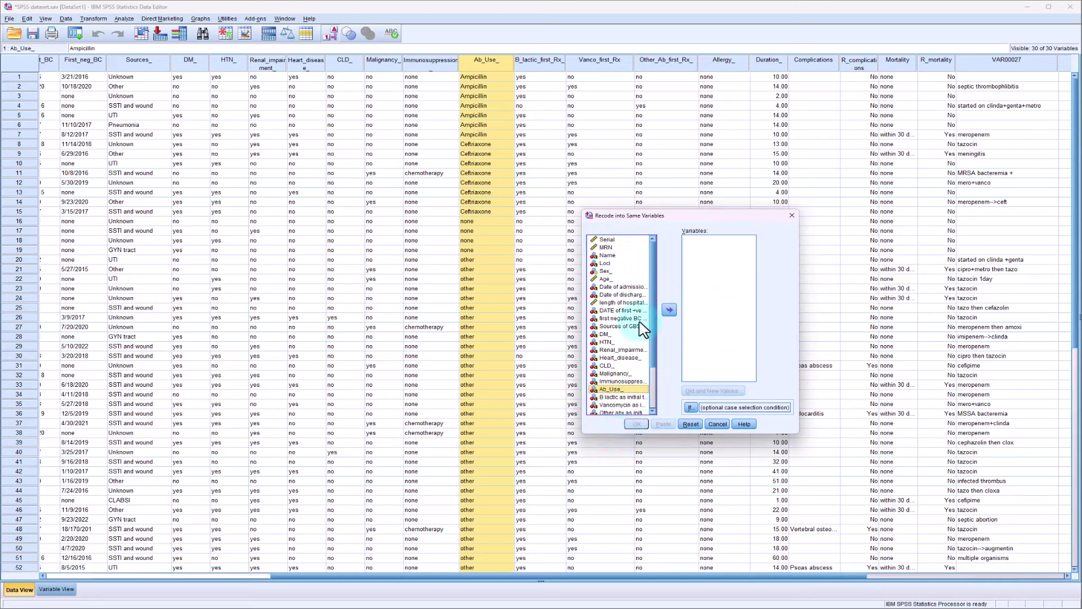
click(669, 309)
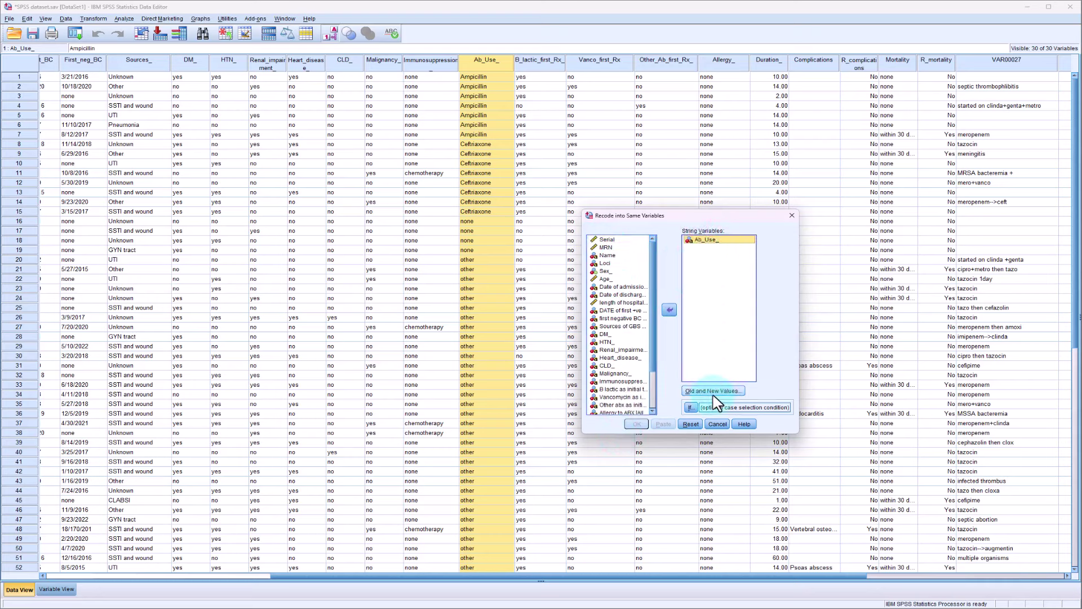
Step: Define the old and new values that recode Ampicillin as 1 and Ceftriaxone as 2
click(713, 390)
click(592, 275)
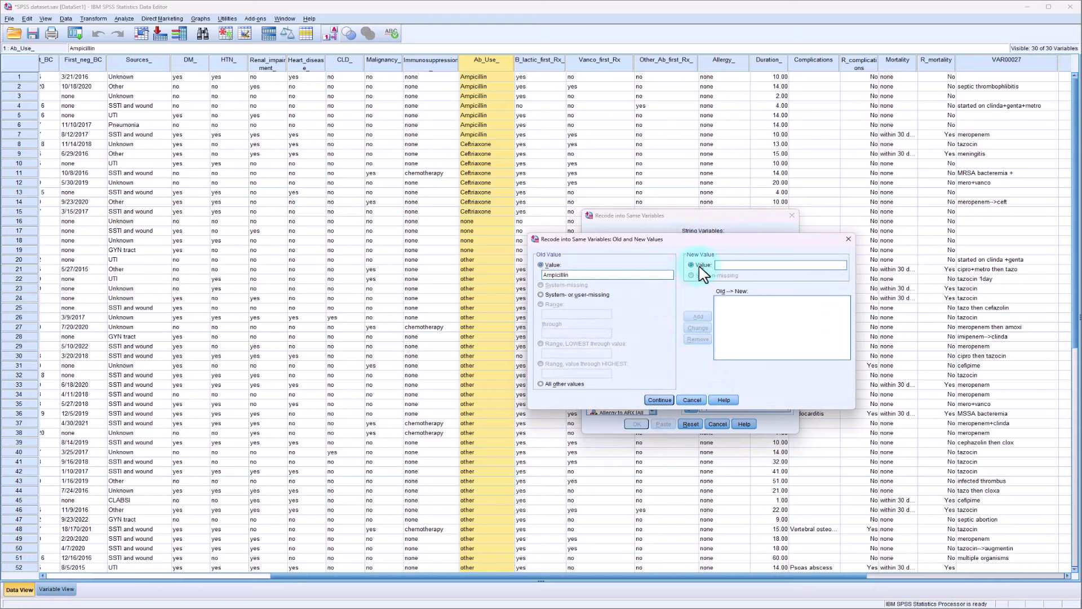
click(739, 266)
text(1)
click(698, 316)
click(613, 275)
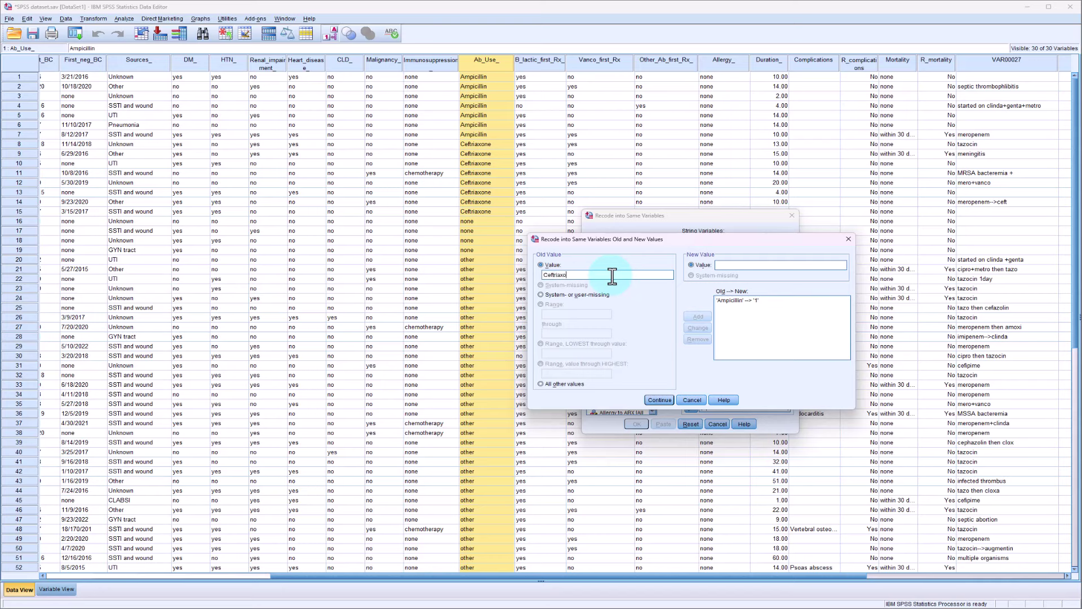
text(Ceftriaxone)
click(739, 266)
text(2)
click(698, 316)
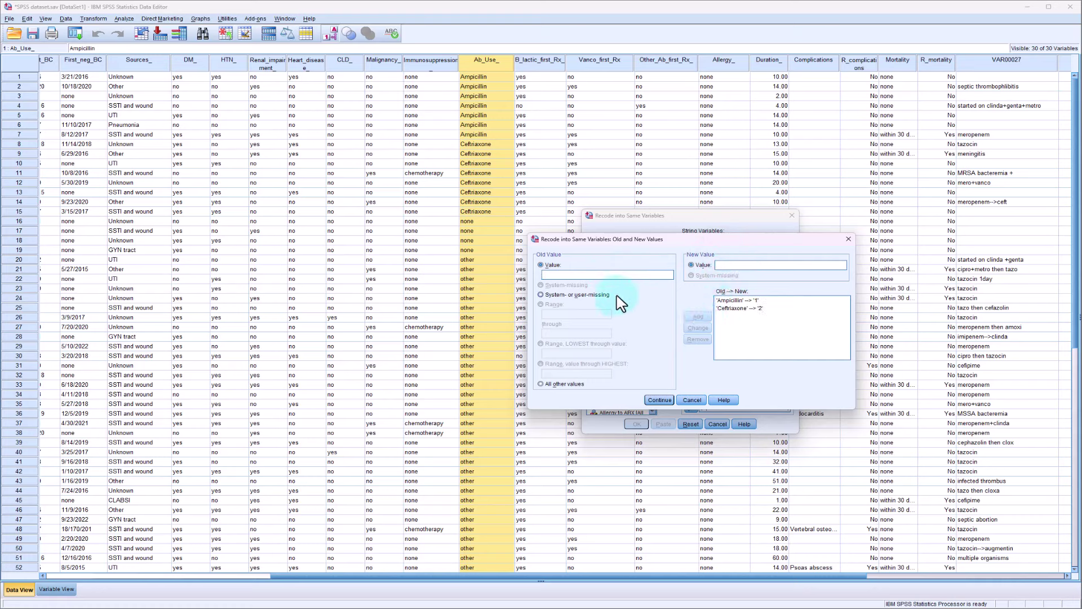
Step: Add the mappings none to 3 and other to 4, and run the recode of Ab_Use_
click(618, 276)
click(767, 266)
text(3)
click(697, 317)
click(625, 276)
click(728, 265)
text(4)
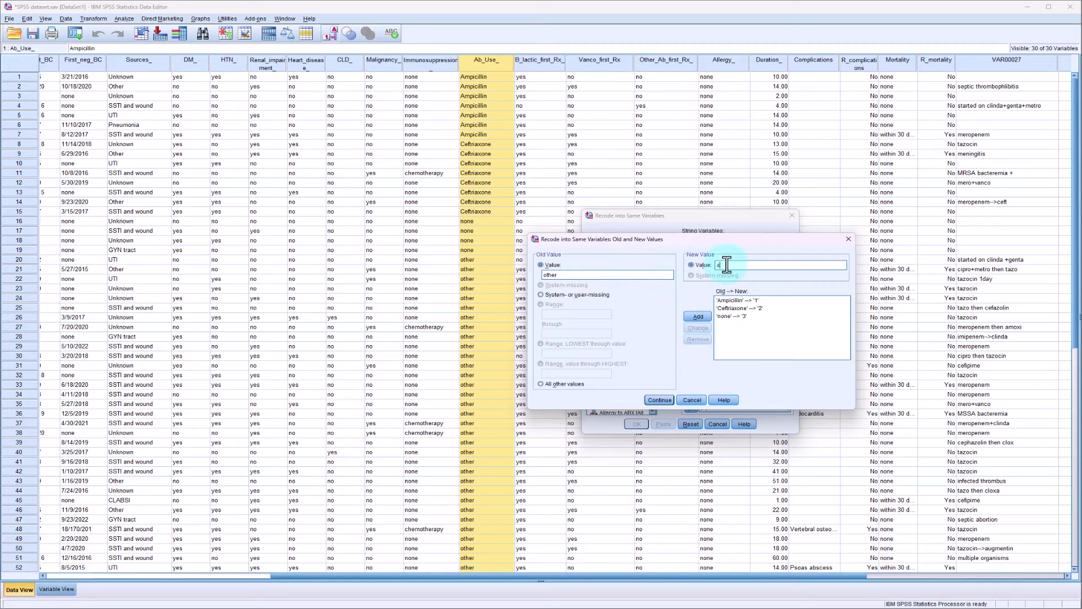
click(697, 316)
click(660, 400)
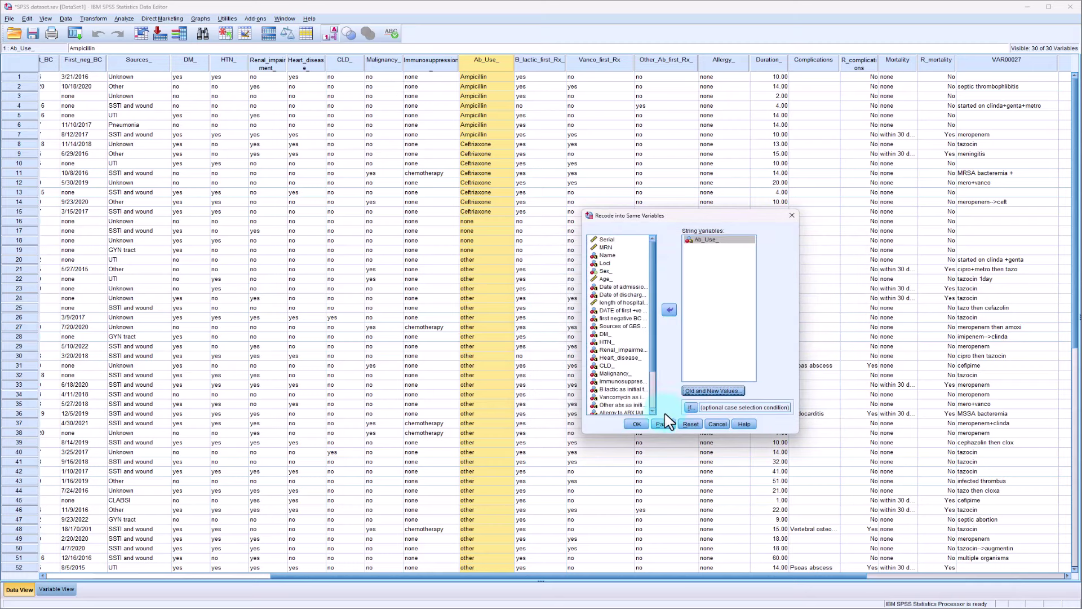
click(636, 424)
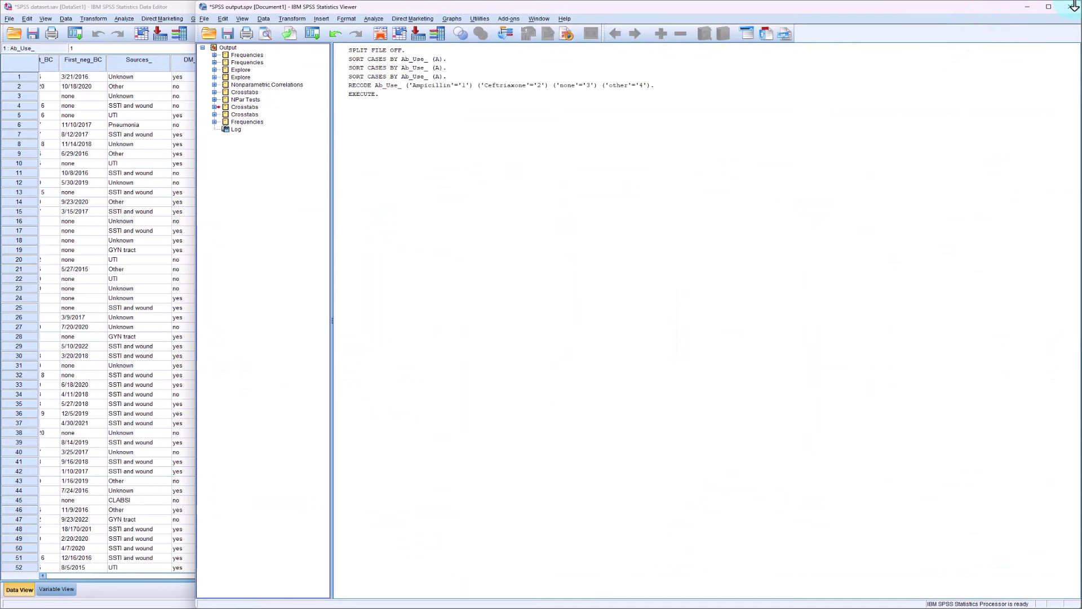
Step: Return to the Data Editor, check the recoded Ab_Use_ column and change its variable type to Numeric
click(1028, 7)
scroll(488, 365, down, 10)
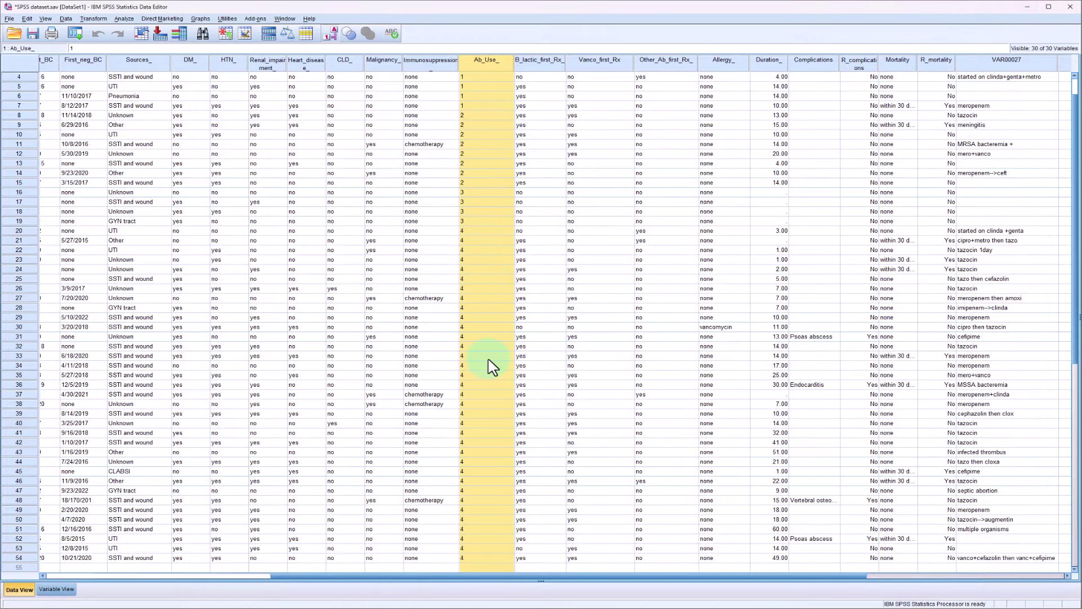
scroll(488, 399, up, 10)
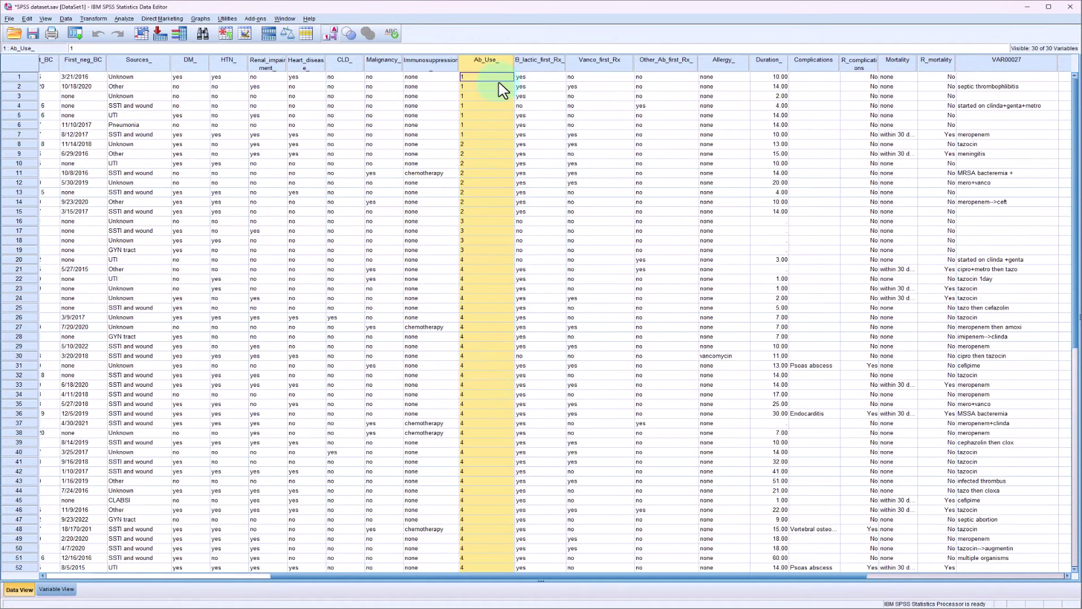
double_click(497, 61)
click(115, 115)
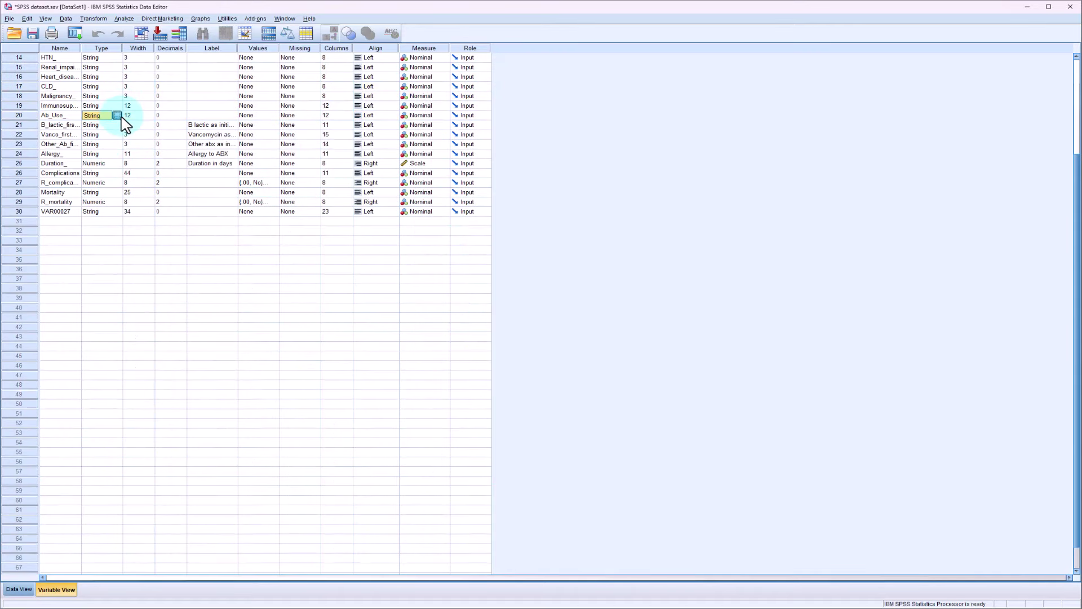
click(119, 115)
click(438, 255)
click(517, 369)
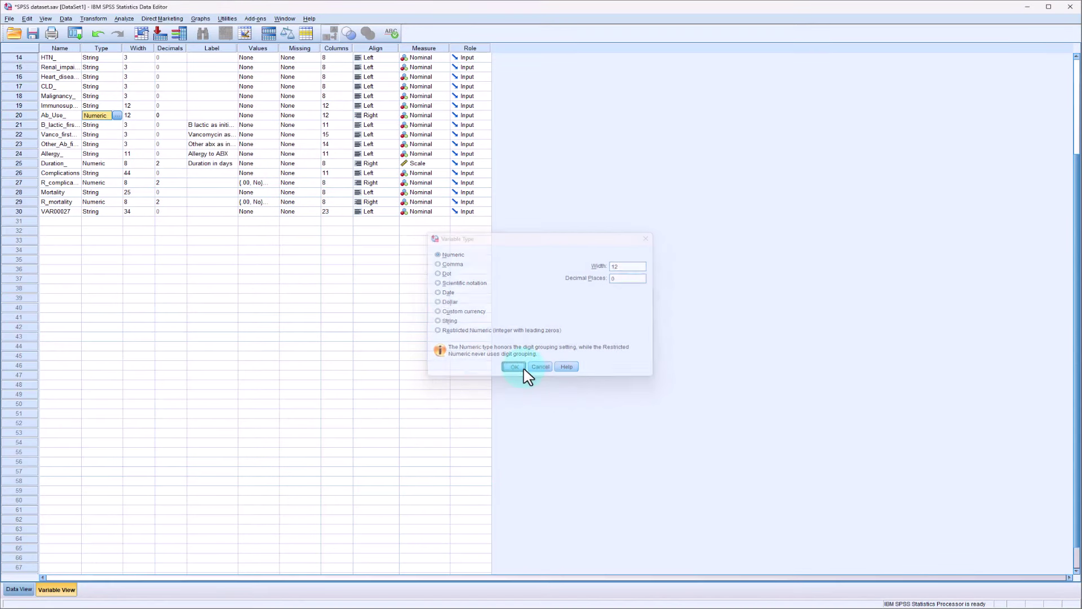
Step: Define value labels for Ab_Use_ with 1 as Ampicillin and 2 as Ceftriaxone
click(271, 115)
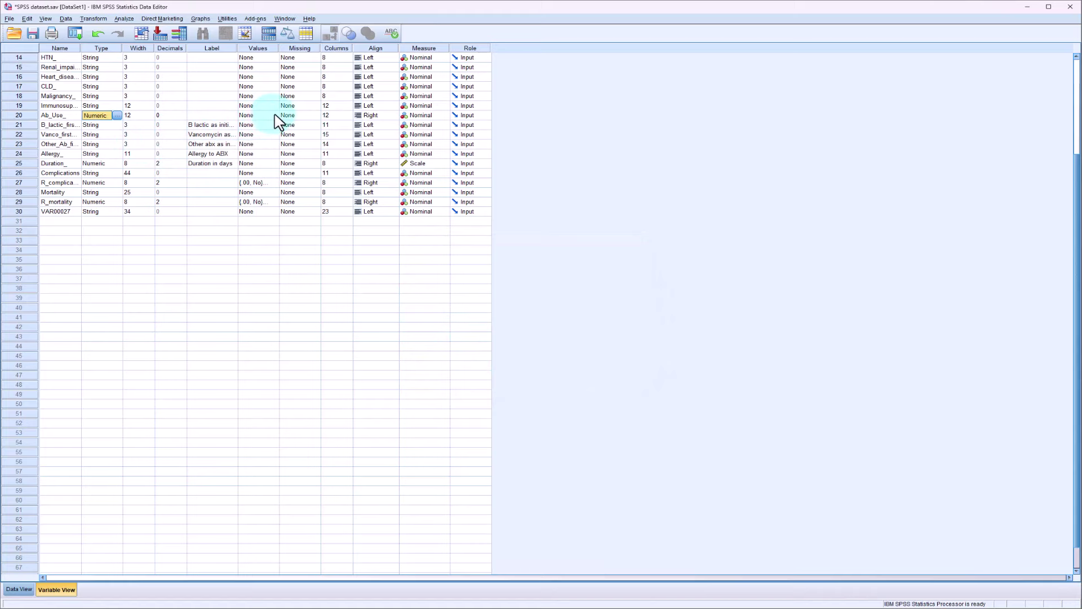
click(275, 115)
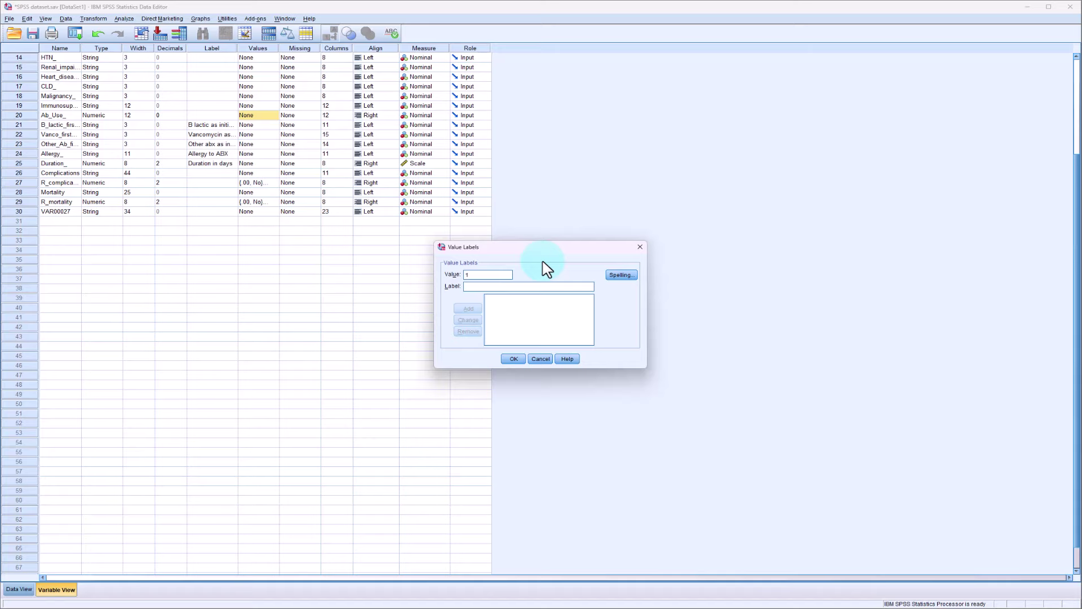
text(Ampicillin)
key(Return)
text(Ceftriaxone)
key(Return)
Step: Add the Ab_Use_ value labels 3 as None and 4 as Other, apply them and return to the data
text(N)
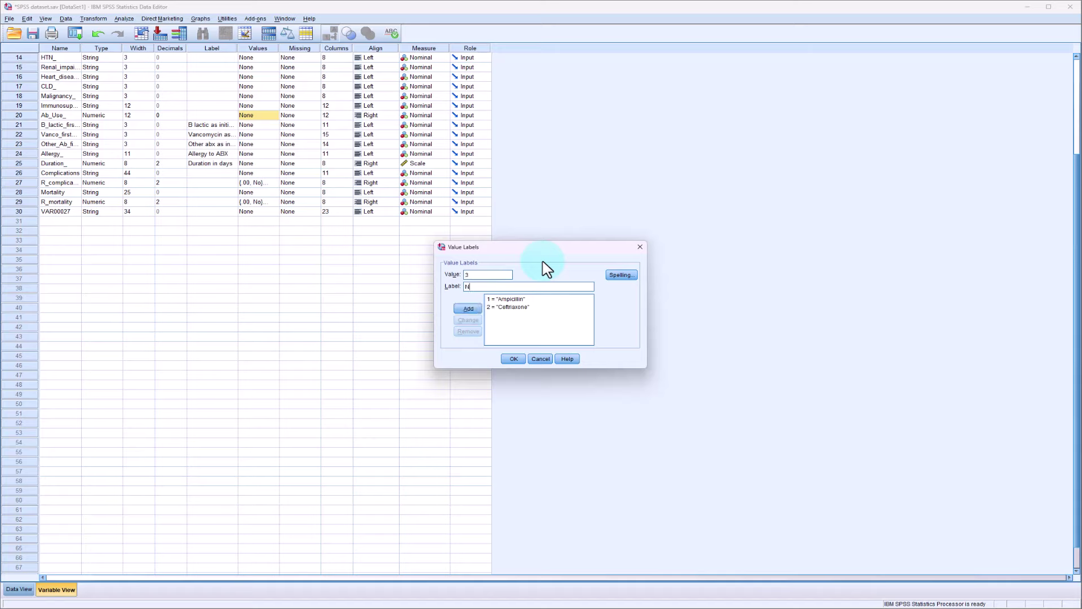
text(one)
key(Return)
text(Other)
key(Return)
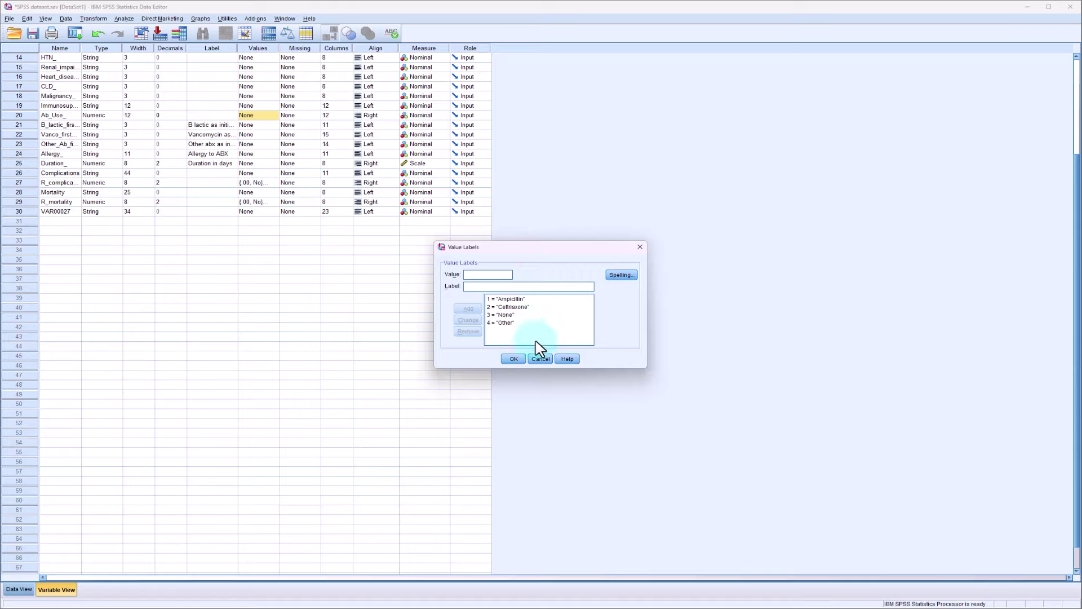
click(513, 359)
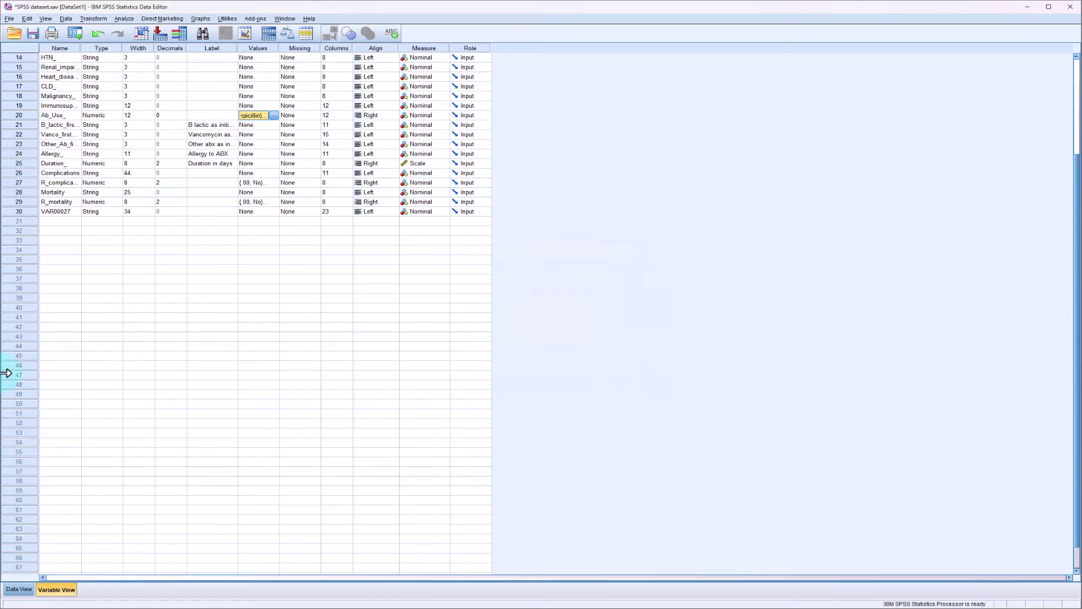
click(20, 591)
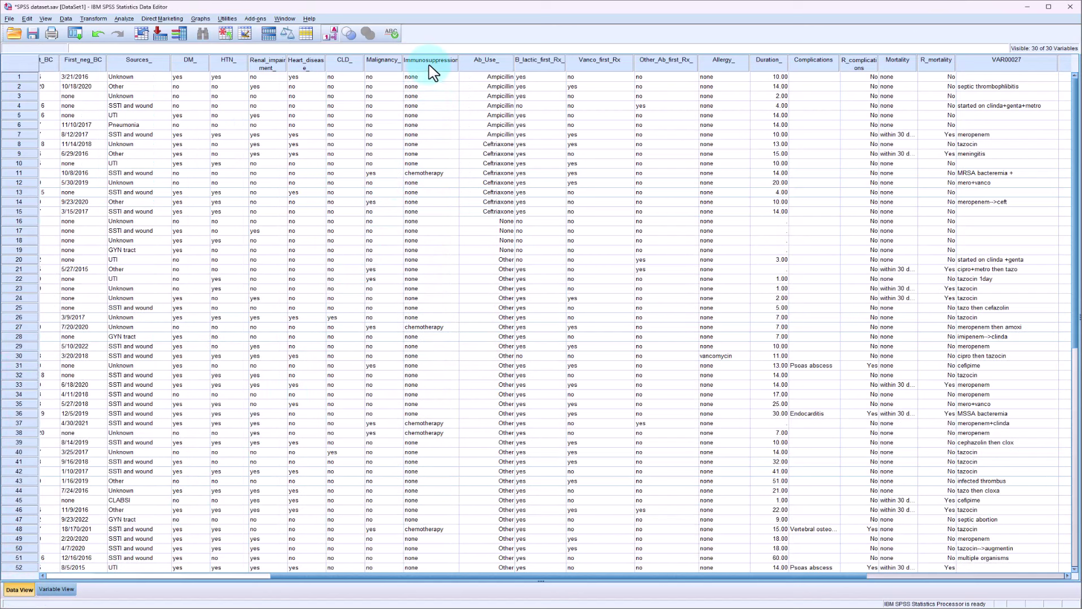
Step: Select the Ab_Use_ column and switch the value label display off and on to check the codes behind it
click(486, 61)
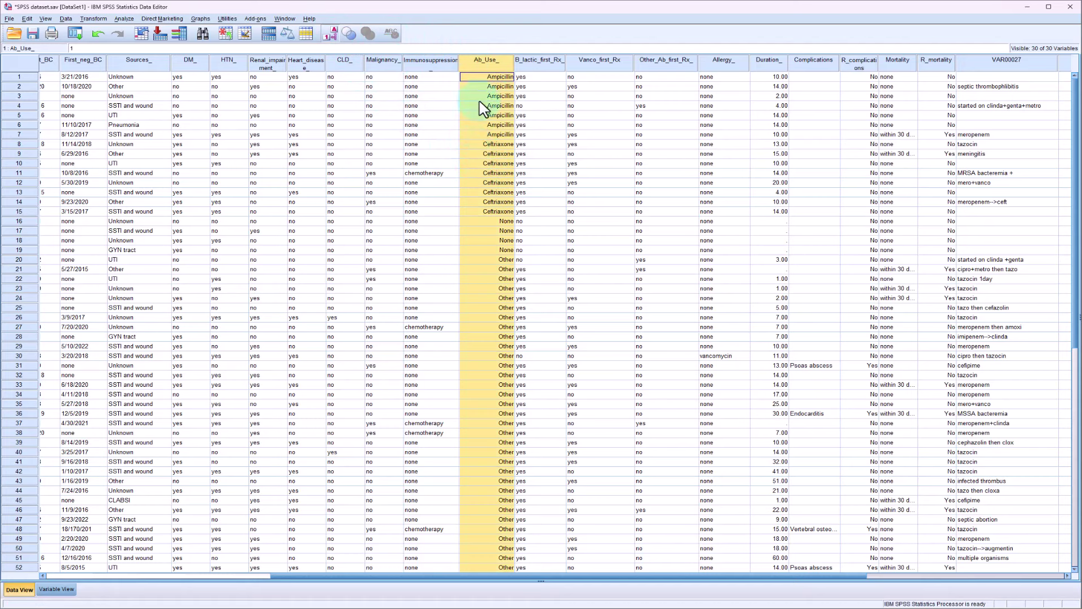
click(331, 34)
click(332, 34)
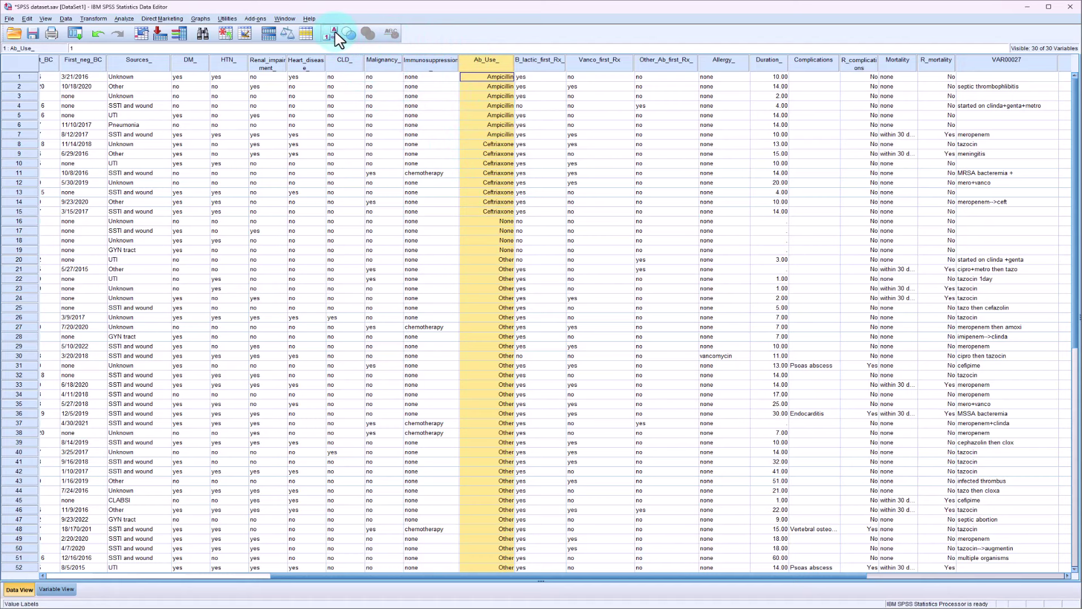
click(331, 34)
click(333, 35)
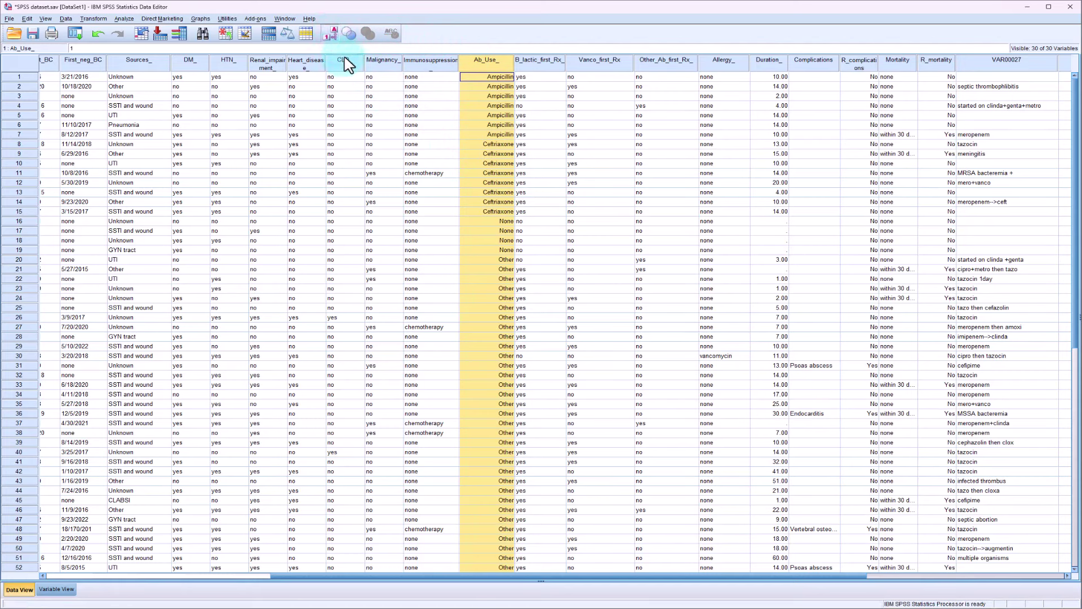
Step: Start a Kruskal-Wallis H test for several independent samples with Ab_Use_ as the grouping variable
click(94, 19)
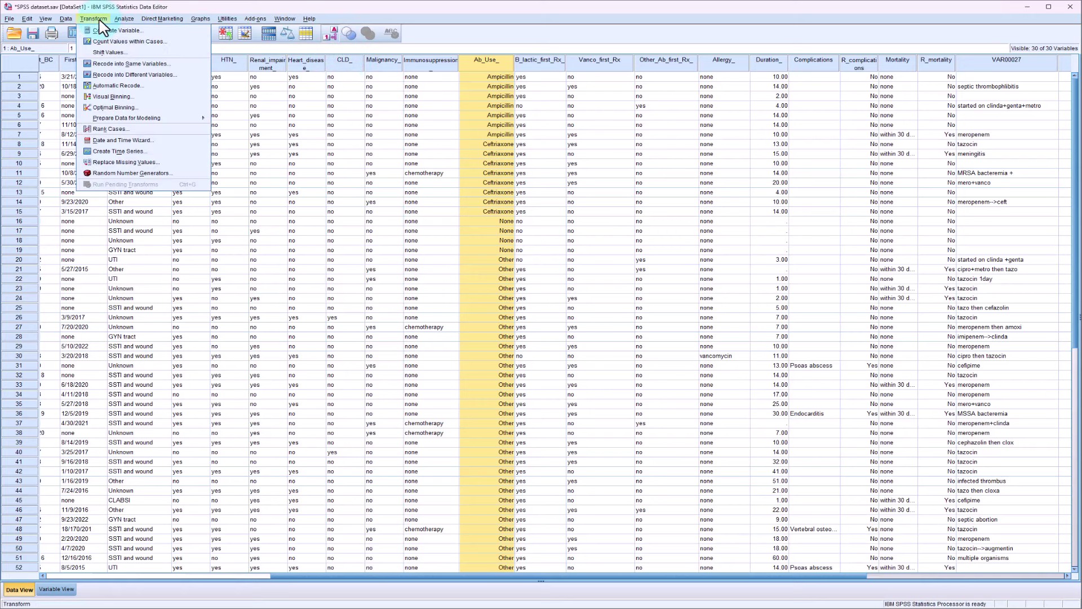
mouse_move(124, 19)
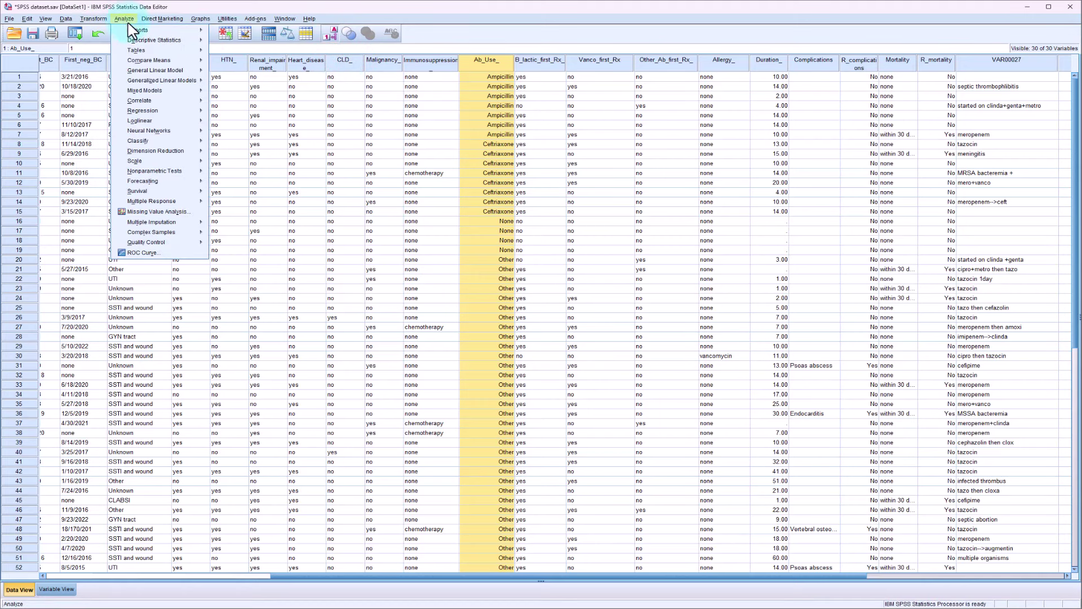
mouse_move(164, 144)
mouse_move(163, 170)
mouse_move(270, 205)
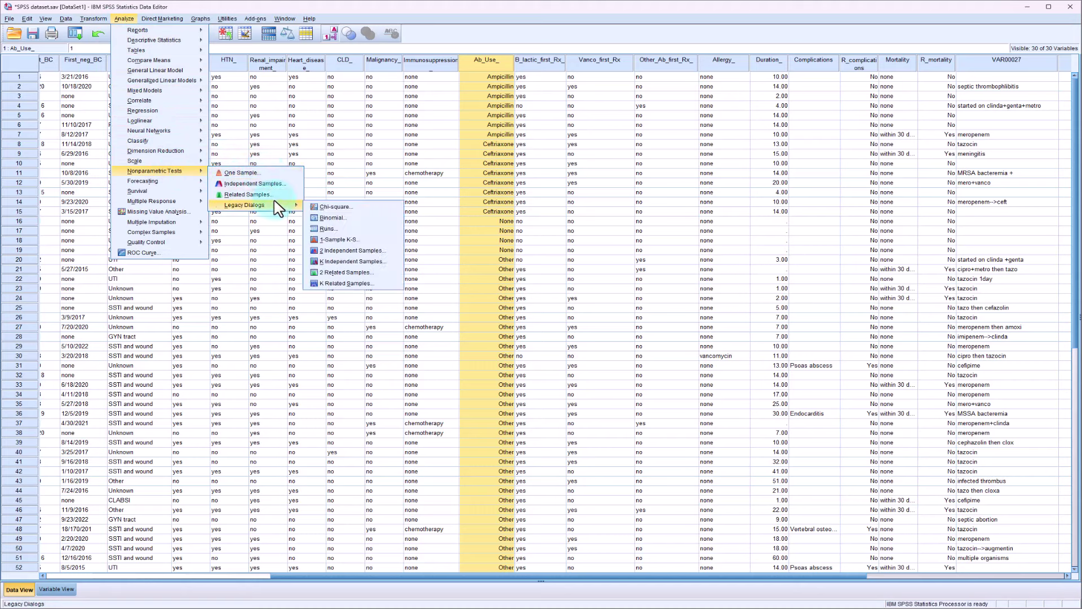
click(348, 261)
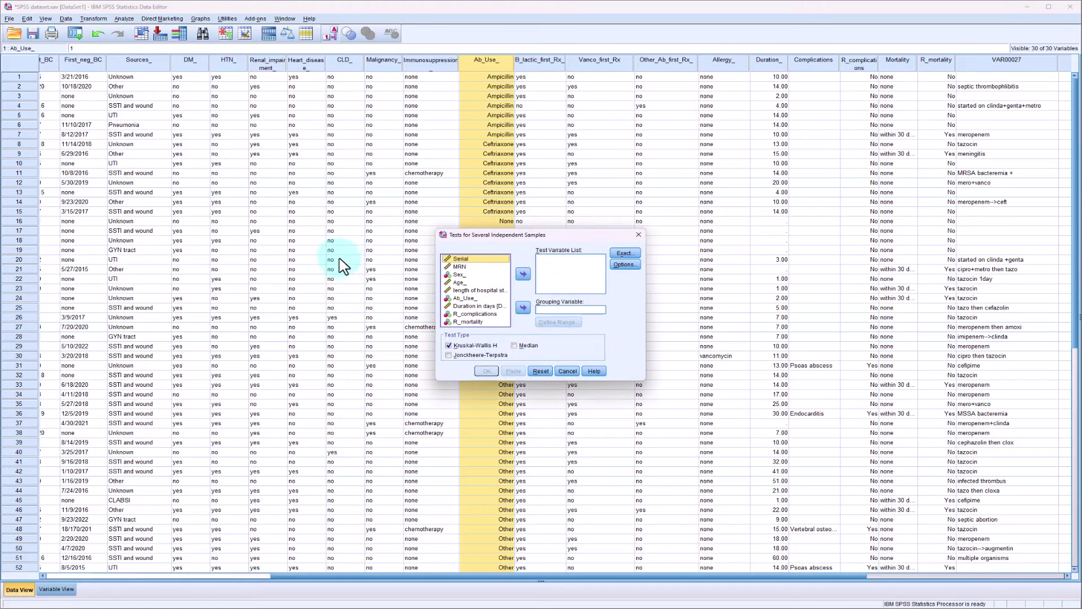
click(466, 298)
click(522, 308)
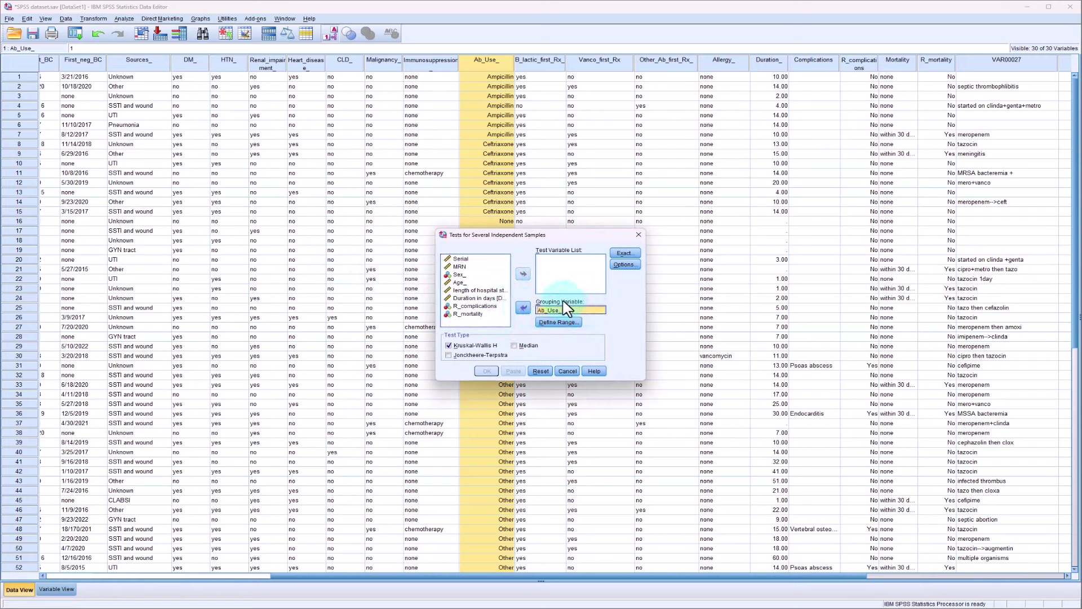
Step: Define the Ab_Use_ grouping range with minimum 1 and maximum 4
click(569, 323)
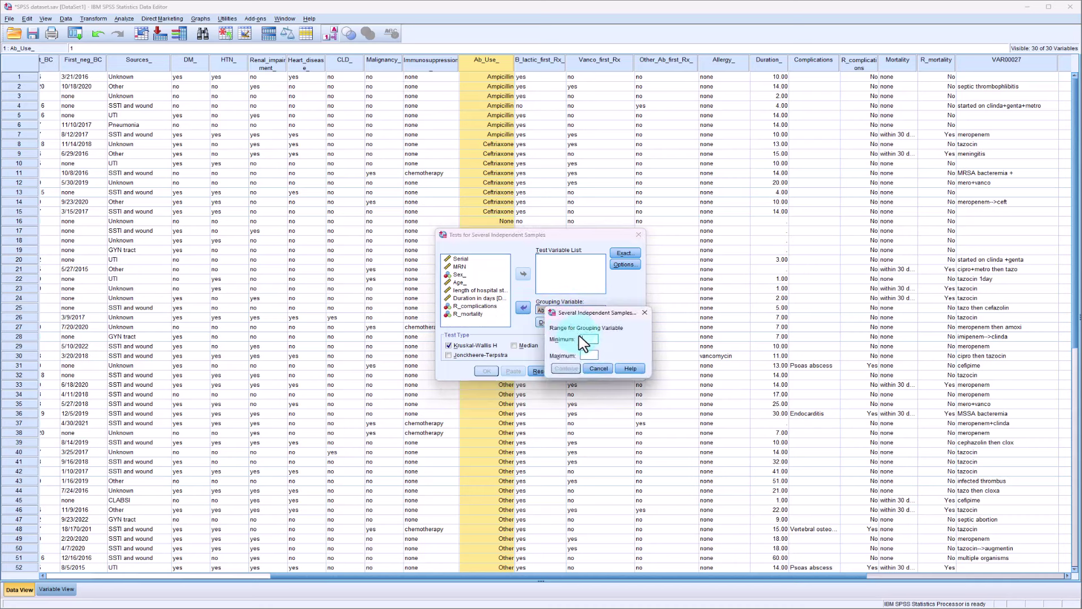
click(588, 340)
text(1)
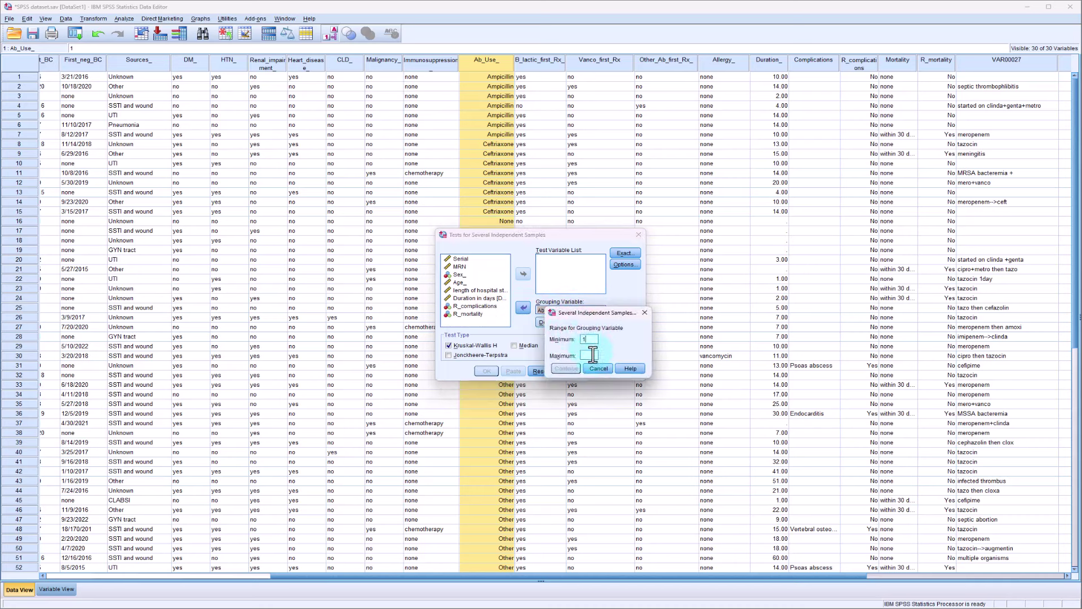
text(4)
click(576, 368)
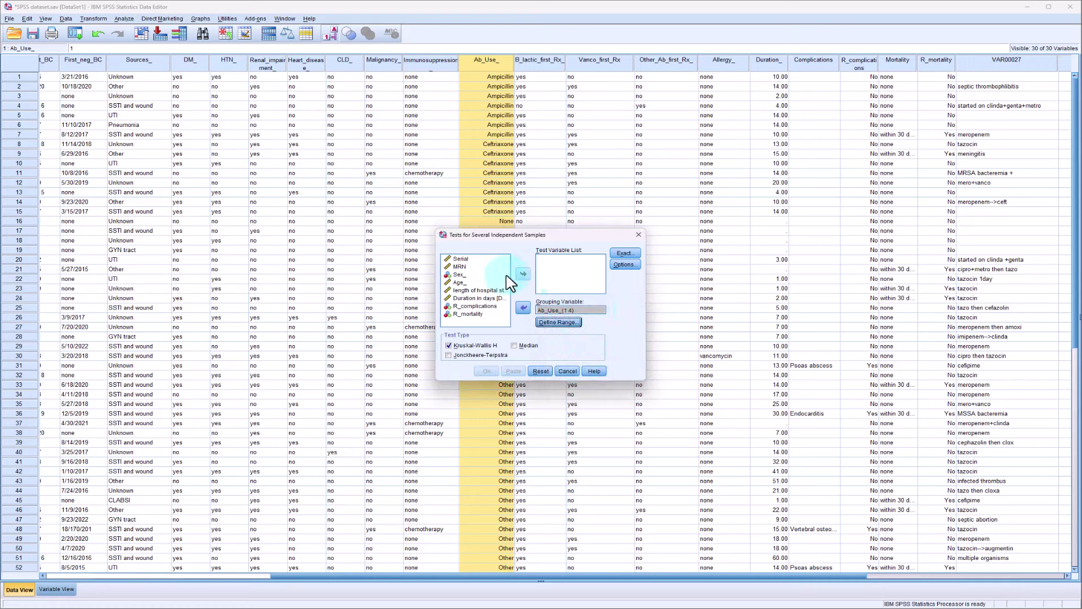
Step: Run the Kruskal-Wallis test on length of hospital stay and Duration in days, and review its Ranks and Test Statistics tables
click(487, 290)
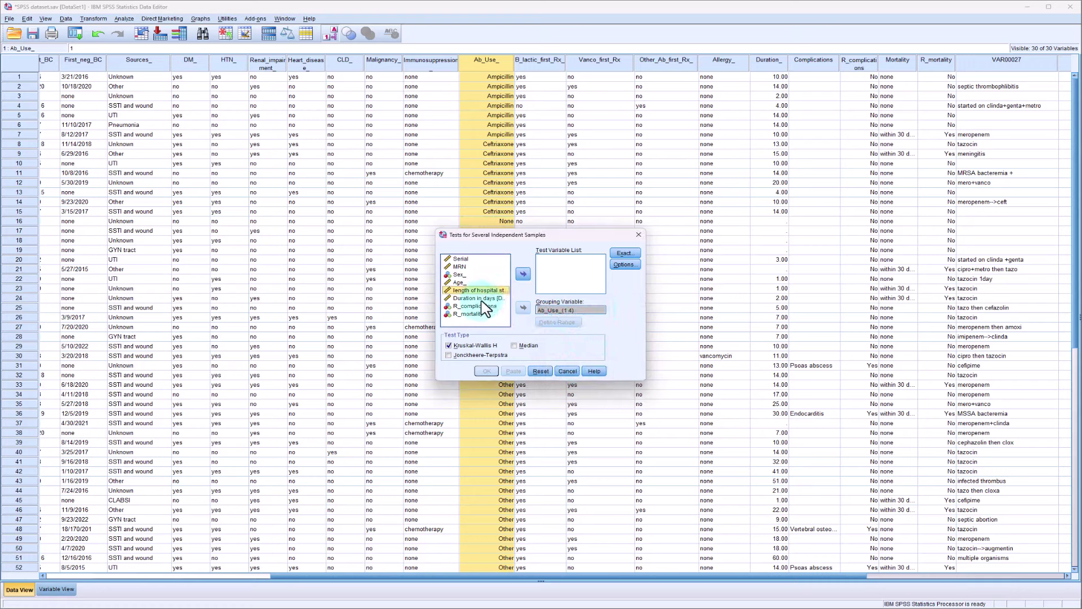
shift+click(483, 299)
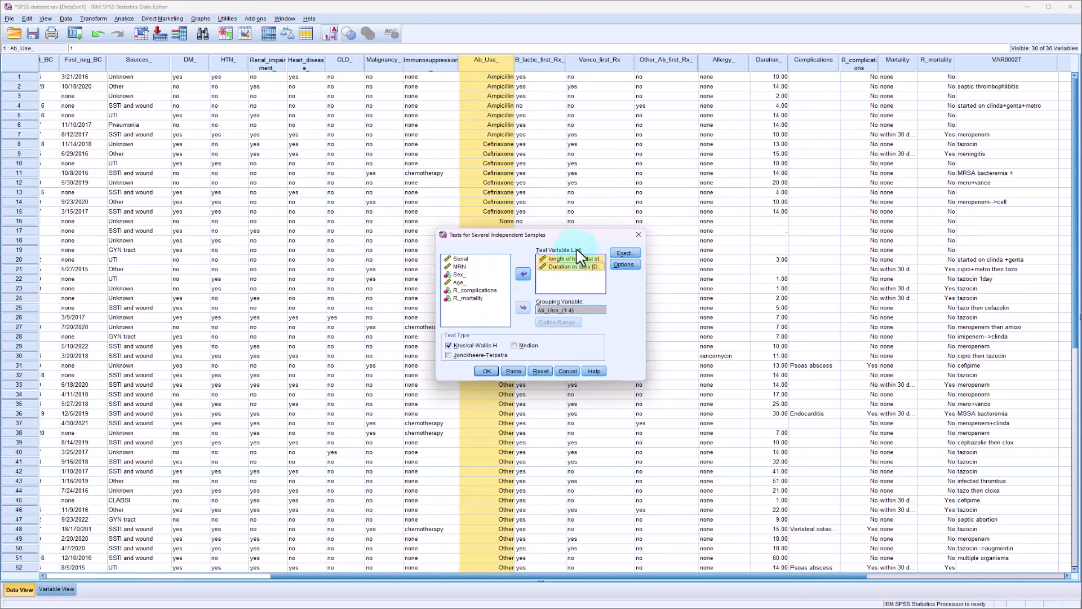
click(488, 372)
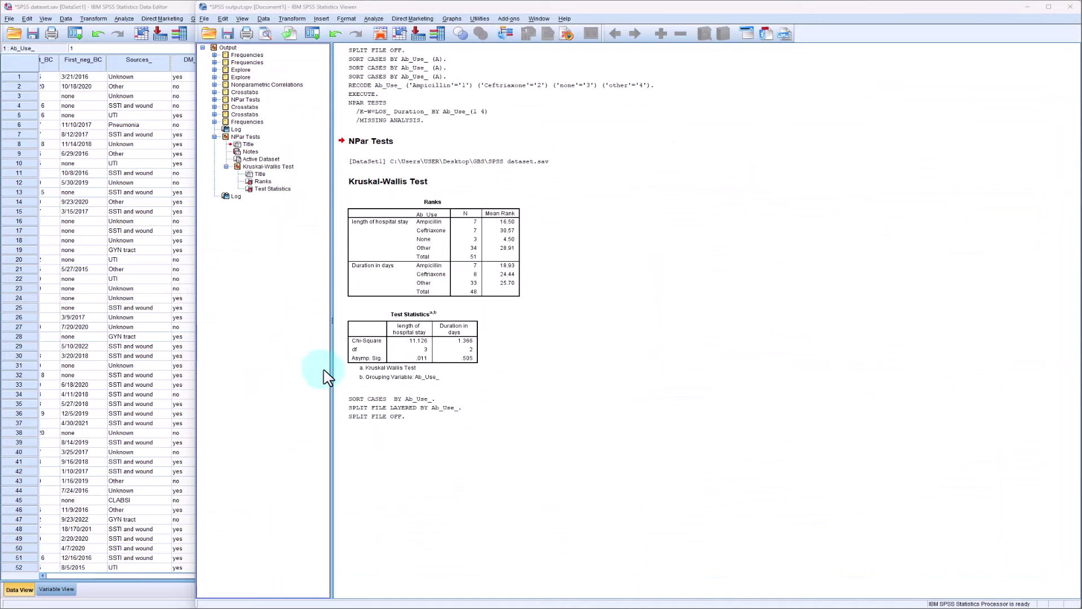
click(429, 363)
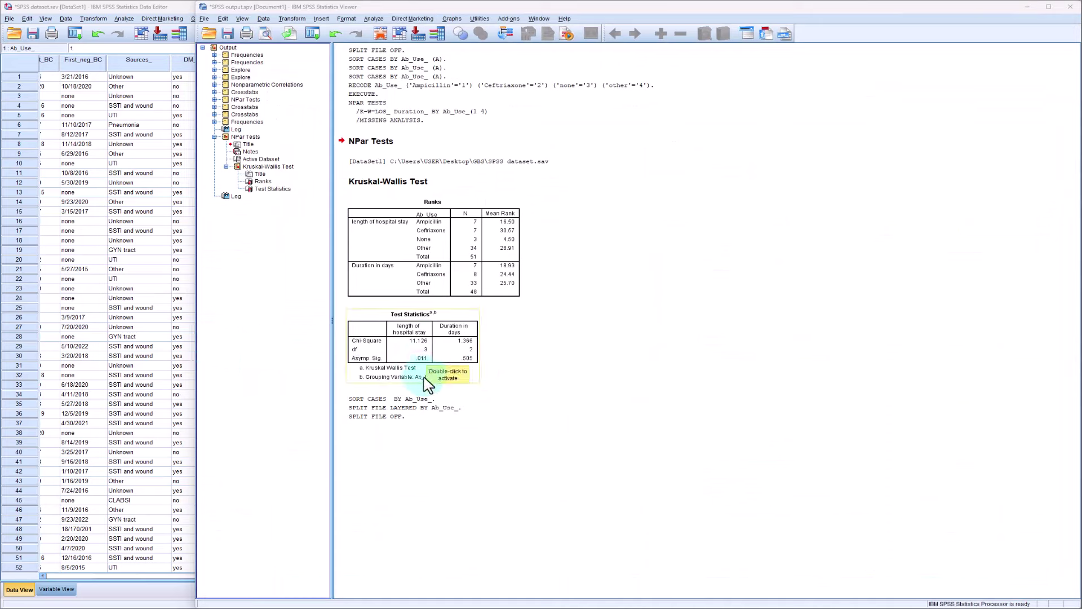
click(453, 247)
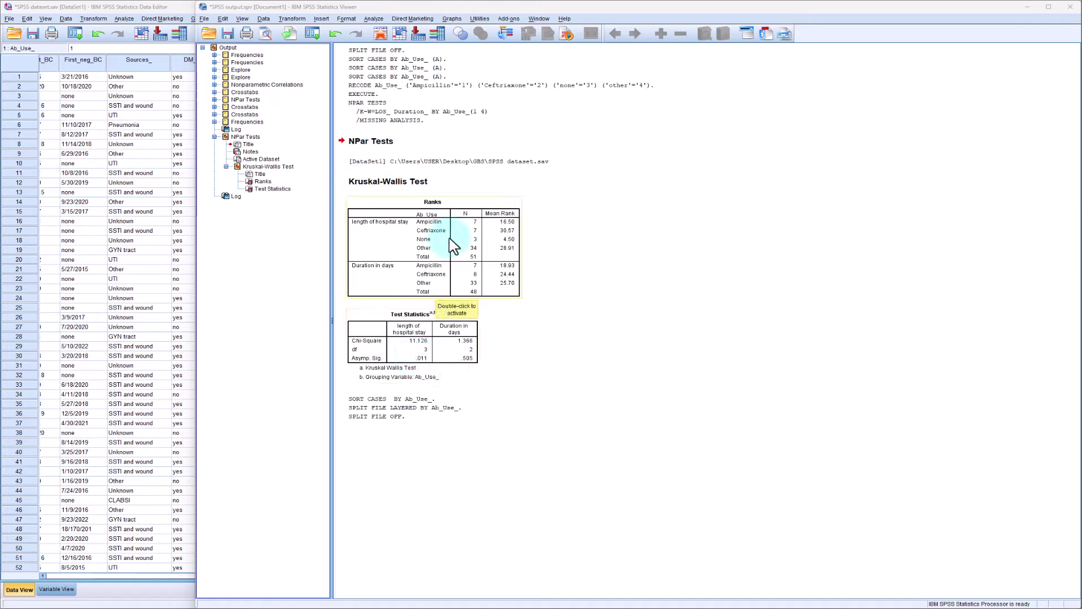
click(414, 371)
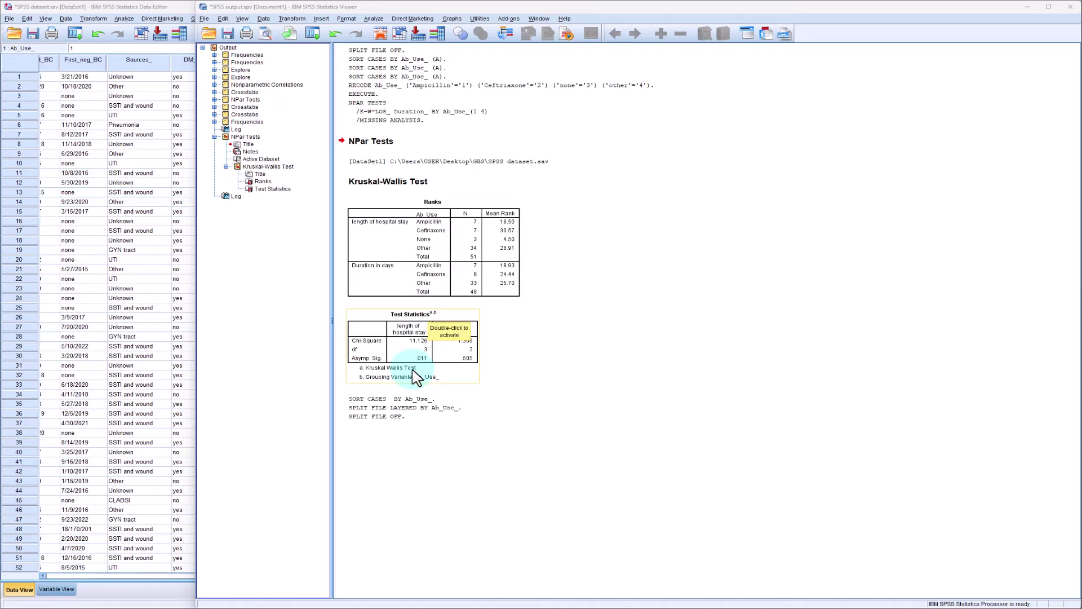
click(448, 397)
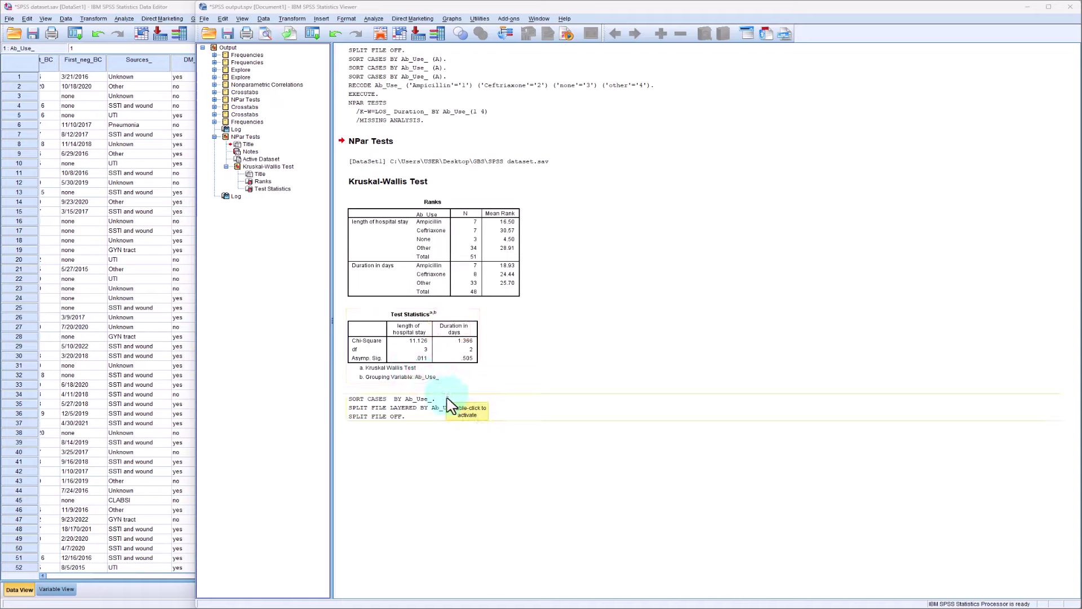
click(419, 349)
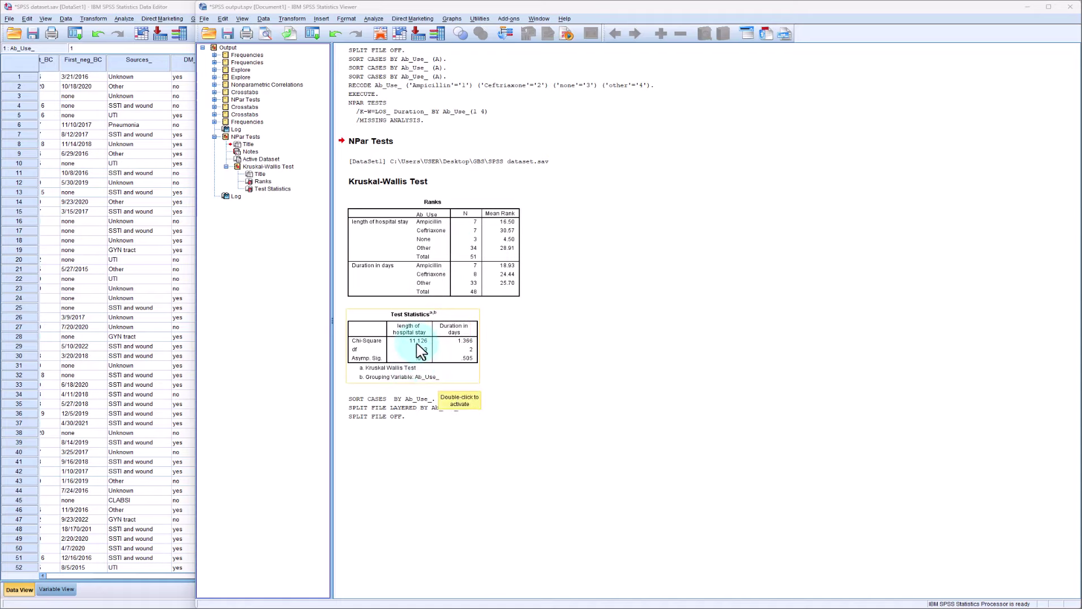
click(429, 257)
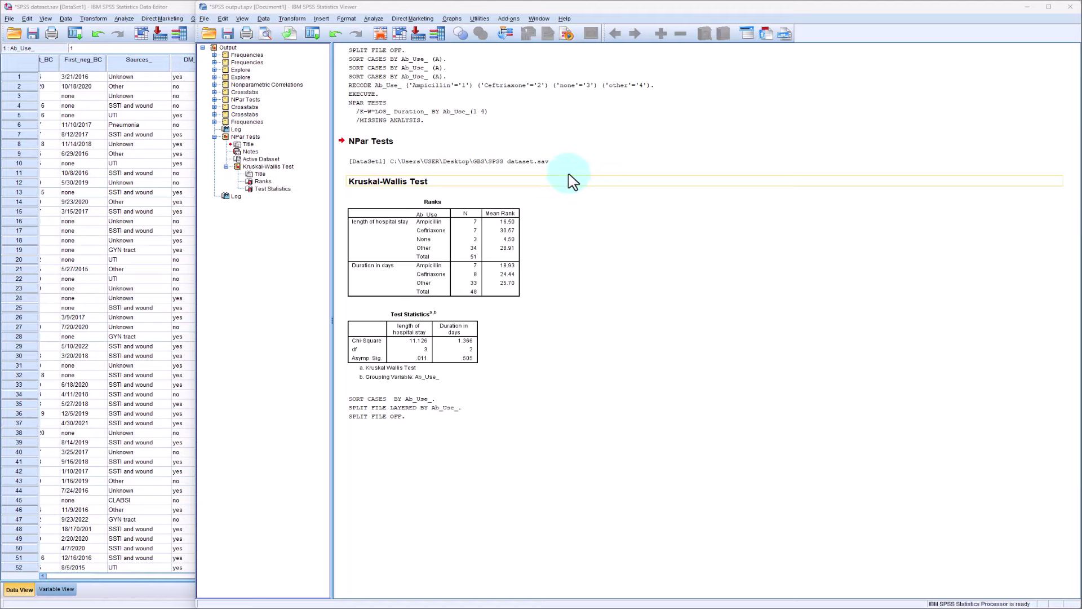
Step: Split the file by Ab_Use_ using the Compare groups option
click(264, 19)
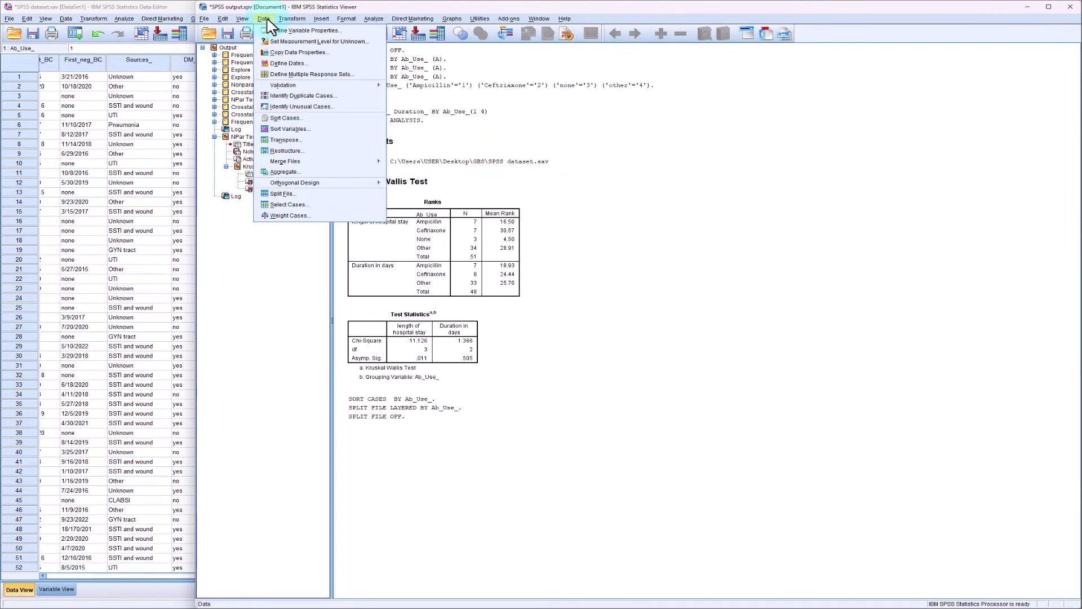
click(291, 195)
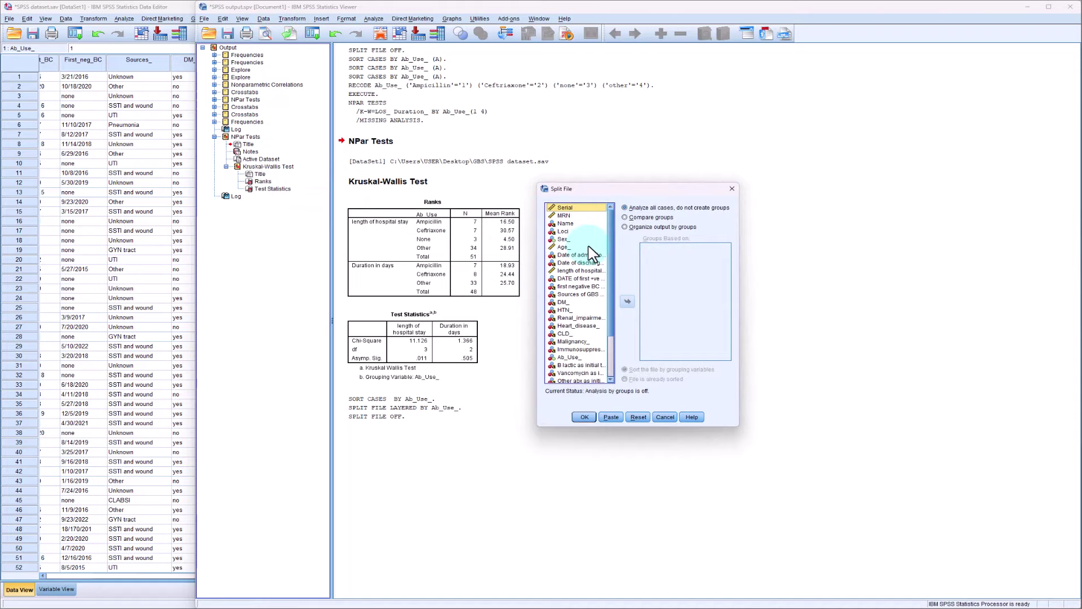
click(568, 356)
click(624, 217)
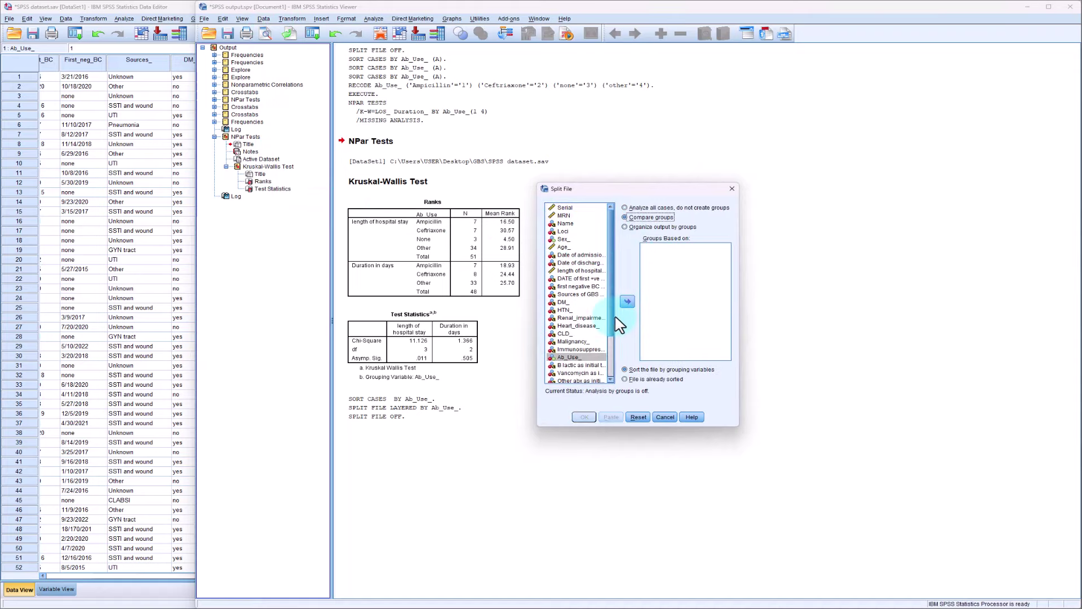
click(627, 301)
click(586, 418)
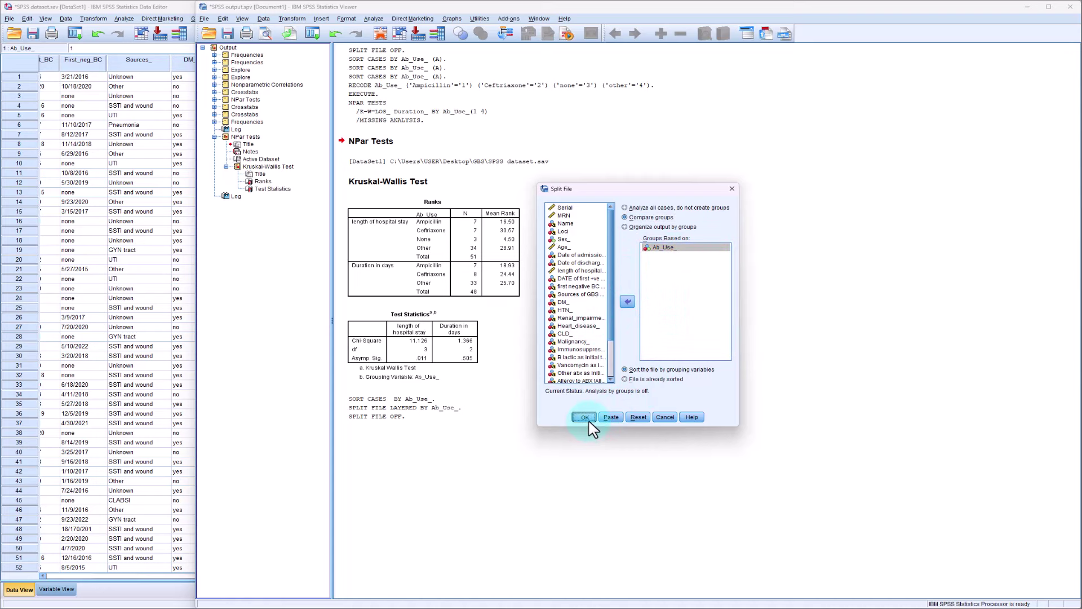
Step: Set up a Frequencies analysis, replacing R_complications and R_mortality with length of hospital stay and Duration in days
click(373, 18)
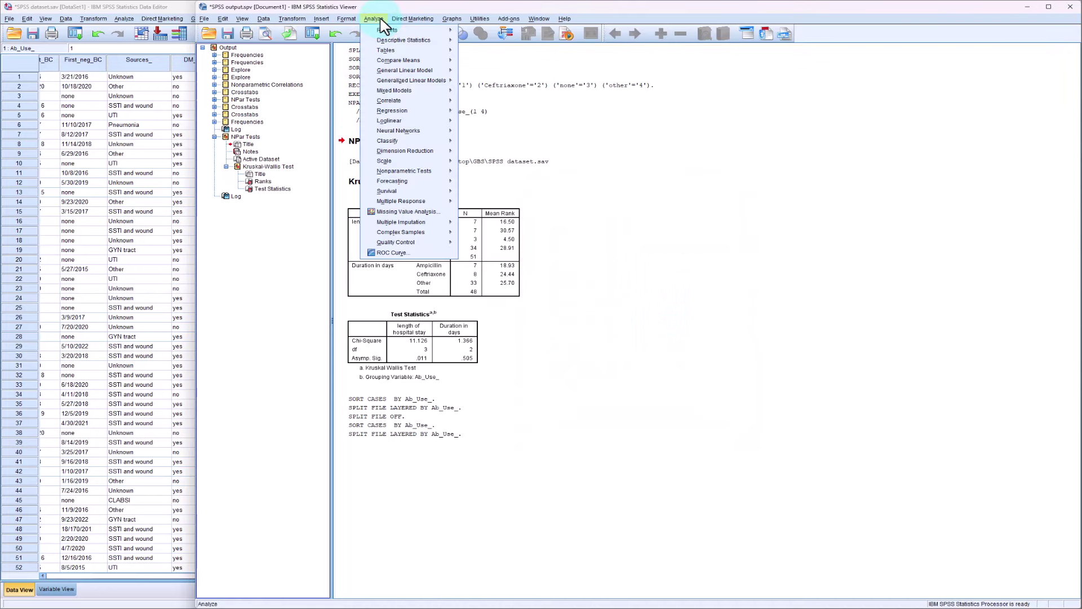
mouse_move(399, 45)
click(490, 43)
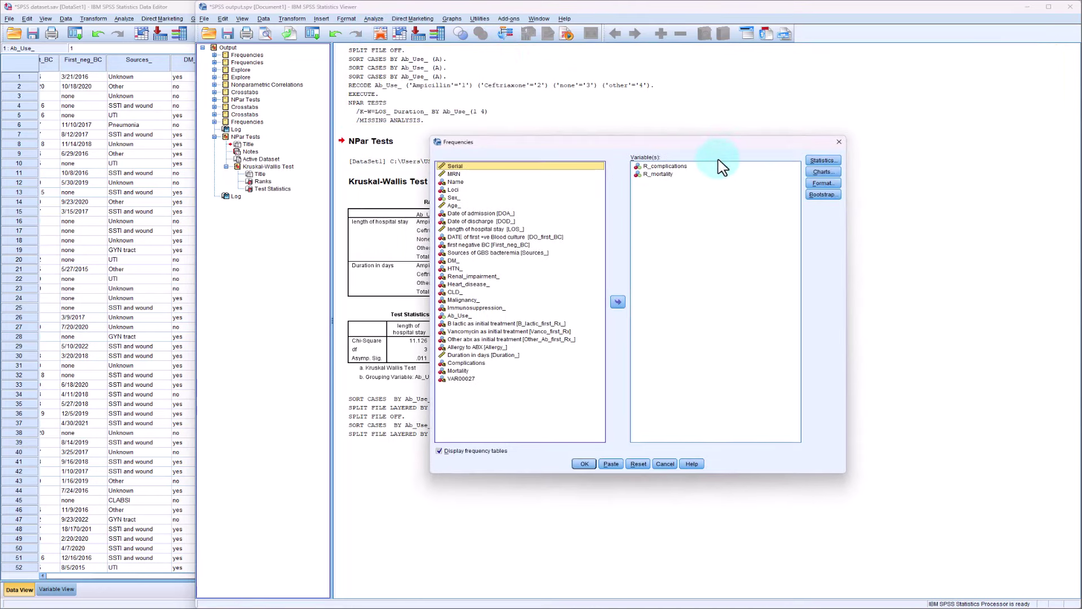
click(665, 175)
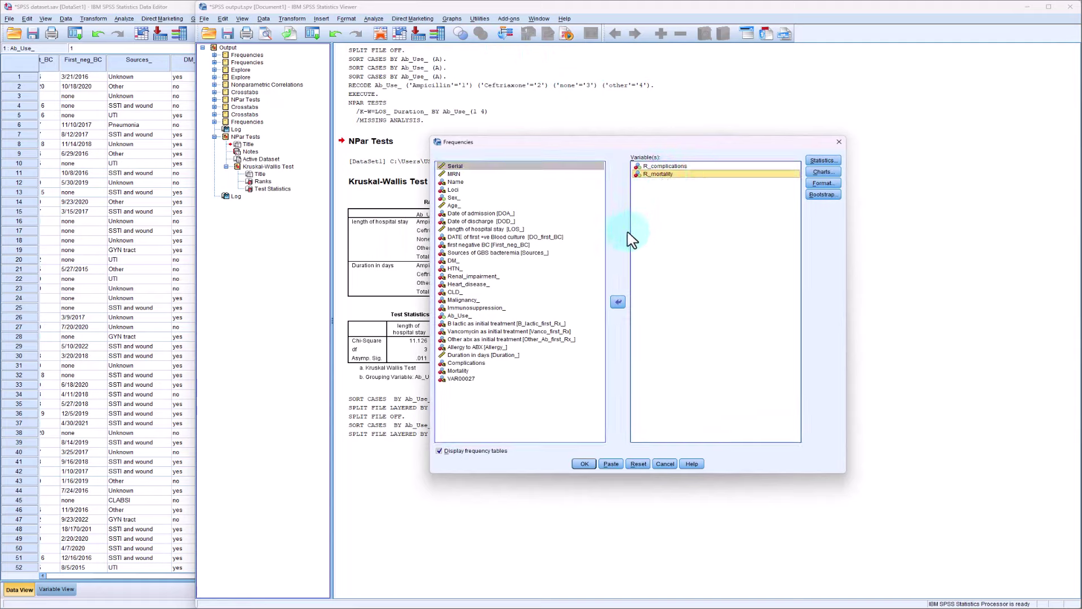
click(618, 303)
click(664, 167)
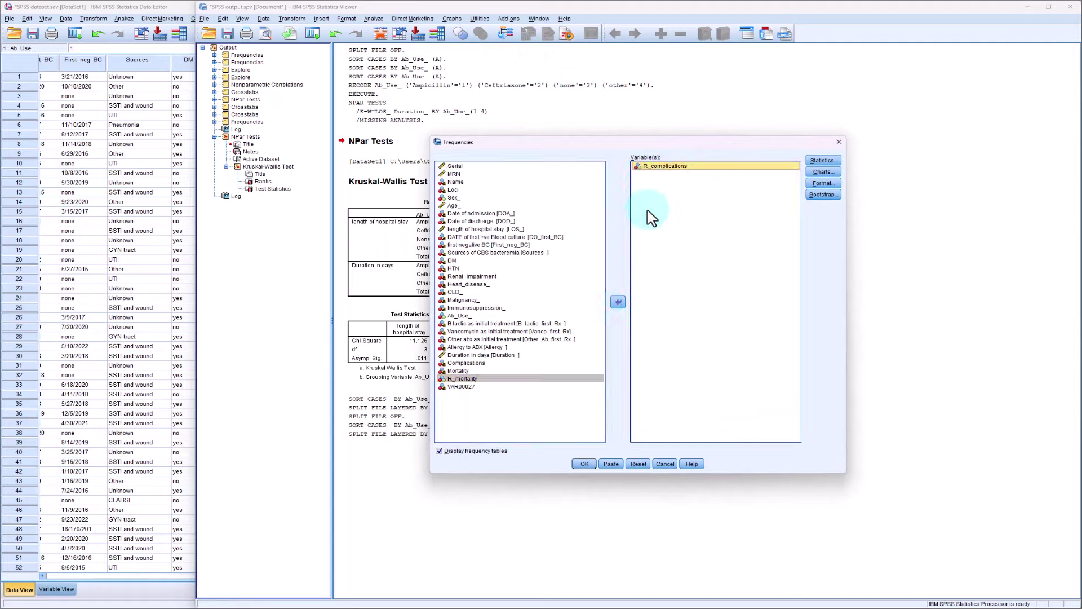
click(618, 302)
click(479, 229)
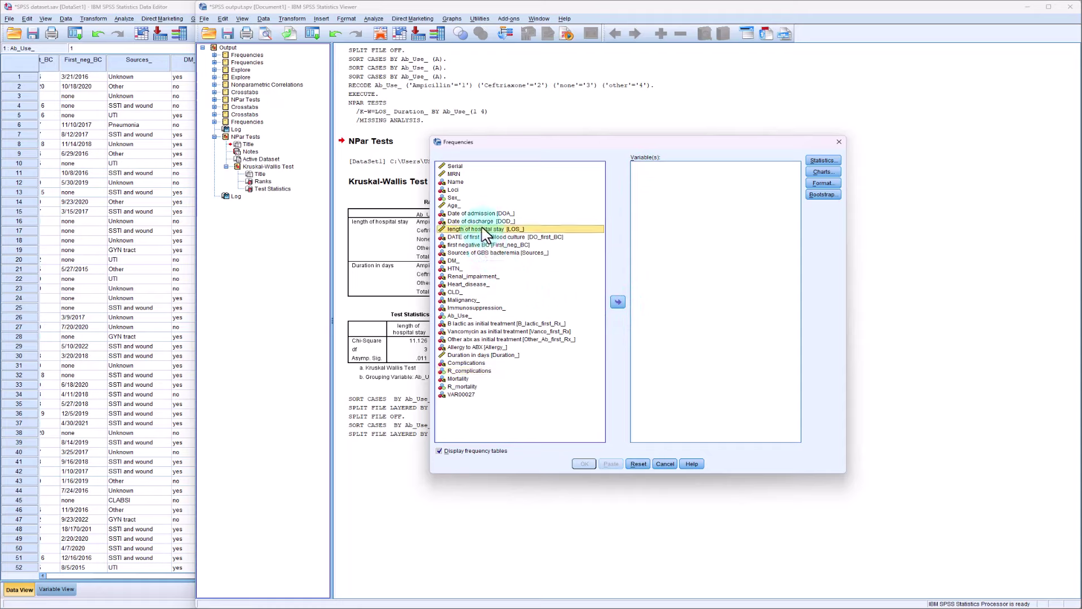
ctrl+click(484, 355)
click(619, 303)
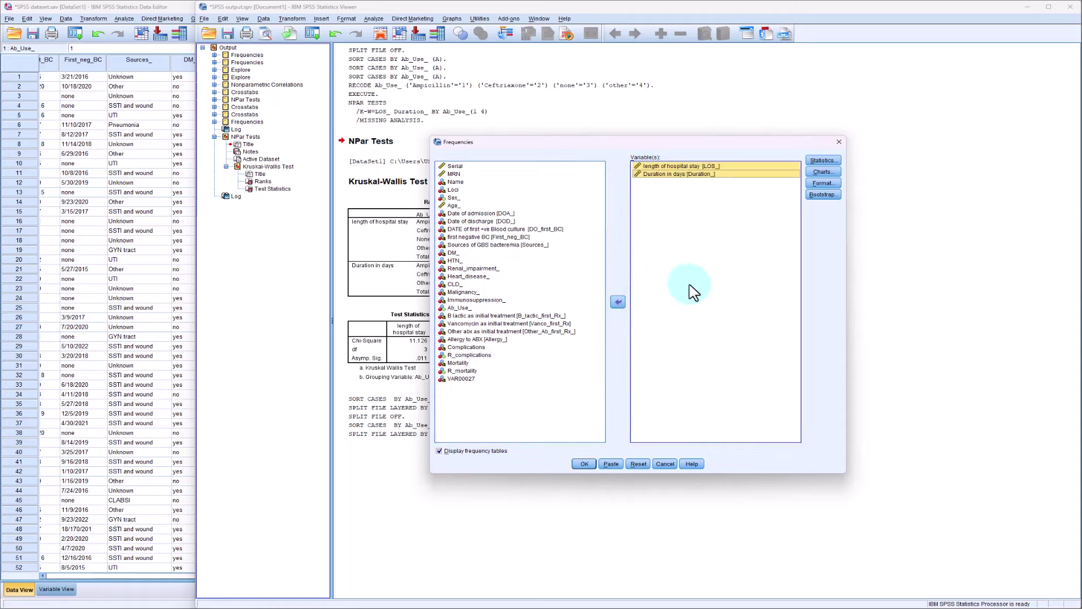
Step: Request the mean, median and standard deviation, run the Frequencies analysis and view the Statistics table by antibiotic group
click(822, 161)
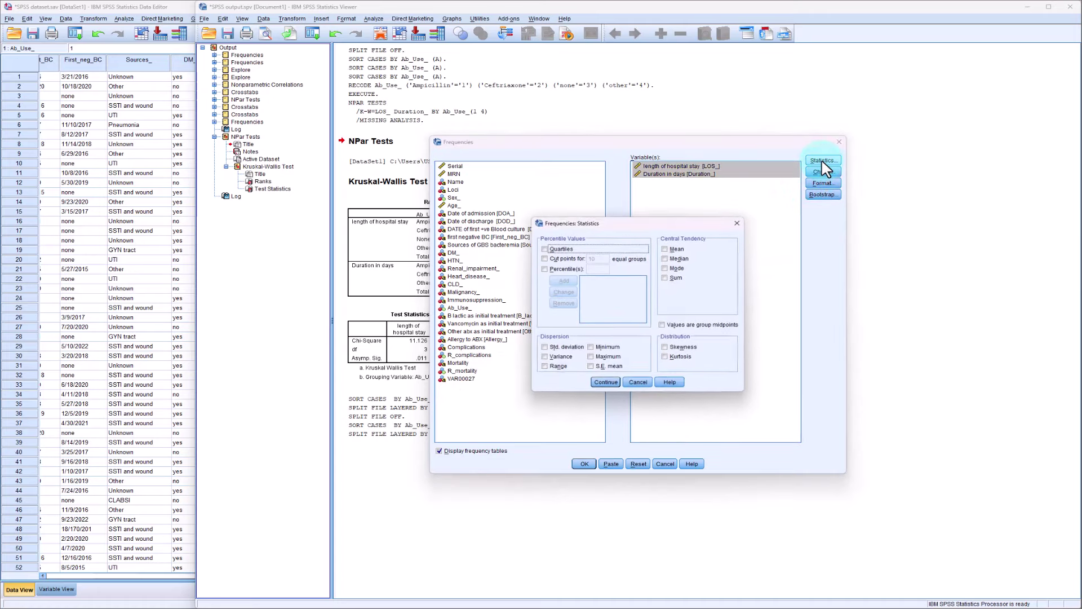
click(676, 249)
click(679, 258)
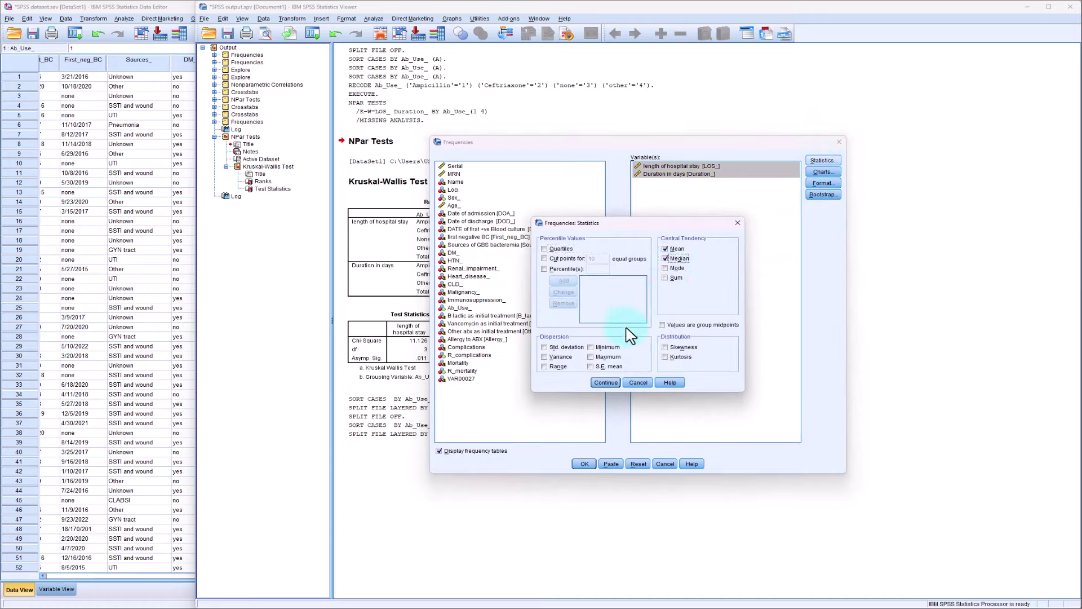
click(562, 348)
click(606, 383)
click(584, 464)
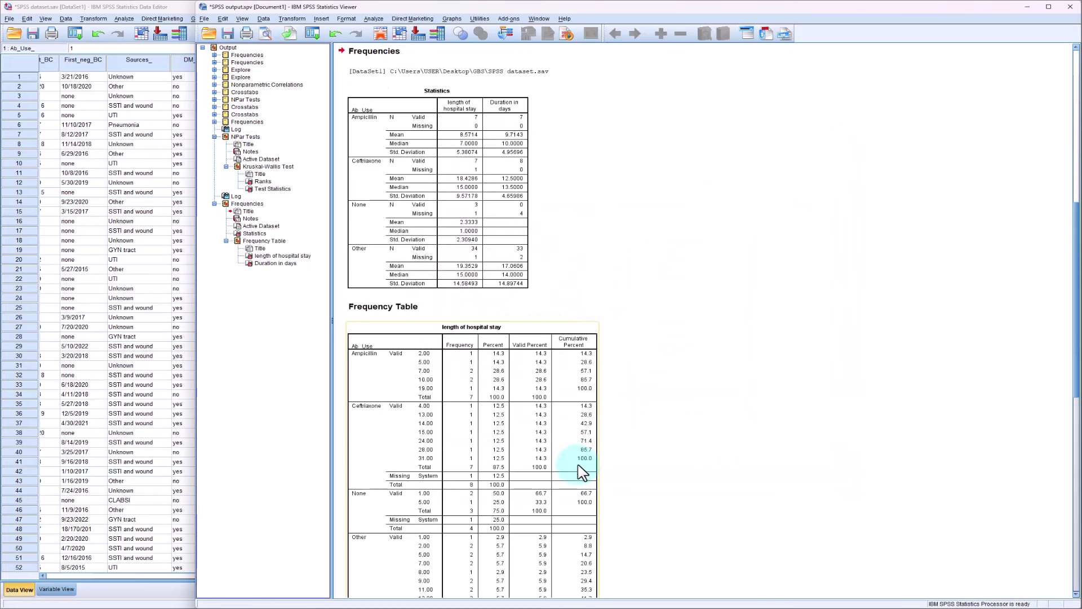
scroll(490, 369, up, 3)
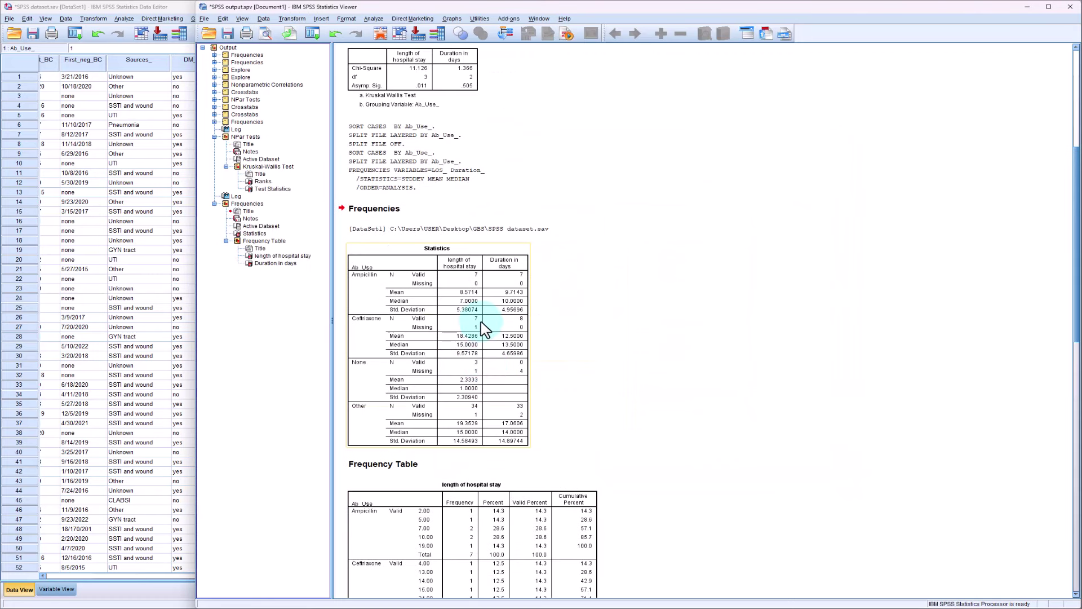
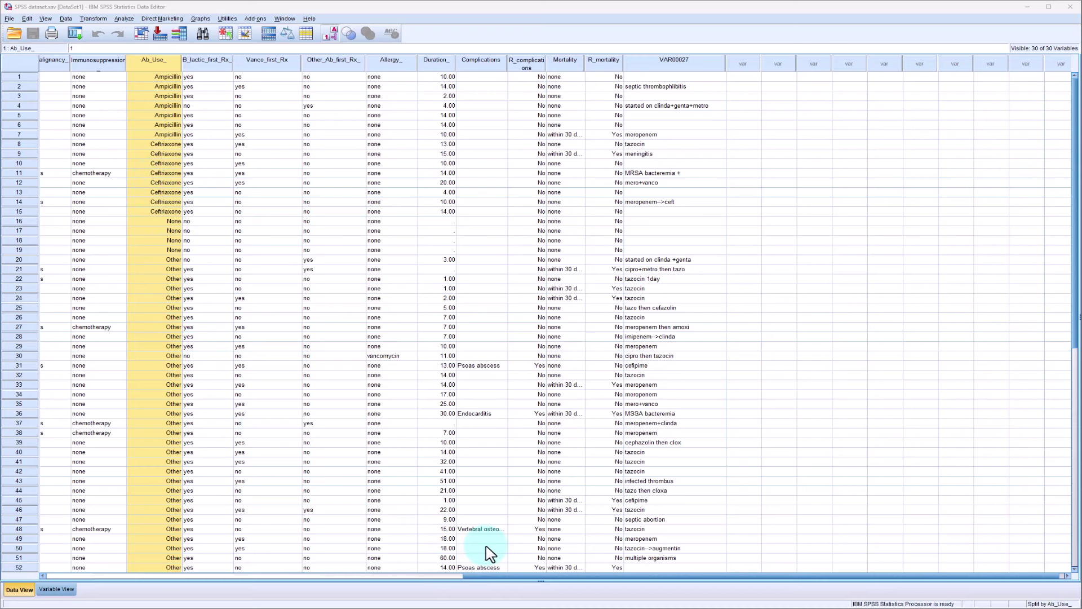
click(473, 576)
click(472, 576)
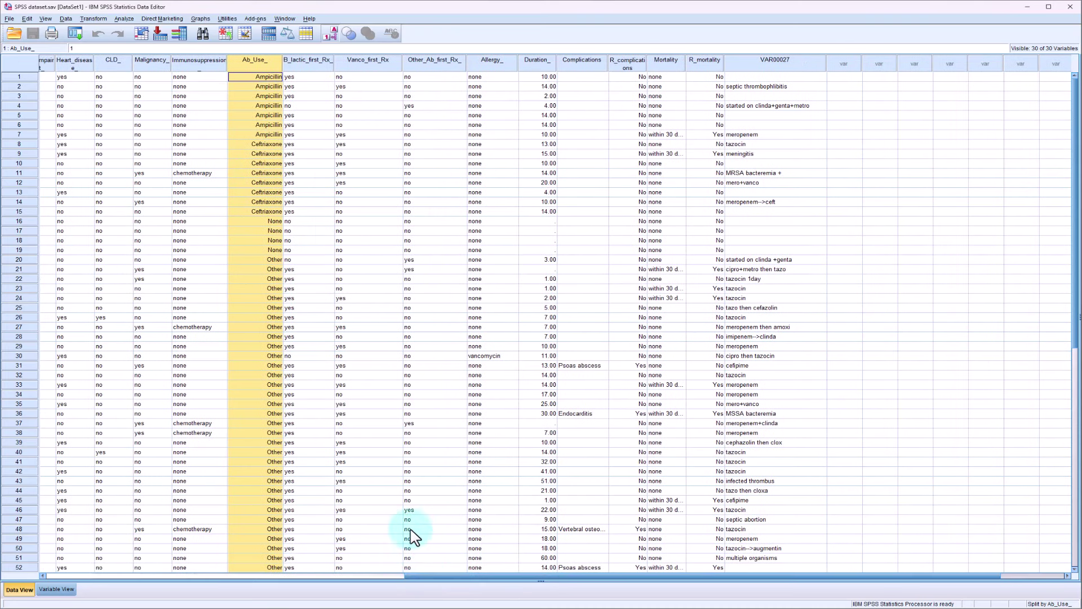
double_click(265, 86)
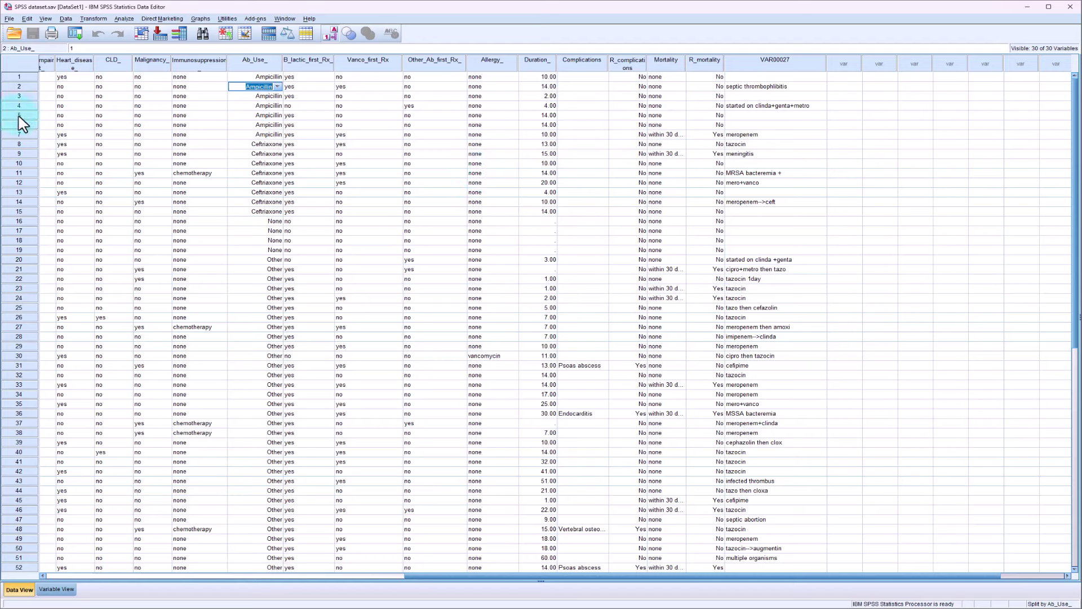
scroll(104, 309, down, 2)
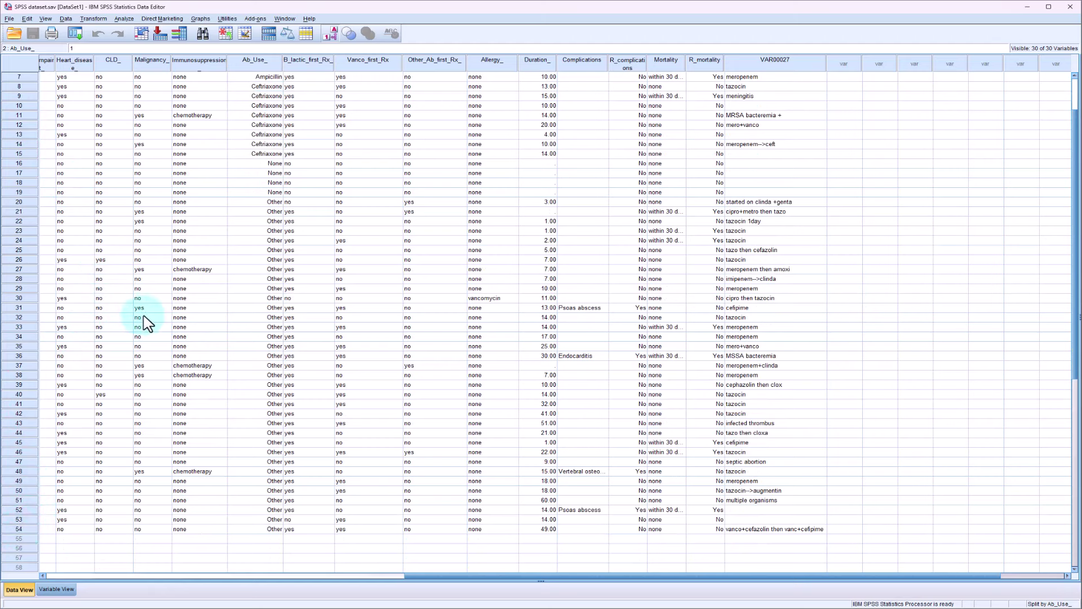
scroll(148, 322, up, 2)
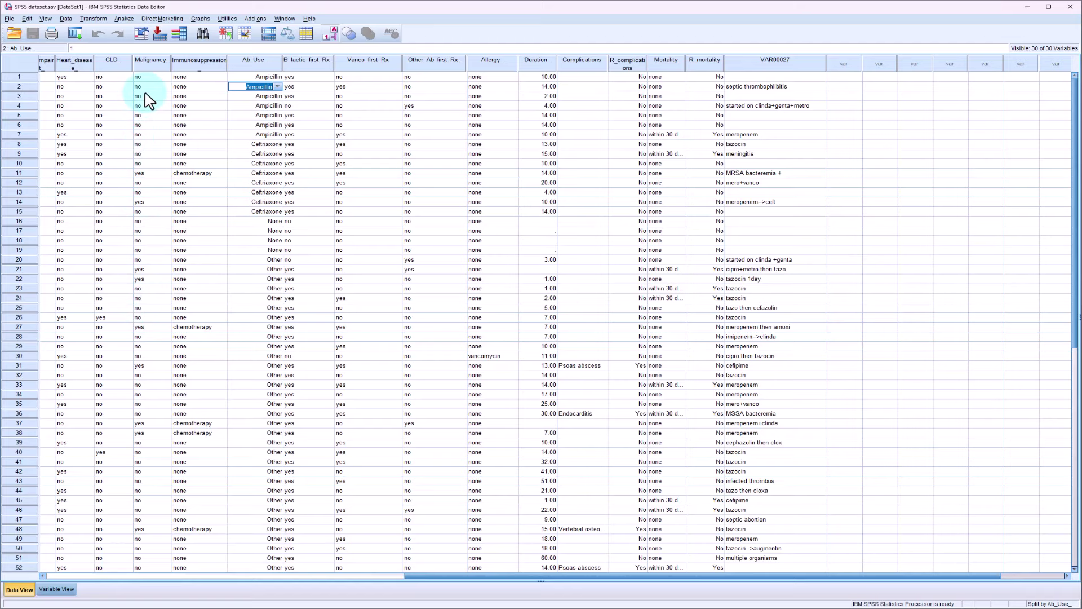
Step: Start a binary logistic regression with R_complications as the dependent variable
click(124, 19)
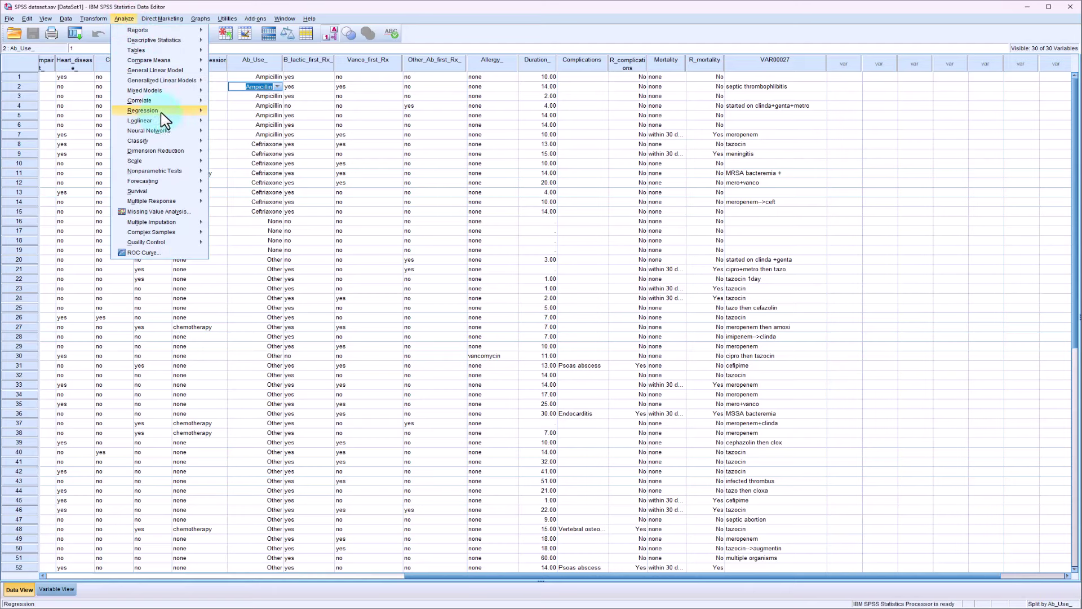
mouse_move(160, 111)
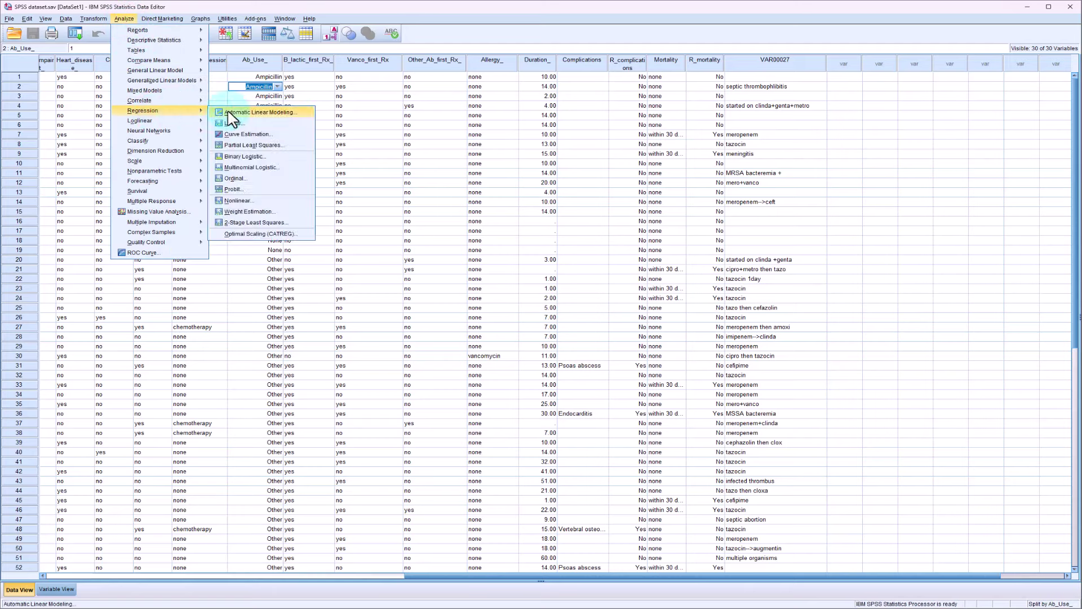
click(263, 157)
scroll(454, 316, down, 5)
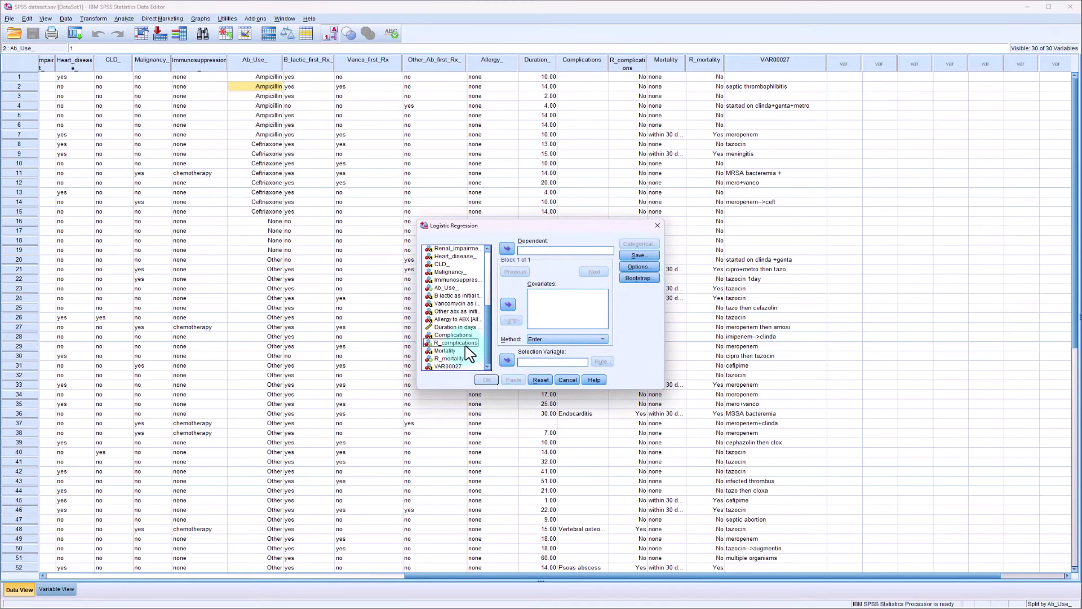
click(458, 345)
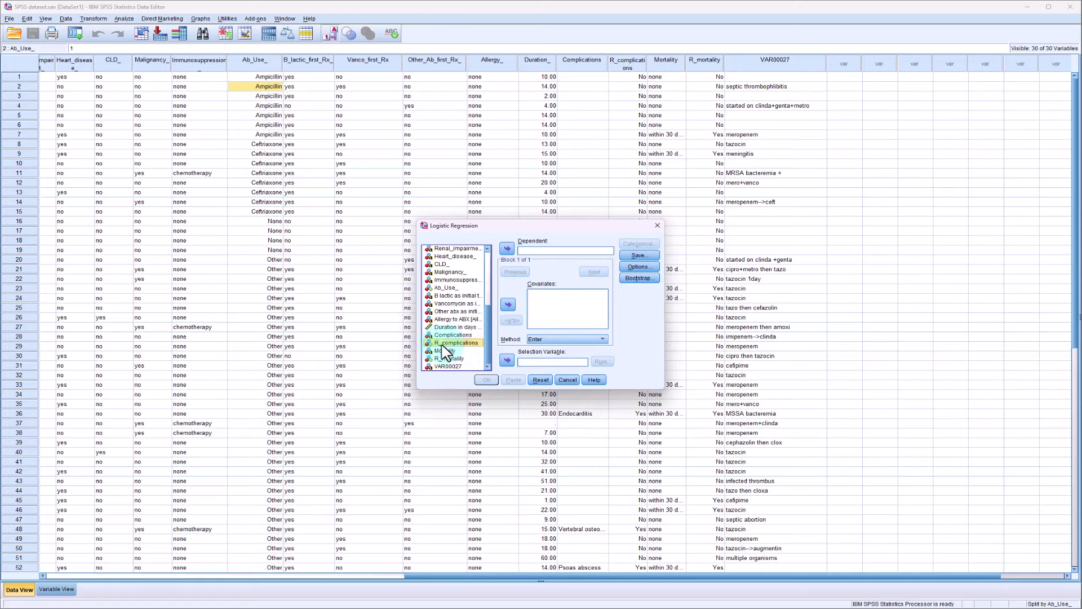
click(507, 248)
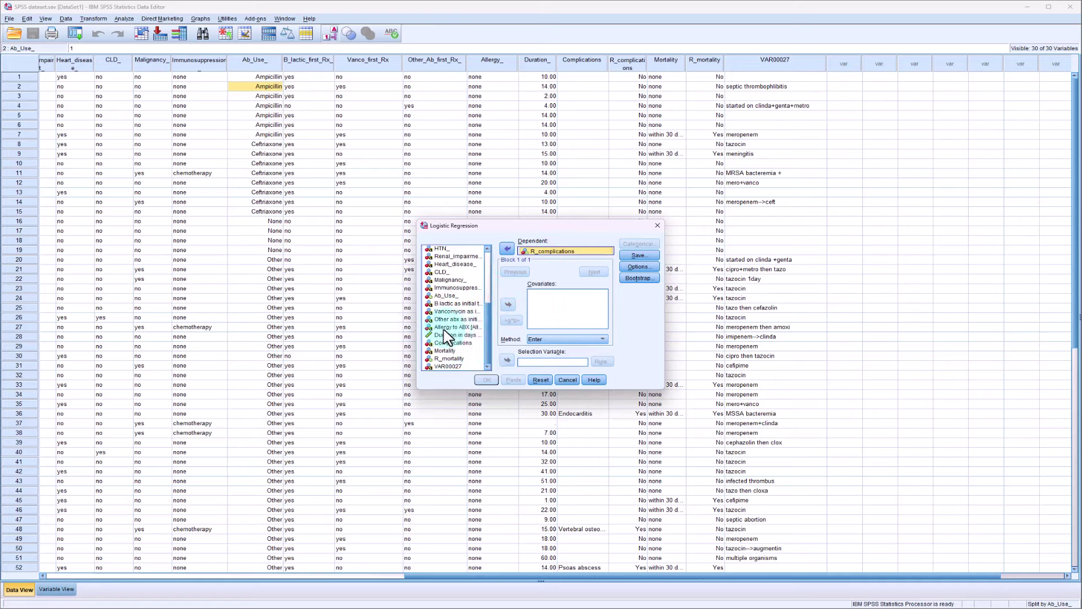
Step: Add Age_ and Sex_ as covariates of the logistic regression
scroll(468, 327, up, 4)
click(439, 273)
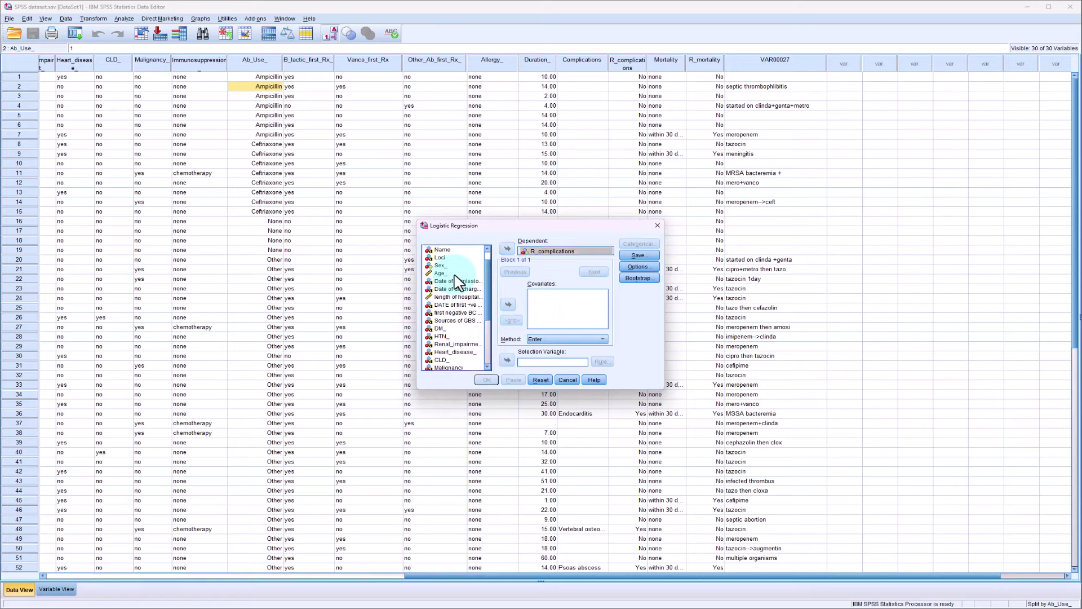
click(508, 309)
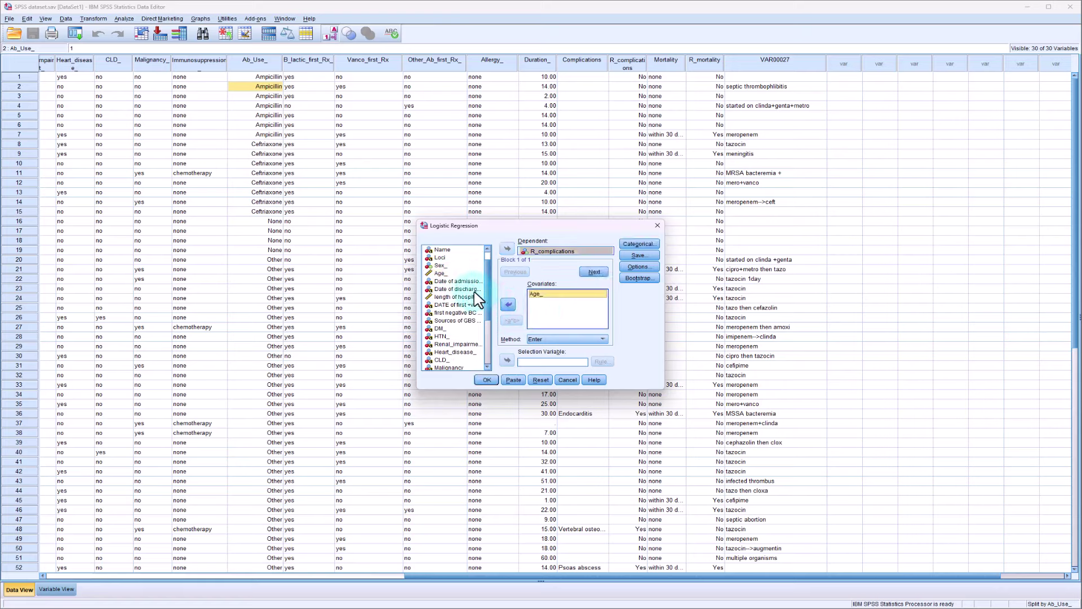
click(440, 265)
click(508, 307)
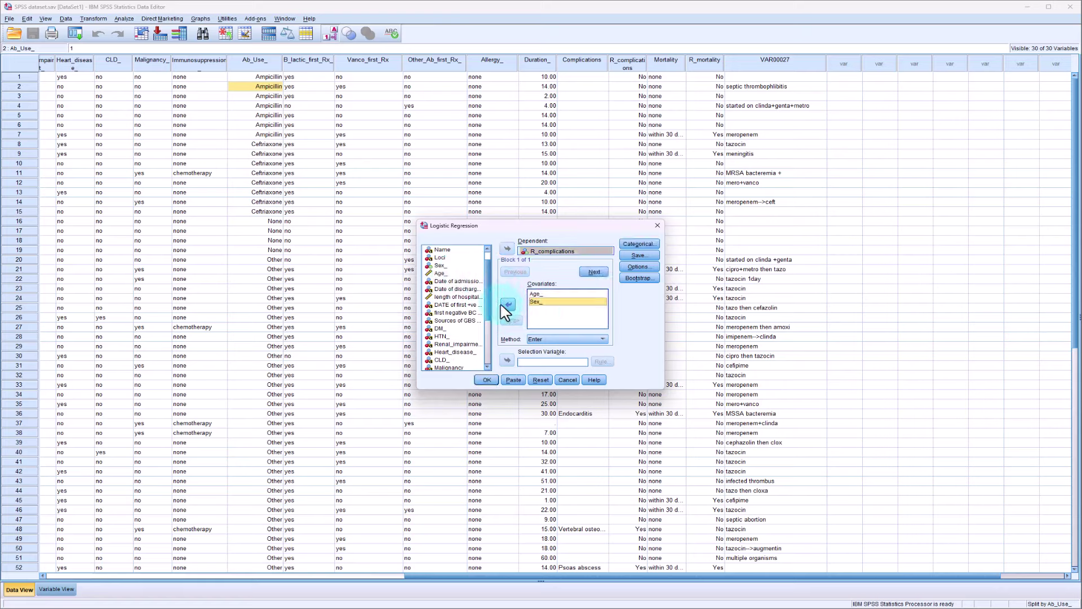
Step: Enlarge the Logistic Regression dialog and add length of hospital stay and Duration in days as covariates
drag(426, 389, 428, 481)
drag(416, 411, 282, 374)
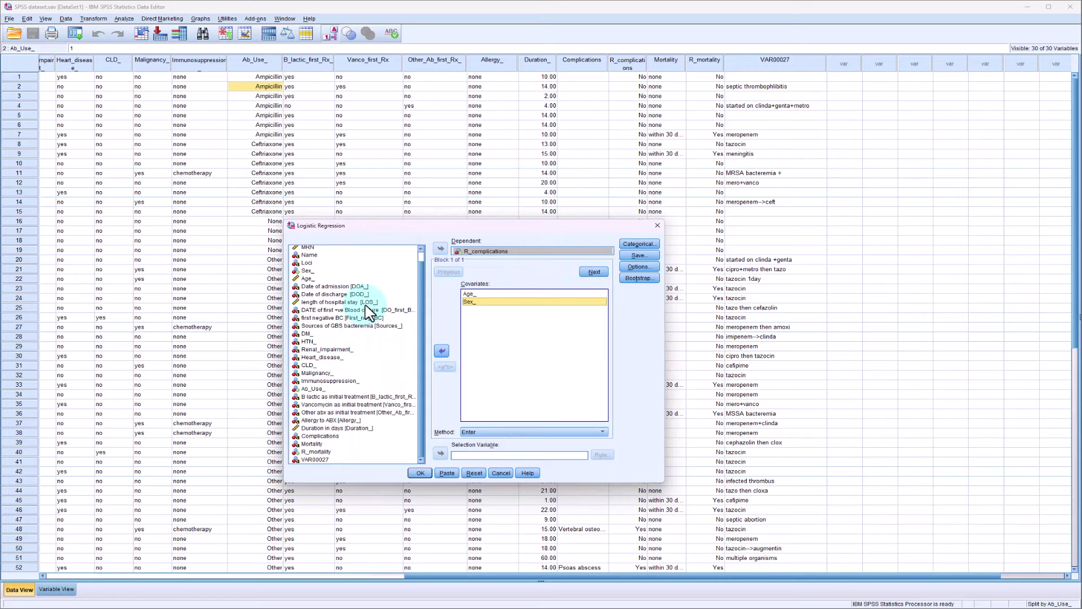
click(366, 302)
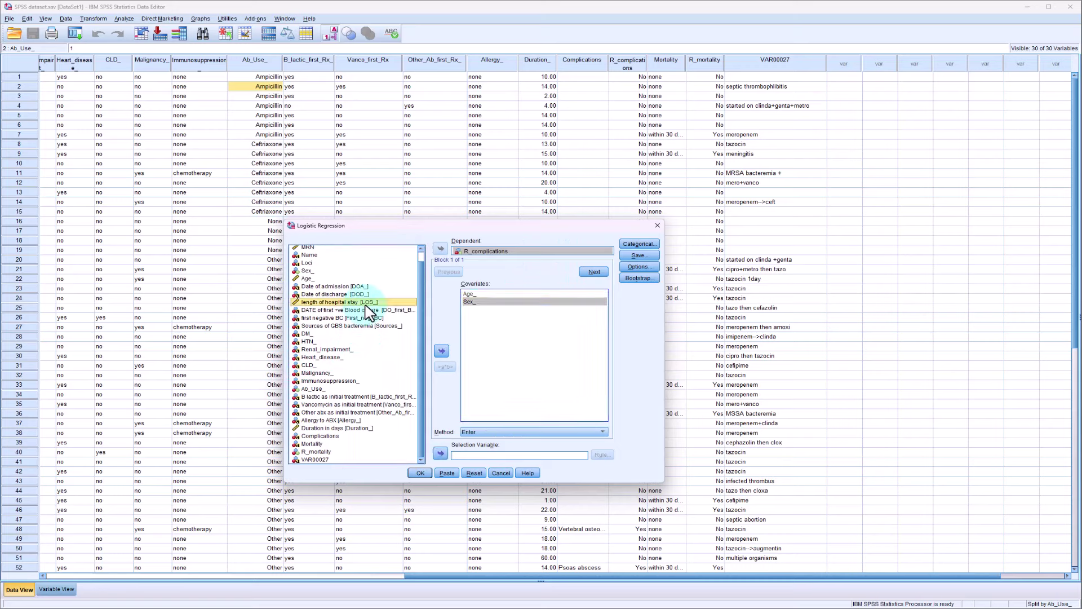
ctrl+click(361, 428)
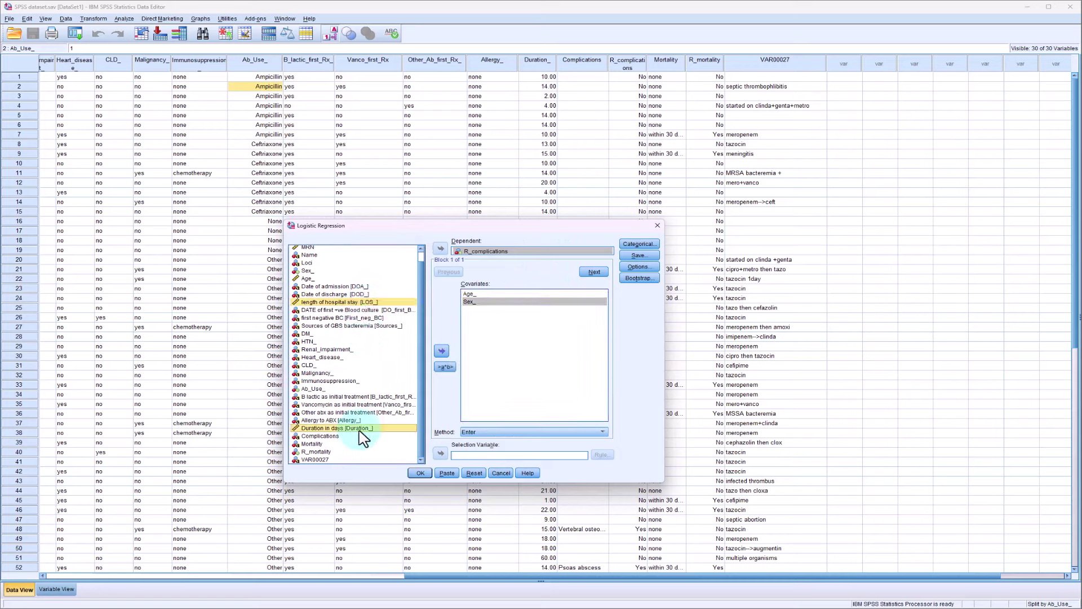
click(442, 351)
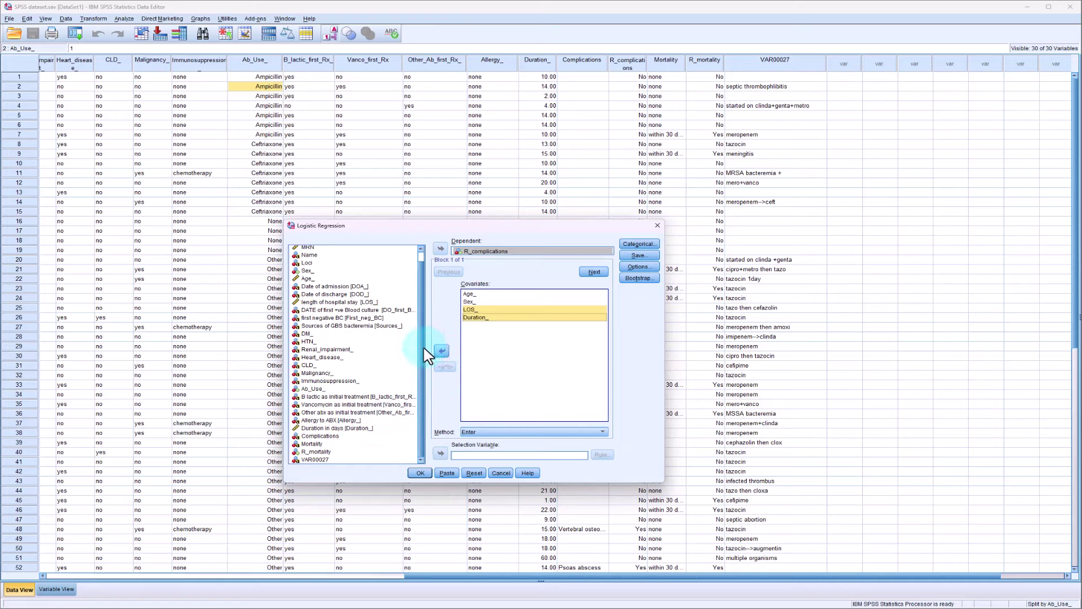
Step: Add the comorbidity variables from DM_ through Immunosuppression_ to the regression covariates
drag(338, 333, 371, 382)
click(442, 351)
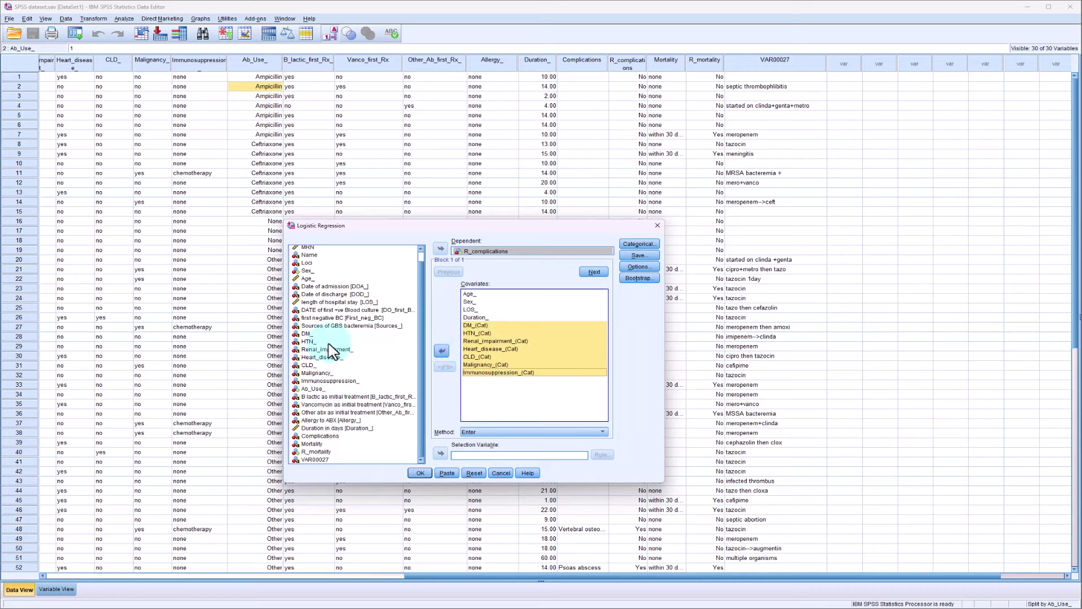
scroll(332, 349, up, 1)
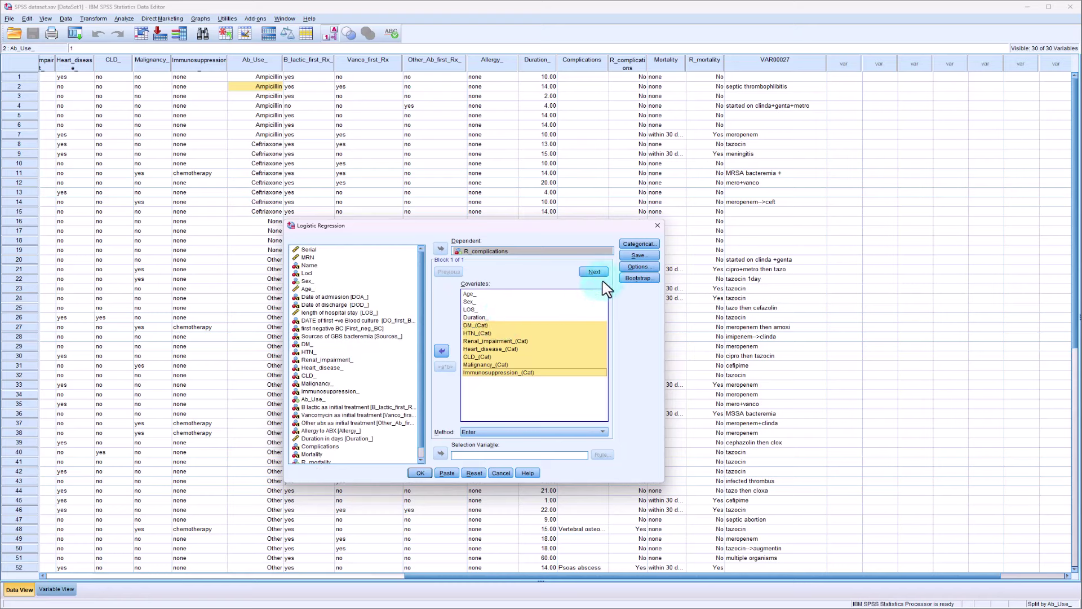
Step: Define Sex_ as a categorical covariate alongside the comorbidity variables
click(643, 244)
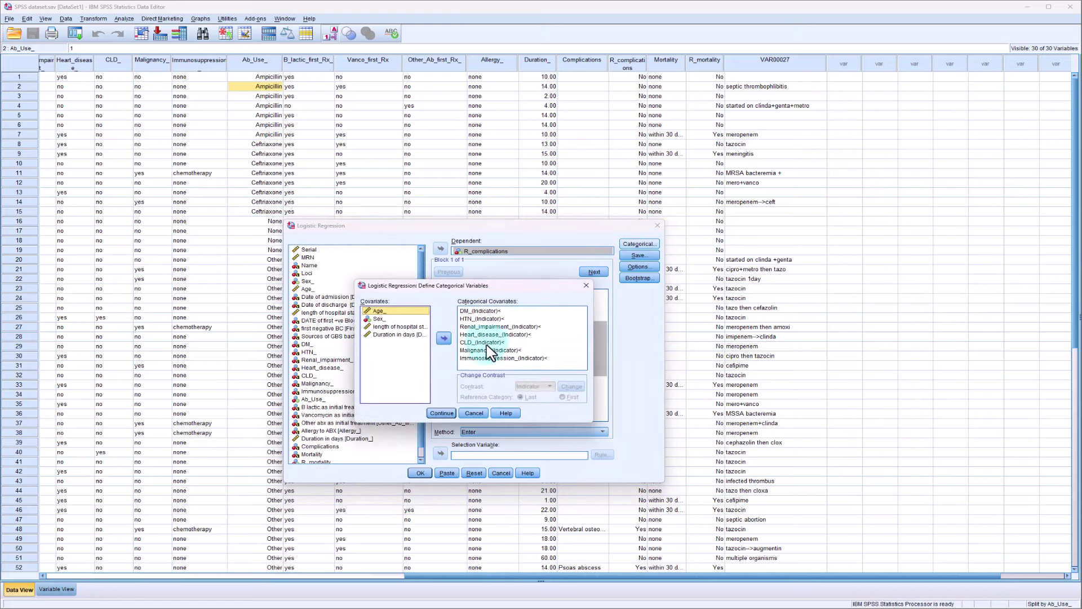
drag(473, 286, 288, 329)
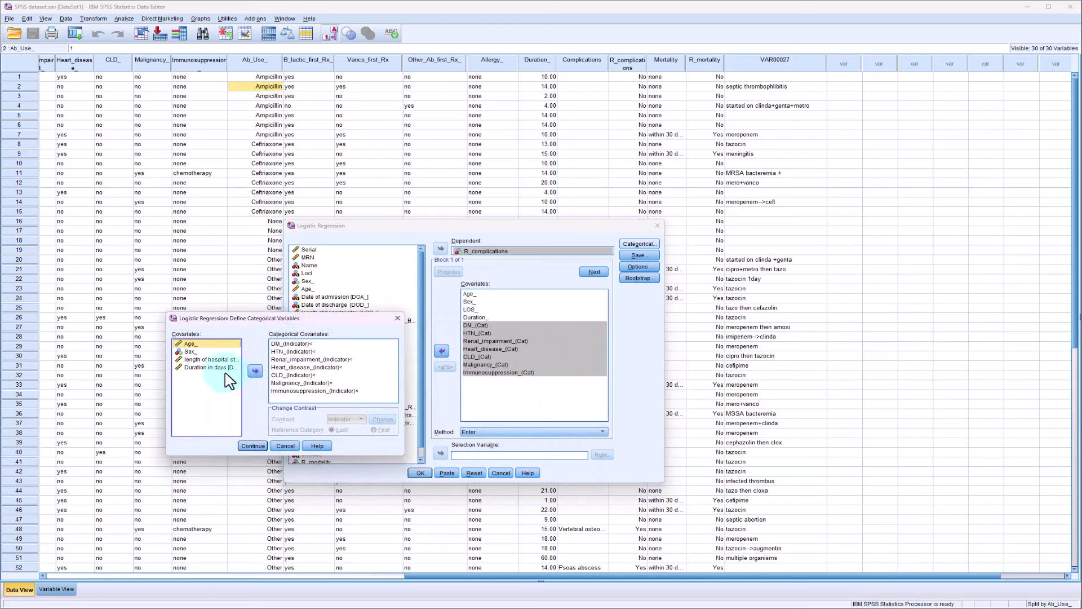
click(195, 351)
click(253, 374)
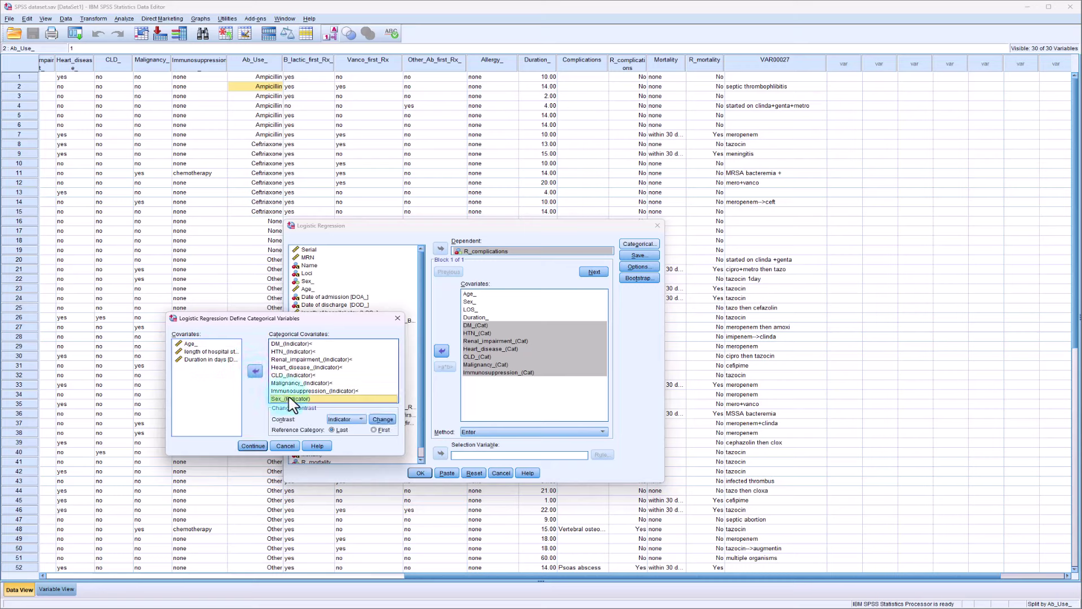
click(307, 343)
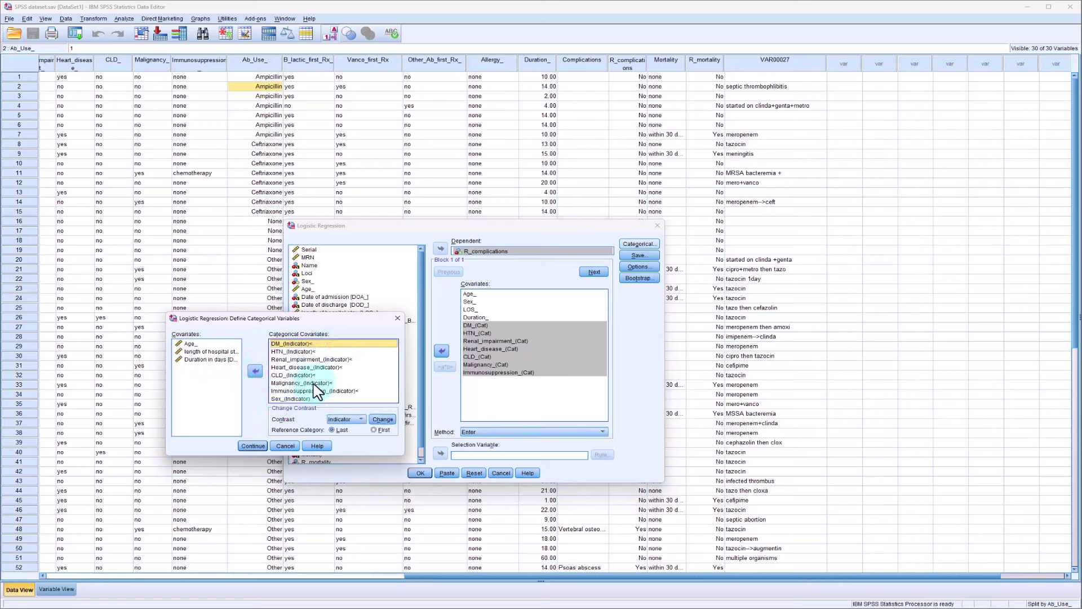
click(253, 445)
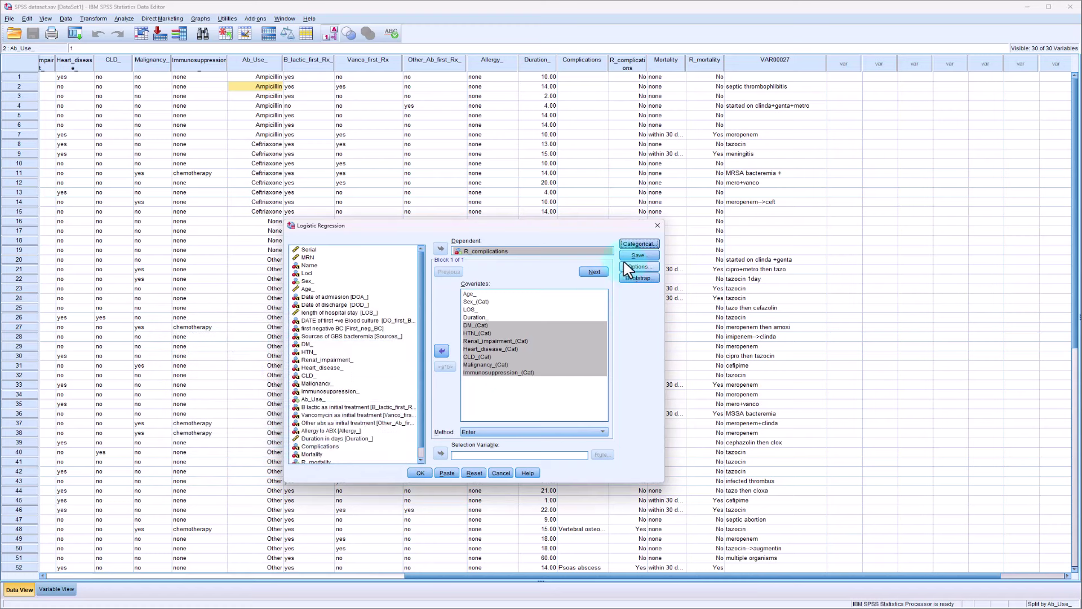
Step: Set the regression to save predicted probabilities, group membership and Cook's influence values
click(626, 256)
click(443, 313)
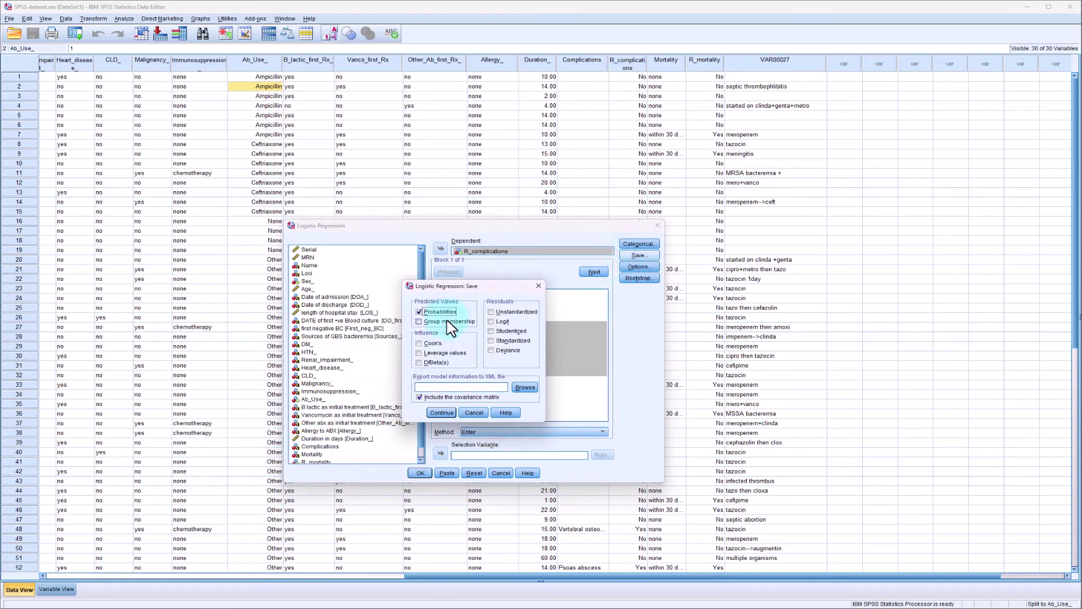
click(448, 322)
click(427, 343)
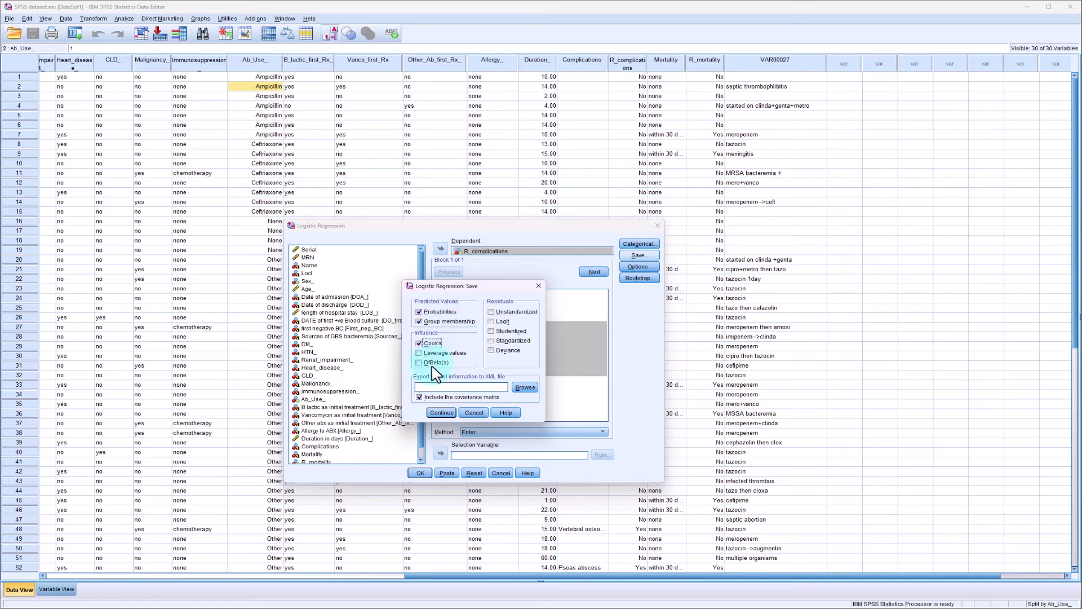
click(444, 412)
Step: Request classification plots, Hosmer-Lemeshow goodness-of-fit, correlations of estimates and the 95% CI for exp(B) in the regression options
click(638, 267)
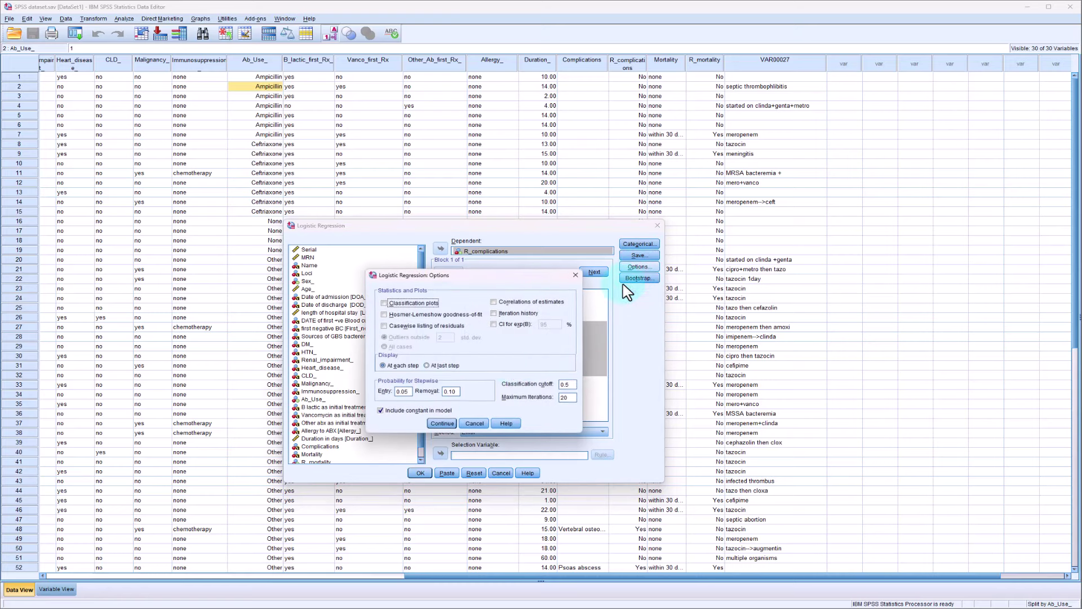
click(423, 303)
click(423, 314)
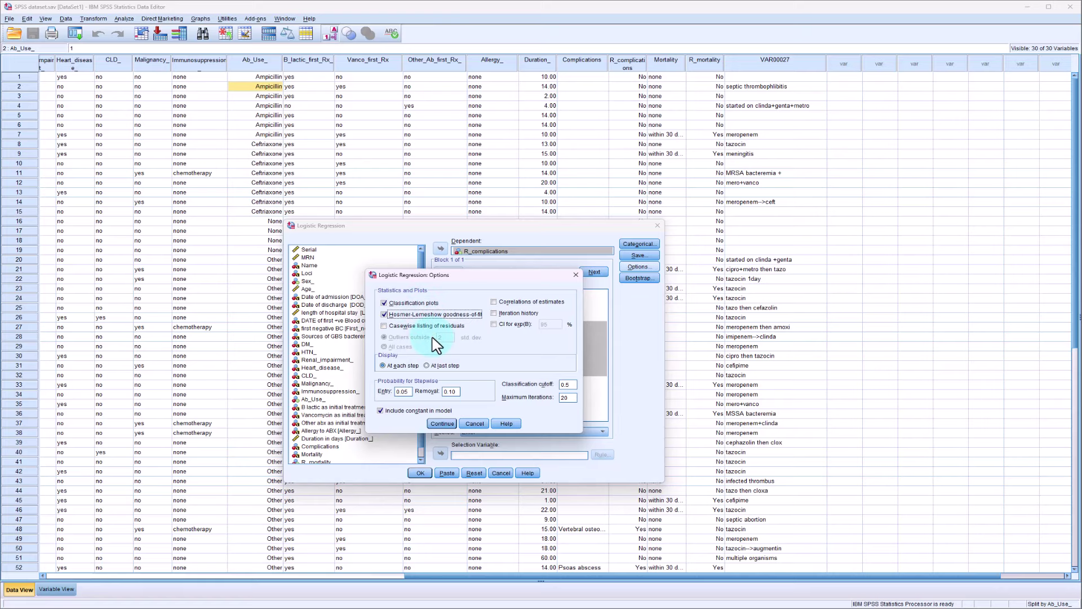
click(511, 302)
click(516, 325)
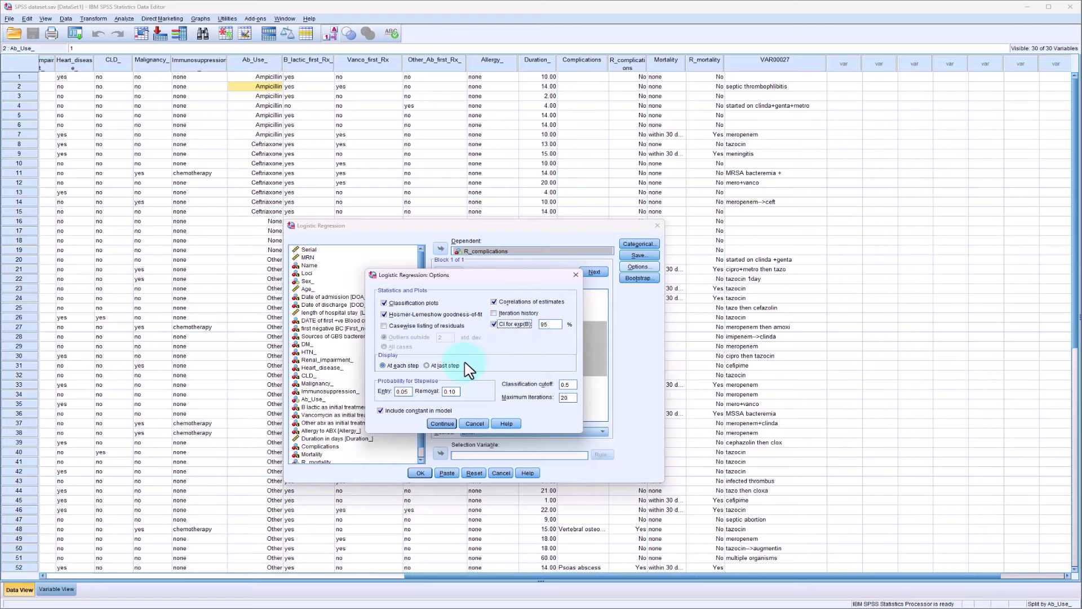
click(442, 424)
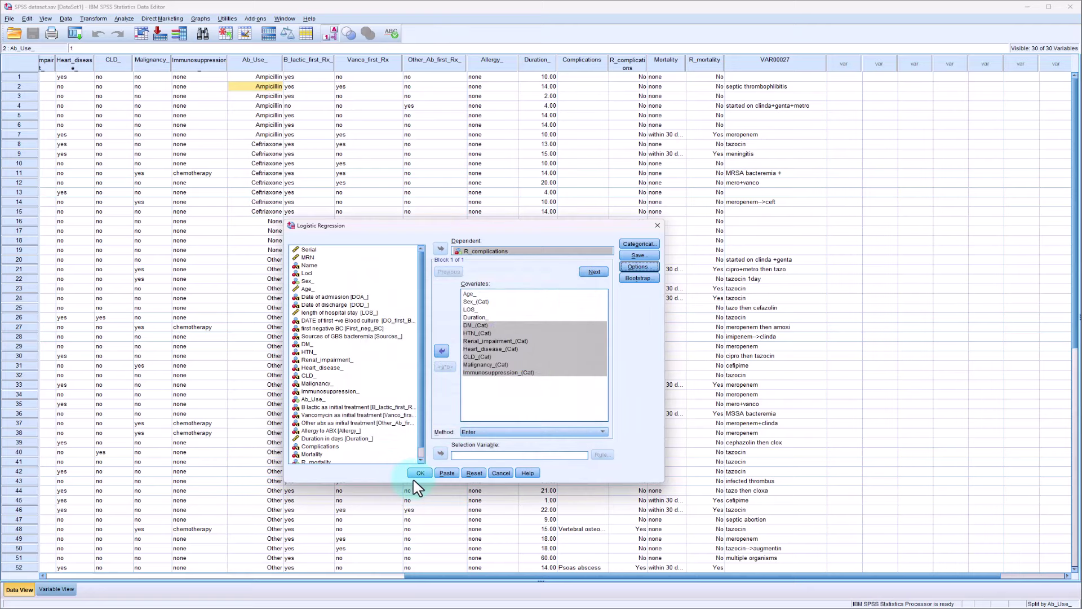
Step: Run the logistic regression and review the Exp(B) values in the Variables in the Equation table
click(421, 473)
scroll(468, 451, up, 3)
click(367, 245)
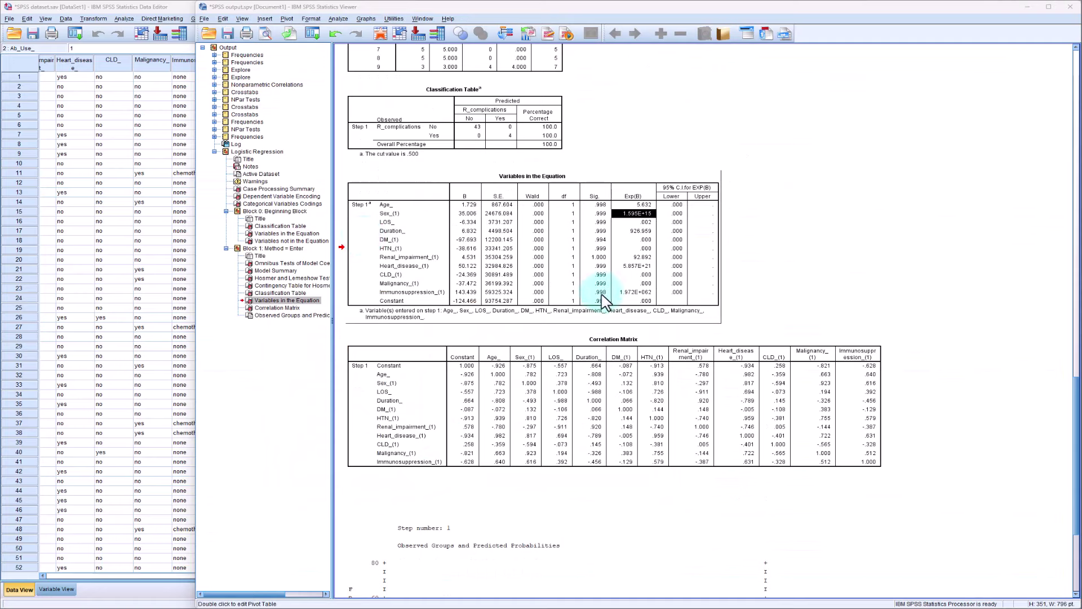
click(634, 231)
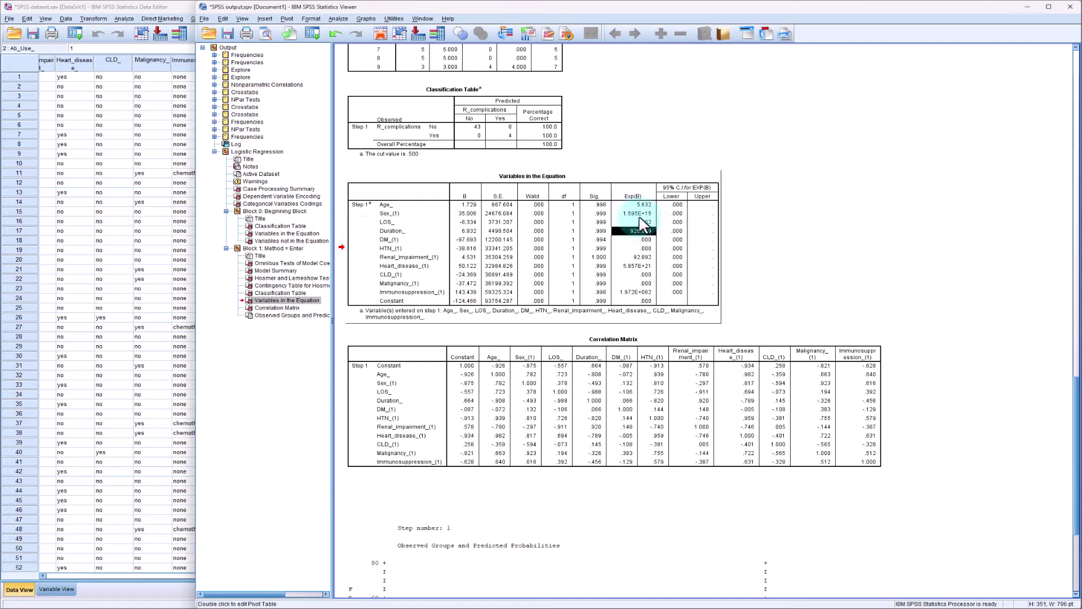
click(639, 257)
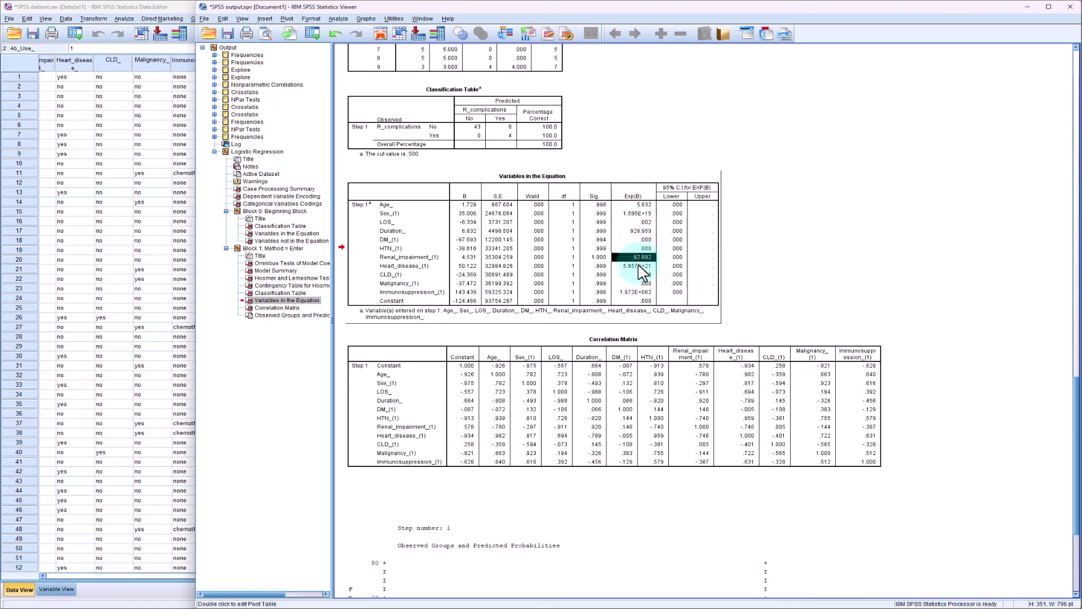
click(639, 292)
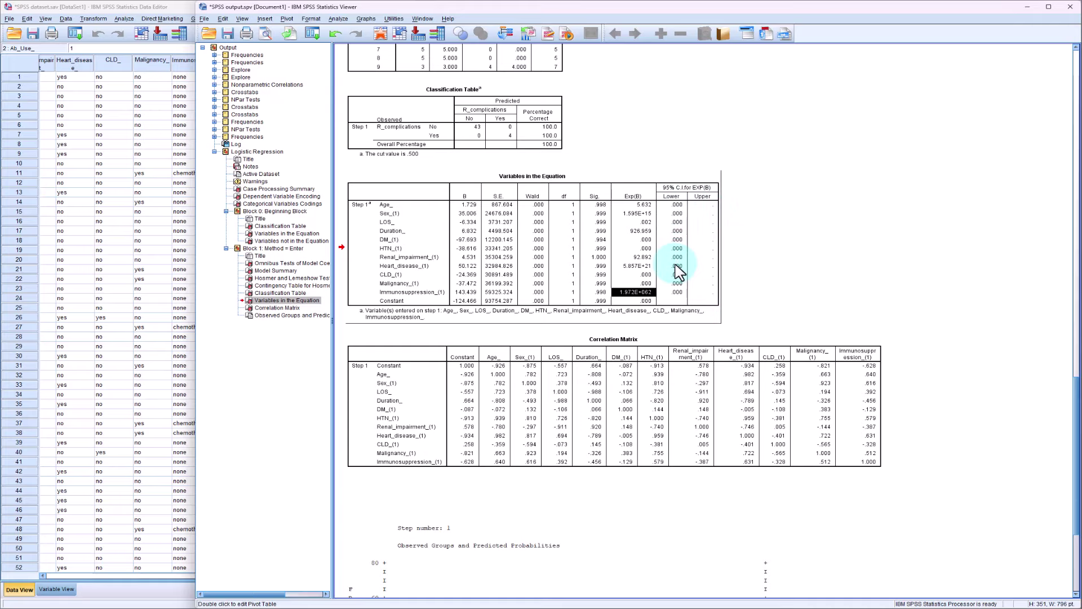
click(317, 17)
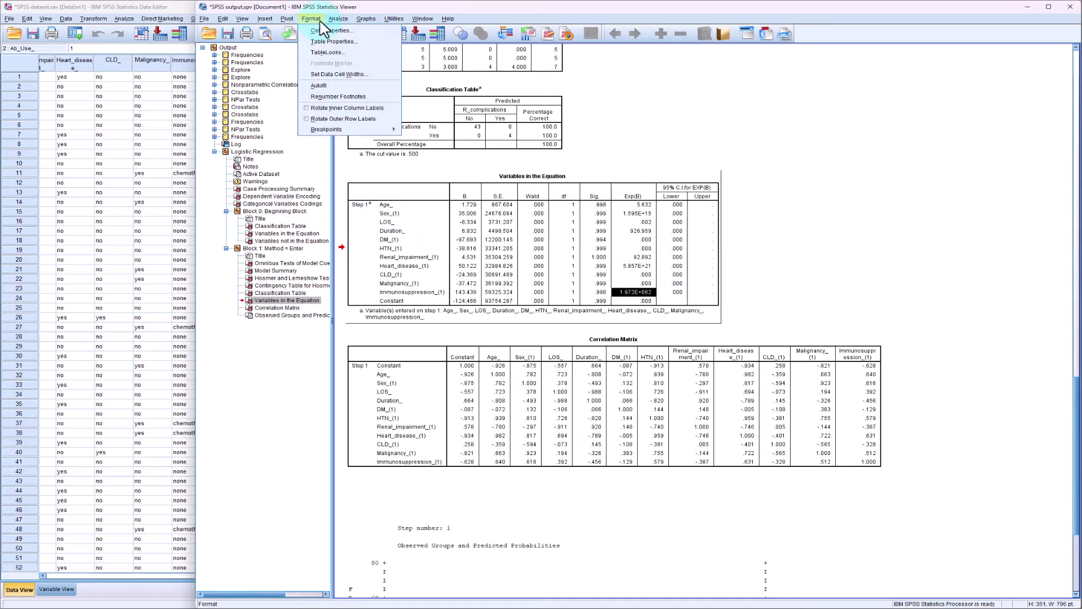
click(270, 134)
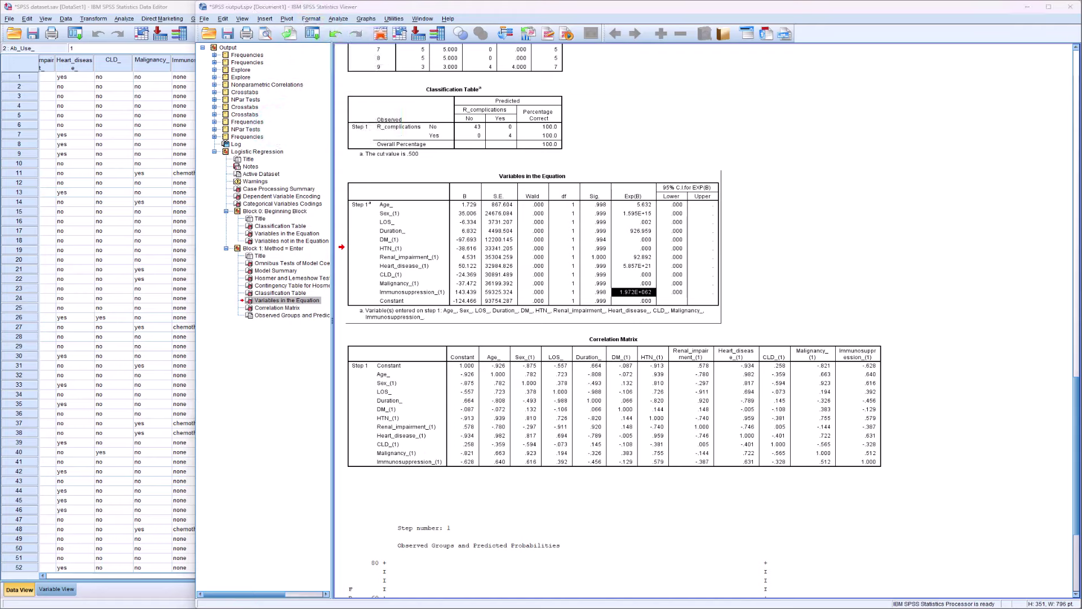
Step: Reopen the binary logistic regression and remove the covariates DM_, HTN_, Renal_impairment_, Heart_disease_, CLD_, Malignancy_ and Immunosuppression_
click(574, 103)
click(310, 20)
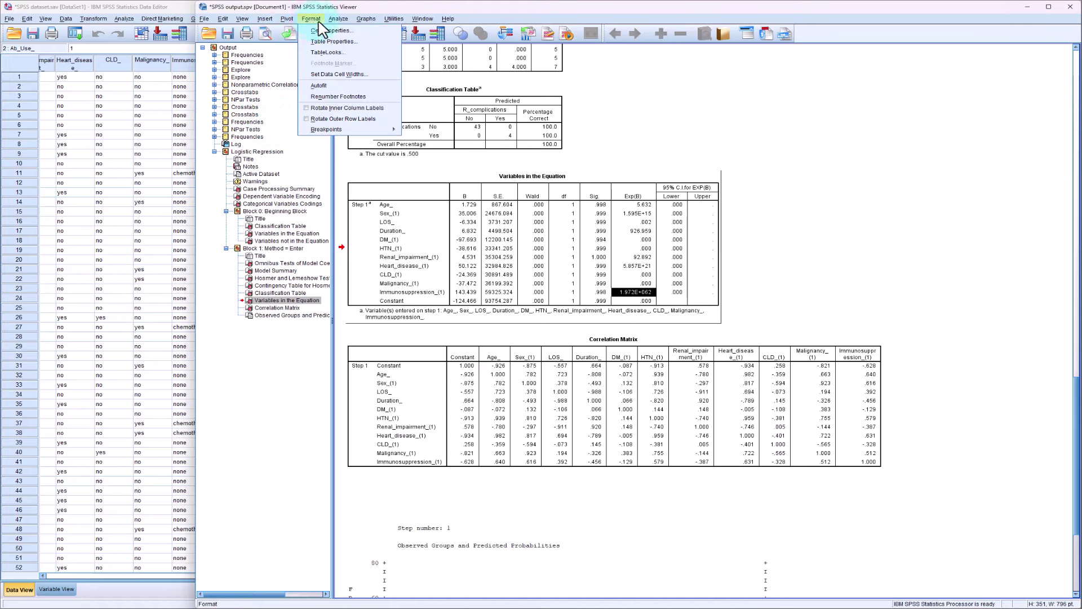
mouse_move(338, 19)
mouse_move(379, 169)
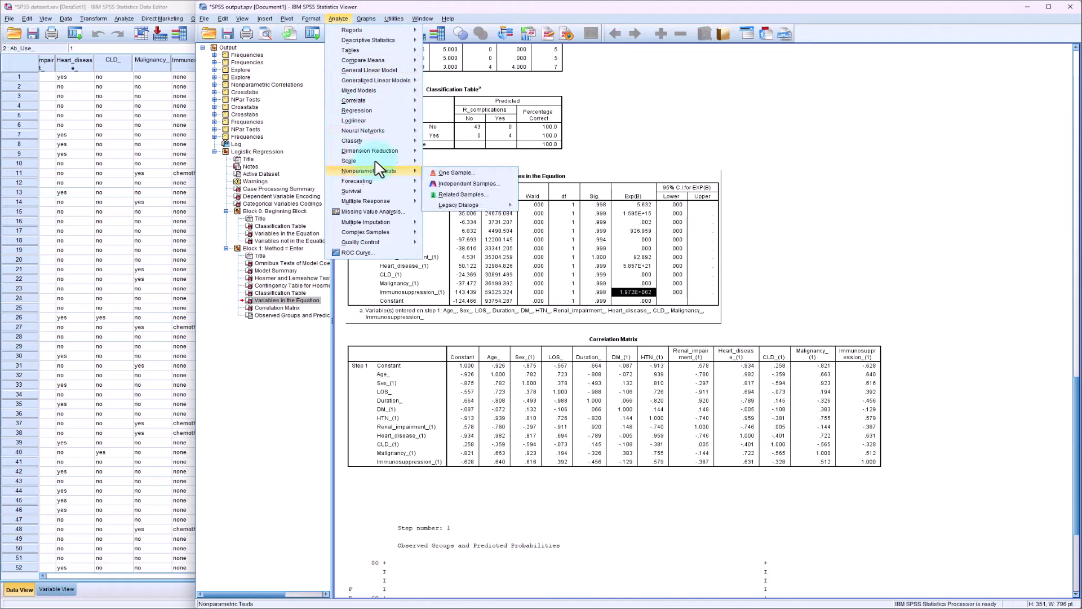
mouse_move(383, 111)
click(465, 169)
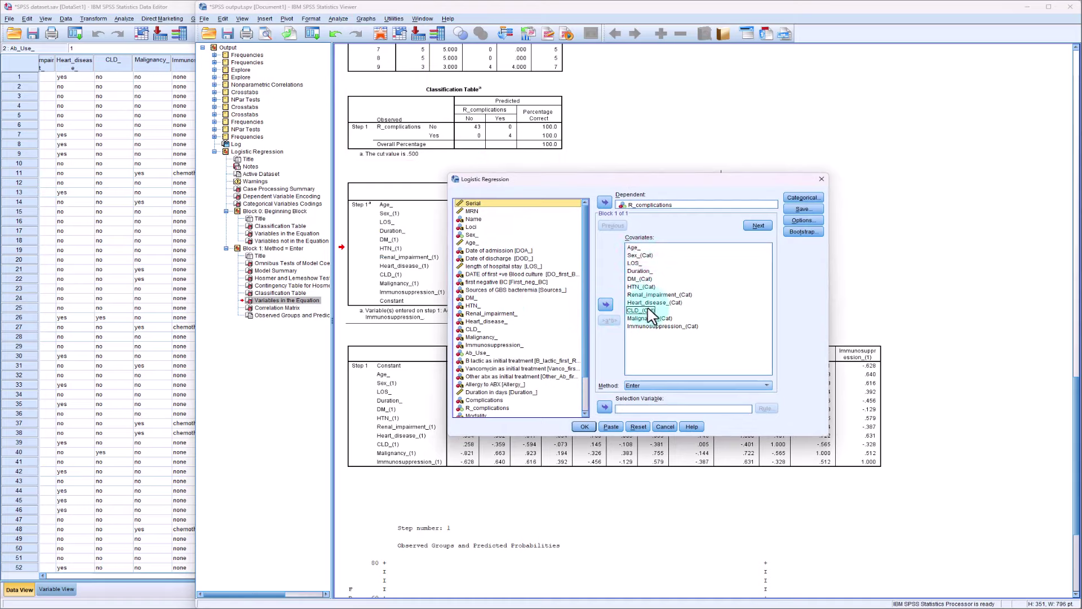
click(645, 285)
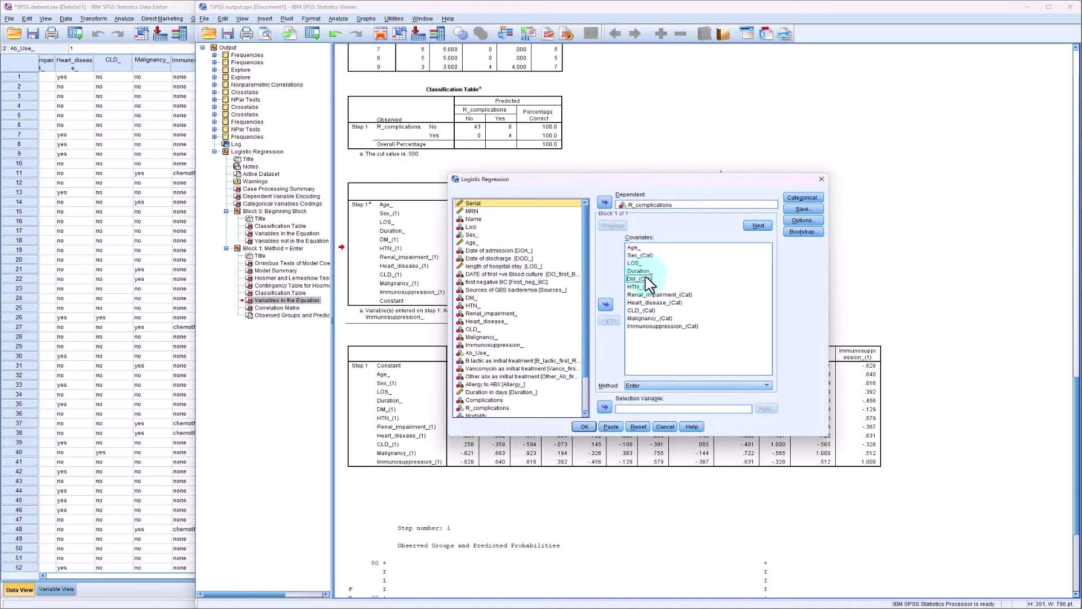
click(645, 286)
shift+click(642, 279)
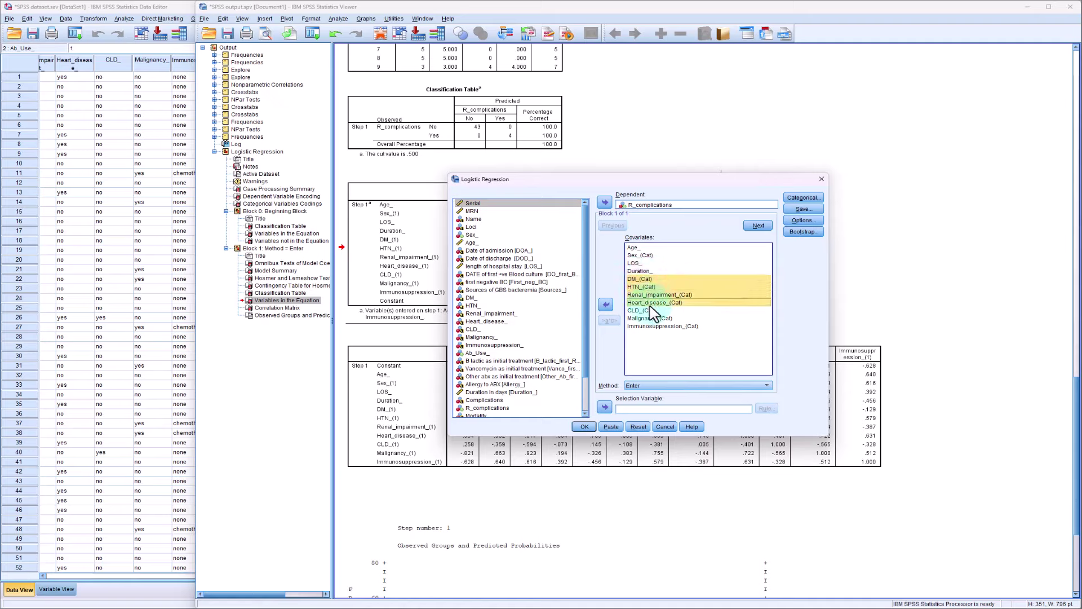
shift+click(648, 310)
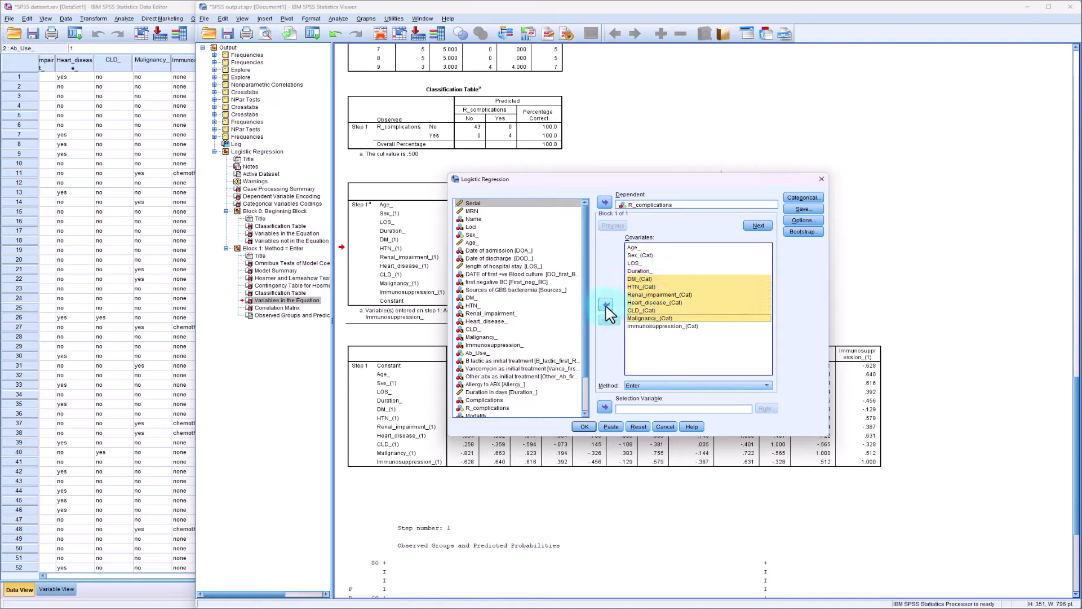
shift+click(648, 326)
click(604, 303)
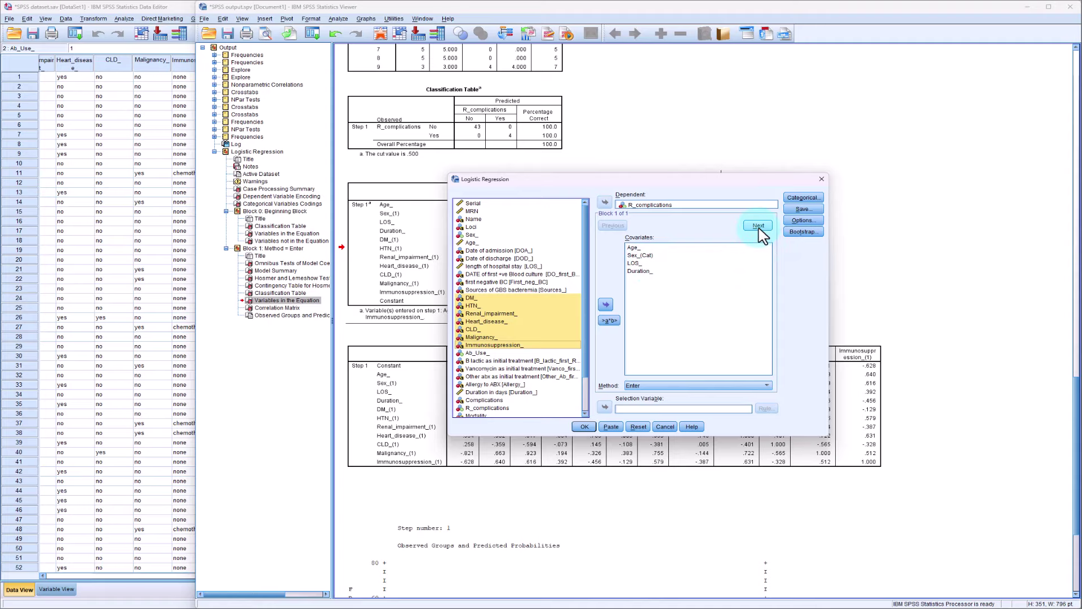
Step: Check that Sex_ is defined as categorical, run the reduced R_complications regression and review its Variables in the Equation table
click(802, 198)
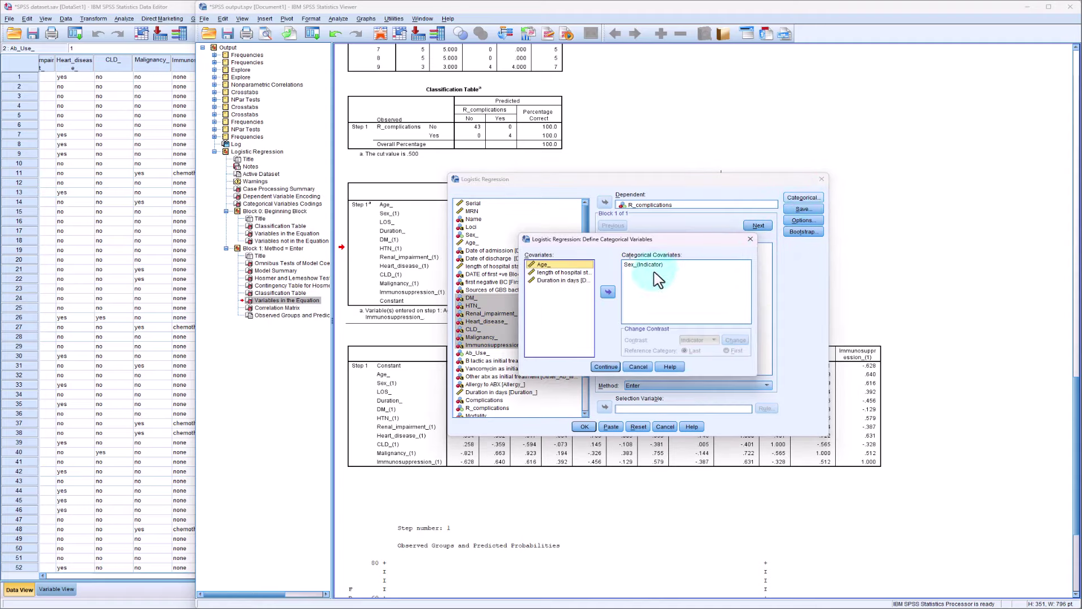
click(605, 366)
click(584, 427)
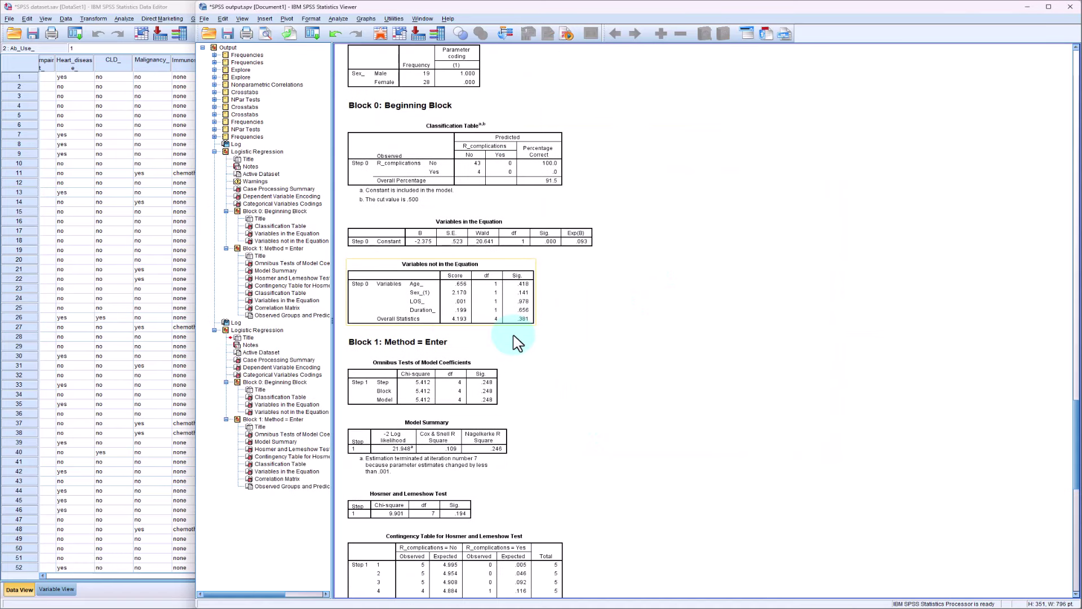
scroll(517, 342, down, 3)
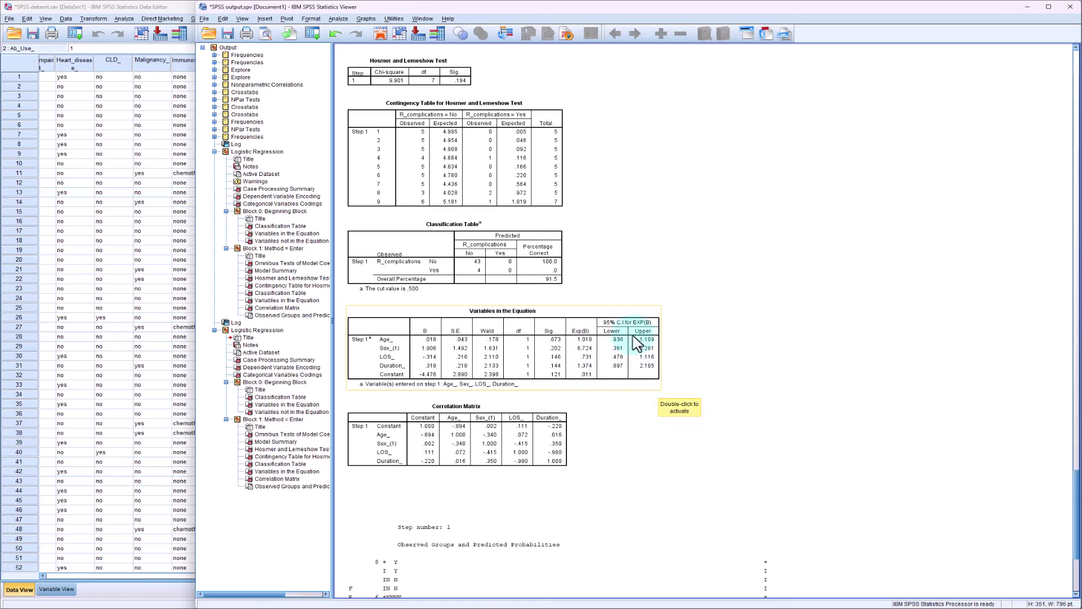
scroll(654, 367, down, 2)
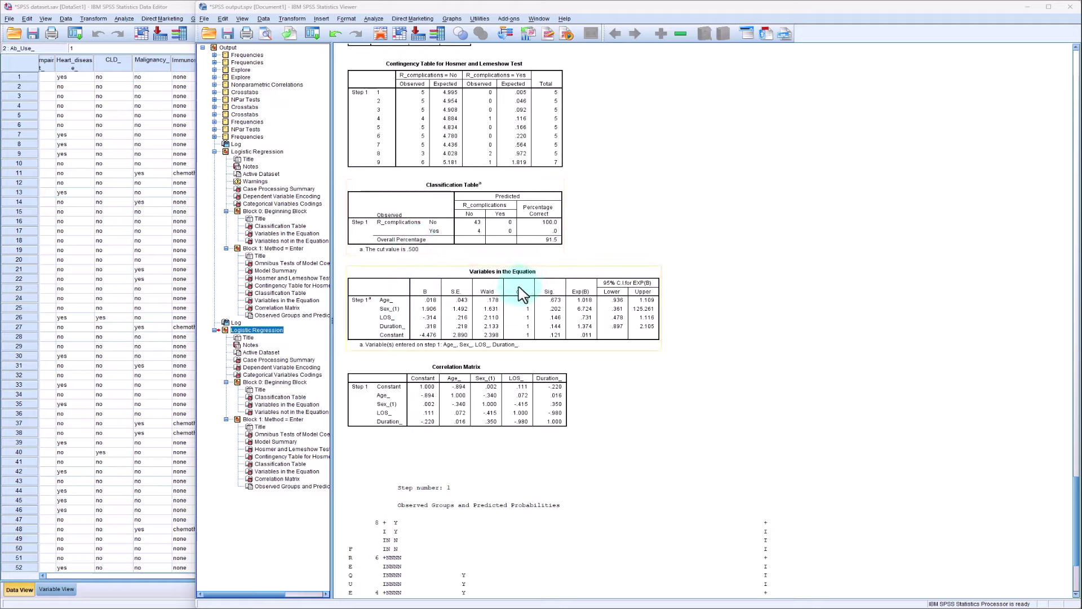
Step: Collapse both Logistic Regression outputs in the output outline and delete their two Log entries
click(215, 330)
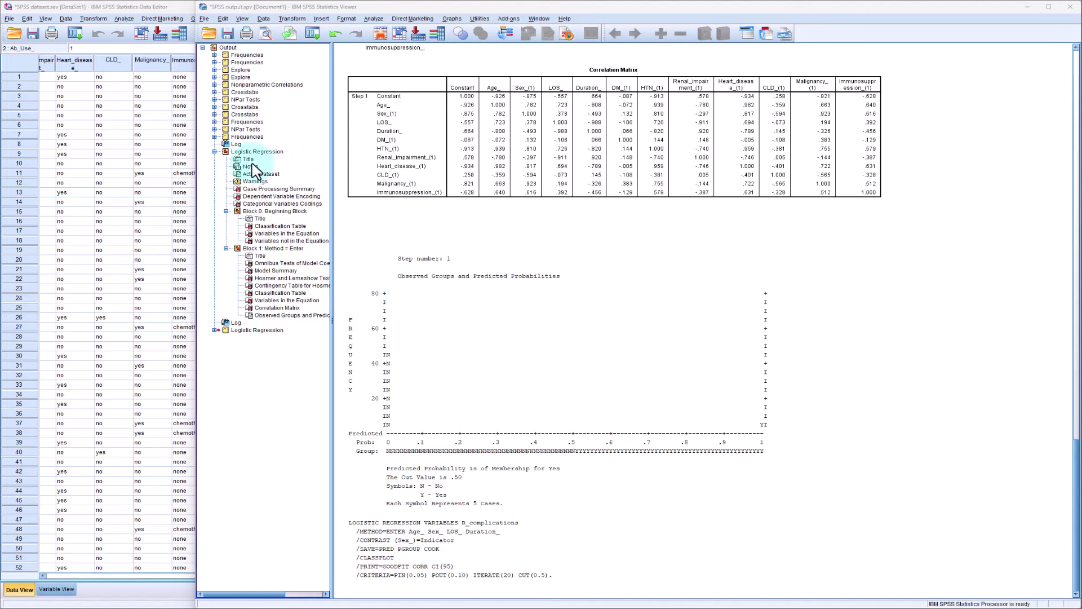
click(215, 152)
click(230, 160)
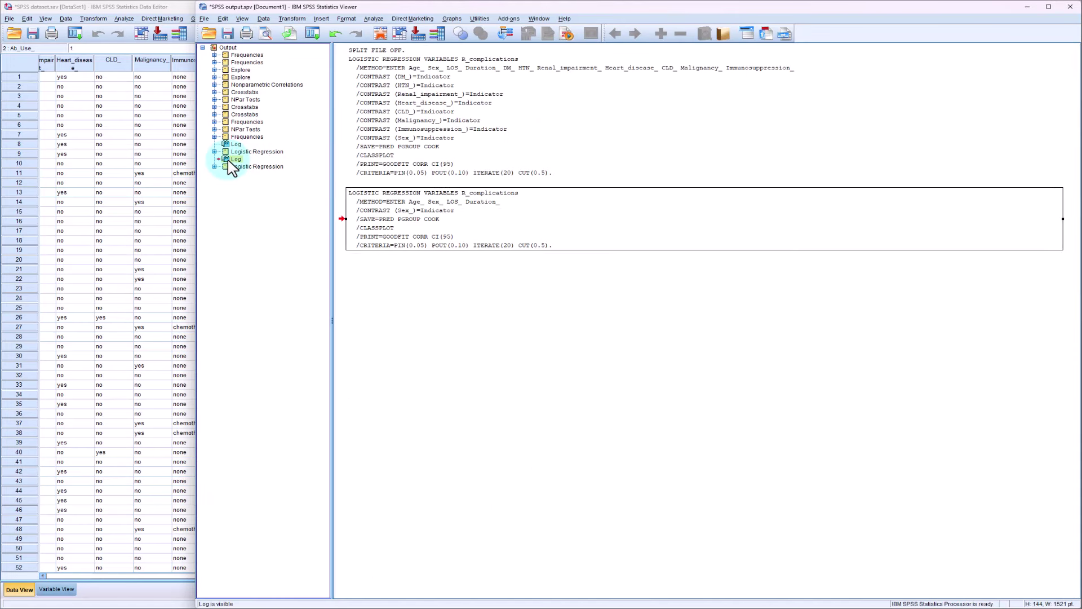
key(Delete)
click(233, 145)
key(Delete)
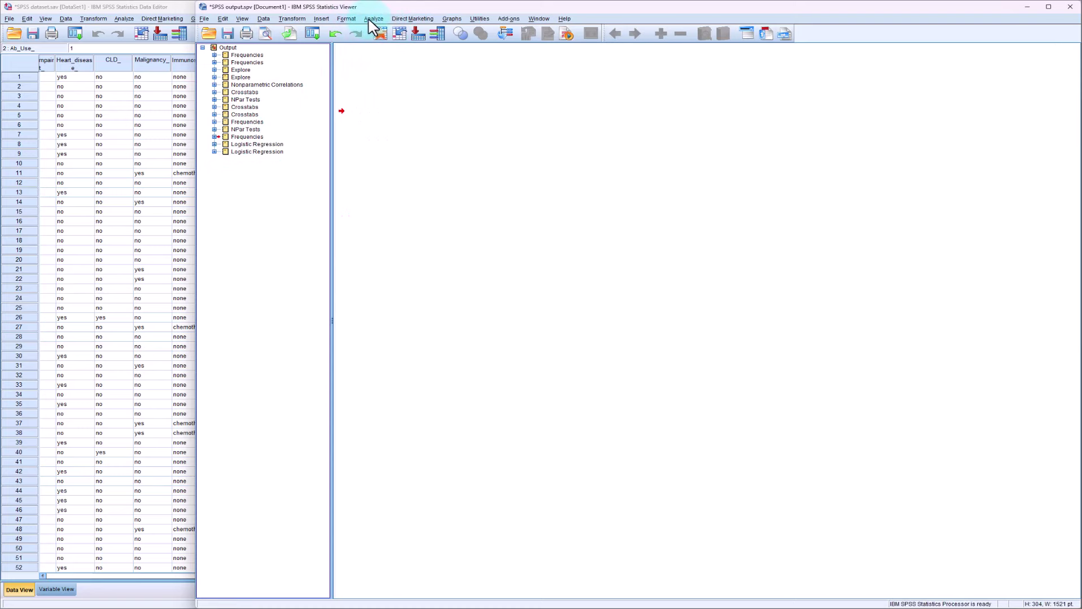
Step: Reopen the binary logistic regression and replace the dependent variable R_complications with R_mortality
click(374, 18)
click(335, 127)
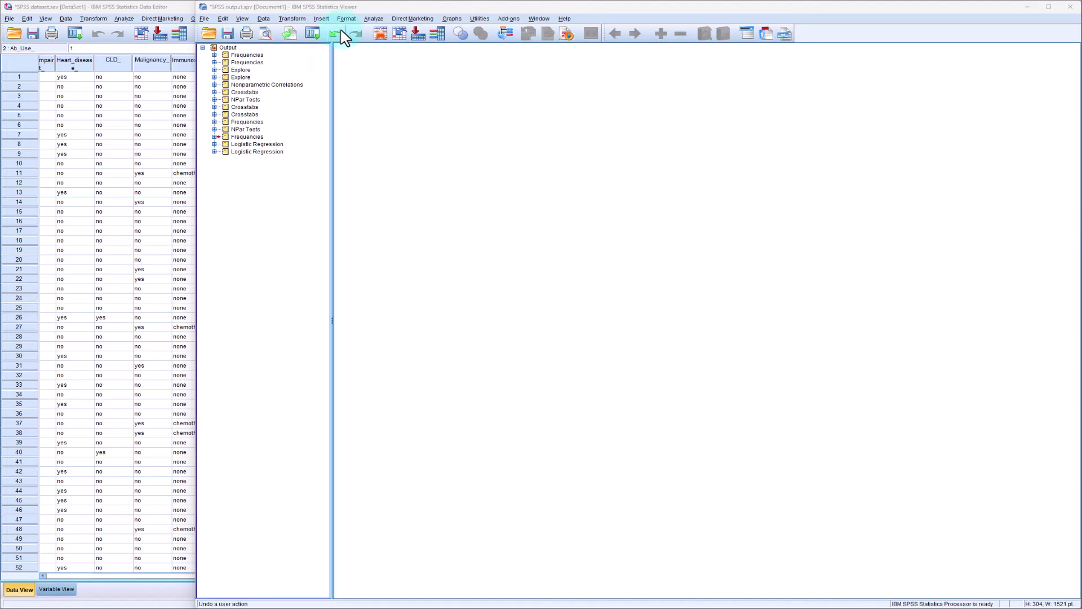
click(373, 18)
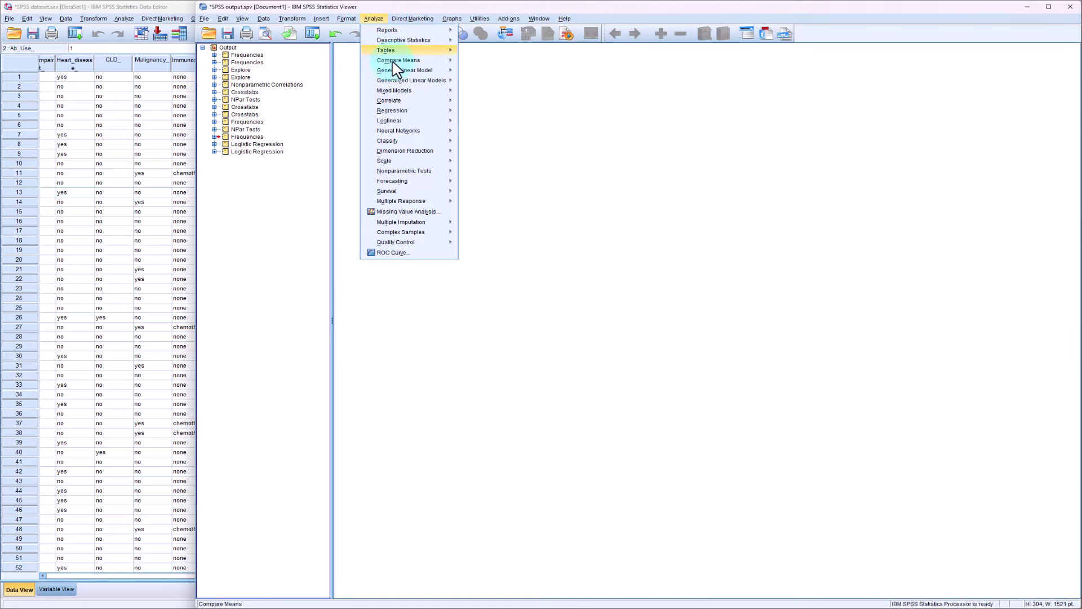
mouse_move(428, 159)
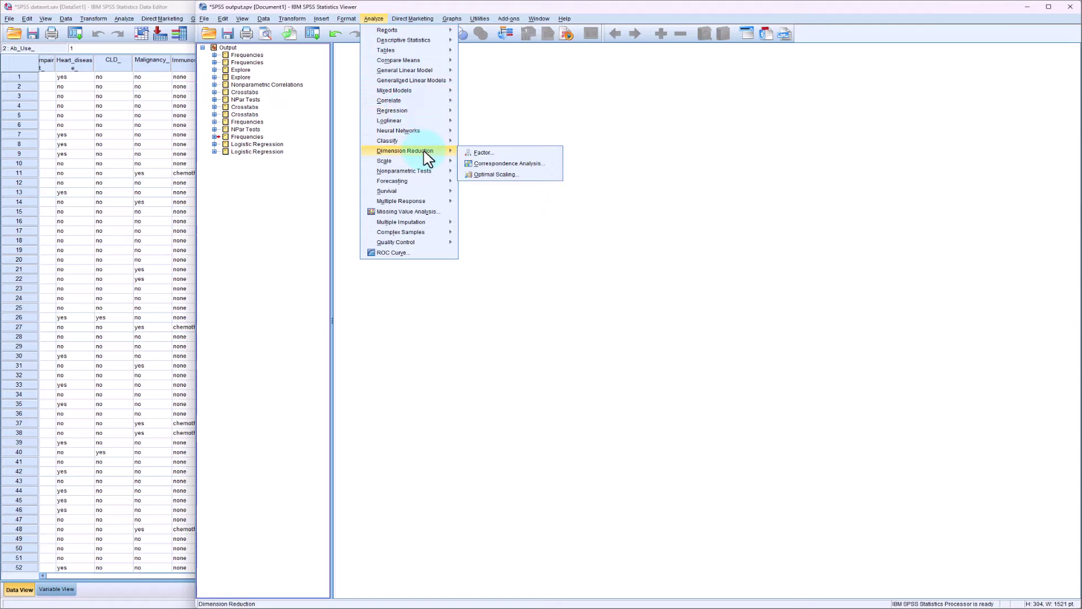
mouse_move(431, 111)
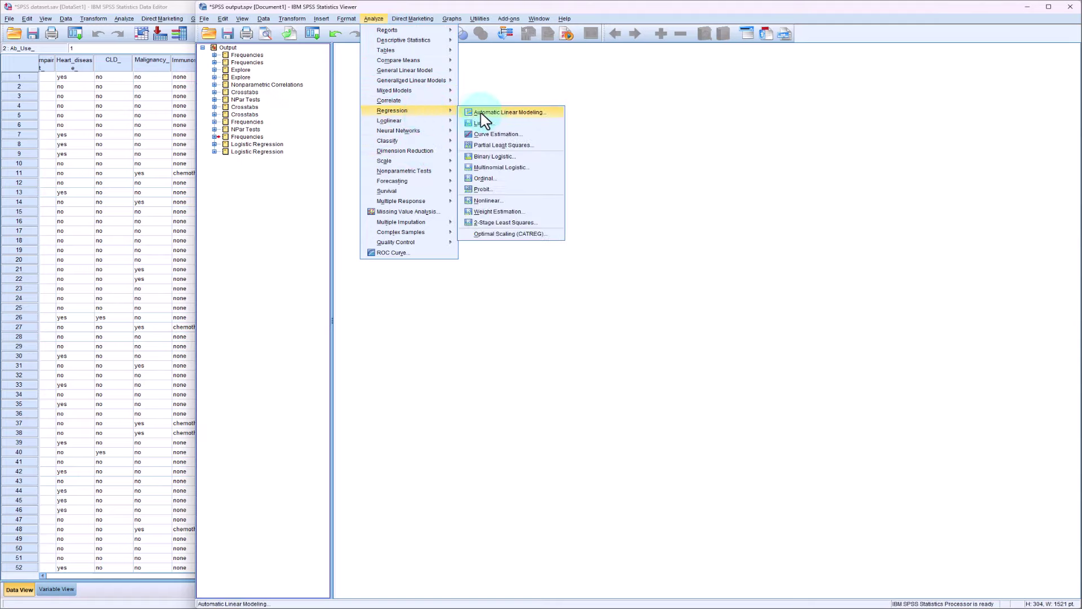
click(493, 156)
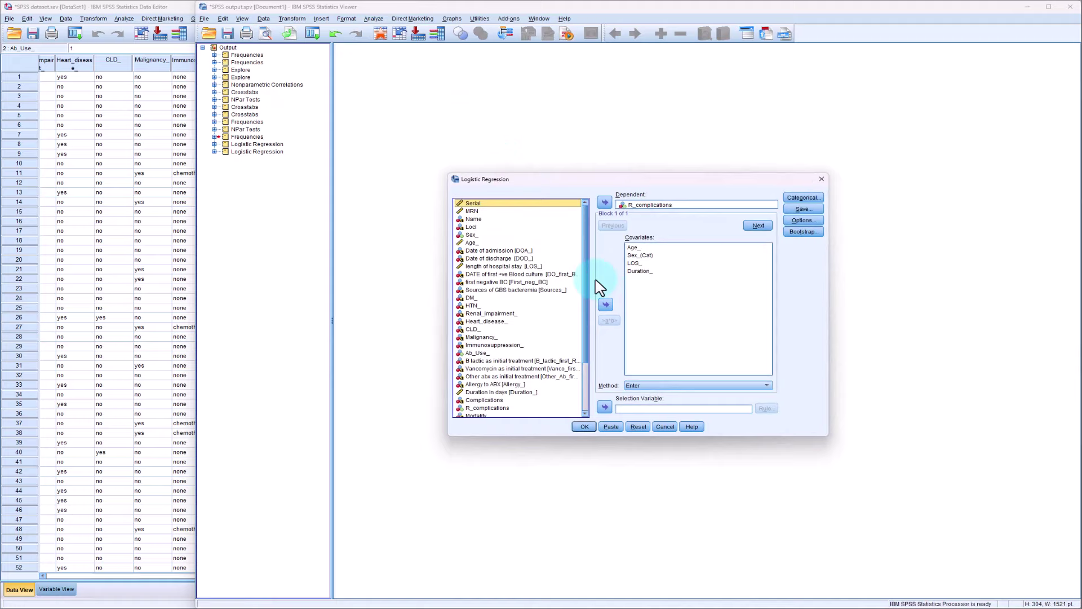
click(620, 205)
click(605, 203)
scroll(483, 394, down, 1)
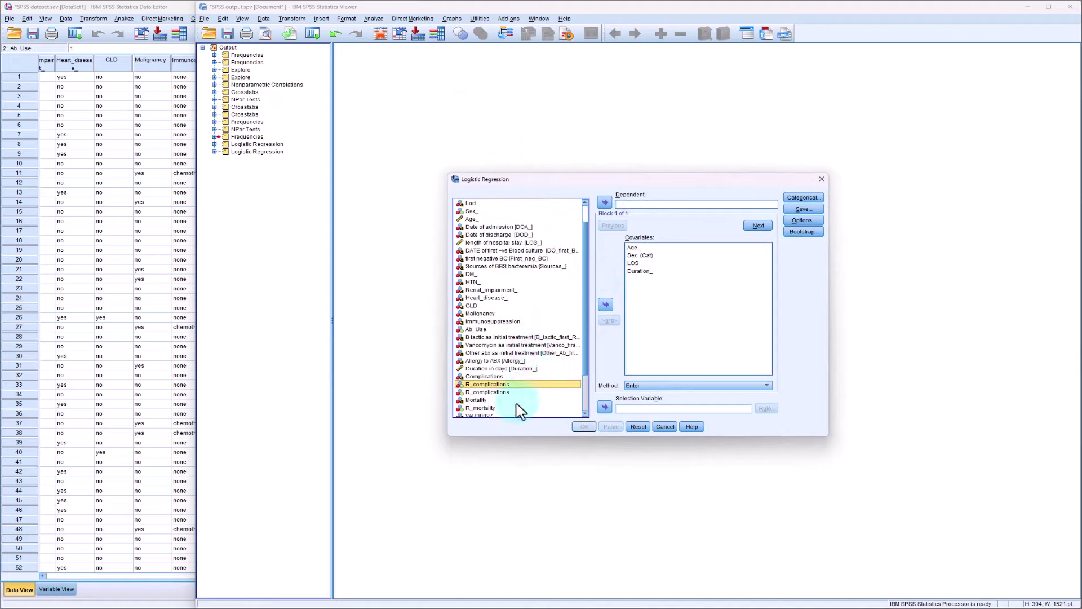
click(485, 408)
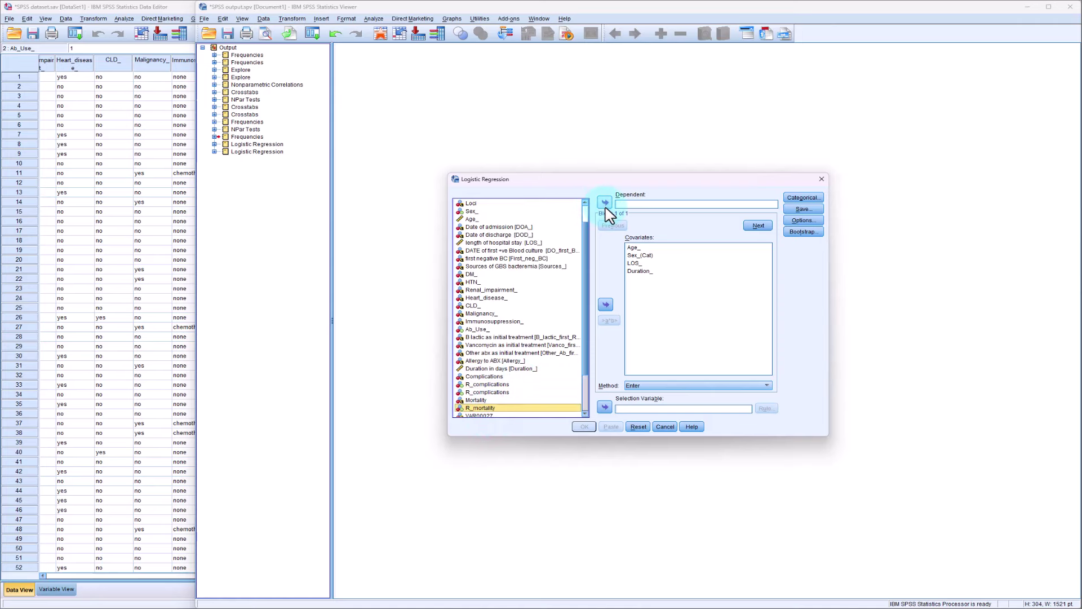
click(606, 204)
Step: Run the R_mortality logistic regression and review its Classification and Variables in the Equation tables
click(584, 426)
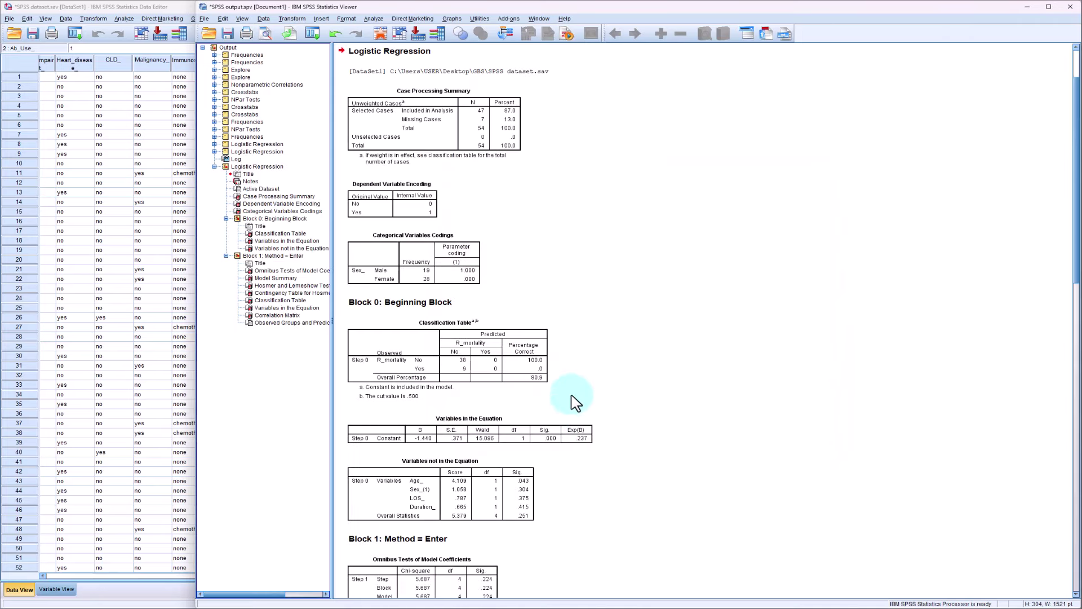
scroll(575, 402, down, 10)
scroll(507, 352, down, 11)
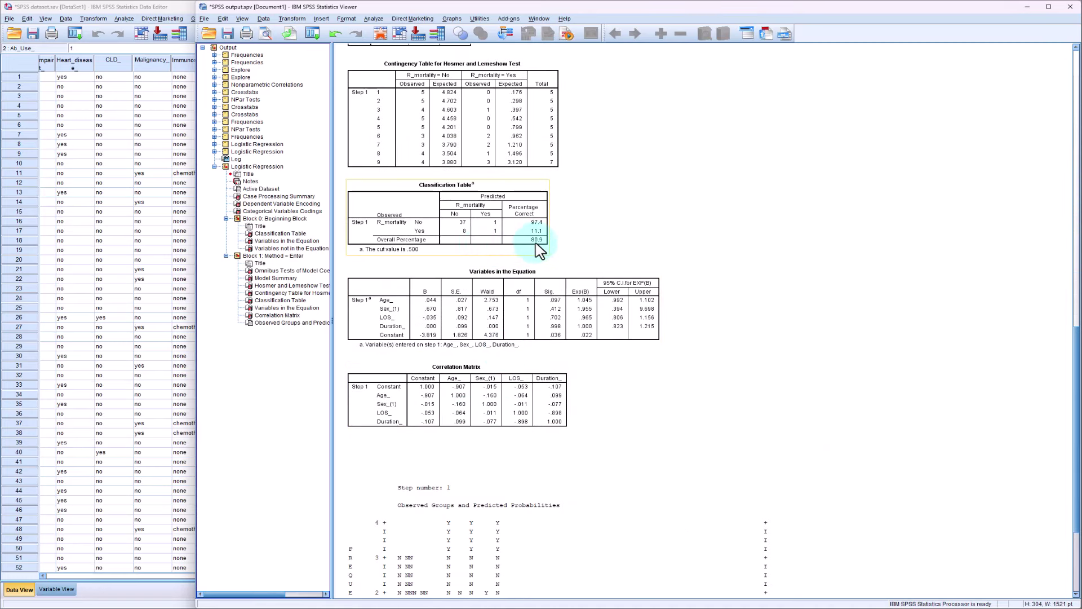
scroll(524, 248, down, 3)
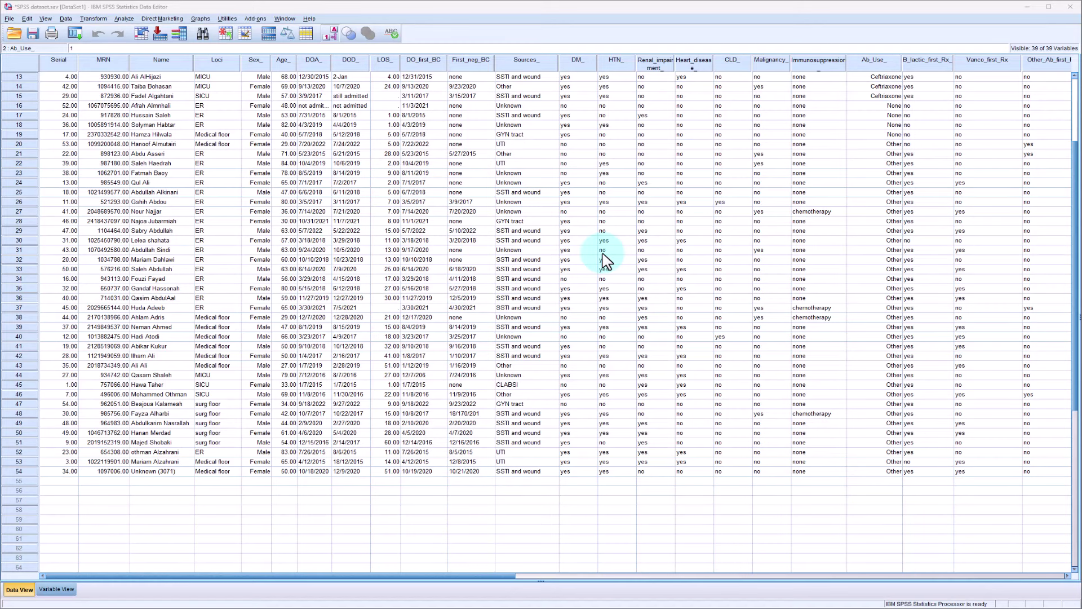
Step: Examine the dataset's renal impairment and heart disease columns, and highlight case rows 7 to 54
drag(491, 576, 560, 577)
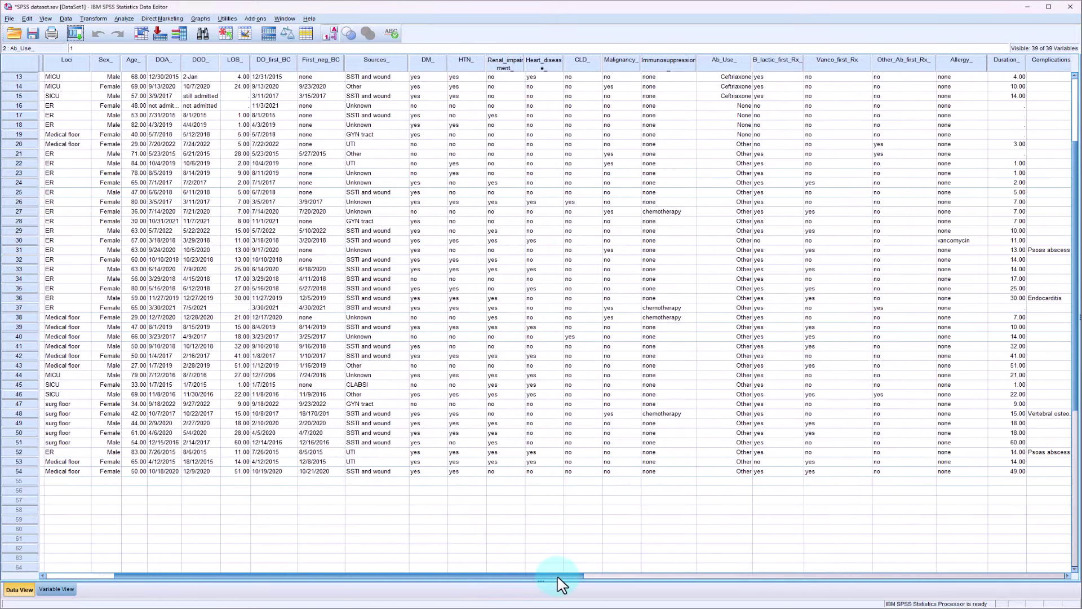
click(505, 67)
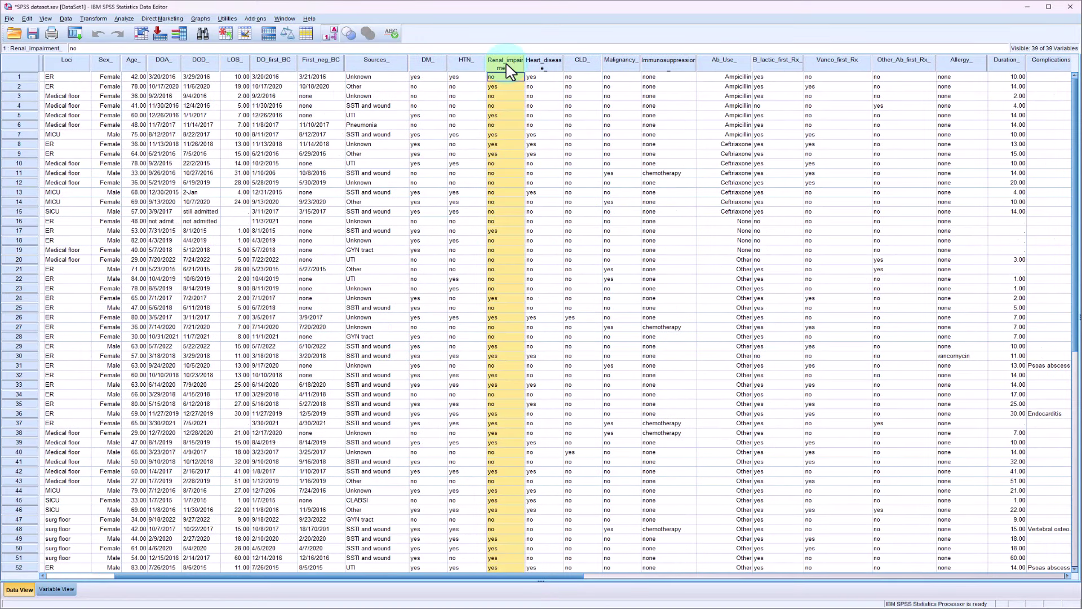
click(536, 64)
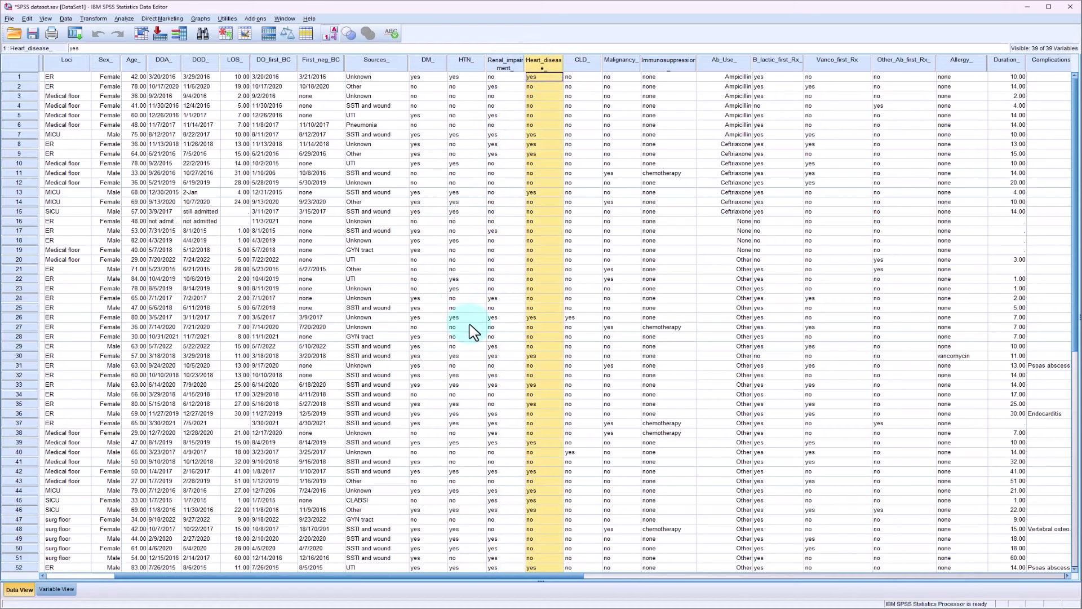
scroll(473, 333, down, 2)
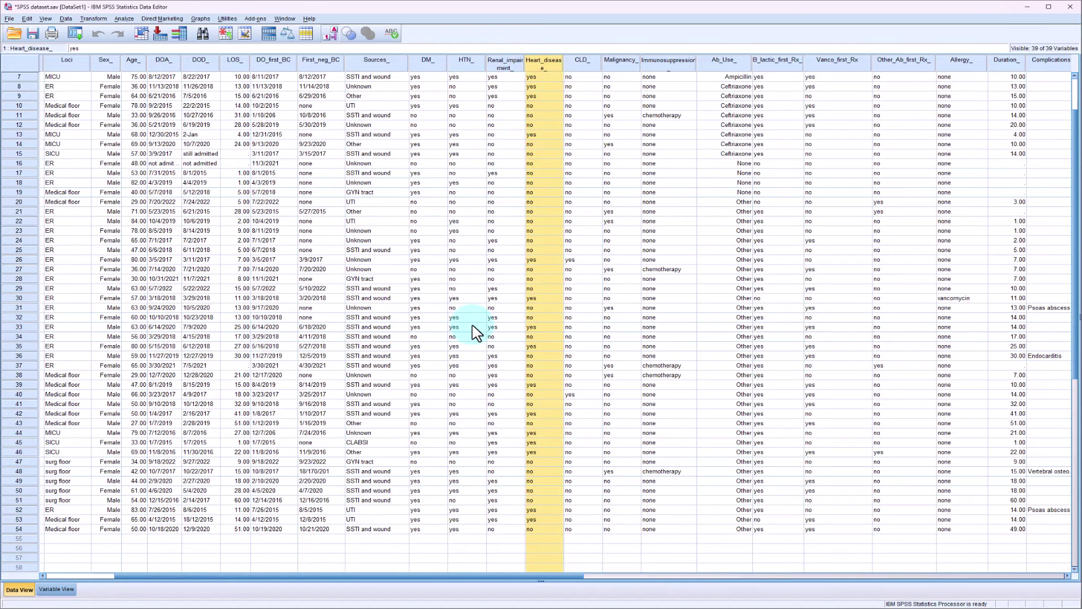
scroll(500, 357, up, 1)
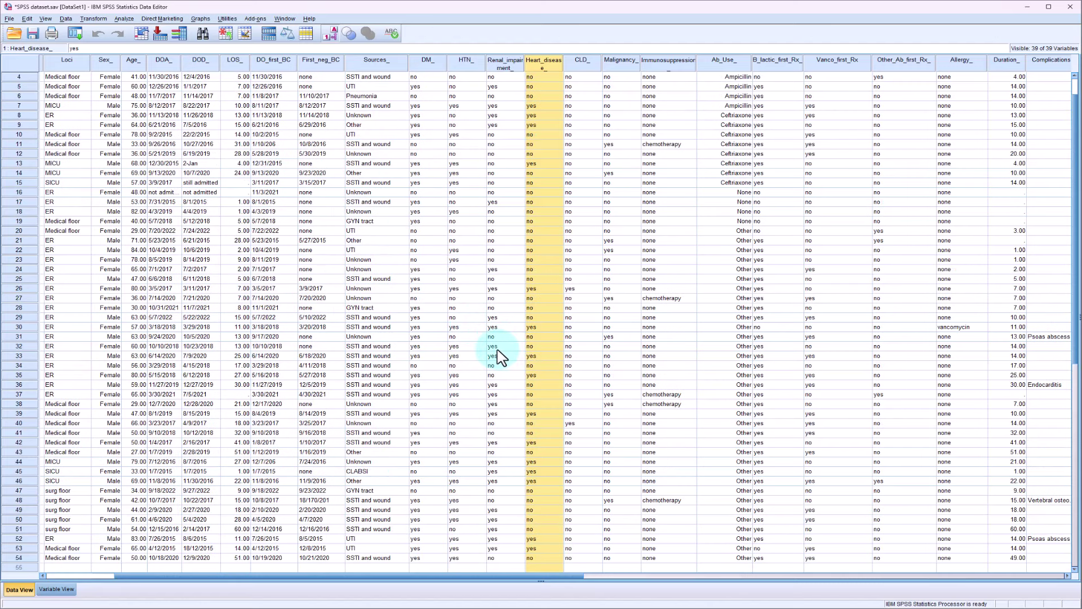
scroll(500, 356, down, 1)
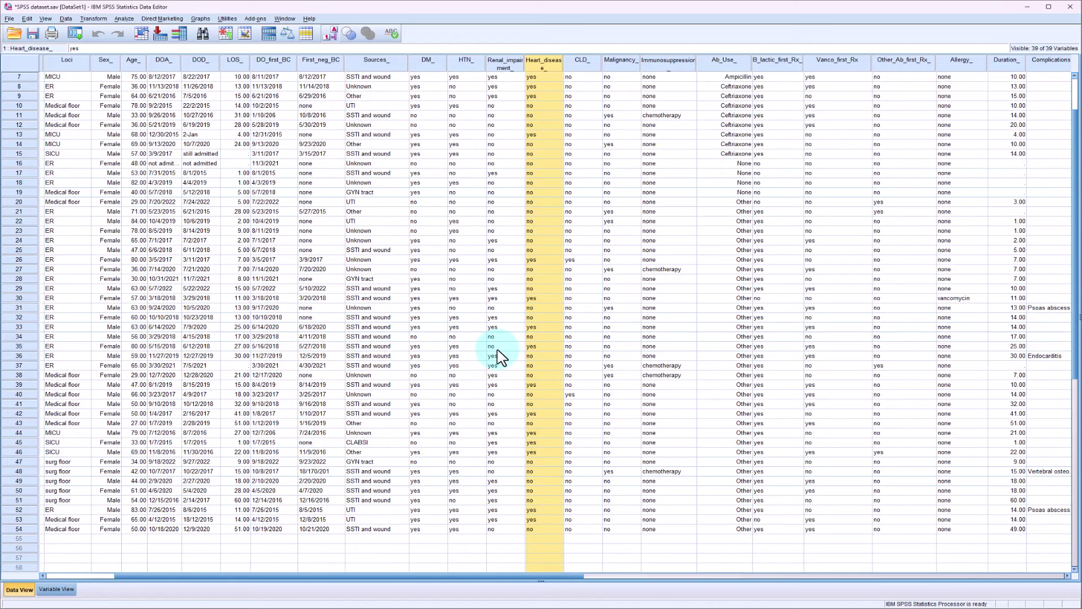
click(25, 531)
drag(25, 532, 9, 76)
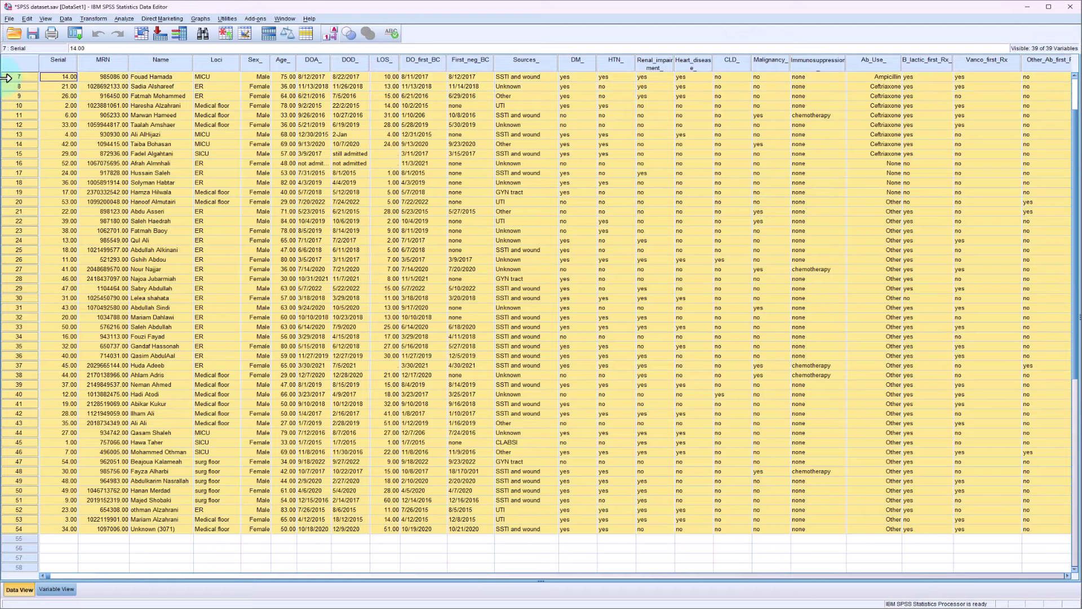